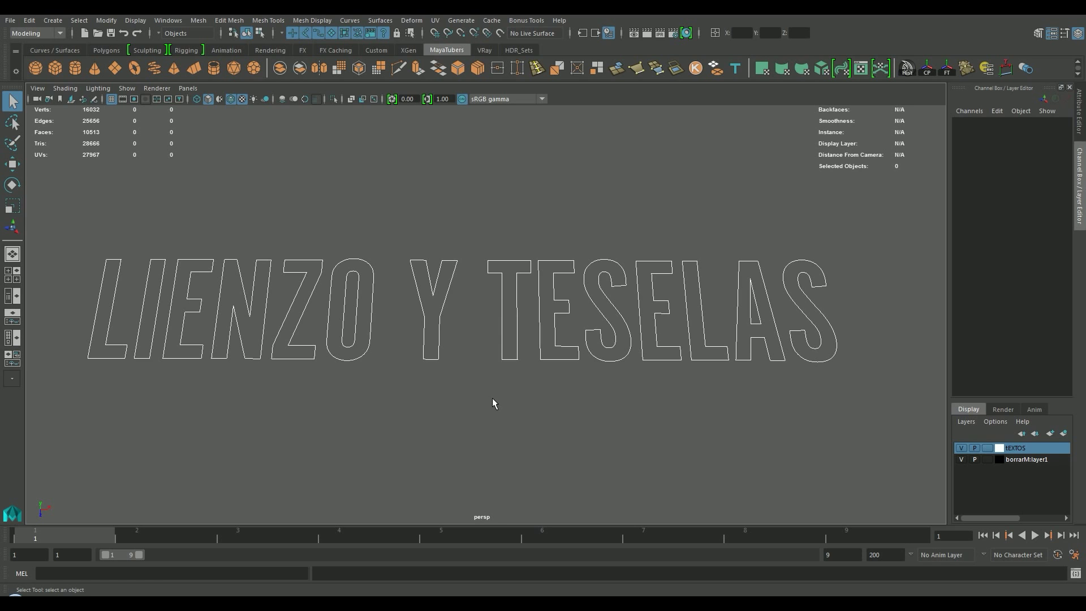
Step: In the top view, set the Subdivisions Axis of the cylinder below the LIENZO Y TESELAS text to 8
alt+right_drag(509, 394, 478, 396)
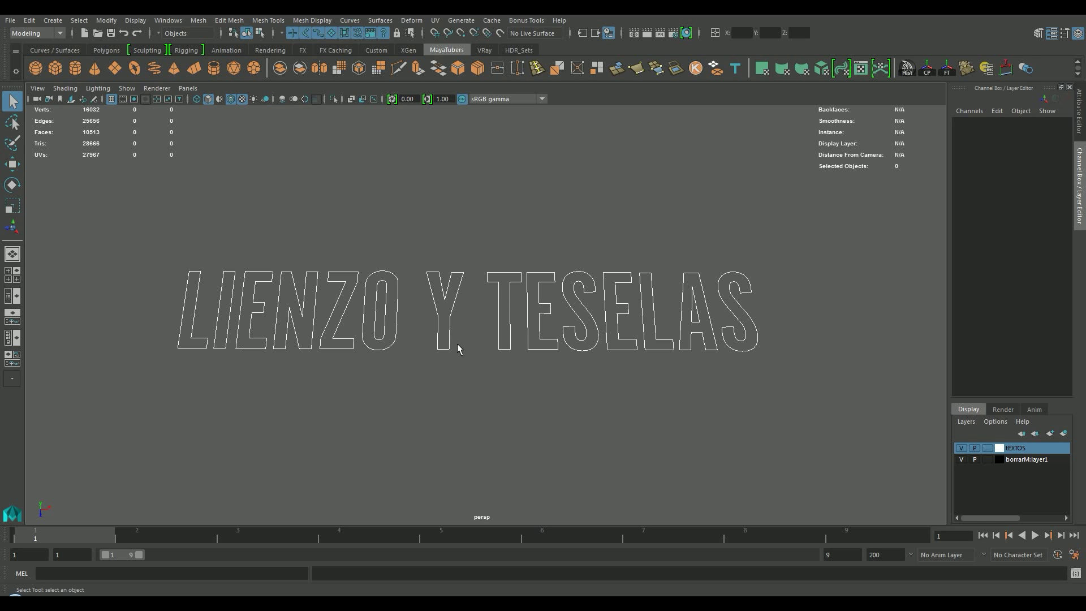
key(space)
key(space)
alt+middle_drag(562, 387, 548, 374)
click(466, 419)
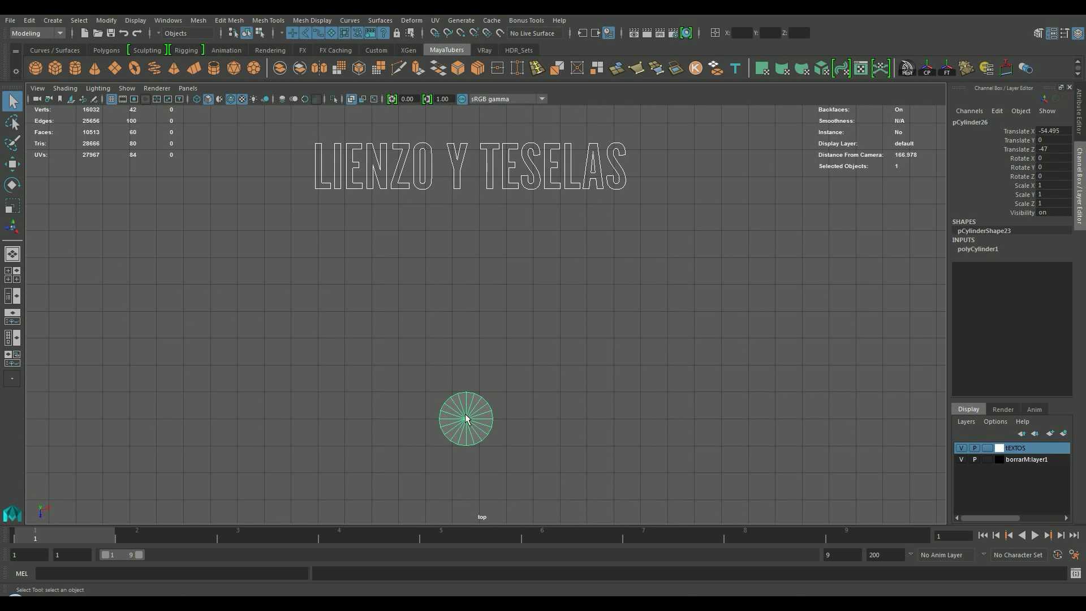
click(994, 253)
click(1057, 276)
text(8)
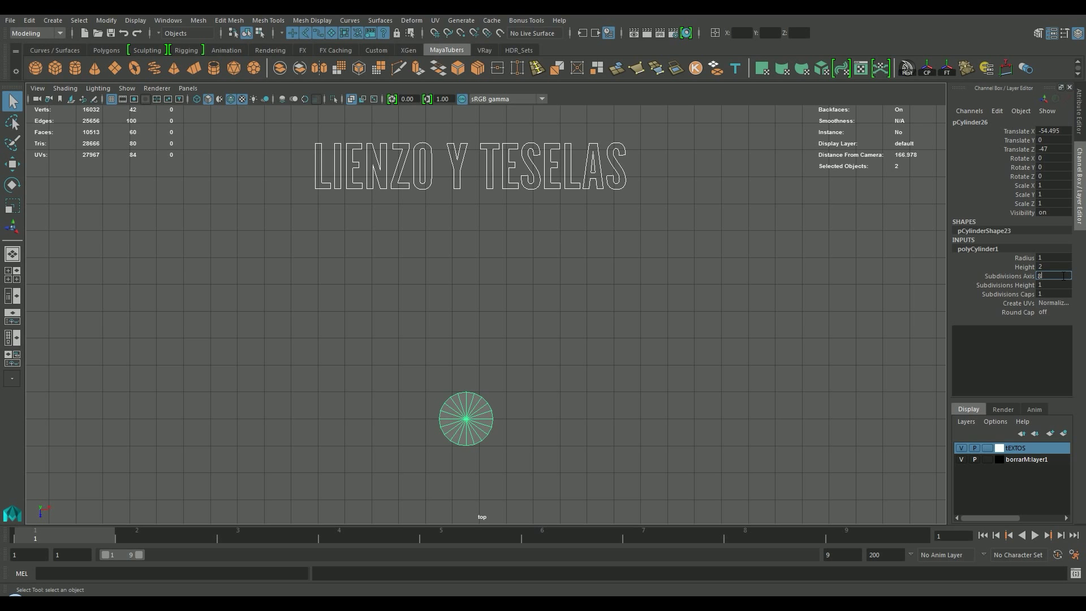
key(Return)
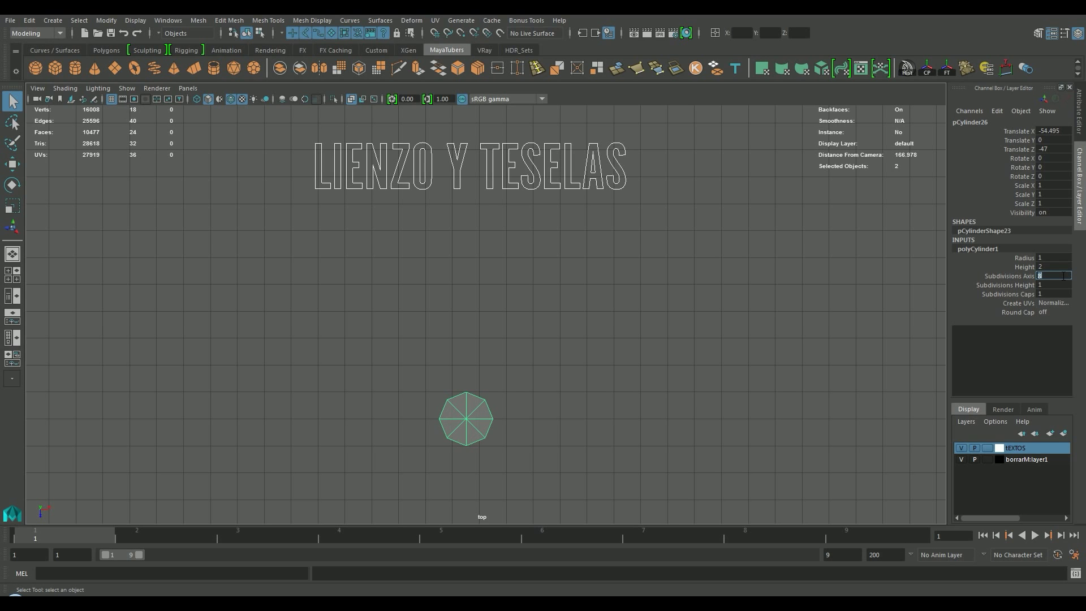
Step: Set the eight-sided cylinder's radius to 6.5
click(1049, 257)
text(6.5)
key(Return)
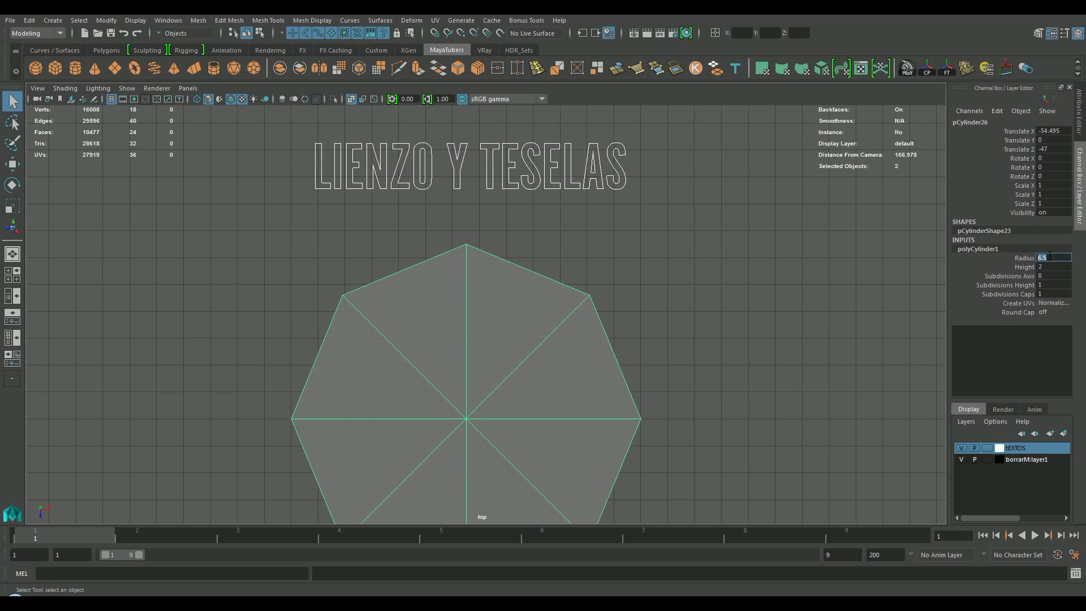
alt+middle_drag(549, 445, 569, 324)
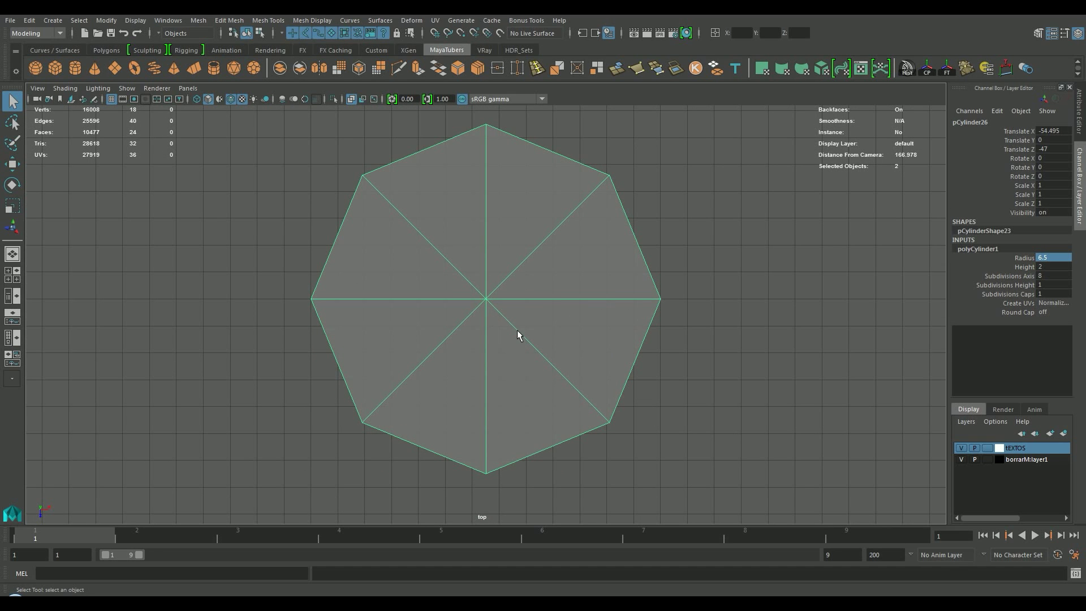
alt+middle_drag(517, 331, 509, 356)
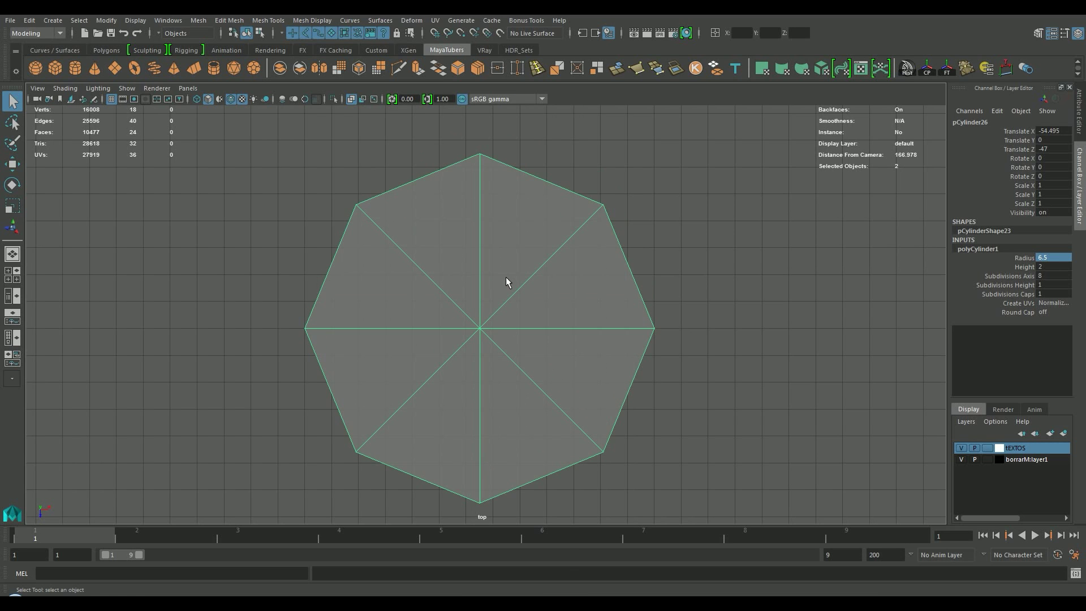
right_click(520, 286)
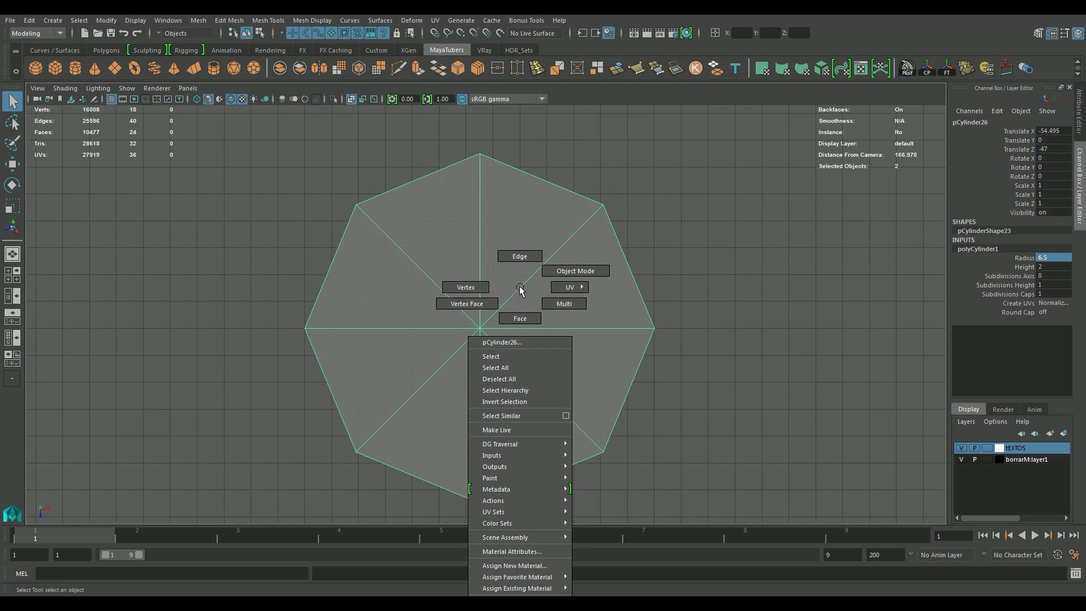
click(468, 267)
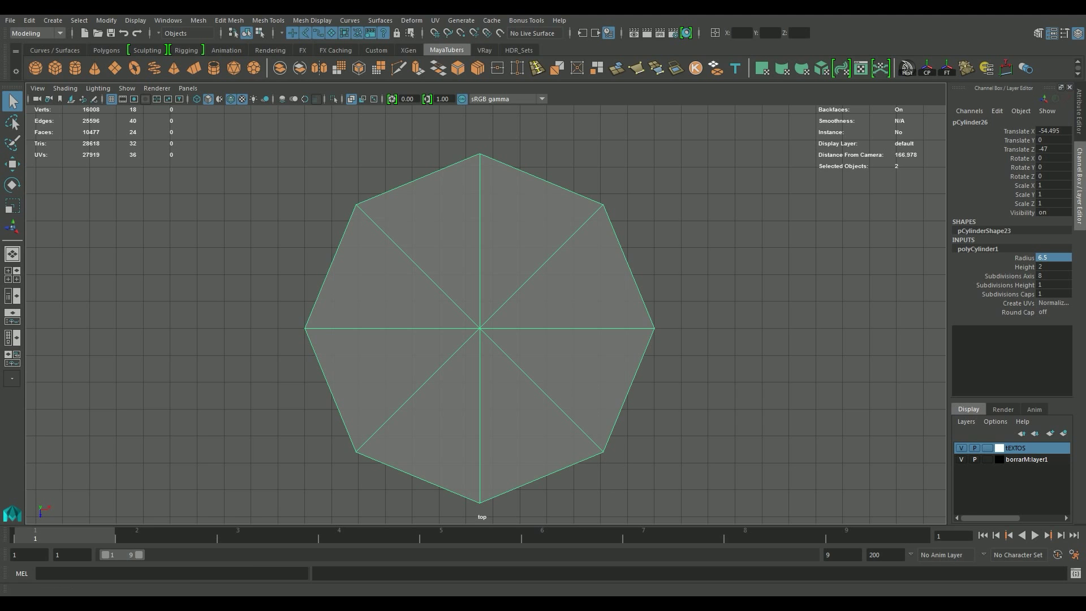
Step: Switch to the Windows calculator and work out the half-side rotation angle by dividing 360 by 8 and the result by 2
key(super)
click(48, 364)
drag(786, 202, 808, 233)
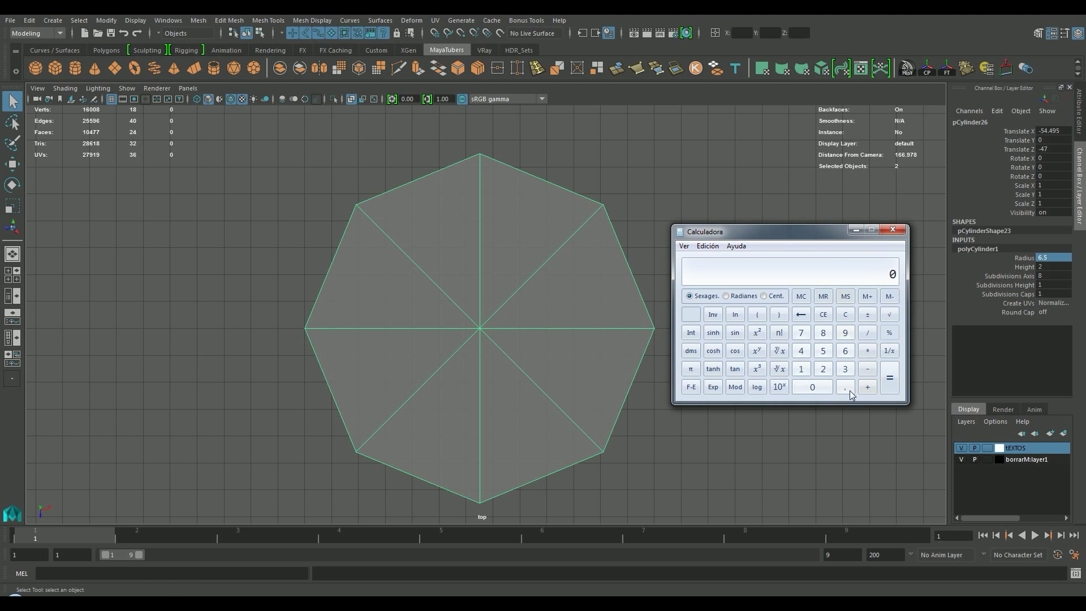
click(845, 369)
click(846, 350)
click(812, 387)
click(868, 332)
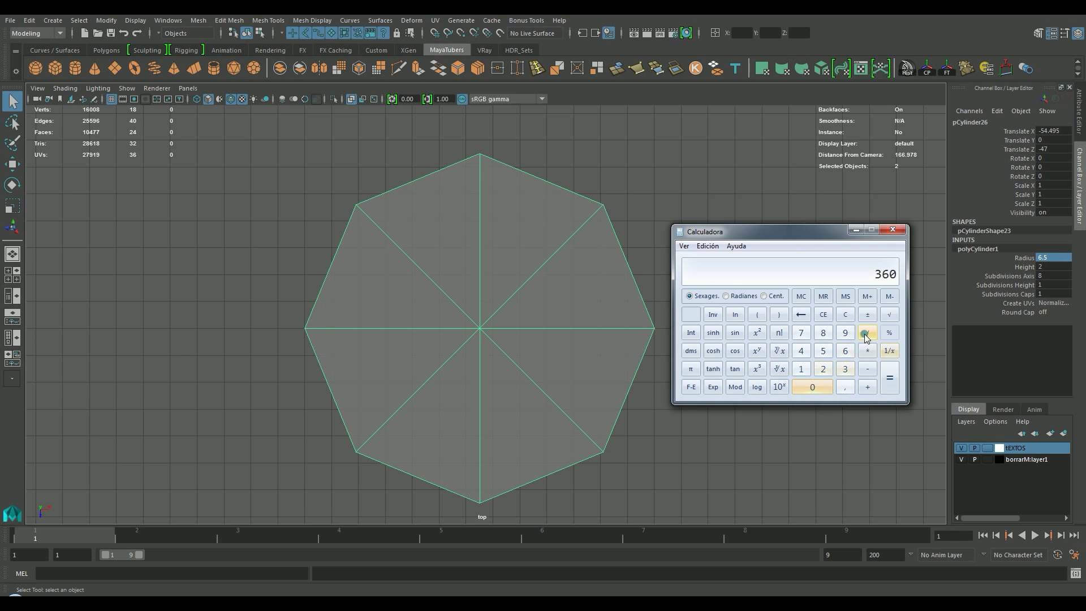
key(8)
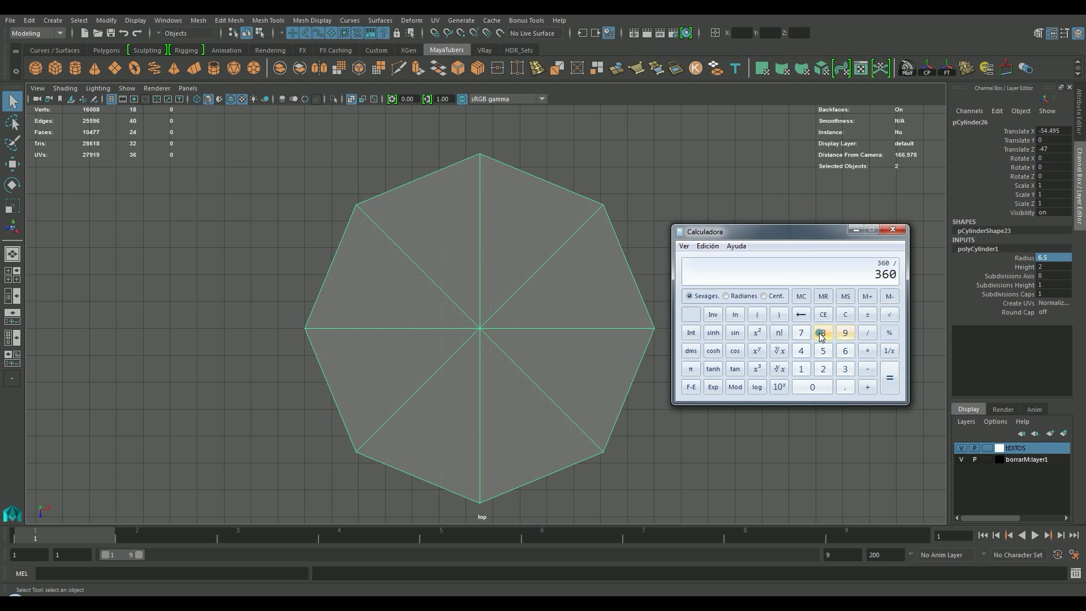
key(Return)
click(867, 332)
click(823, 369)
click(889, 378)
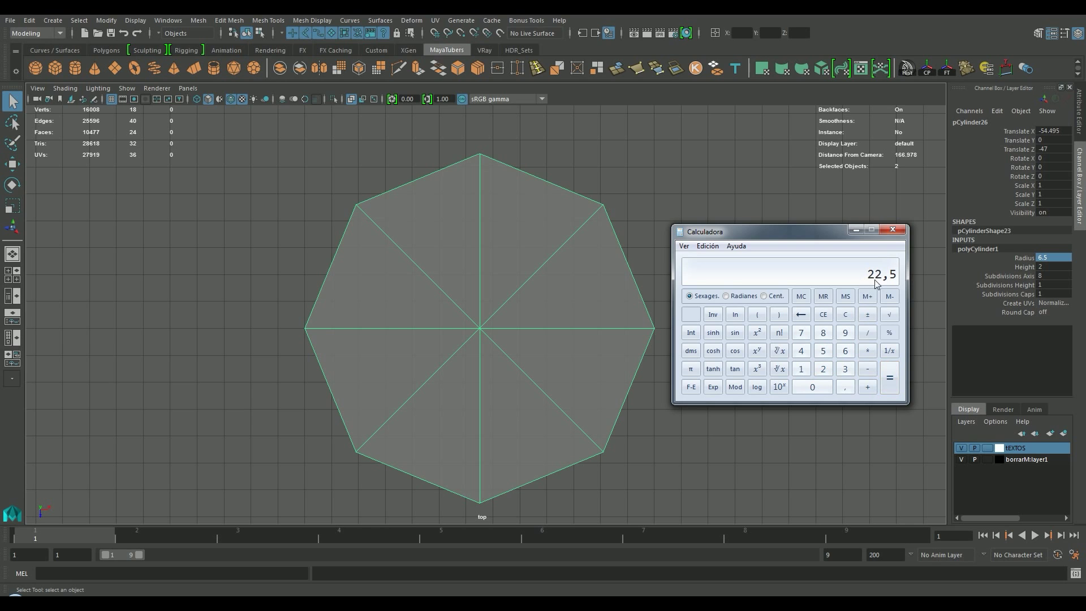
Step: Close the calculator and set the cylinder's Rotate Y to 22.5
click(893, 229)
click(1051, 167)
text(22.5)
key(Return)
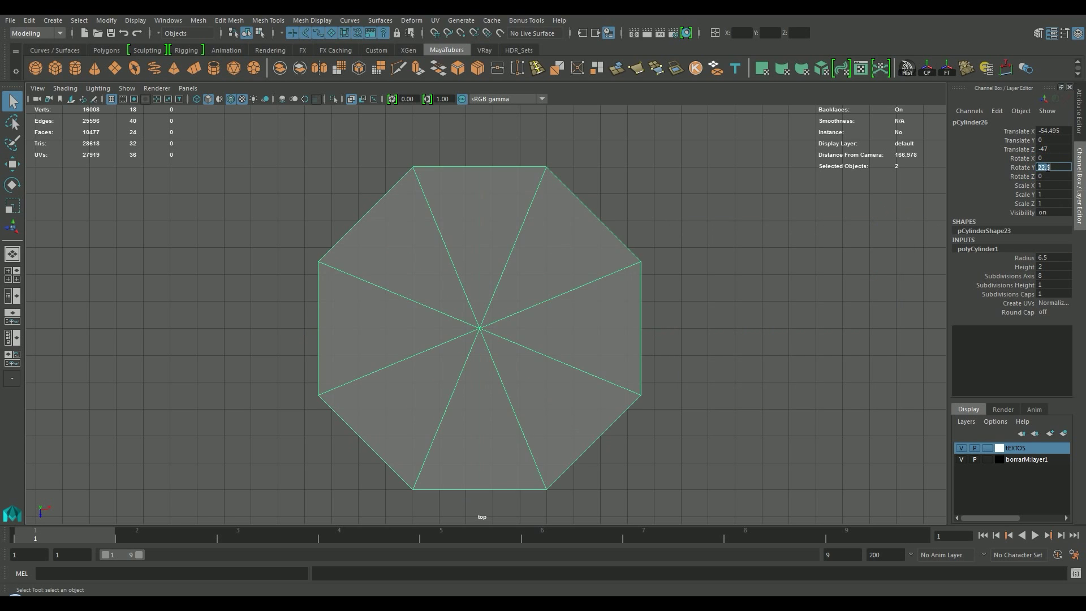
Step: In the perspective view, delete the cylinder's side faces and bottom cap faces, keeping only the top octagon
click(469, 316)
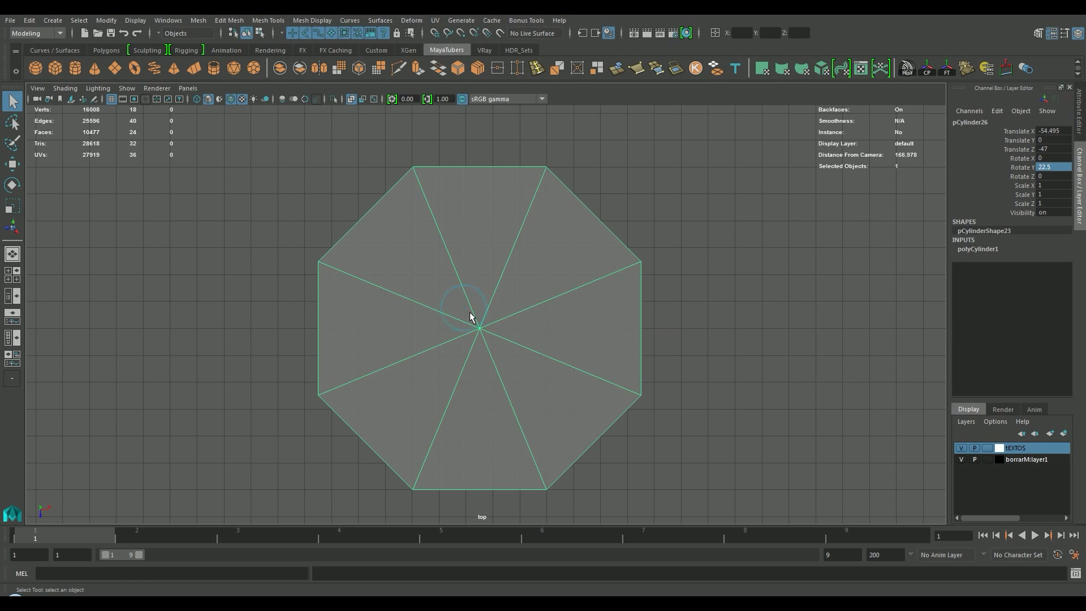
key(w)
scroll(594, 331, down, 2)
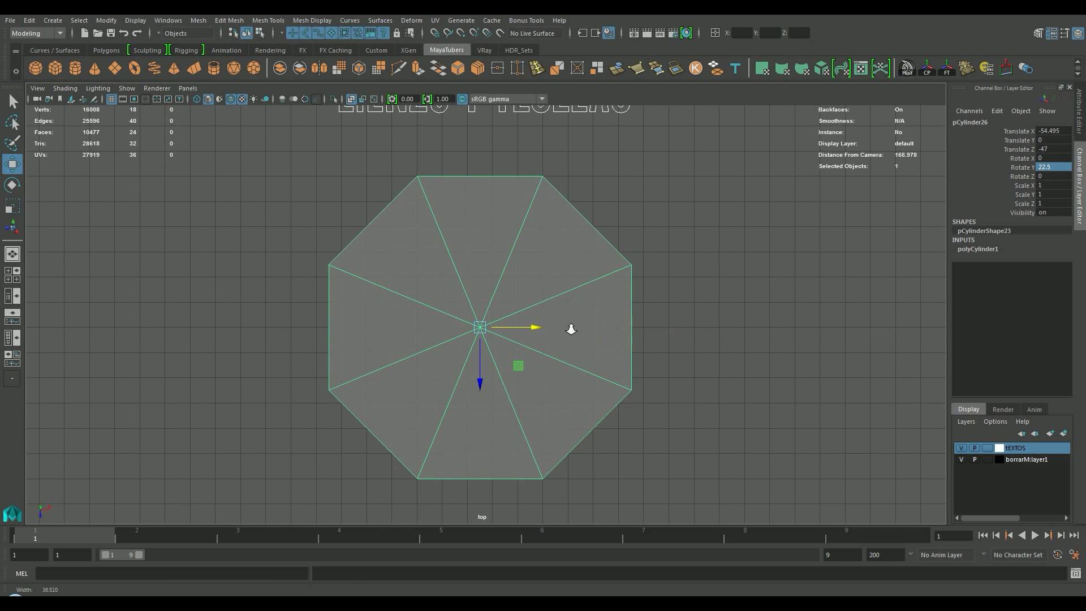
key(space)
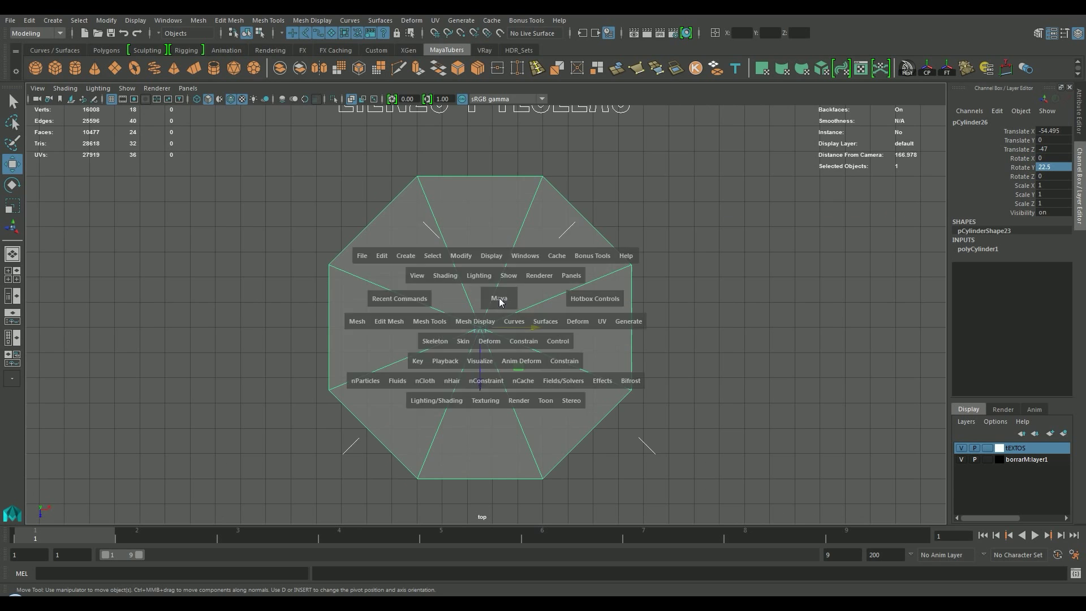
alt+drag(672, 244, 677, 180)
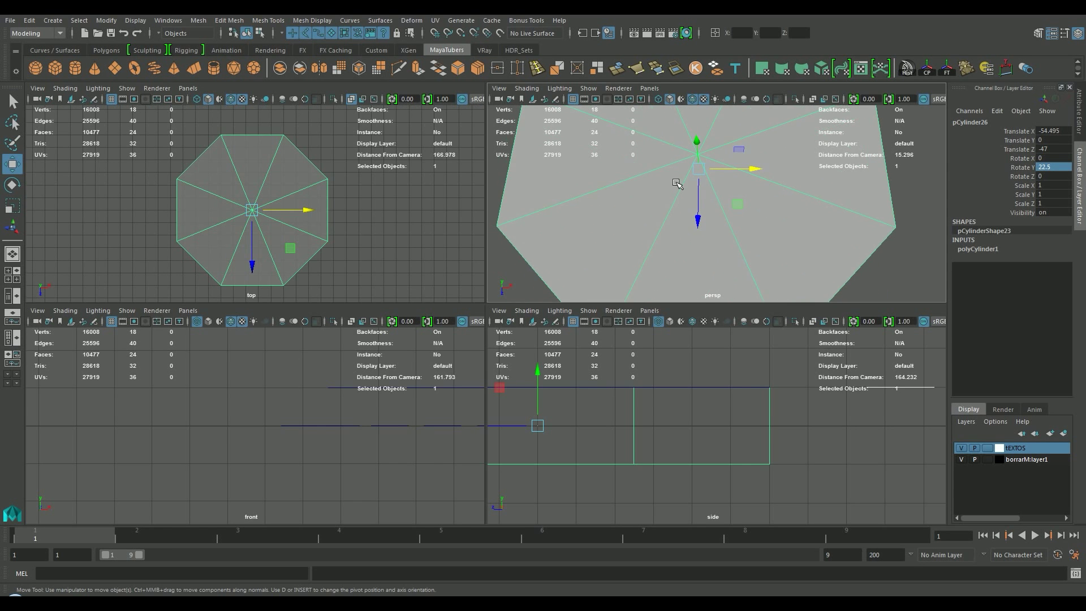
key(space)
alt+drag(629, 240, 553, 246)
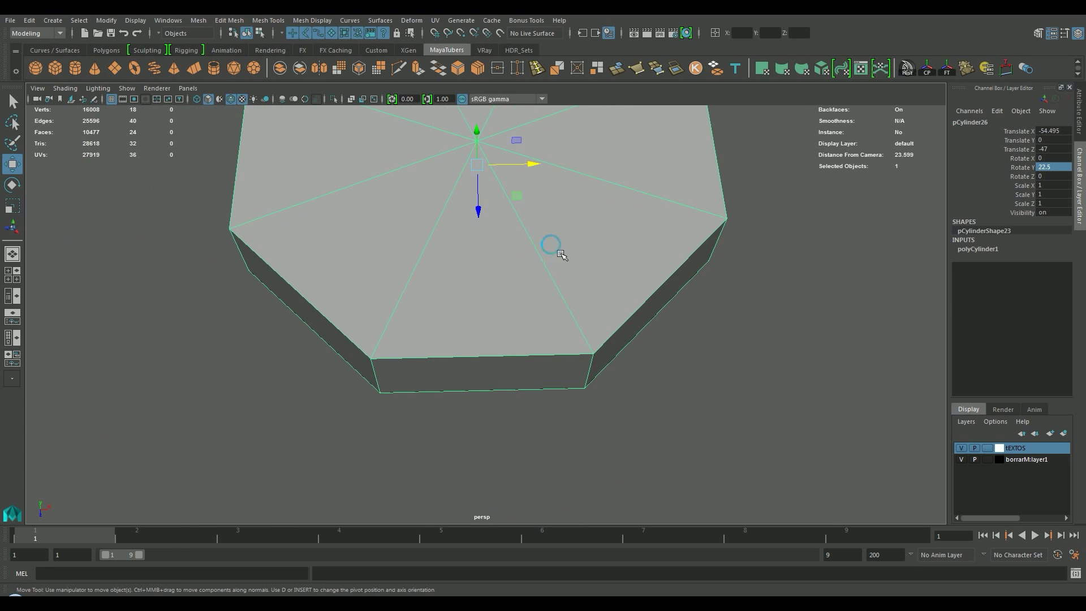
right_drag(503, 371, 501, 319)
click(496, 368)
shift+double_click(358, 360)
key(Delete)
double_click(367, 362)
key(Delete)
alt+drag(369, 363, 495, 97)
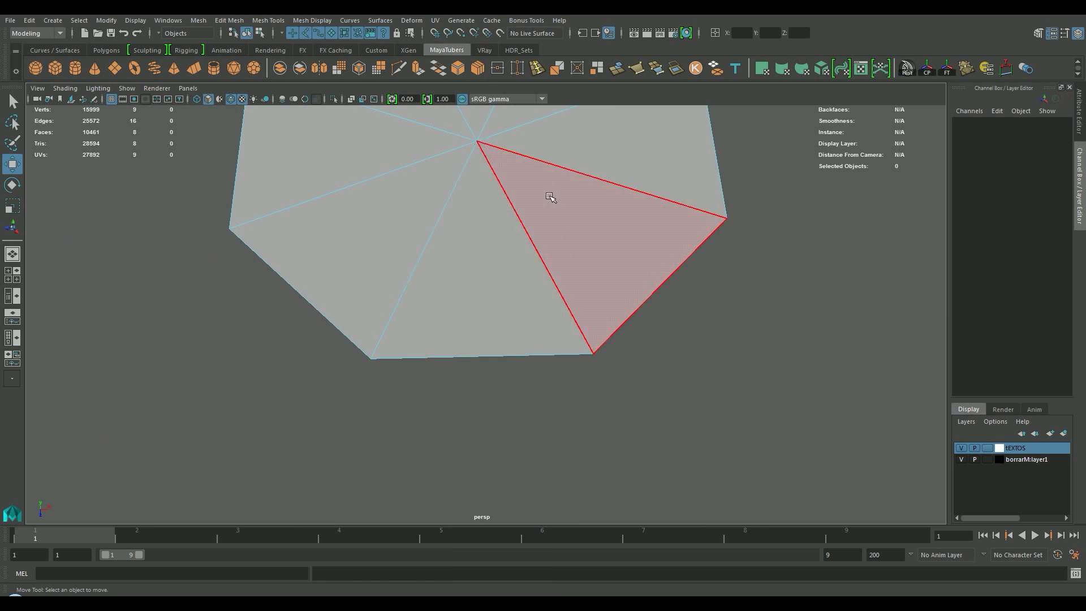
Step: Back in the top view in object mode, move the octagon along X to about -43.7, beside the first reference octagon
key(space)
key(space)
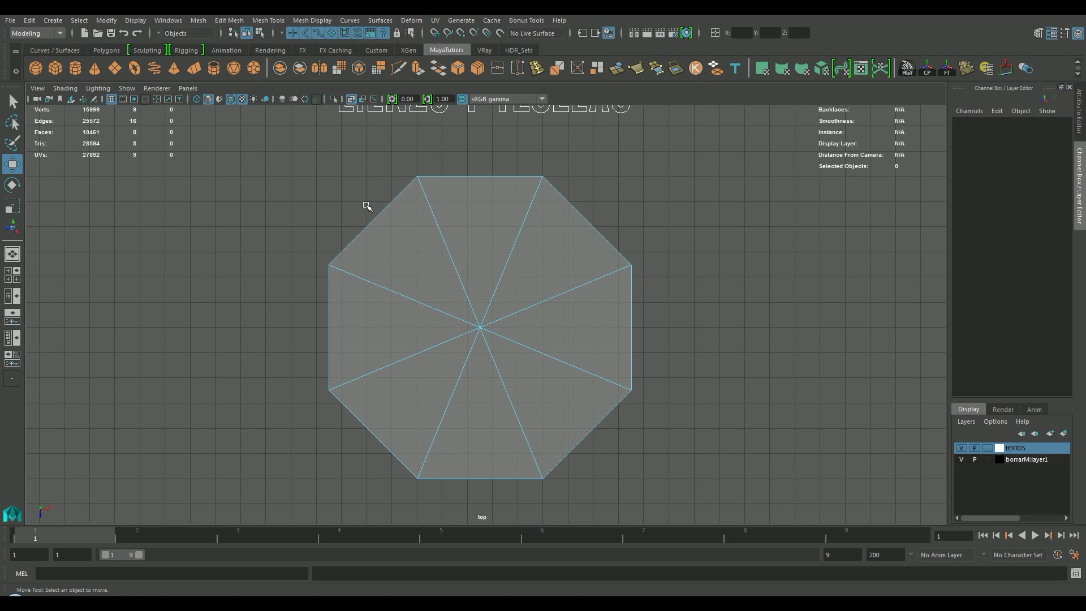
click(258, 33)
click(246, 33)
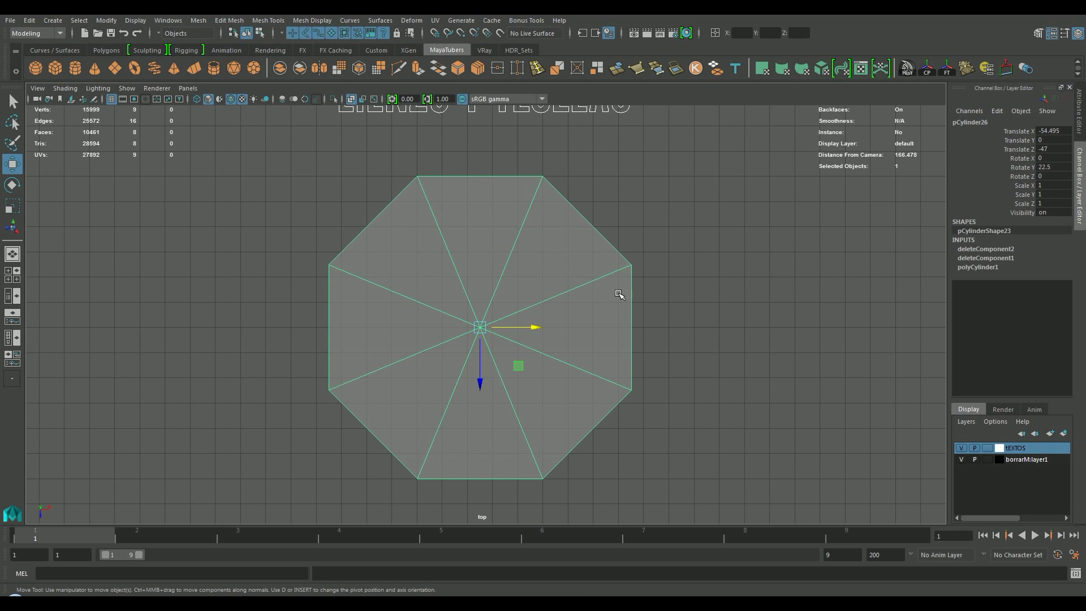
scroll(505, 334, down, 2)
drag(529, 327, 792, 327)
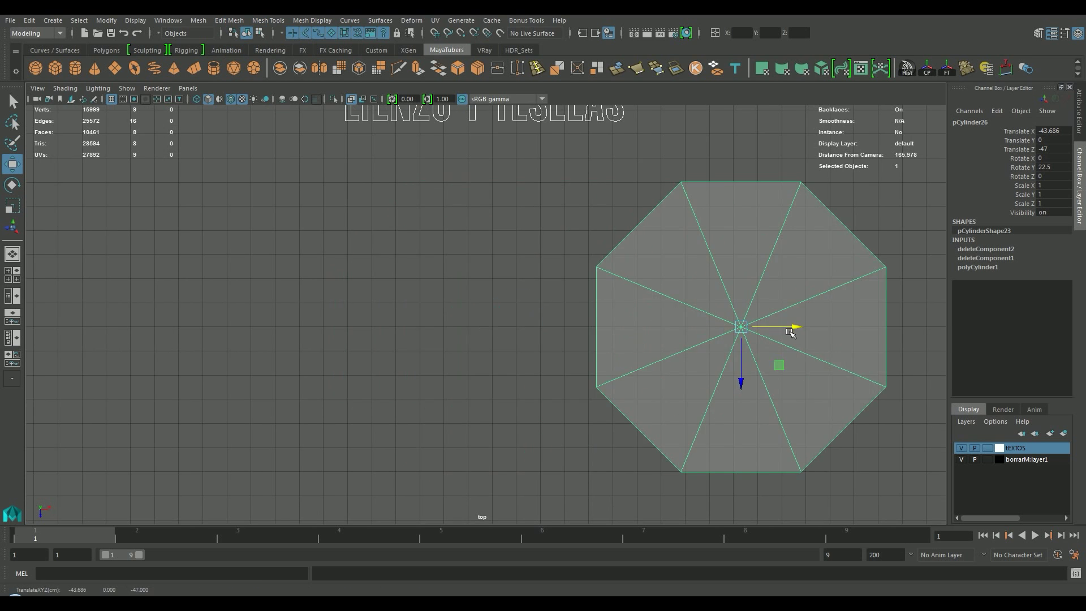
alt+middle_drag(792, 327, 400, 311)
scroll(515, 329, up, 2)
alt+middle_drag(514, 330, 495, 321)
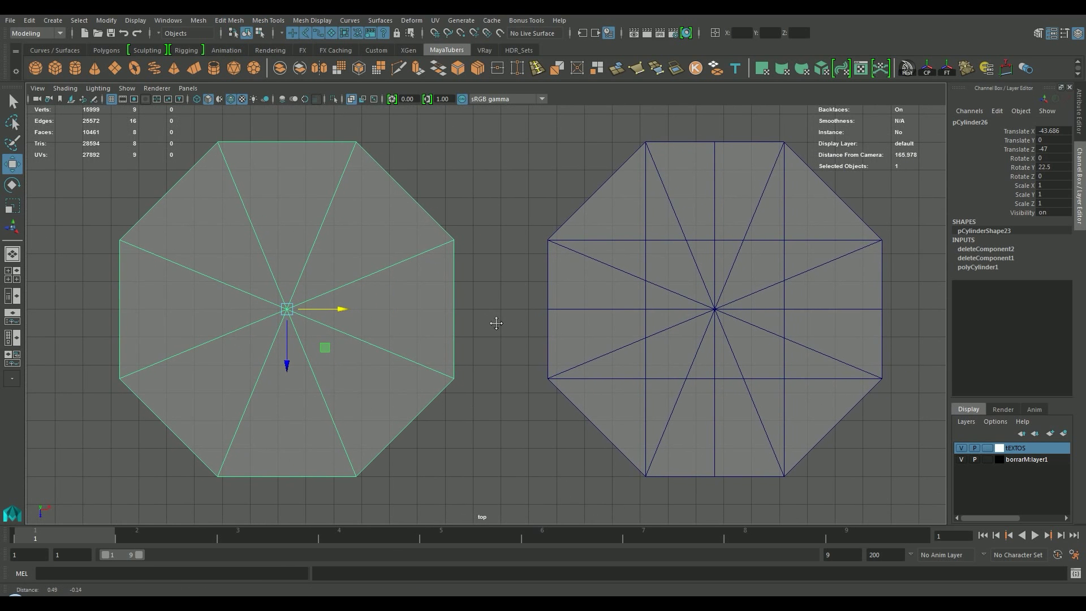
Step: With Multi-Cut, cut the octagon vertically and horizontally through its centre, between the midpoints of opposite sides
click(398, 65)
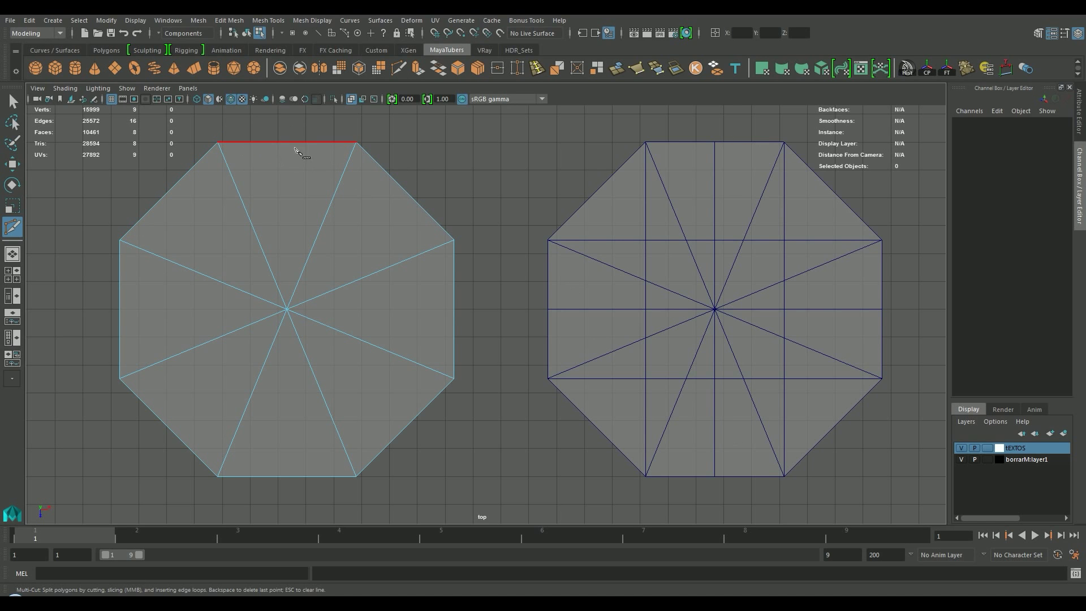
drag(298, 142, 298, 164)
shift+click(286, 474)
key(Return)
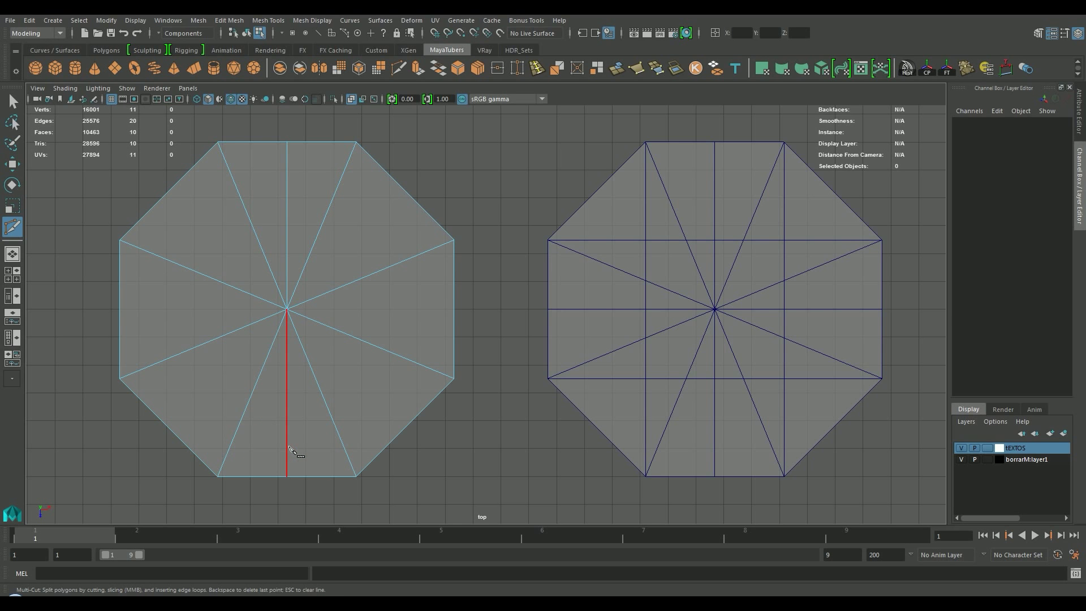
shift+click(424, 310)
key(Return)
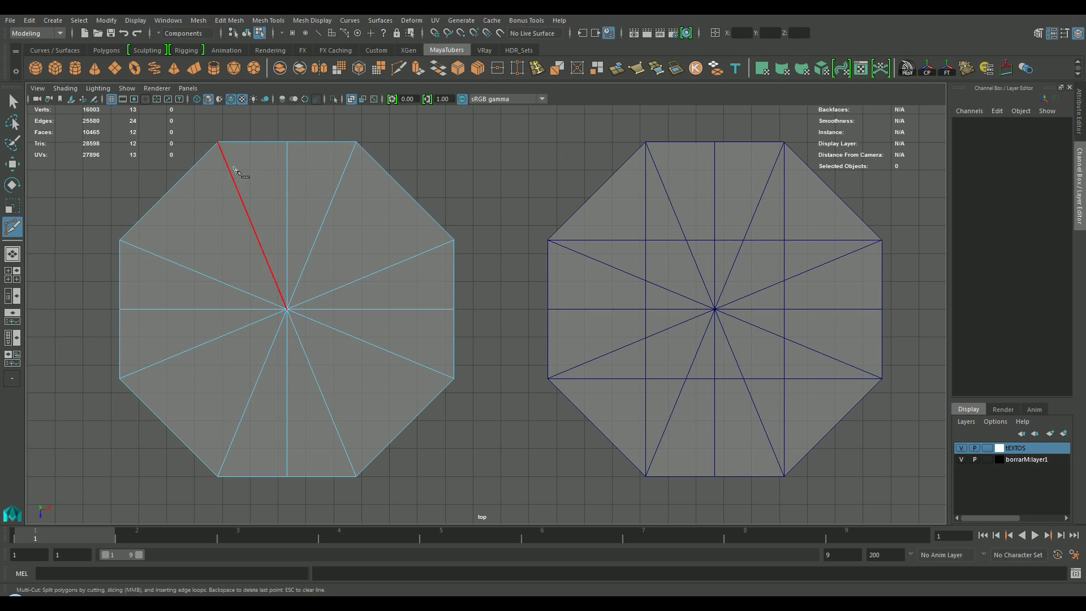
Step: Cut two vertical lines across the octagon, joining the end vertices of its top side to those of its bottom side
click(218, 142)
click(218, 476)
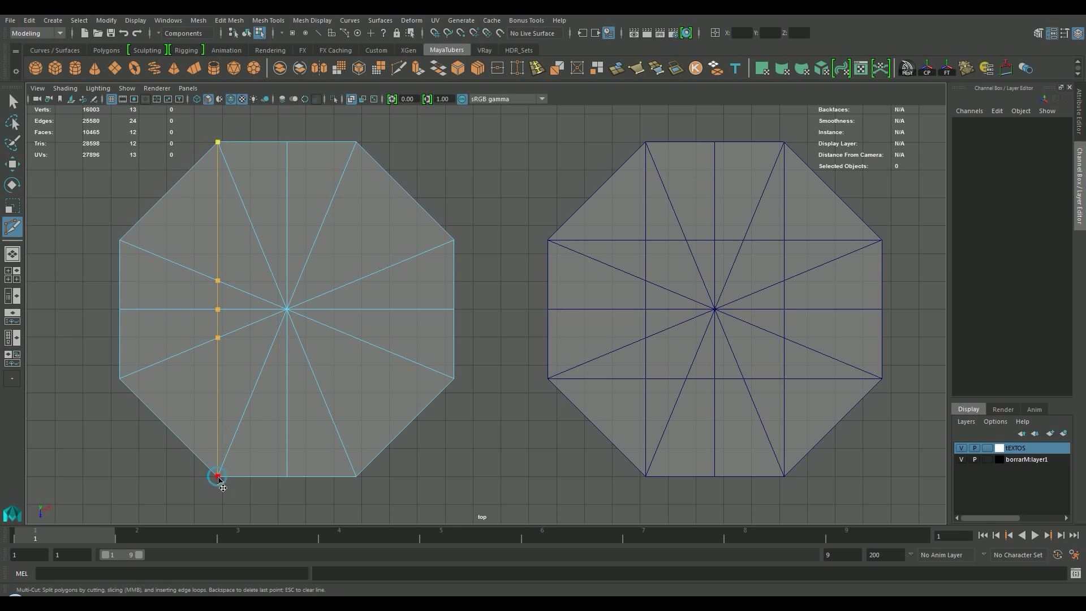
key(Return)
click(356, 142)
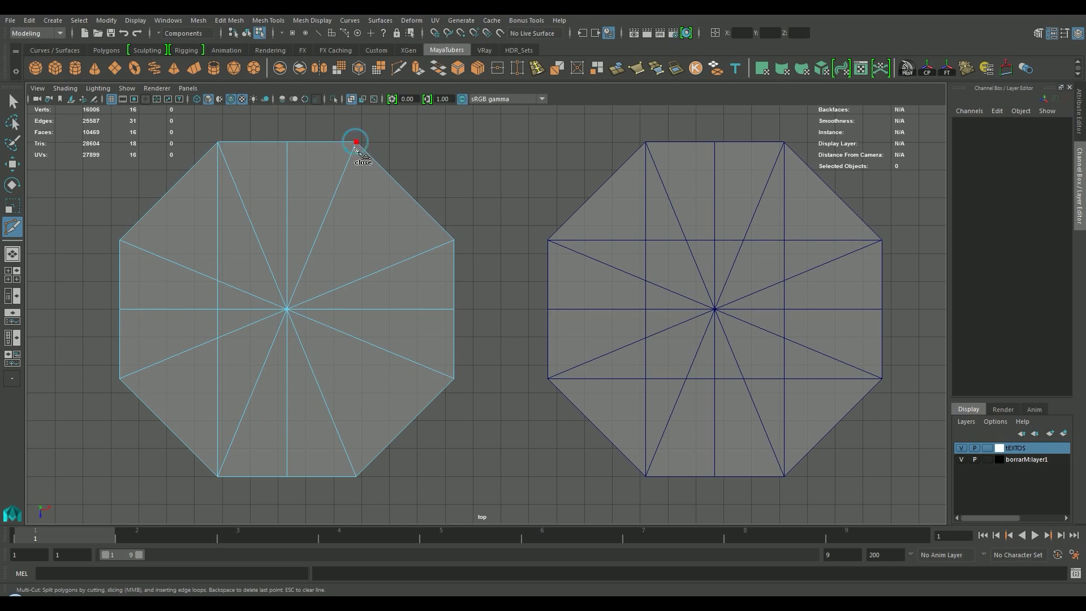
click(357, 477)
key(Return)
Step: Cut two horizontal lines across the octagon, joining the end vertices of its left side to those of its right side
click(120, 240)
click(454, 240)
key(Return)
click(120, 378)
click(454, 378)
key(Return)
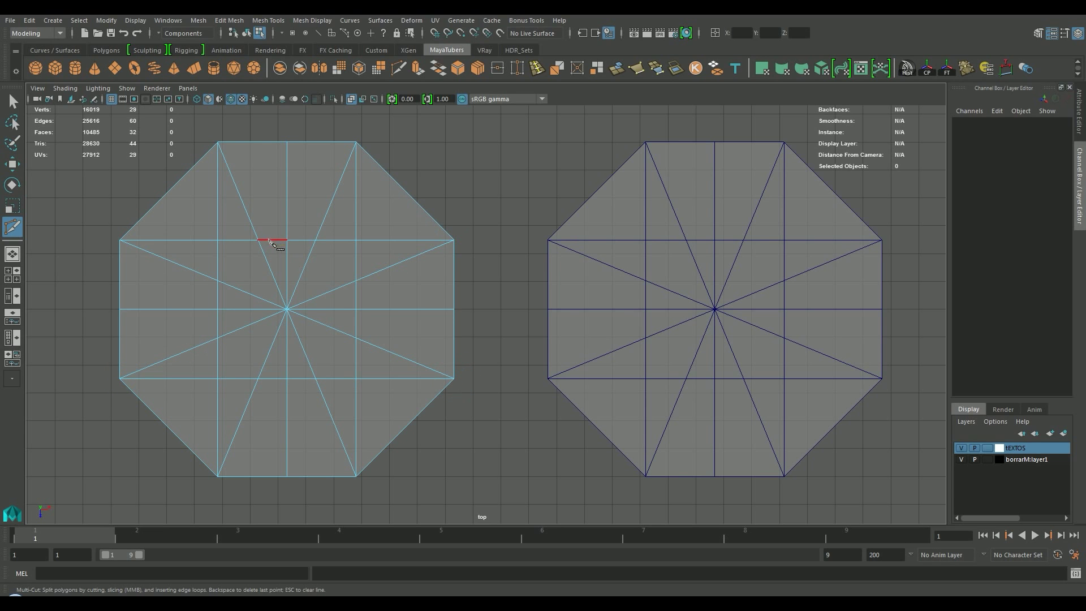
Step: Return to object mode and move the octagon along X to about -7.7, beside the reference octagon that has diagonal cuts
key(F8)
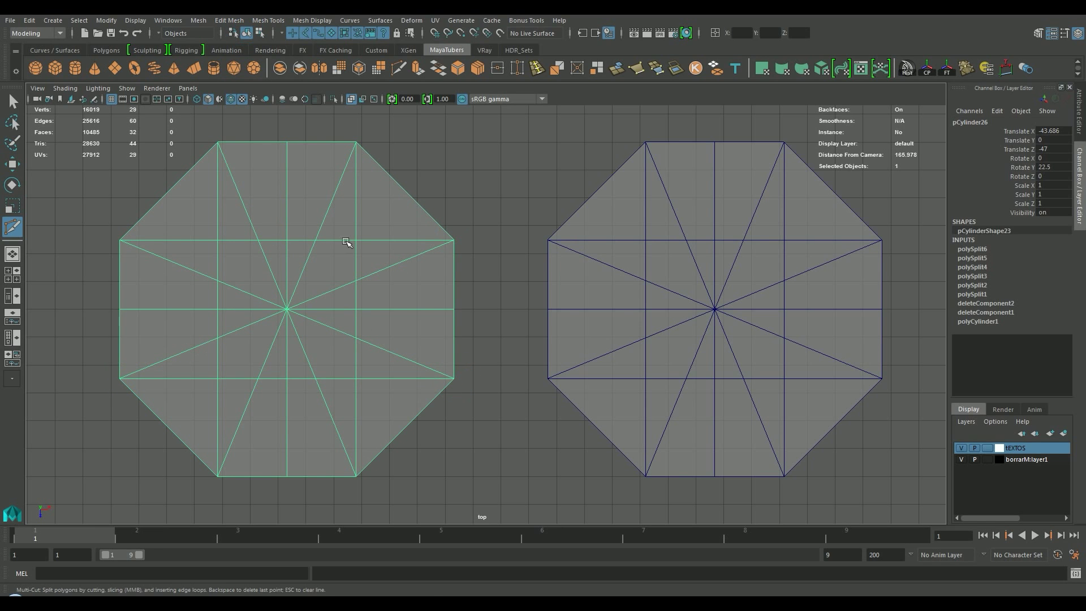
key(w)
scroll(356, 308, down, 1)
drag(362, 311, 703, 309)
key(ctrl+z)
drag(362, 310, 770, 310)
alt+middle_drag(739, 302, 695, 302)
drag(154, 326, 711, 332)
alt+middle_drag(711, 332, 360, 310)
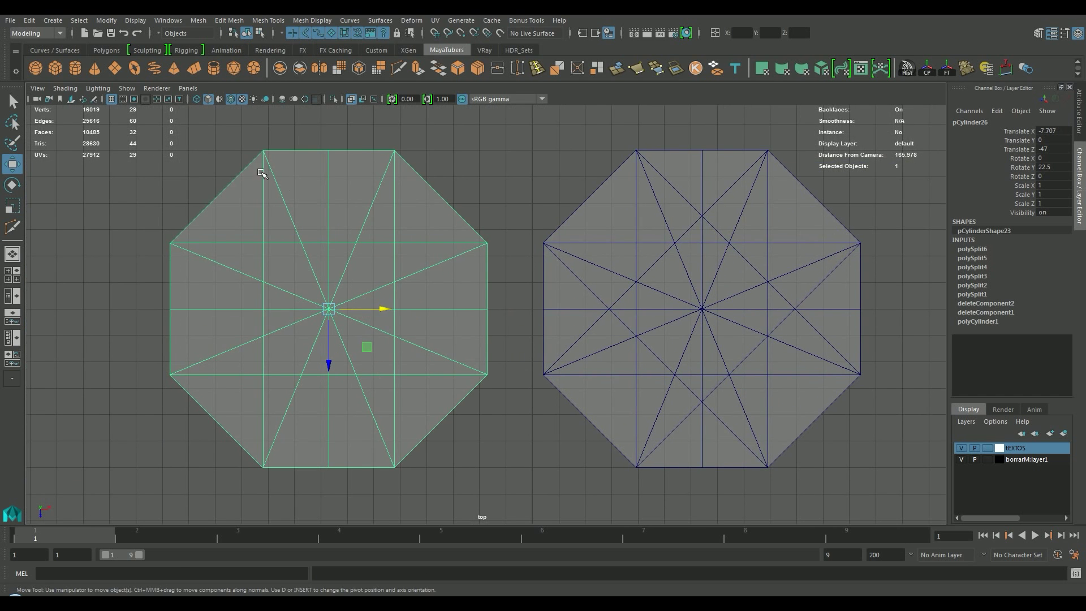
Step: With Multi-Cut, cut two parallel diagonals from the octagon's upper-left side vertices to its lower-right side vertices
click(399, 68)
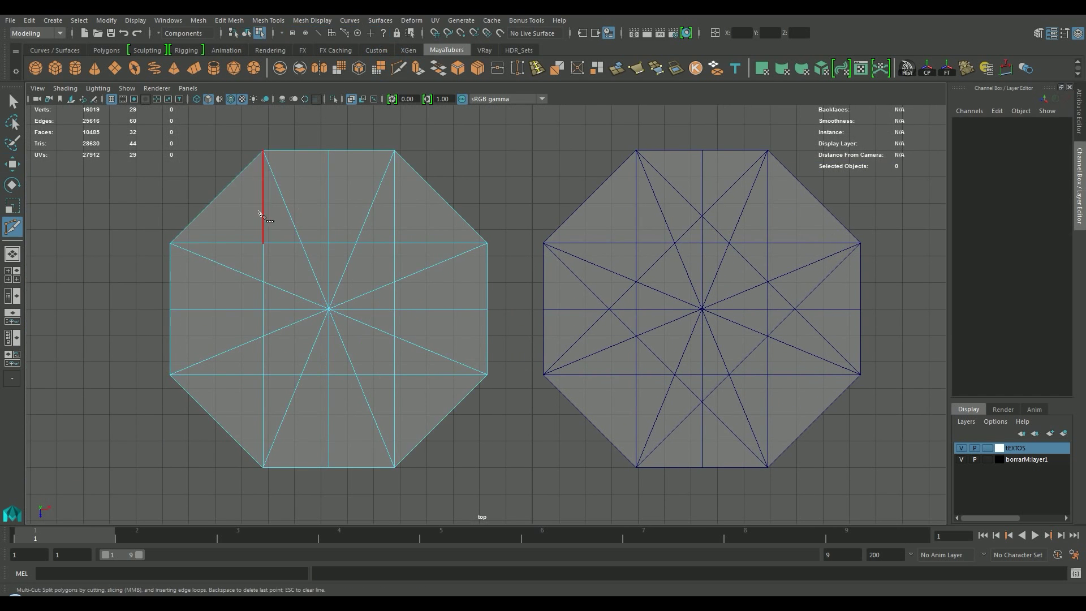
click(263, 150)
click(488, 374)
key(Return)
click(171, 243)
click(394, 468)
key(Return)
Step: Cut the two opposite diagonals from the upper-right side vertices to the lower-left ones, and return to object mode with the Move tool
click(394, 151)
click(170, 375)
key(Return)
click(488, 244)
click(262, 467)
key(Return)
click(247, 32)
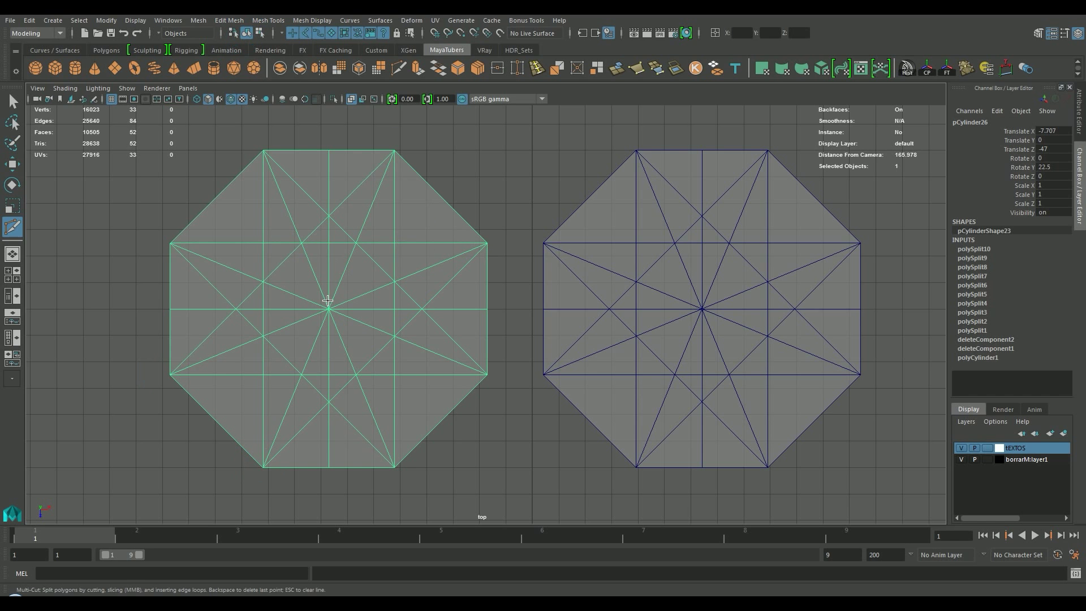
key(w)
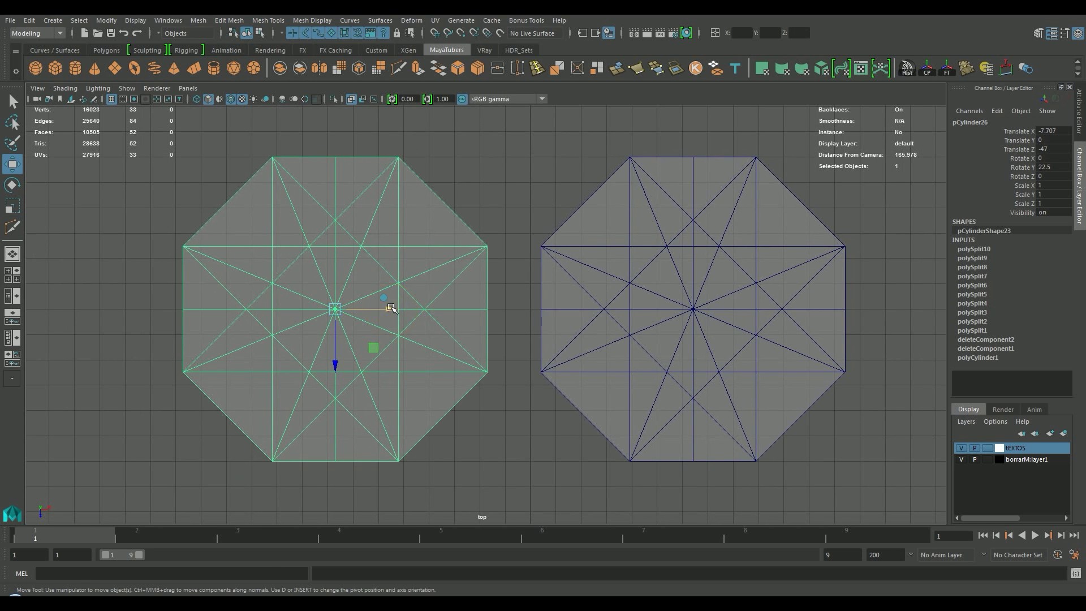
Step: Move the octagon along X to about 24.15, beside the reference octagon with the denser grid, and delete its construction history
drag(396, 311, 768, 307)
alt+middle_drag(769, 307, 231, 313)
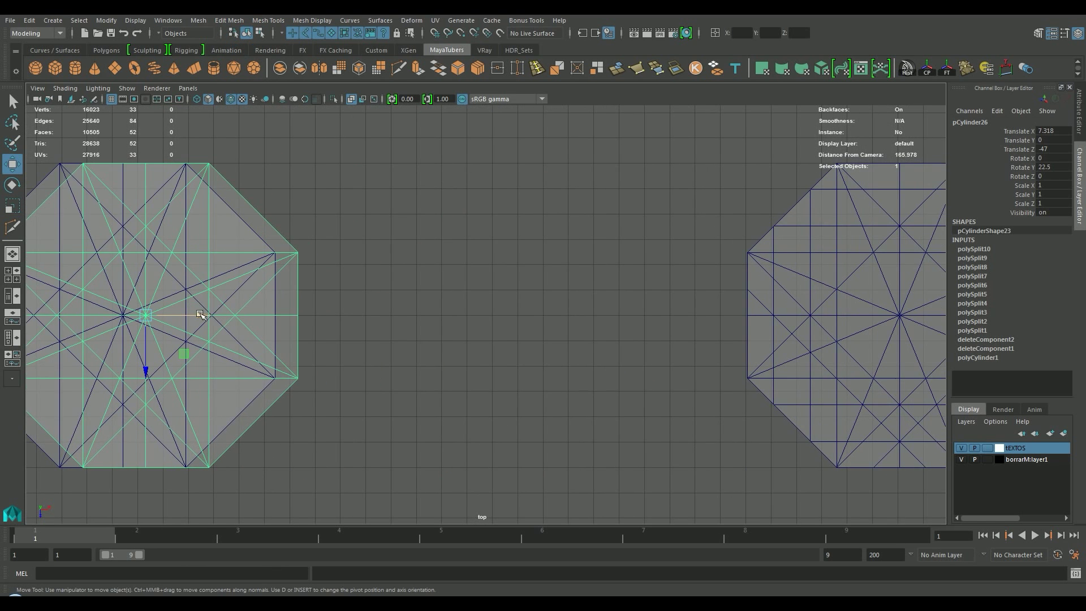
drag(201, 315, 626, 332)
alt+middle_drag(626, 332, 317, 320)
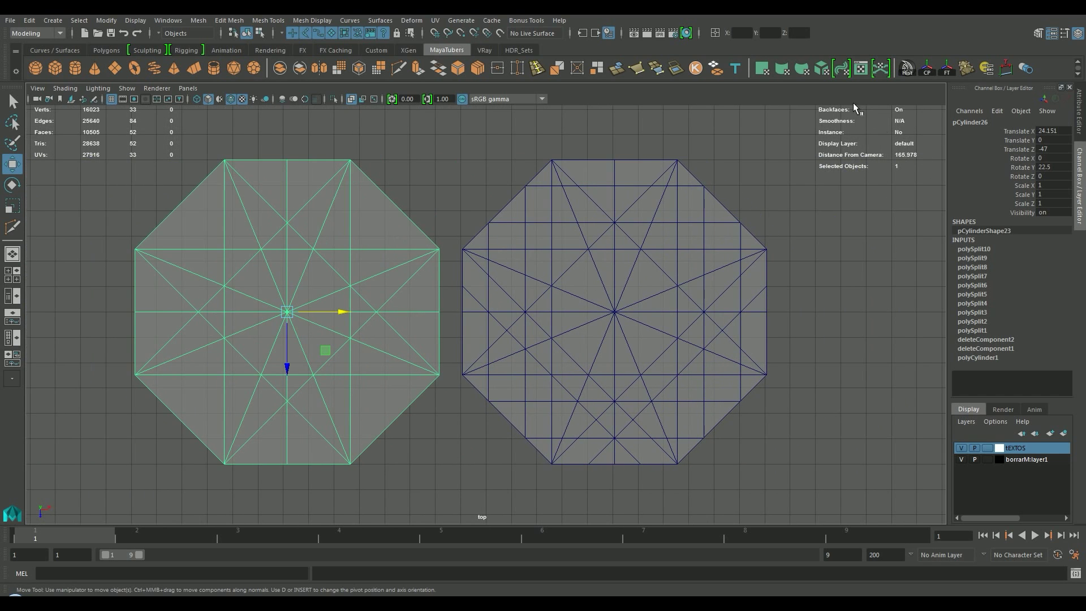
click(908, 69)
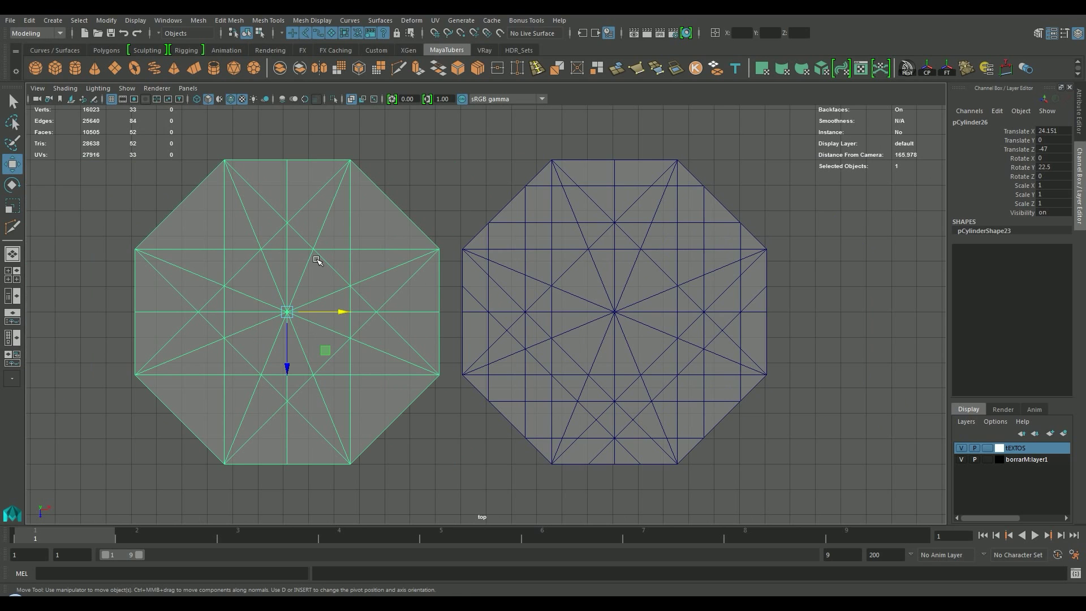
Step: With Multi-Cut, cut a horizontal line through the lower diagonal crossing on the vertical axis, out to both lower slanted sides
right_drag(314, 268, 324, 241)
click(399, 68)
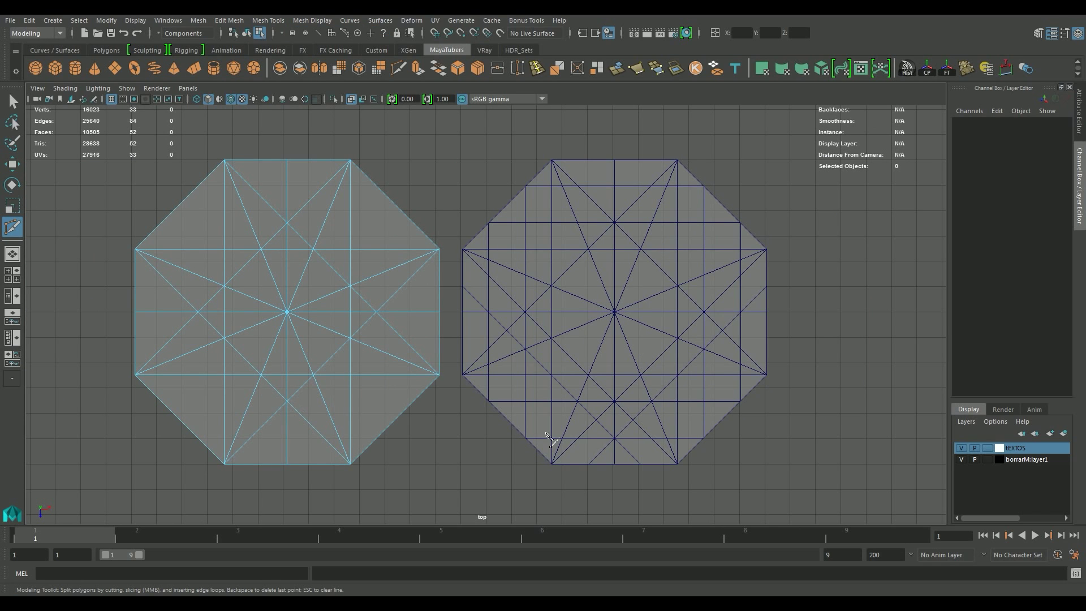
click(287, 401)
click(411, 403)
key(Return)
click(281, 403)
click(165, 405)
key(Return)
Step: Cut a vertical line through the left diagonal crossing on the horizontal axis, up and down to the left slanted sides
click(198, 313)
click(198, 186)
key(Return)
click(198, 313)
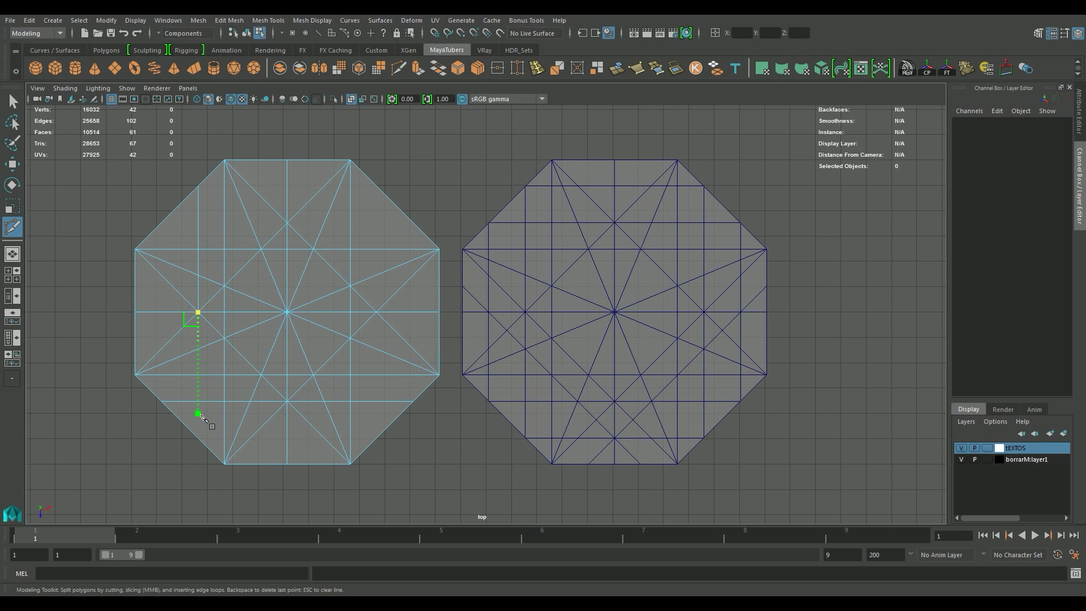
click(198, 401)
key(Return)
Step: Cut a horizontal line through the upper diagonal crossing on the vertical axis, out to both upper slanted sides
click(287, 223)
click(162, 223)
key(Return)
click(287, 222)
click(413, 224)
key(Return)
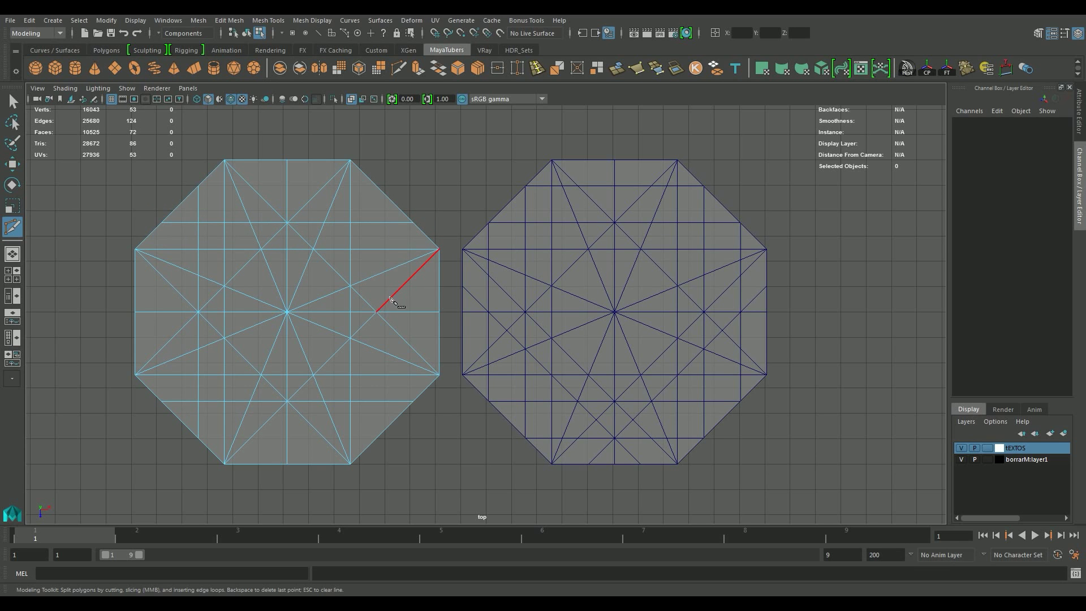
Step: Cut a vertical line through the right diagonal crossing on the horizontal axis, up and down to the right slanted sides
click(376, 312)
click(376, 186)
key(Return)
click(376, 311)
click(377, 437)
key(Return)
click(287, 464)
key(Escape)
Step: Join the lower ends of the two new vertical lines horizontally, and the left ends of the two new horizontal lines vertically
click(376, 437)
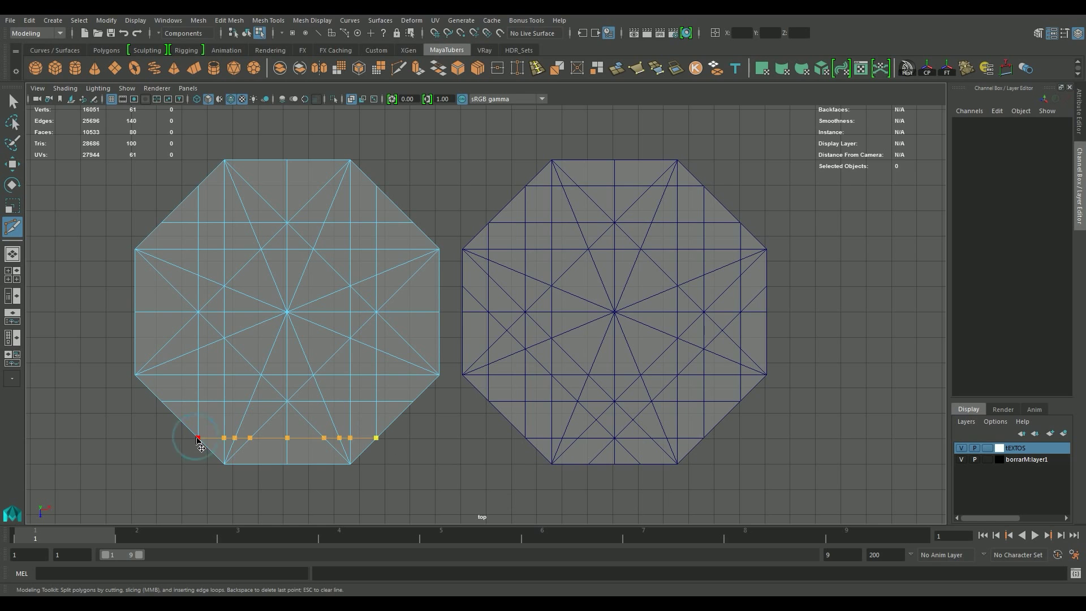
click(198, 437)
key(Return)
click(162, 400)
click(161, 223)
key(Return)
Step: Join the upper ends of the two new vertical lines horizontally, and the right ends of the two new horizontal lines vertically
click(198, 186)
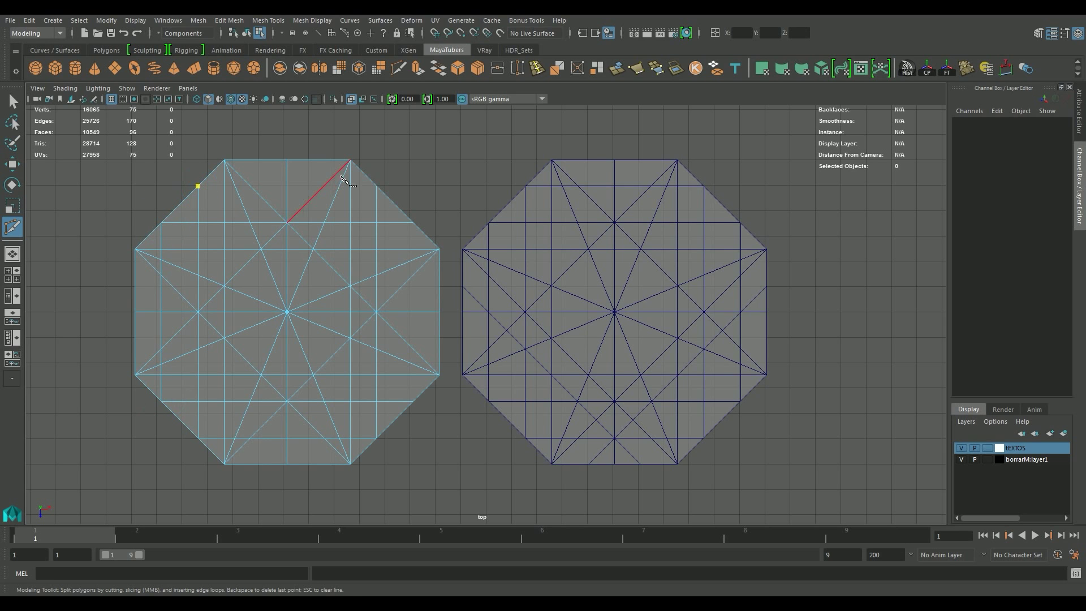
click(377, 186)
key(Return)
click(413, 223)
click(413, 401)
key(Return)
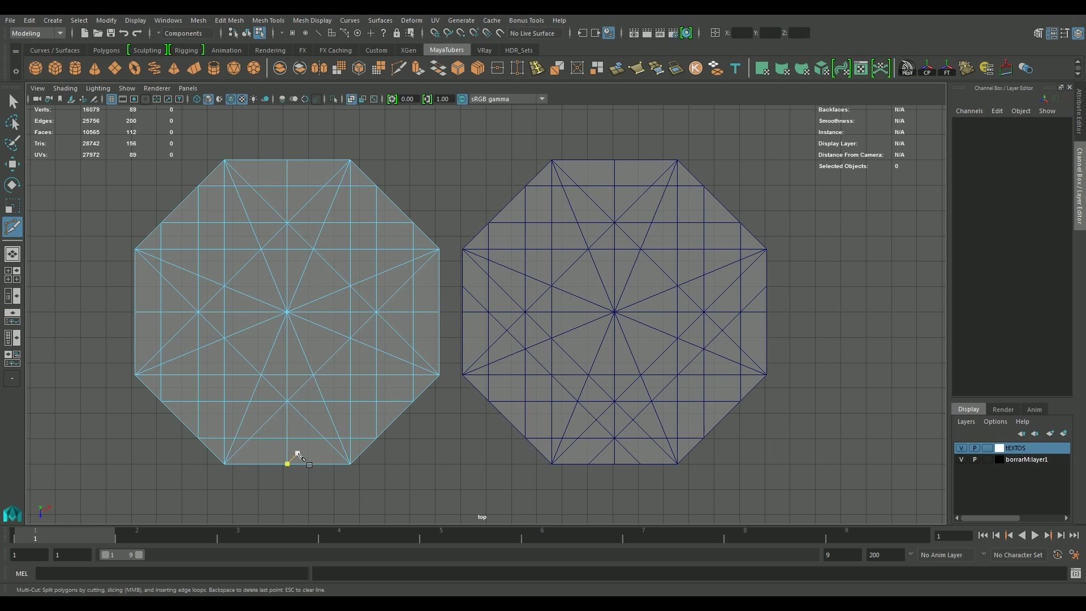
Step: Cut a long diagonal from the octagon's bottom side through the lowest grid crossing on the vertical axis to its right side
click(287, 438)
click(414, 313)
right_click(413, 313)
click(414, 312)
click(439, 286)
right_click(439, 287)
click(263, 463)
right_click(263, 463)
Step: Cut the mirrored long diagonal from the octagon's left side through the lowest grid crossing on the vertical axis to its bottom side
click(139, 290)
right_click(138, 291)
click(287, 438)
click(322, 457)
right_click(317, 455)
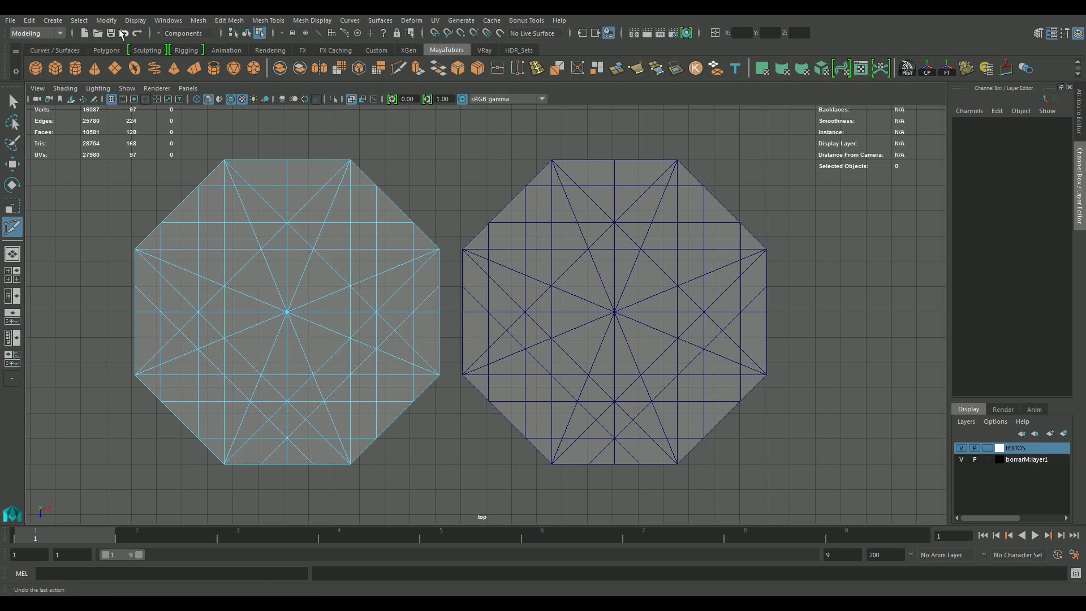
Step: Return to object mode, delete the octagon's history, and move it along X to about 38.1, beside the reference with the detailed wedge
click(246, 32)
key(w)
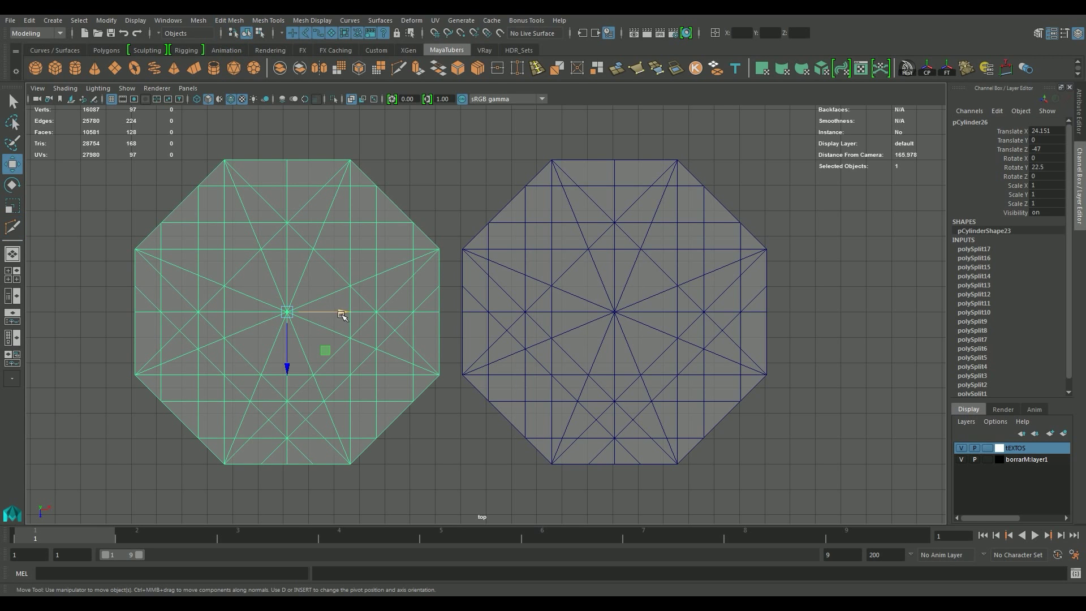
click(514, 69)
click(905, 68)
alt+right_drag(416, 337, 375, 327)
key(w)
drag(367, 313, 810, 323)
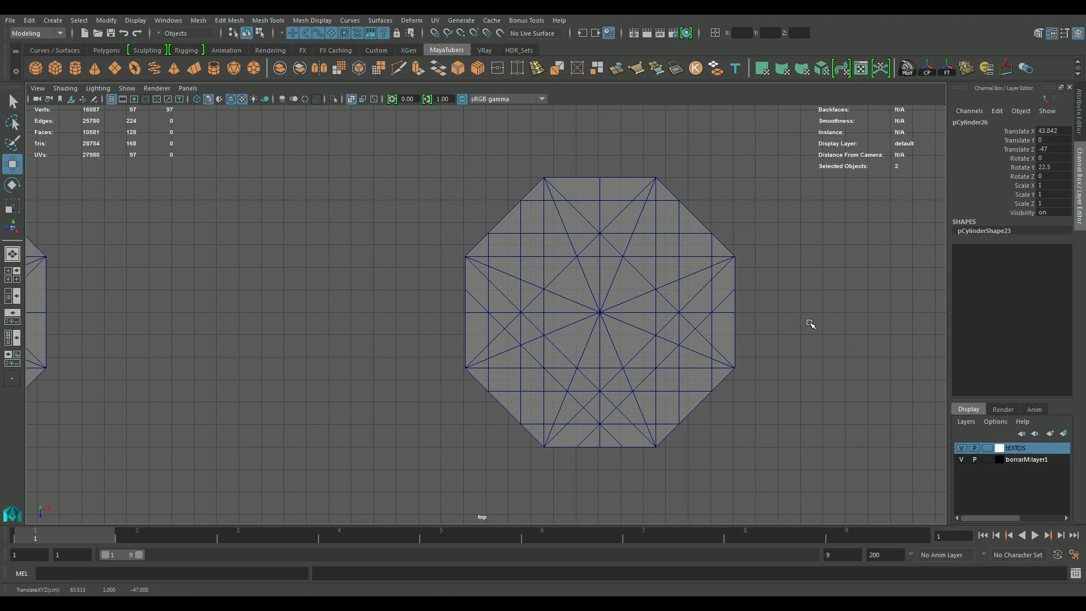
alt+middle_drag(825, 322, 226, 327)
drag(651, 322, 394, 321)
alt+middle_drag(517, 344, 538, 313)
scroll(369, 376, up, 3)
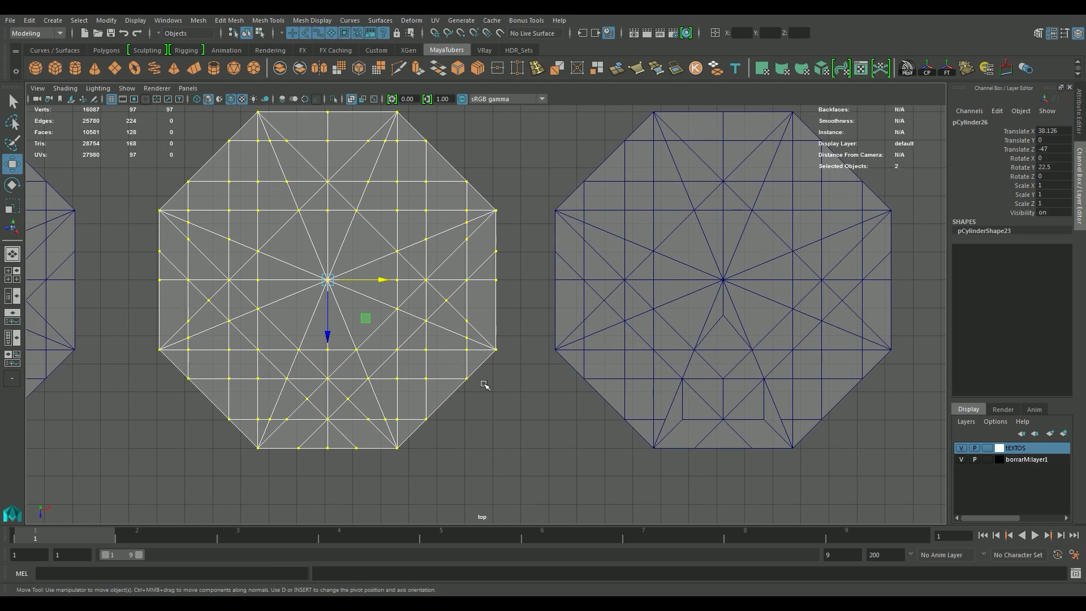
Step: With Multi-Cut, cut two short vertical edges in the bottom wedge, joining its two lower horizontal lines on either side of the axis
alt+middle_drag(485, 380, 521, 407)
click(521, 407)
key(ctrl+a)
click(447, 341)
click(399, 68)
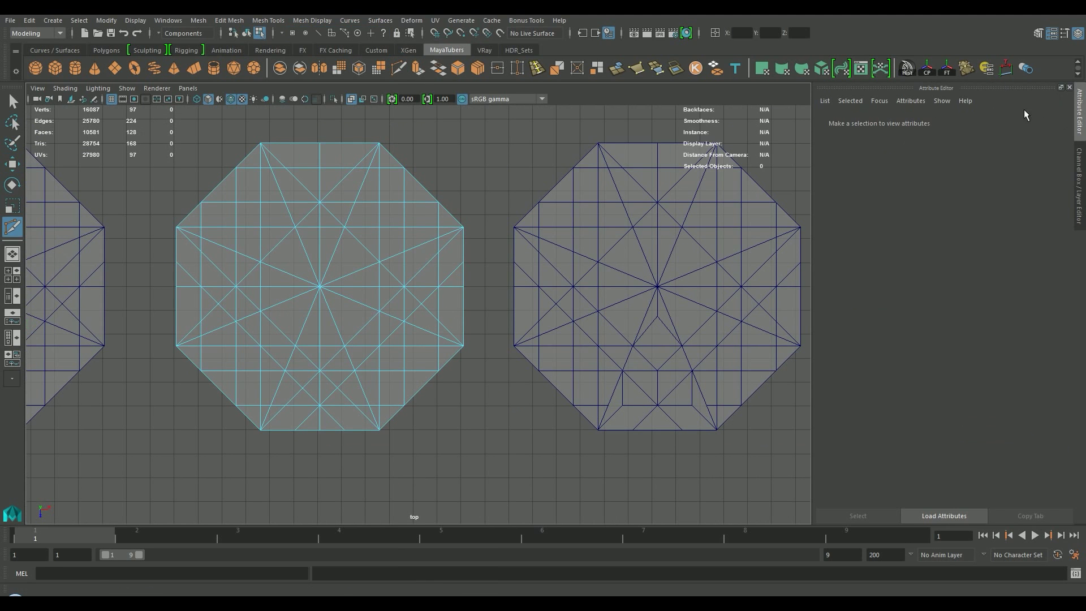
click(1079, 175)
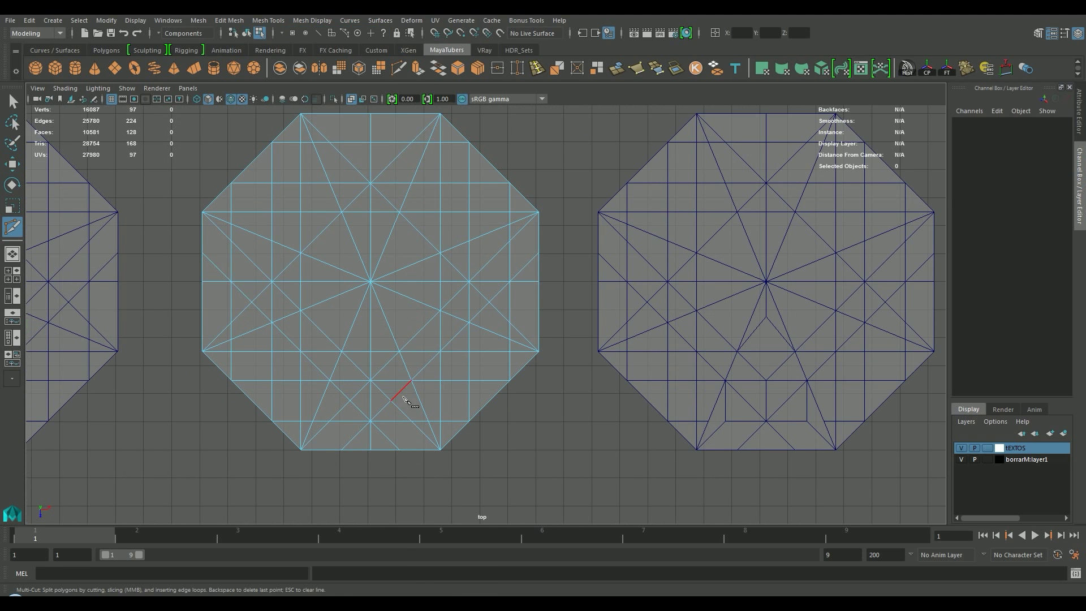
click(412, 381)
click(414, 423)
key(Return)
click(329, 422)
key(Return)
Step: Cut an inverted V below the octagon's center, joining the wedge's two side crossings through a point on the vertical axis
click(341, 351)
click(371, 323)
click(399, 351)
key(Return)
Step: Delete the surplus edges inside the bottom wedge, including the vertical segments below the inverted V, to match the reference
key(q)
right_drag(365, 322, 379, 263)
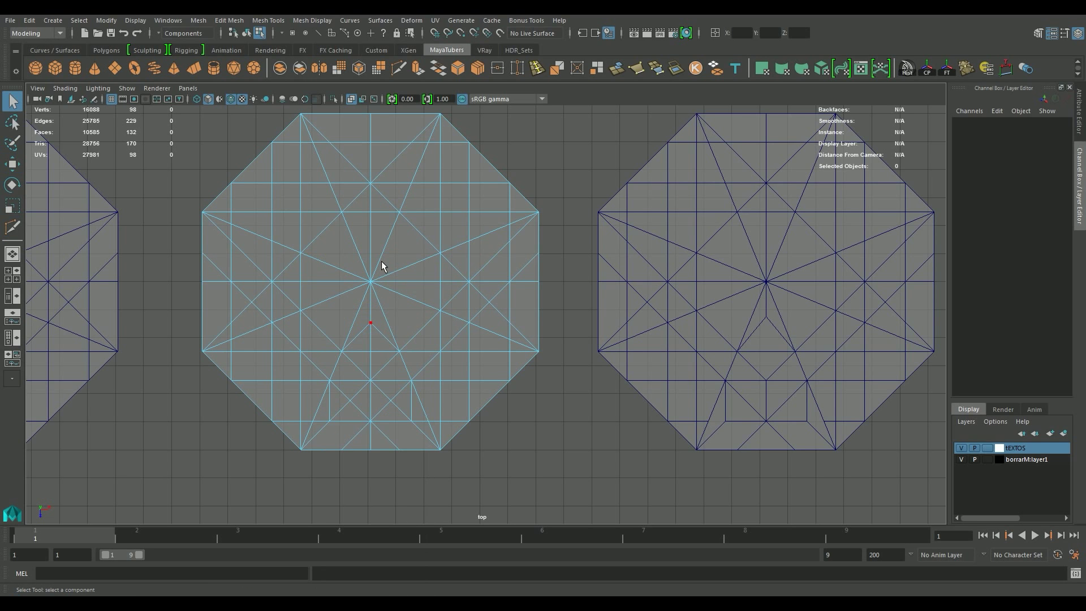
click(370, 338)
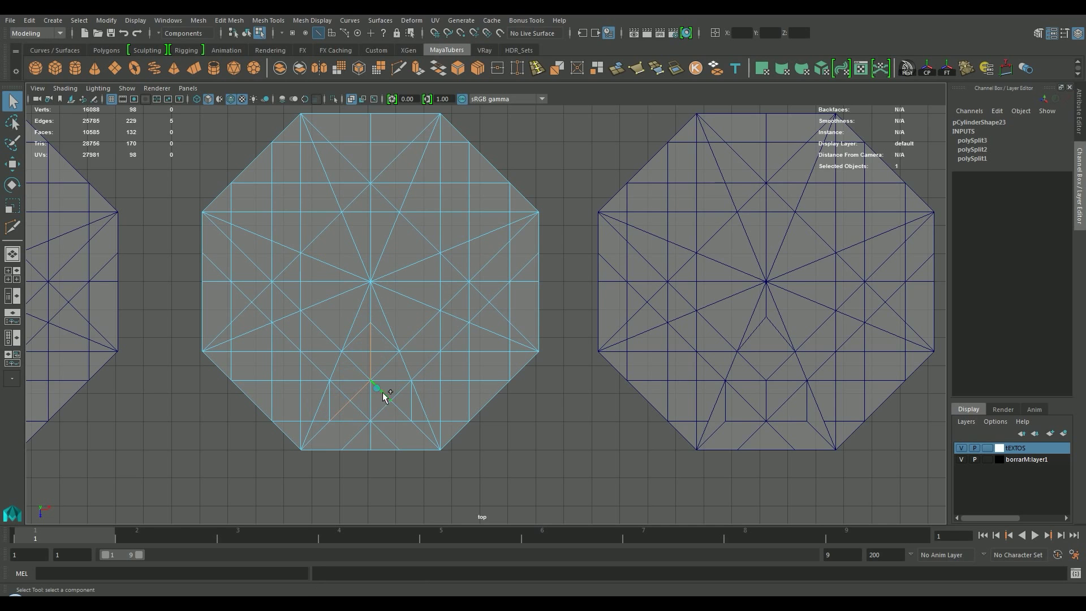
shift+click(427, 419)
key(Delete)
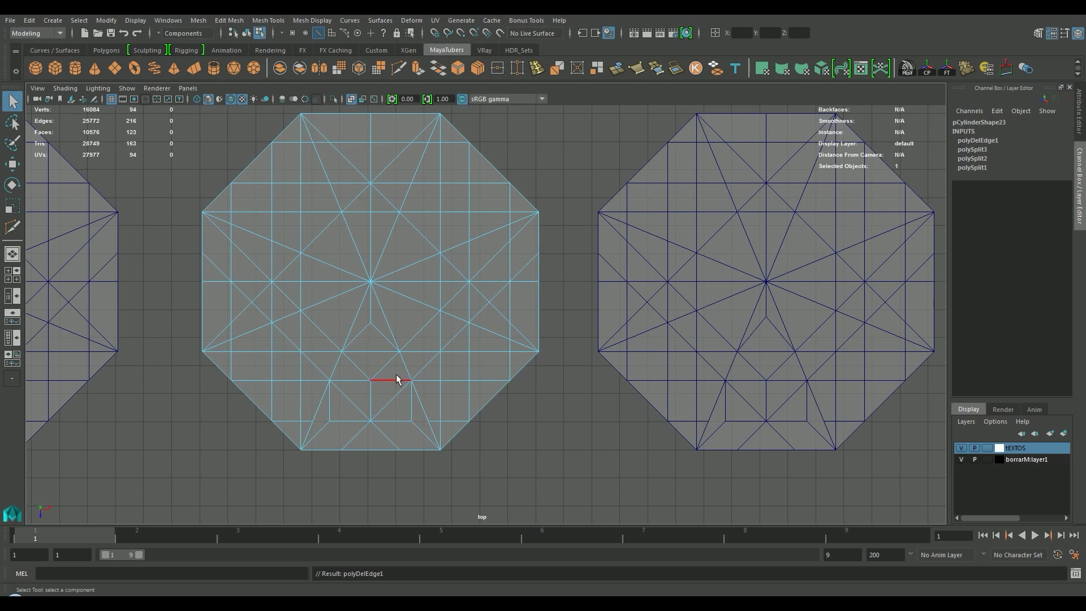
Step: Select only the bottom wedge's faces, invert the selection, and delete all the other faces of the octagon
alt+middle_drag(380, 394, 391, 398)
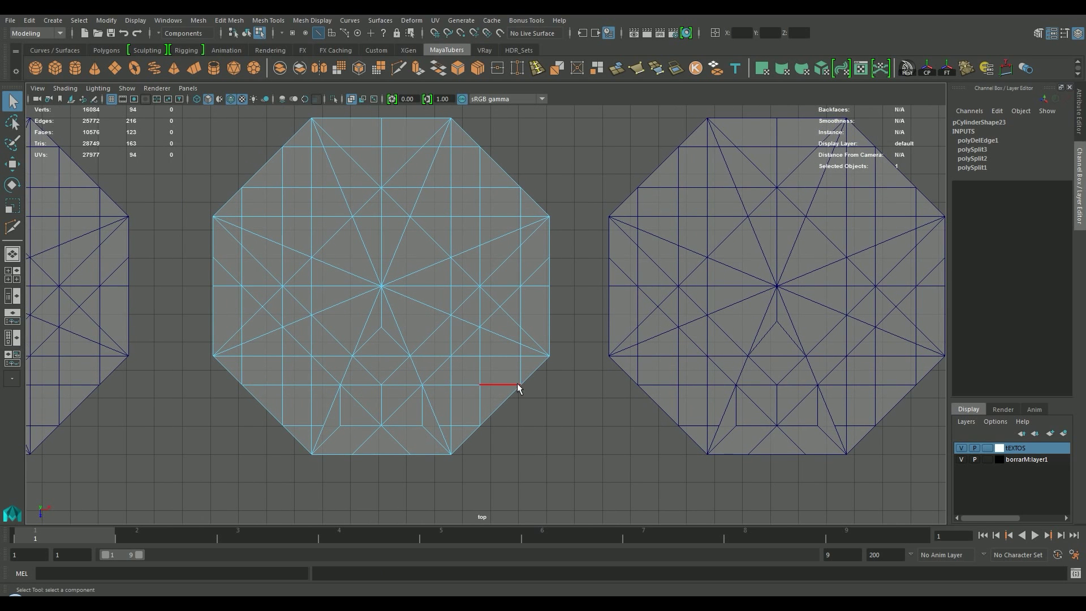
click(12, 121)
drag(458, 455, 408, 325)
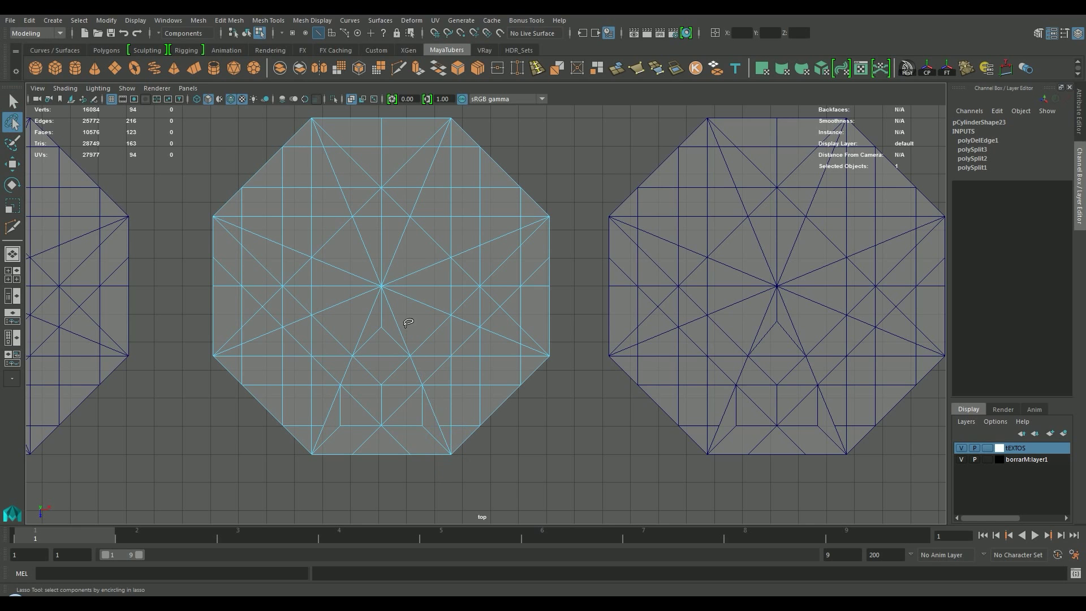
right_drag(402, 184, 411, 215)
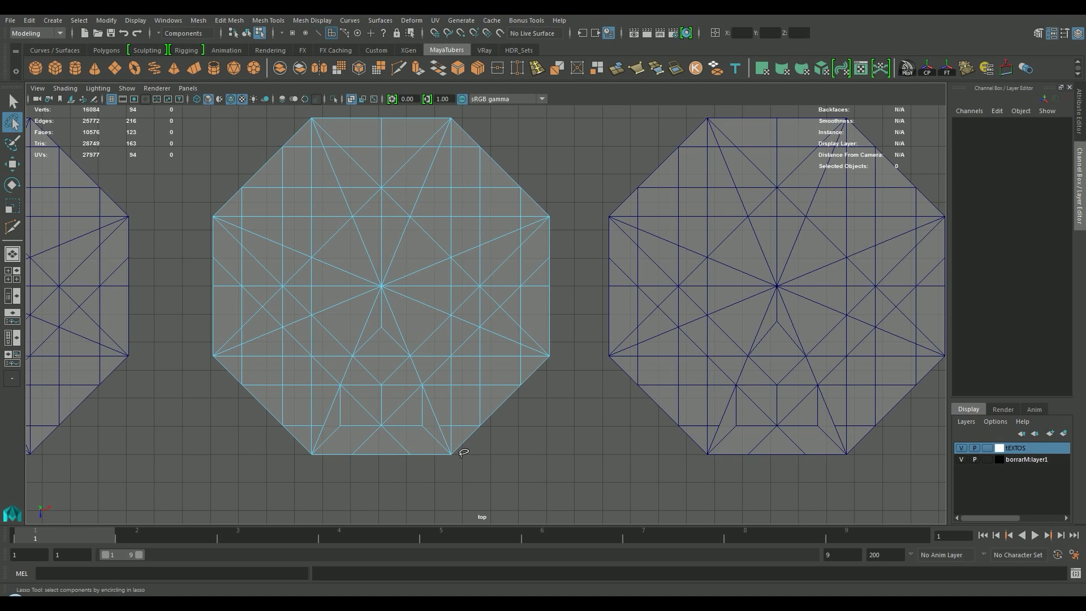
mouse_move(455, 447)
mouse_down()
mouse_move(379, 282)
mouse_move(305, 463)
mouse_up()
click(13, 102)
ctrl+click(314, 435)
ctrl+click(447, 439)
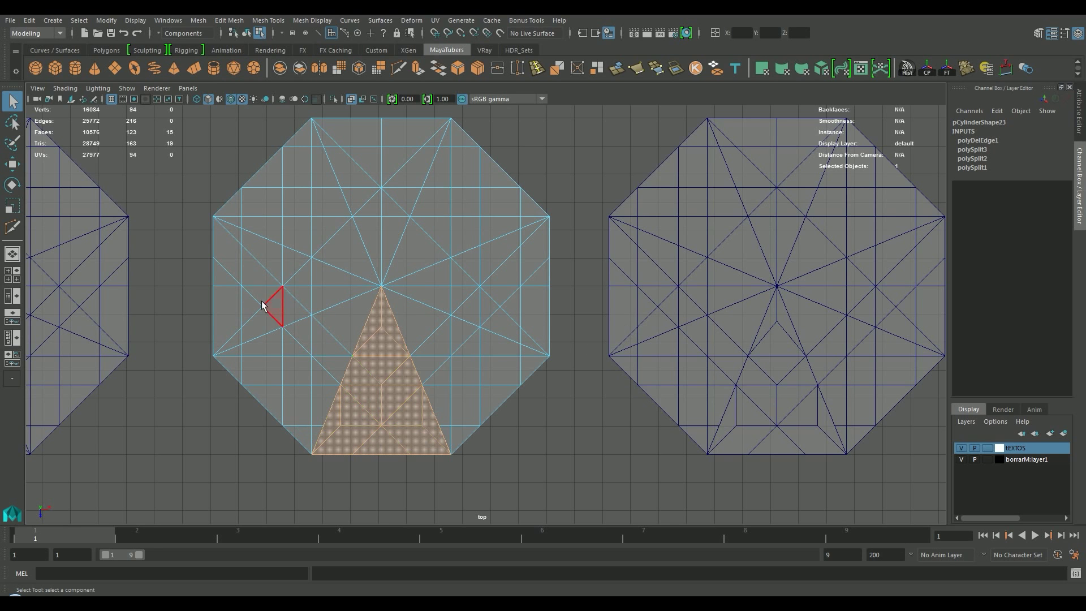
click(106, 20)
mouse_move(79, 20)
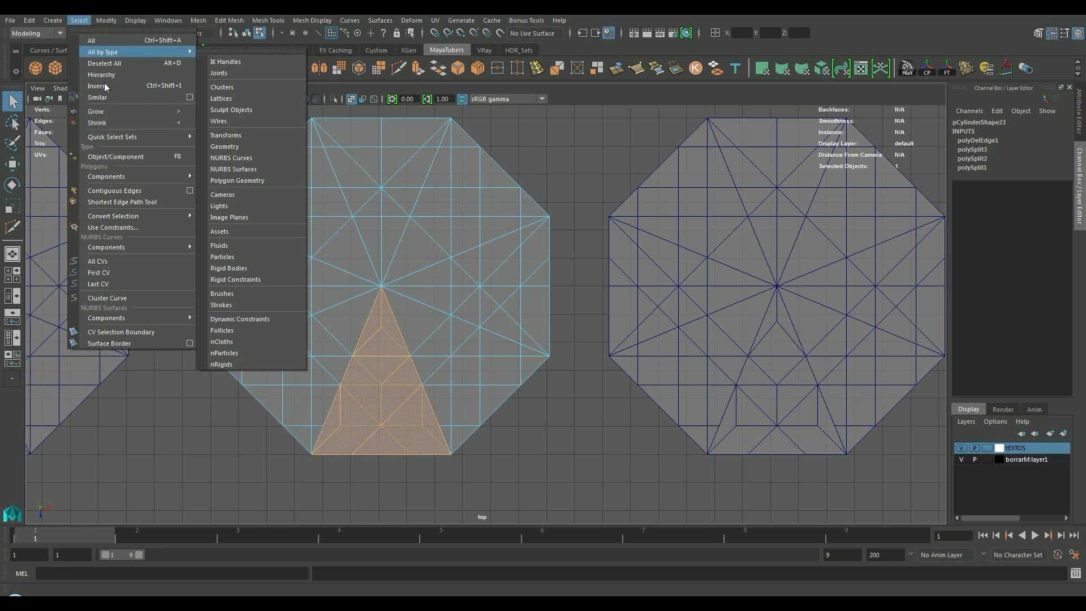
click(167, 87)
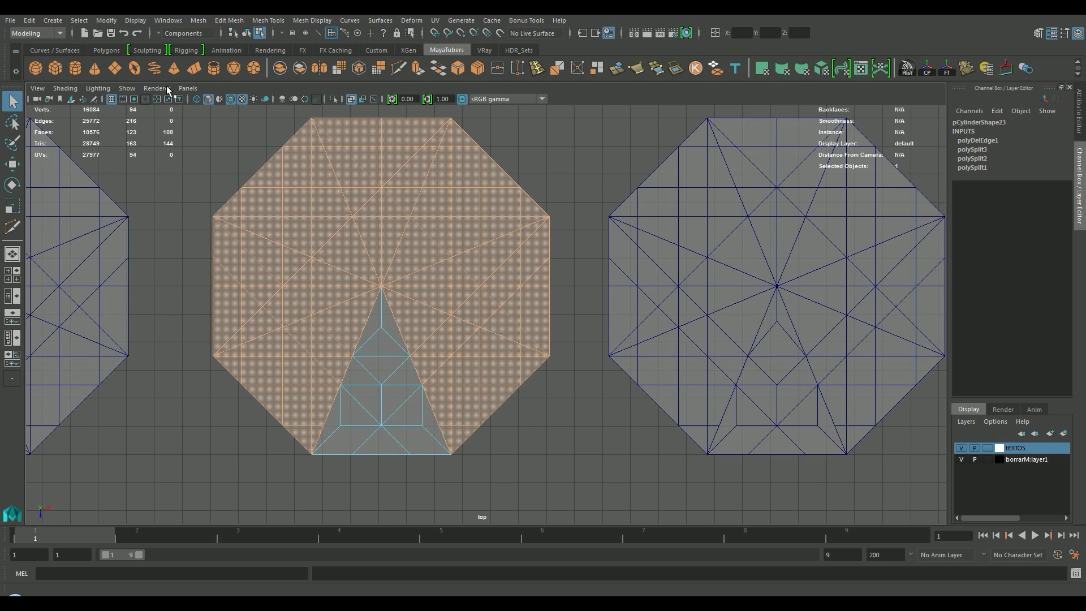
key(Delete)
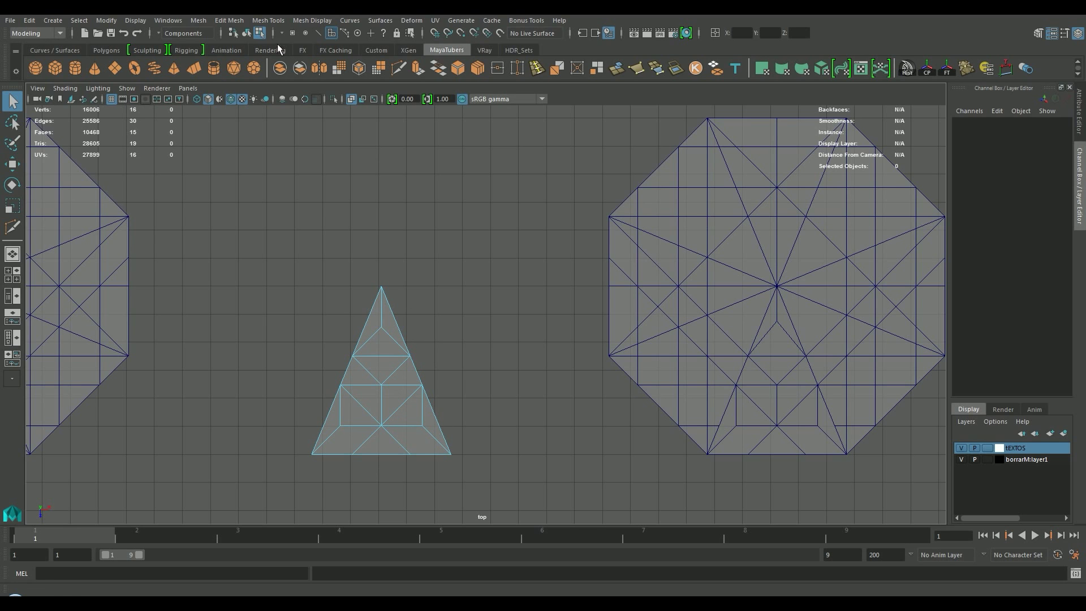
Step: Return to object mode and delete the triangular wedge's construction history, with the Move tool active
click(247, 33)
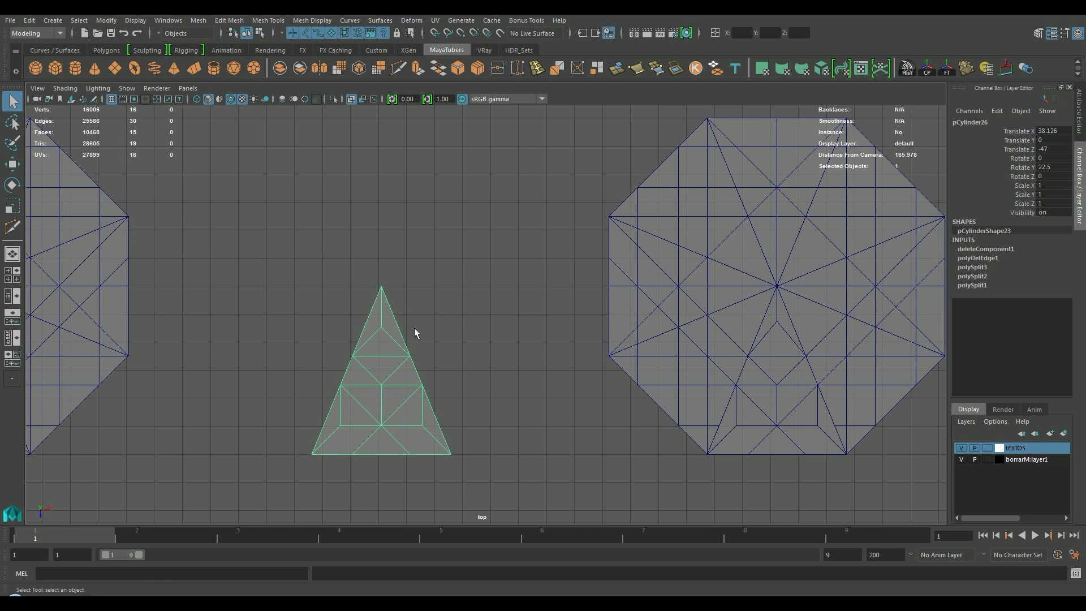
click(907, 66)
key(w)
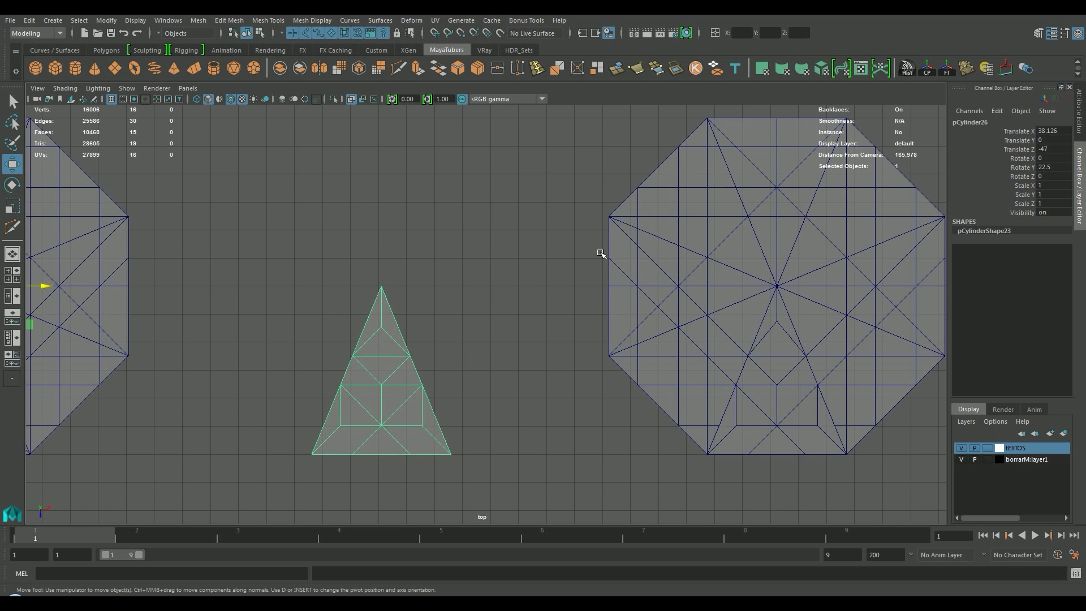
Step: Center the wedge's pivot and snap it to the wedge's apex vertex
scroll(577, 249, down, 2)
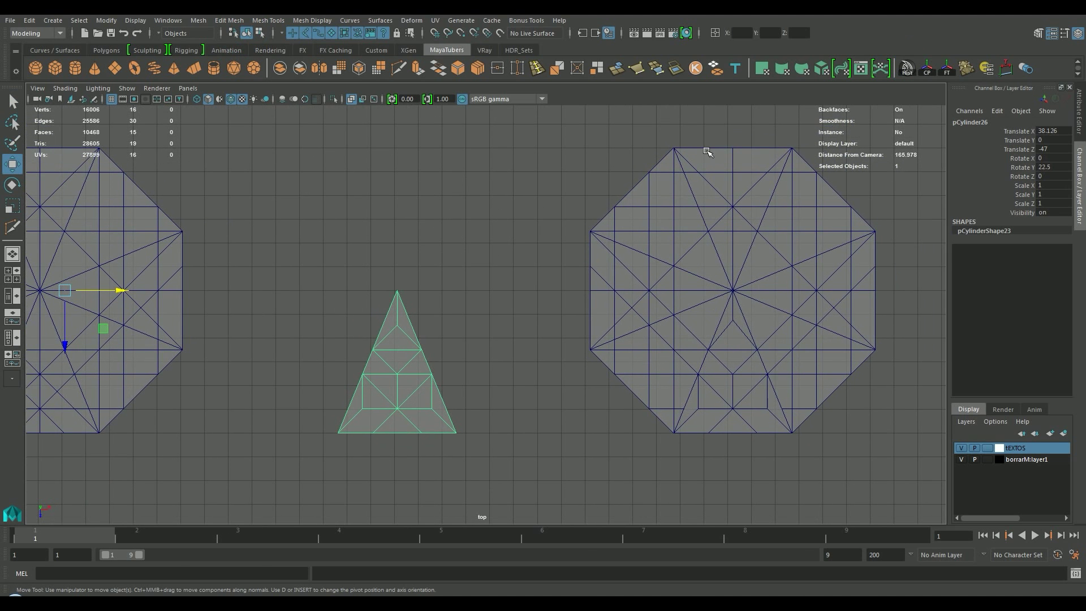
click(928, 68)
key(d)
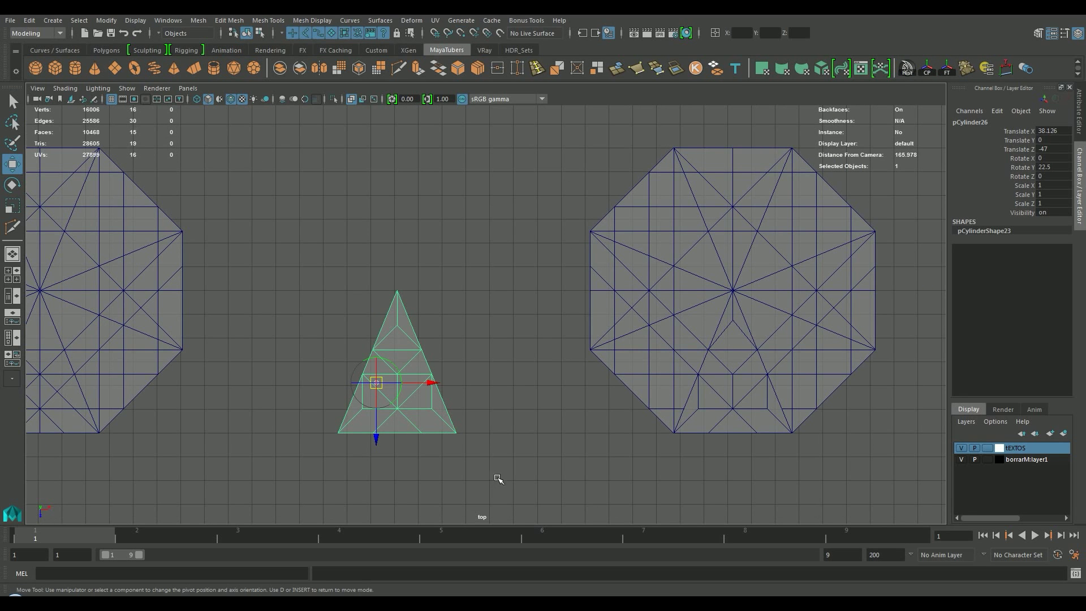
key(v)
drag(377, 422, 396, 291)
key(d)
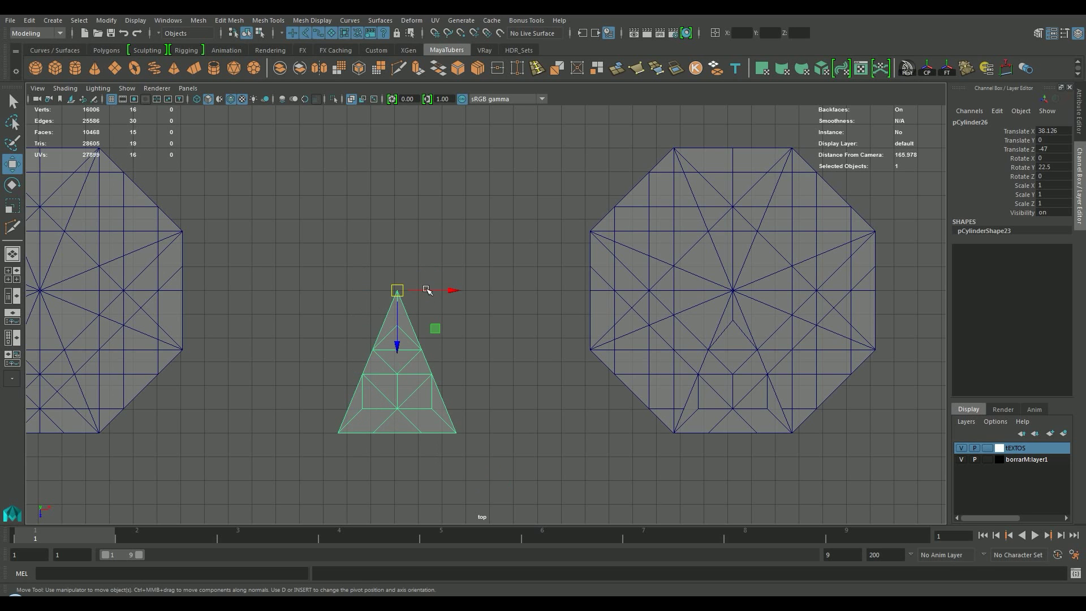
scroll(546, 342, up, 4)
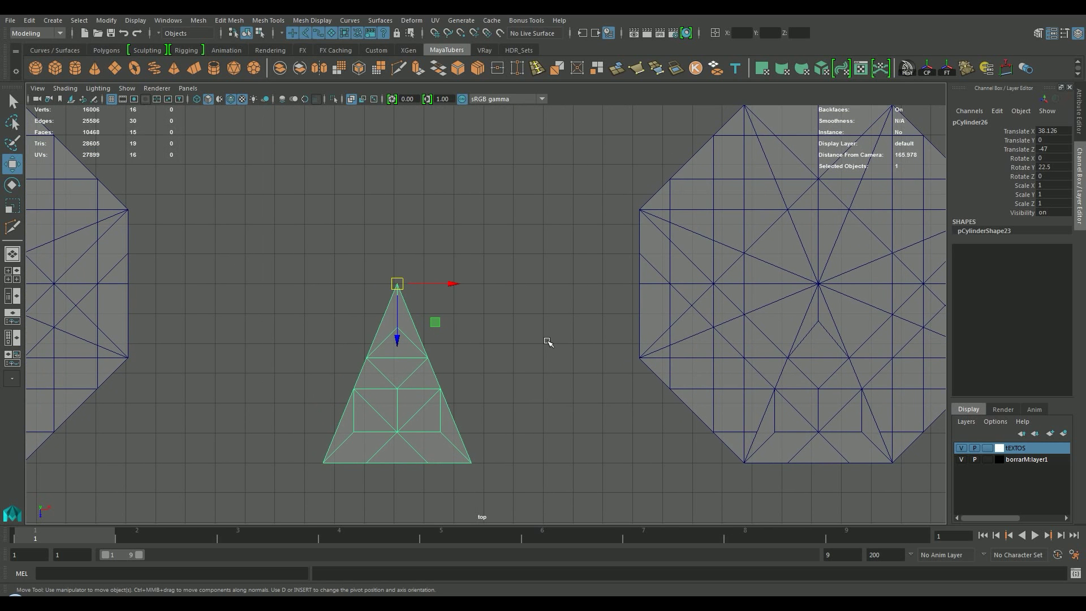
Step: With the Rotate tool active, freeze the wedge's transformations and duplicate the wedge
key(e)
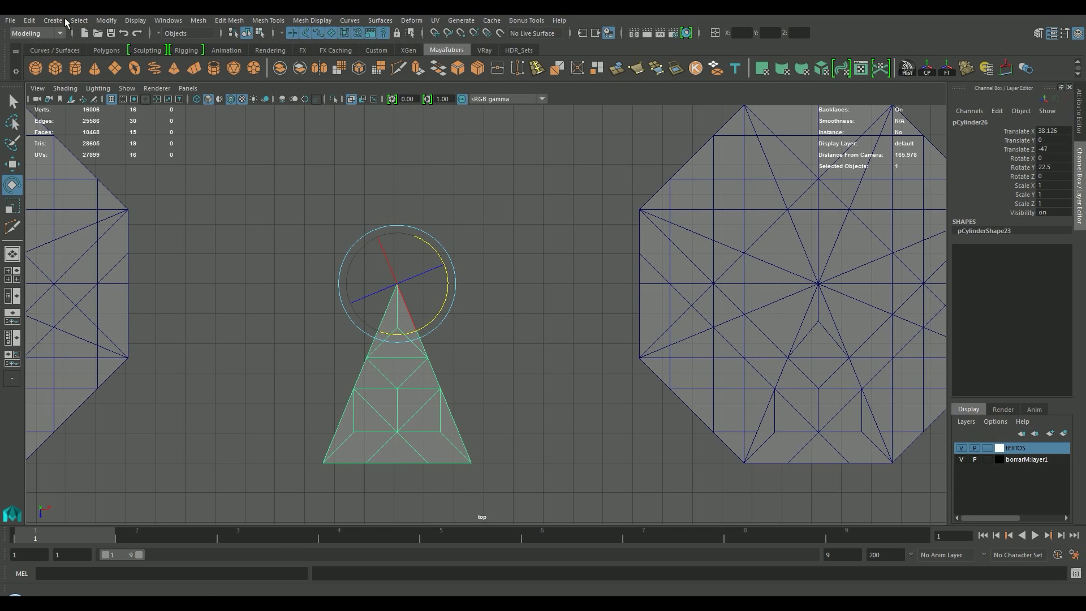
click(114, 20)
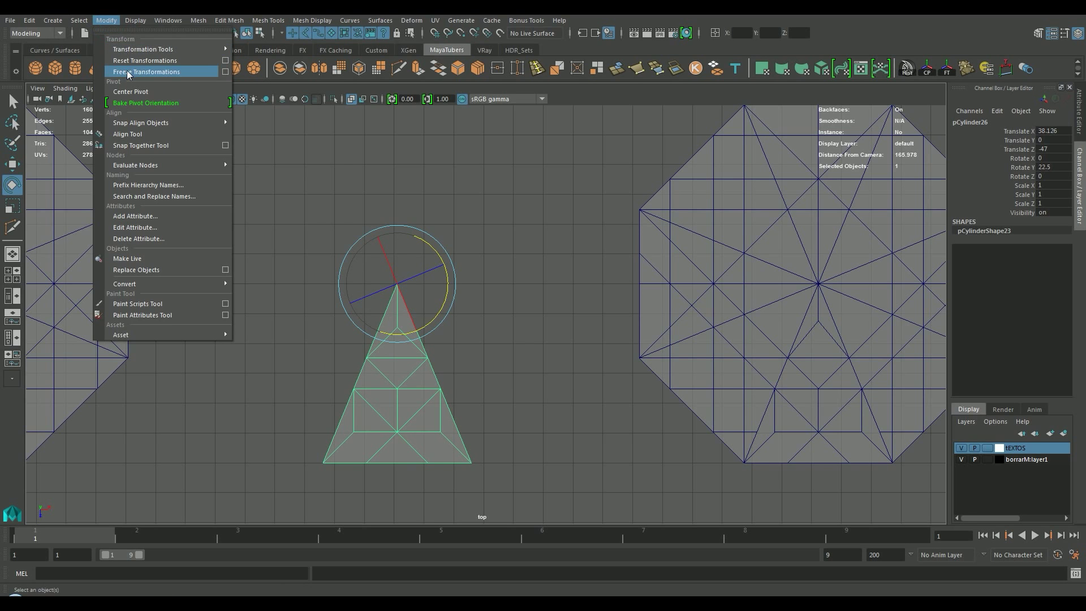
click(128, 72)
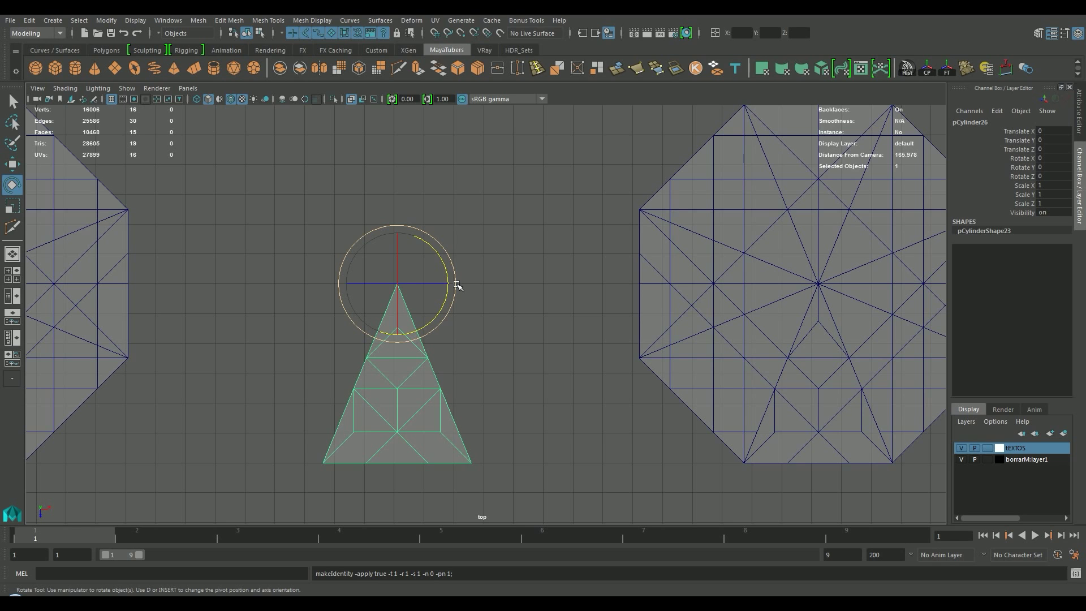
key(ctrl+d)
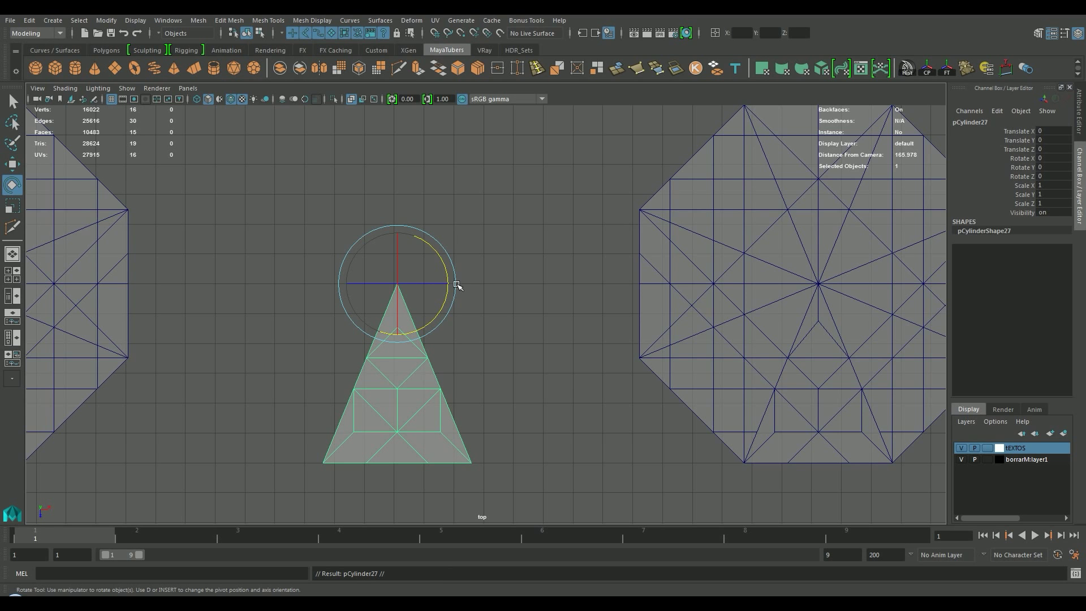
Step: Rotate the duplicated wedge -45° about Y around its apex and repeat the duplication to complete an octagon of eight wedges
drag(441, 264, 455, 300)
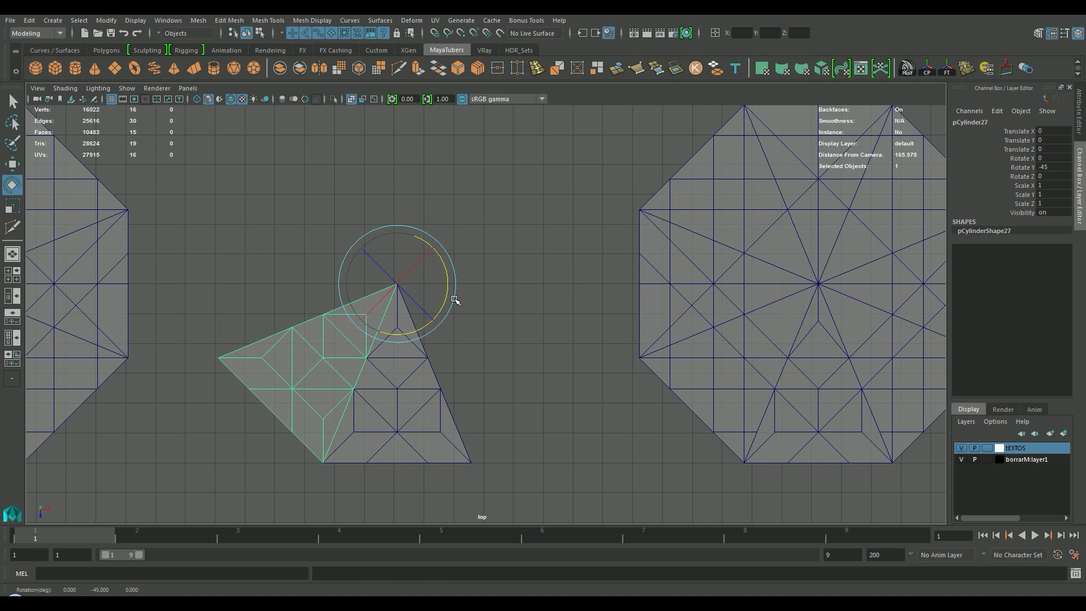
key(shift+d)
key(shift+d)
key(shift+d)
key(shift+d)
key(shift+d)
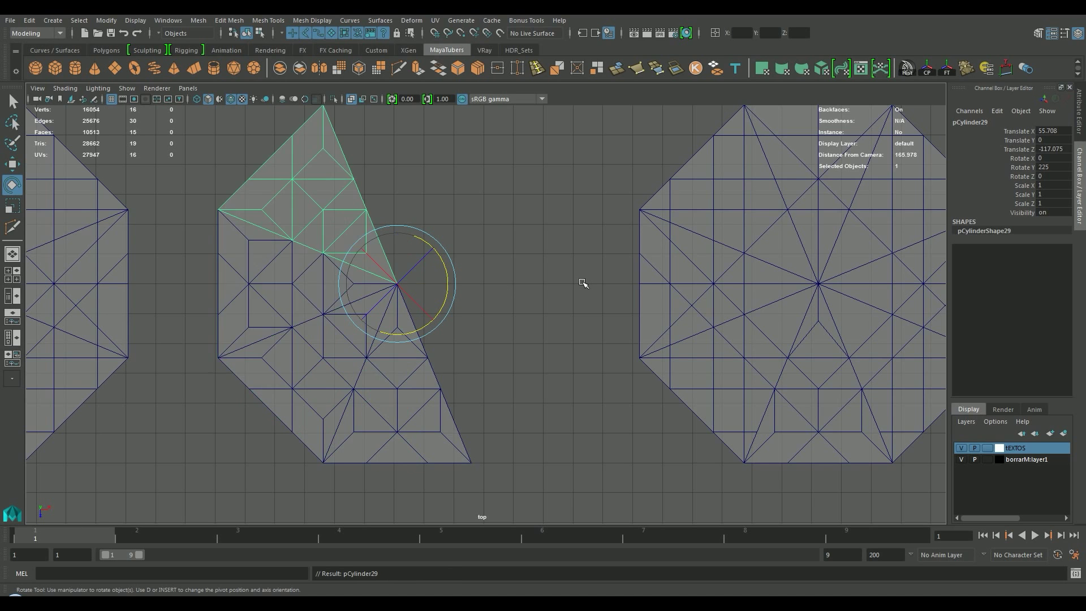
key(shift+d)
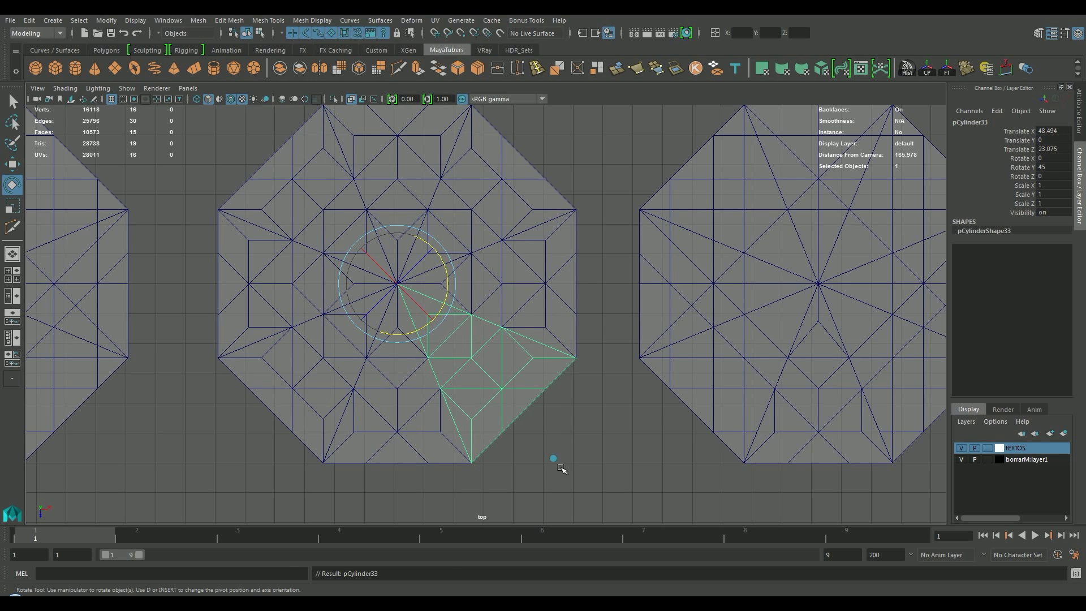
Step: Combine the eight wedges into one mesh, merge its coincident vertices and delete its construction history
drag(559, 465, 280, 181)
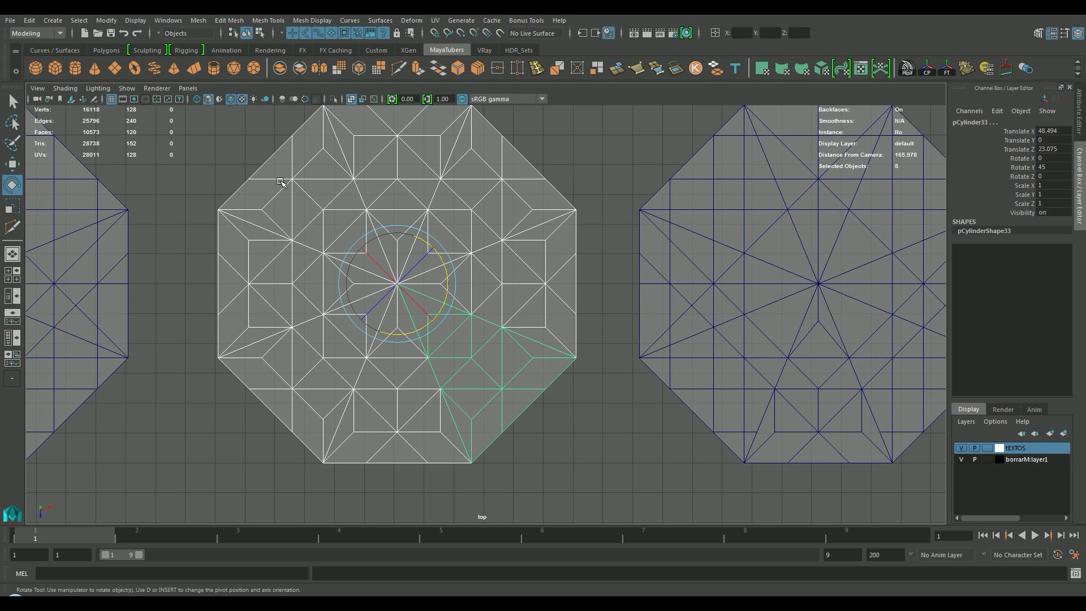
click(277, 66)
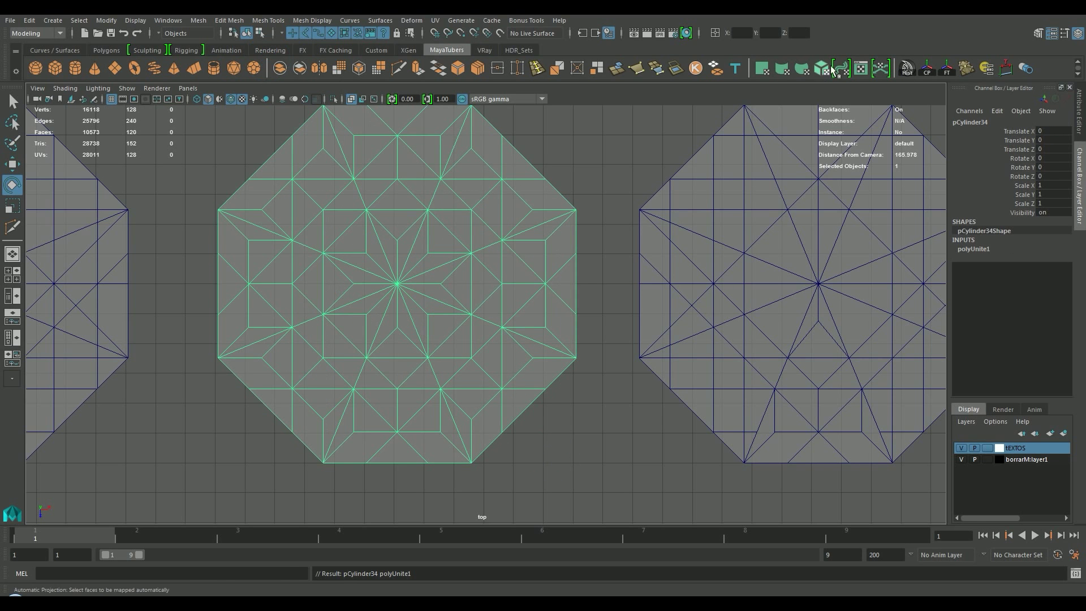
click(498, 68)
click(907, 69)
Step: Select all vertices of the combined octagon in component mode and delete the redundant ones
key(F8)
right_drag(336, 143, 333, 135)
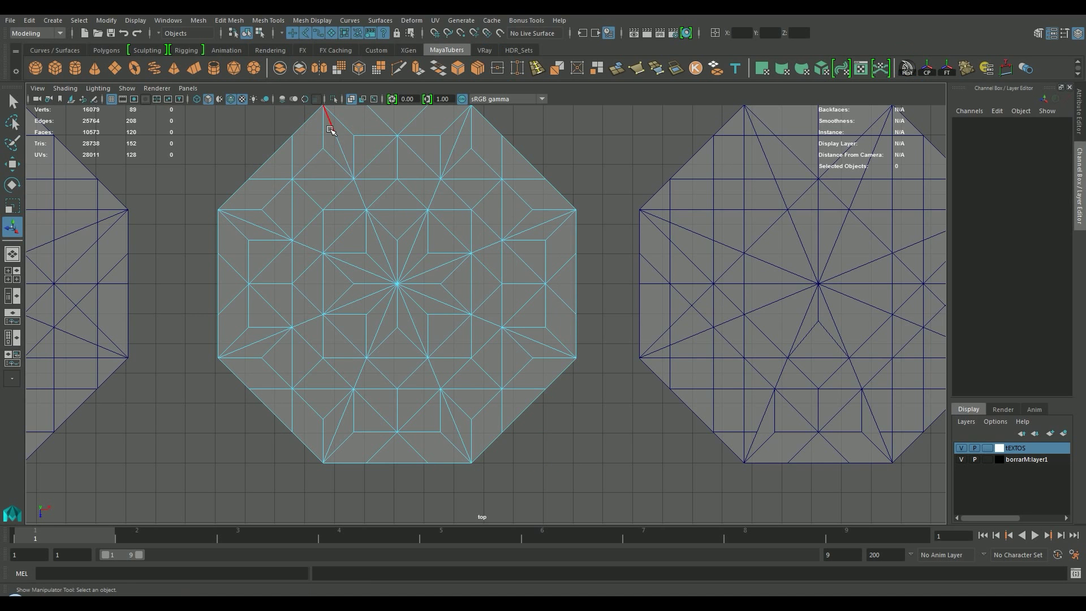
right_drag(368, 183, 338, 179)
alt+right_drag(431, 214, 274, 213)
drag(672, 485, 167, 123)
key(Delete)
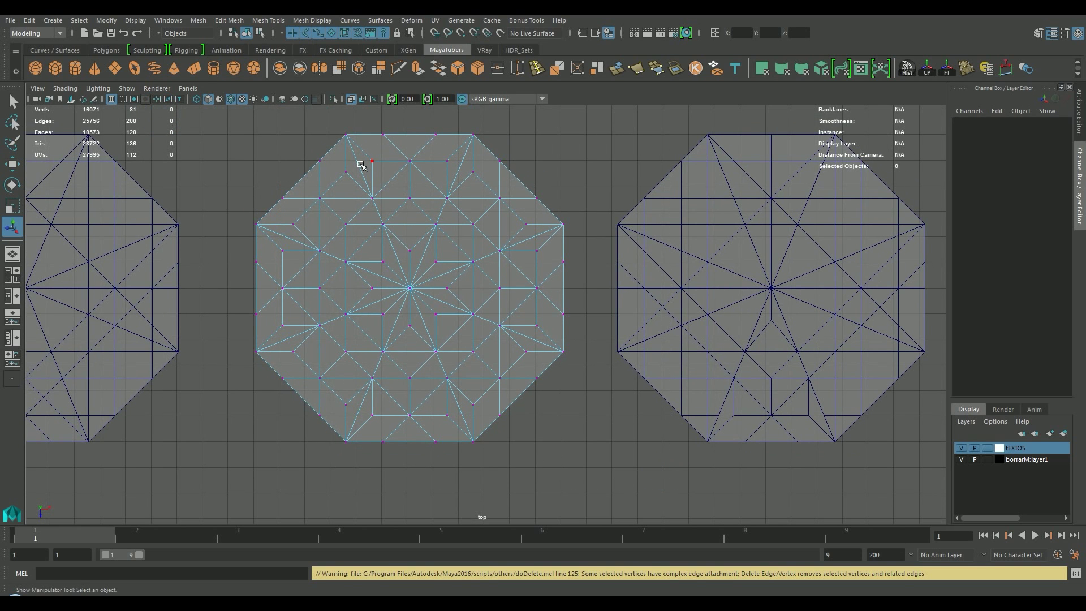
Step: Select every edge along the four diagonal lines joining the octagon's opposite corners through its center, and delete them
right_drag(360, 164, 352, 153)
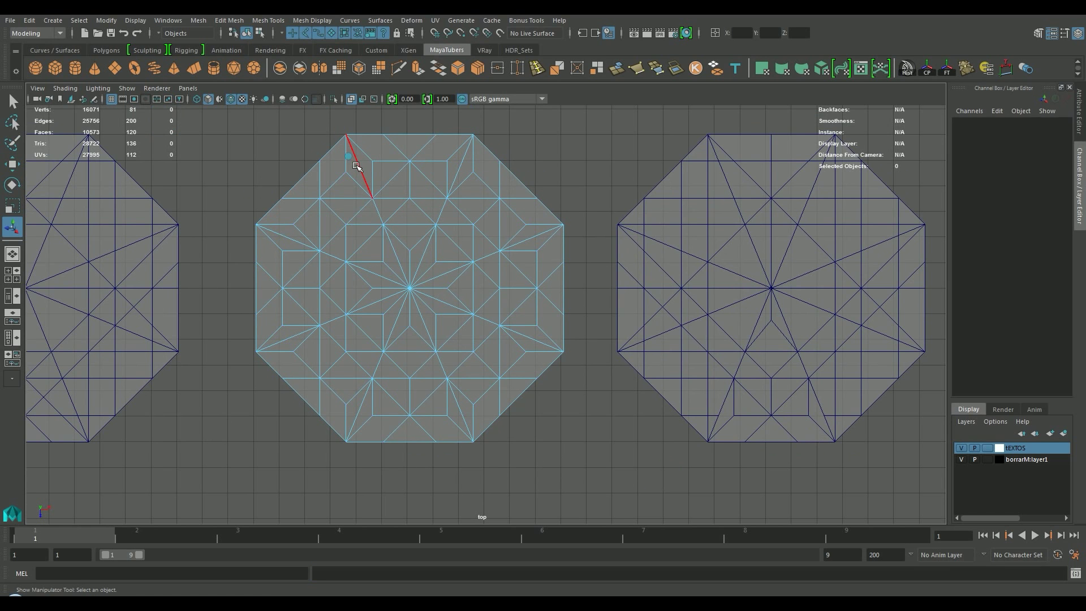
click(359, 165)
shift+click(380, 214)
shift+click(390, 242)
shift+click(419, 310)
shift+click(441, 363)
shift+click(451, 385)
shift+click(270, 231)
shift+click(305, 244)
shift+click(339, 259)
shift+click(362, 268)
shift+click(437, 295)
shift+click(486, 321)
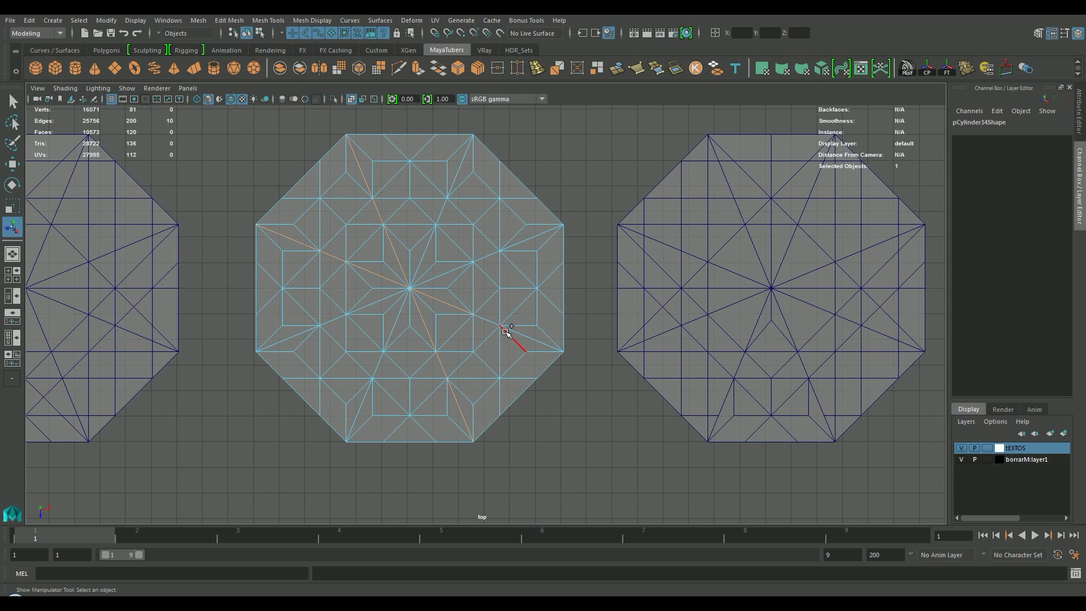
shift+click(510, 329)
shift+click(532, 236)
shift+click(486, 257)
shift+click(442, 275)
shift+click(375, 301)
shift+click(335, 319)
shift+click(295, 335)
shift+click(359, 410)
shift+click(378, 365)
shift+click(396, 320)
shift+click(418, 259)
shift+click(441, 212)
key(Delete)
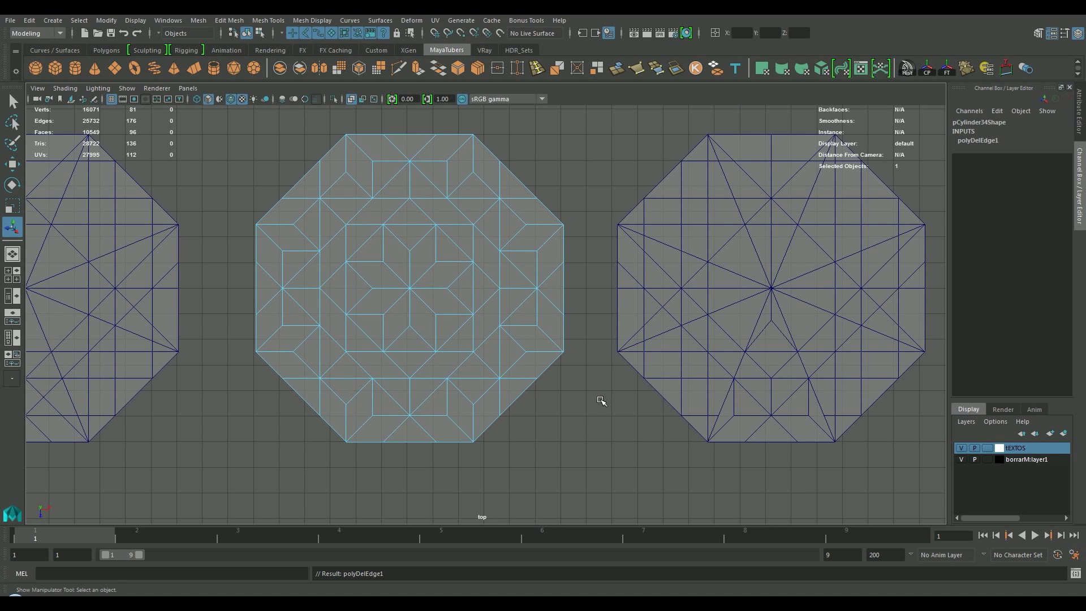
Step: Return to object mode, center the octagon's pivot and move it about 30.86 units along X, beside the matching reference octagon
scroll(601, 401, down, 2)
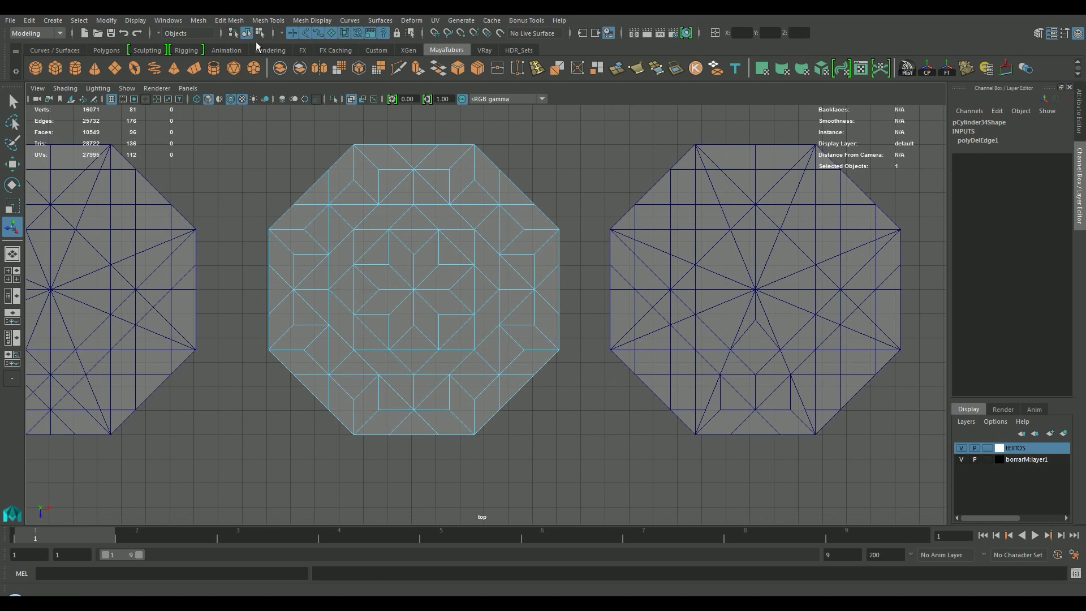
click(249, 32)
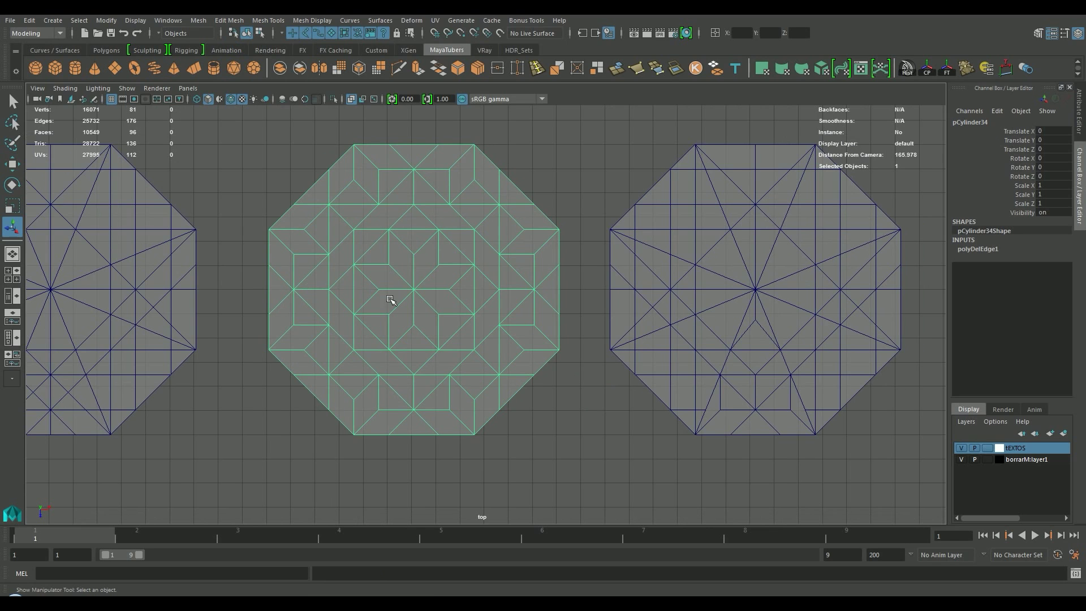
key(w)
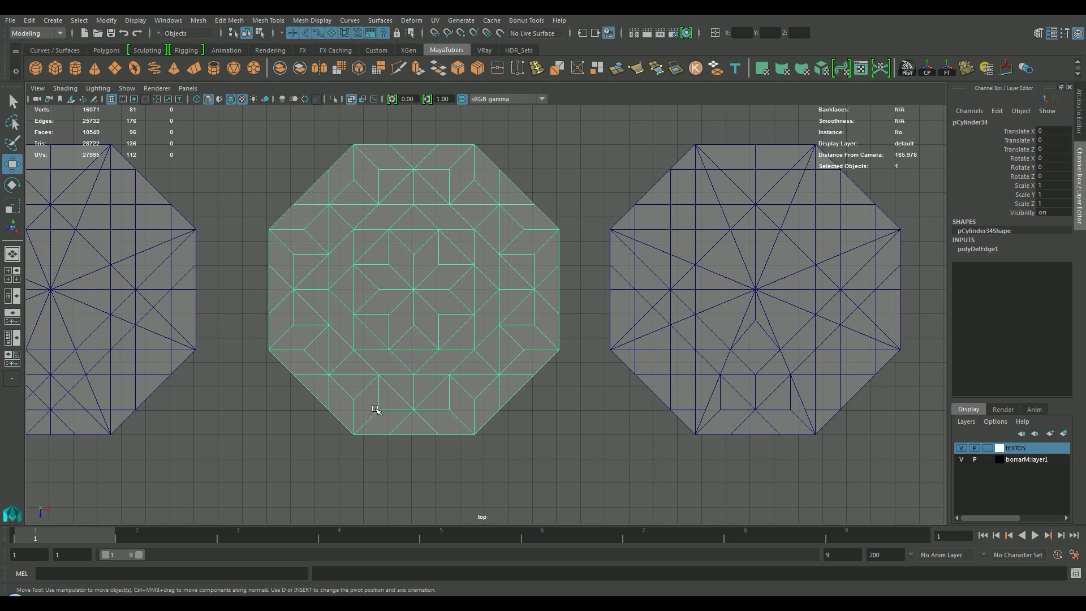
scroll(509, 300, down, 2)
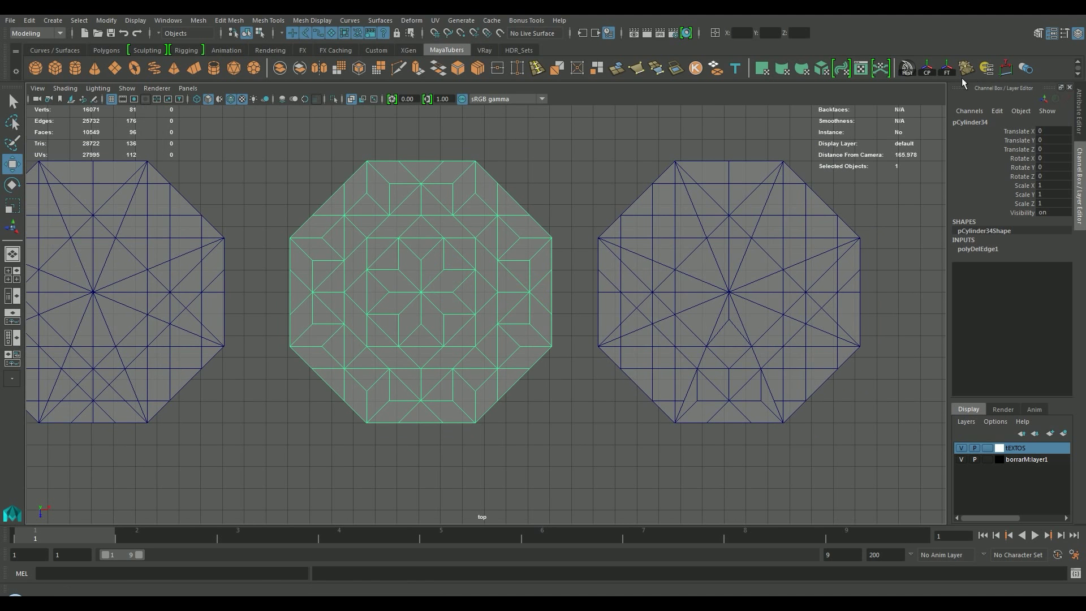
click(926, 68)
scroll(399, 348, down, 1)
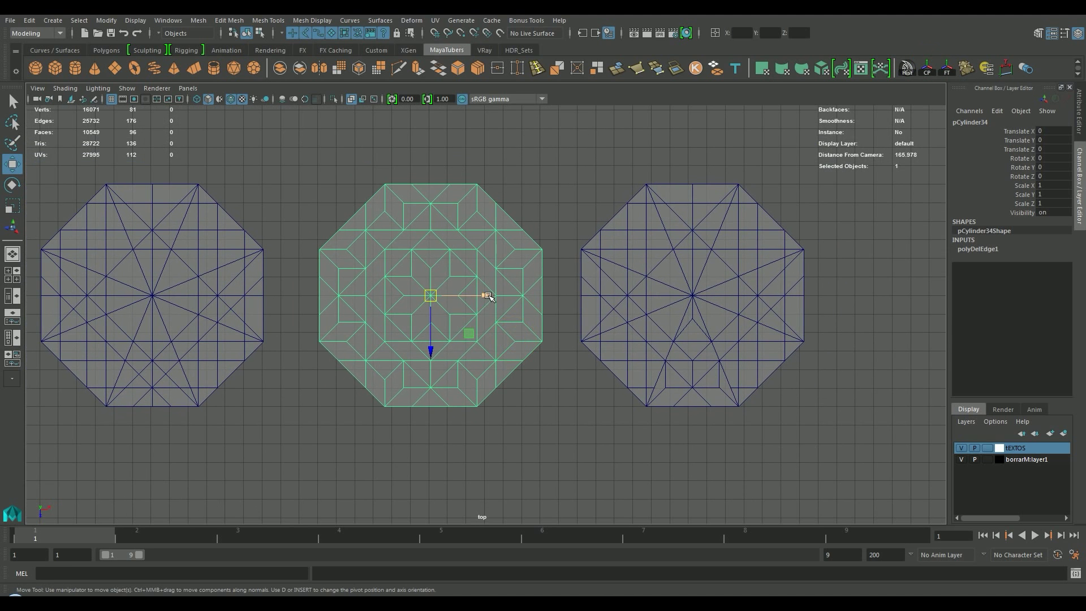
drag(478, 294, 809, 294)
alt+middle_drag(809, 294, 207, 290)
drag(209, 294, 442, 294)
scroll(476, 364, down, 1)
scroll(543, 405, up, 2)
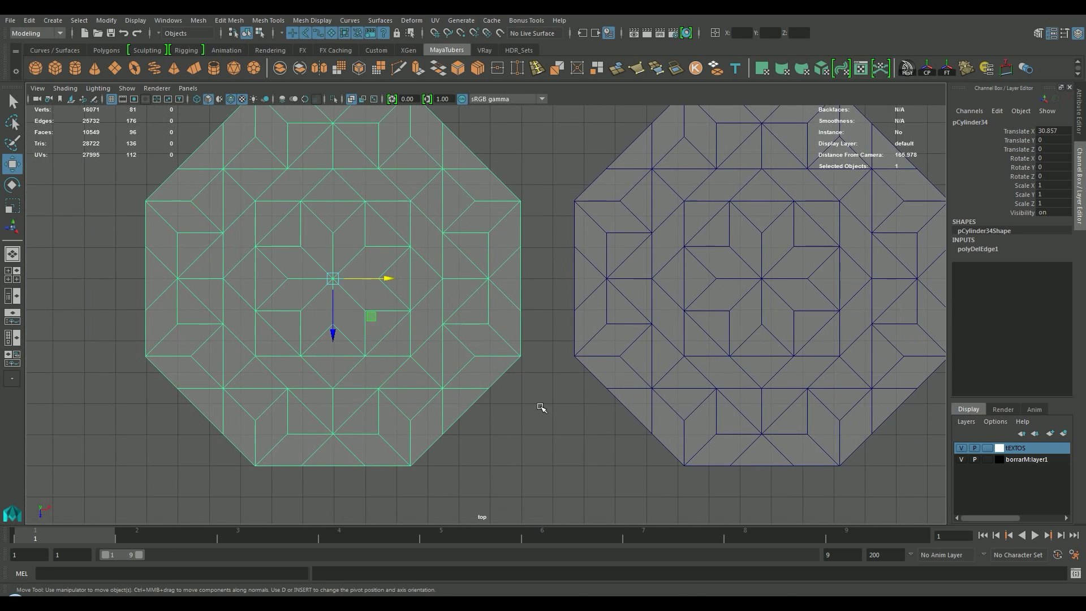
Step: Extract the parallelogram face beside the middle of the octagon's bottom edge and move it about 4 units down, clear of the pattern
alt+middle_drag(543, 405, 690, 298)
scroll(538, 355, up, 1)
right_click(507, 287)
right_drag(514, 347, 508, 318)
click(534, 345)
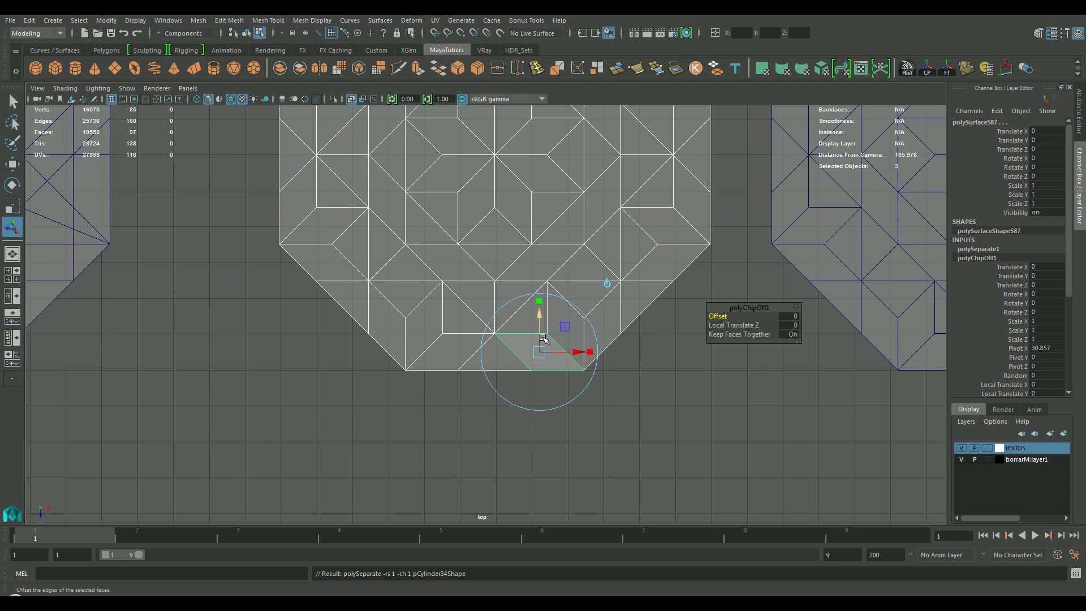
drag(541, 316, 540, 459)
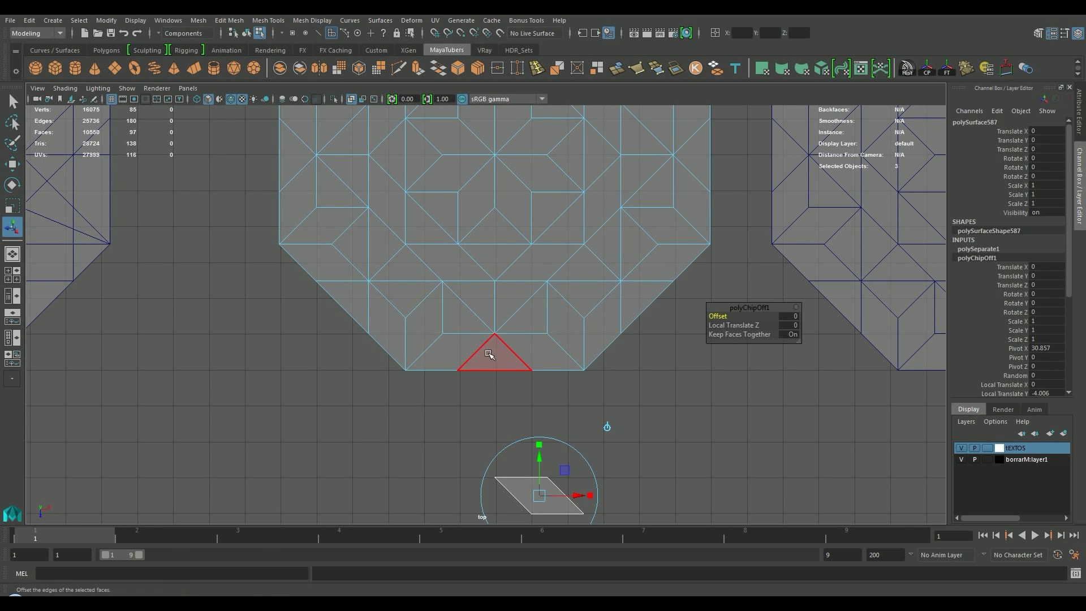
Step: Extract the triangular face at the middle of the octagon's bottom edge and move it down about 2.46 units, above the parallelogram
click(491, 355)
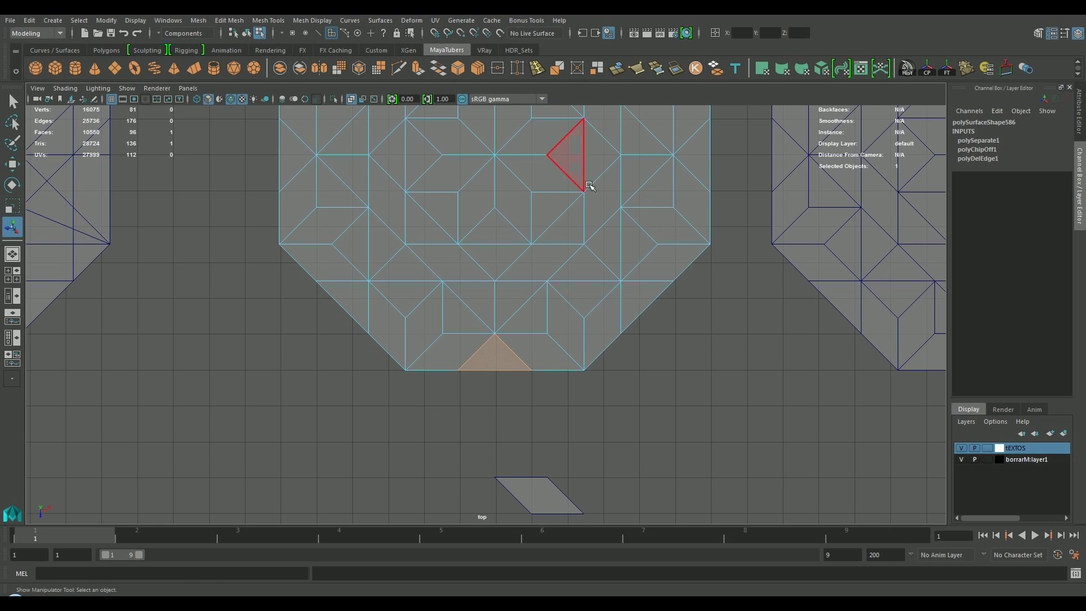
click(617, 68)
drag(505, 338, 505, 417)
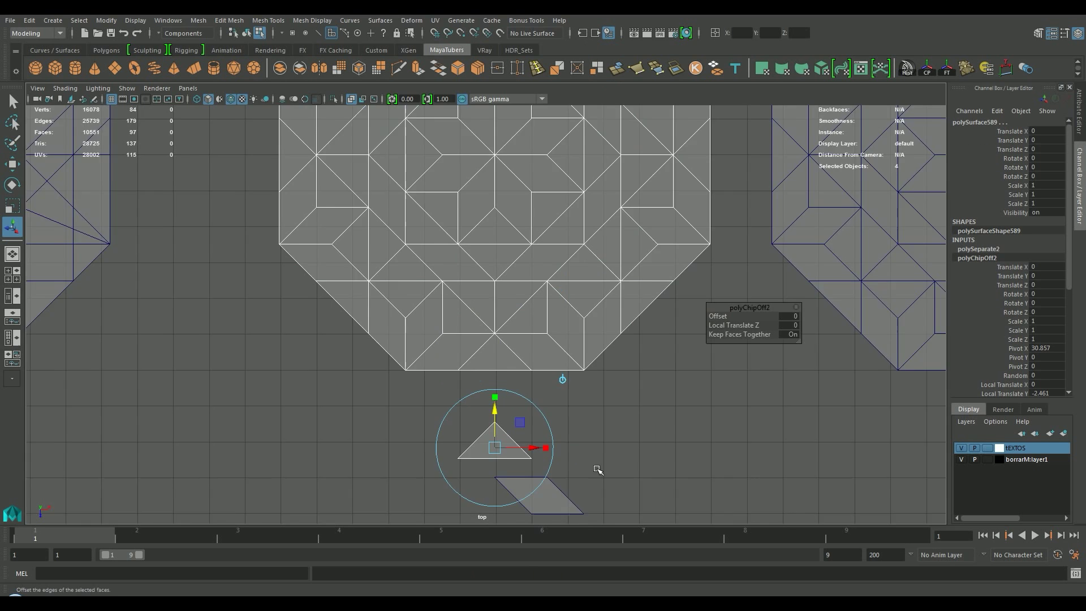
Step: Examine the reference wedge shapes and the finished octagon pattern to see how the individual pieces are subdivided
alt+middle_drag(596, 455, 544, 354)
drag(371, 286, 608, 450)
alt+middle_drag(589, 334, 291, 337)
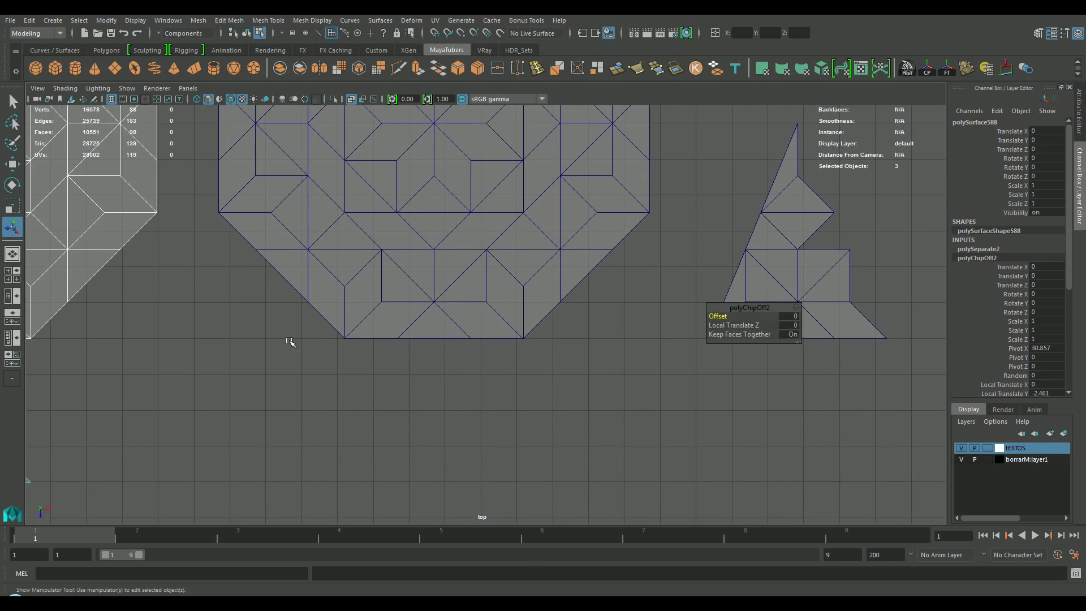
alt+right_drag(291, 337, 501, 335)
alt+middle_drag(501, 335, 383, 337)
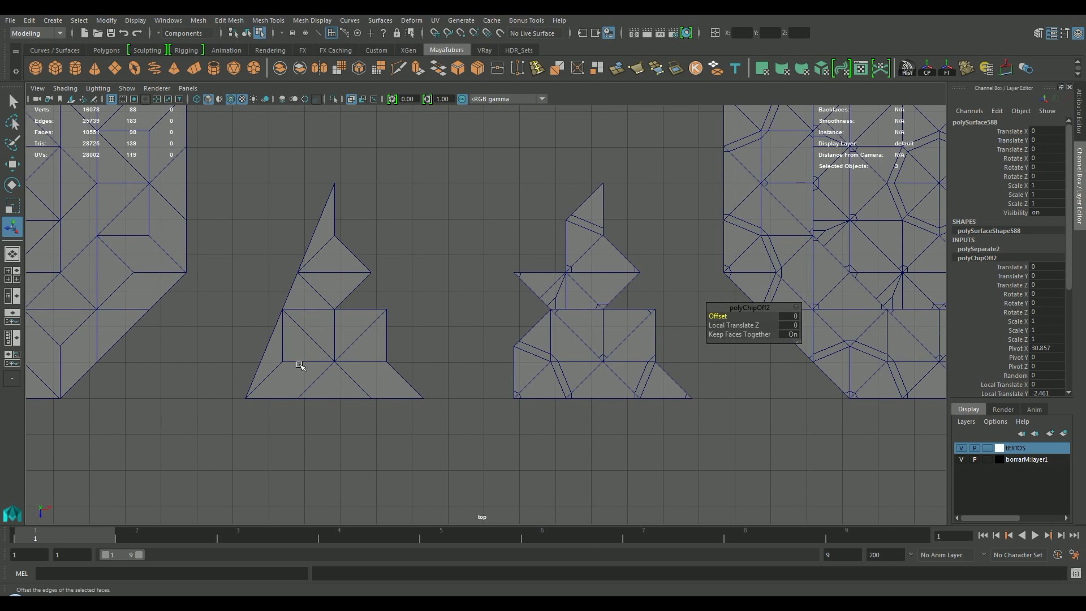
alt+middle_drag(547, 365, 151, 394)
alt+right_drag(504, 319, 634, 359)
alt+middle_drag(494, 395, 431, 375)
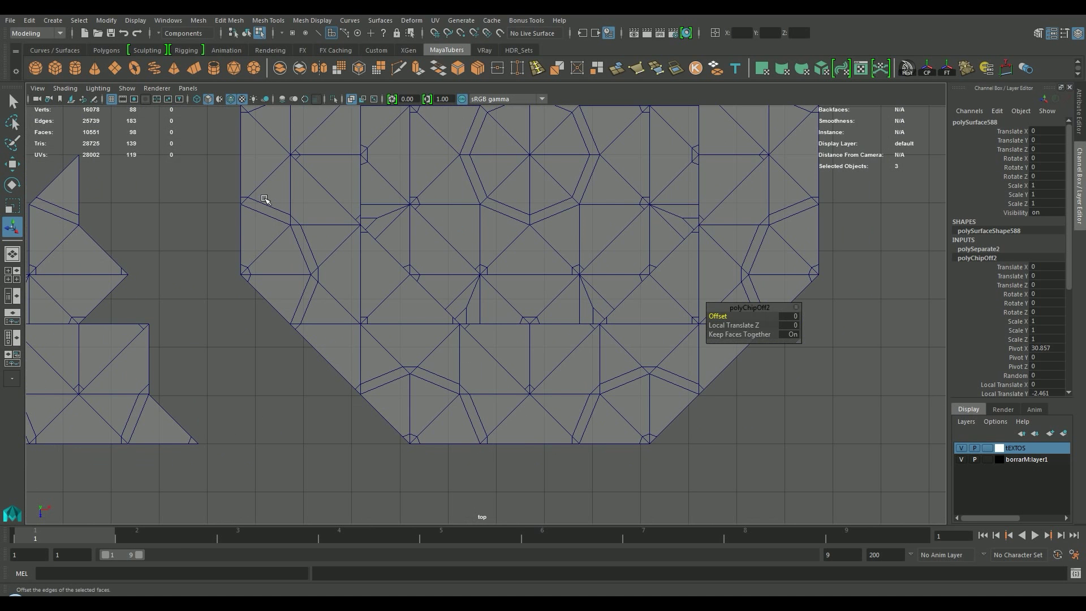
alt+middle_drag(485, 290, 635, 292)
alt+right_drag(634, 292, 773, 435)
Step: In object mode, select the extracted triangle and parallelogram together and center their pivots with the Move tool active
key(t)
click(247, 32)
drag(432, 424, 230, 332)
alt+middle_drag(599, 422, 544, 317)
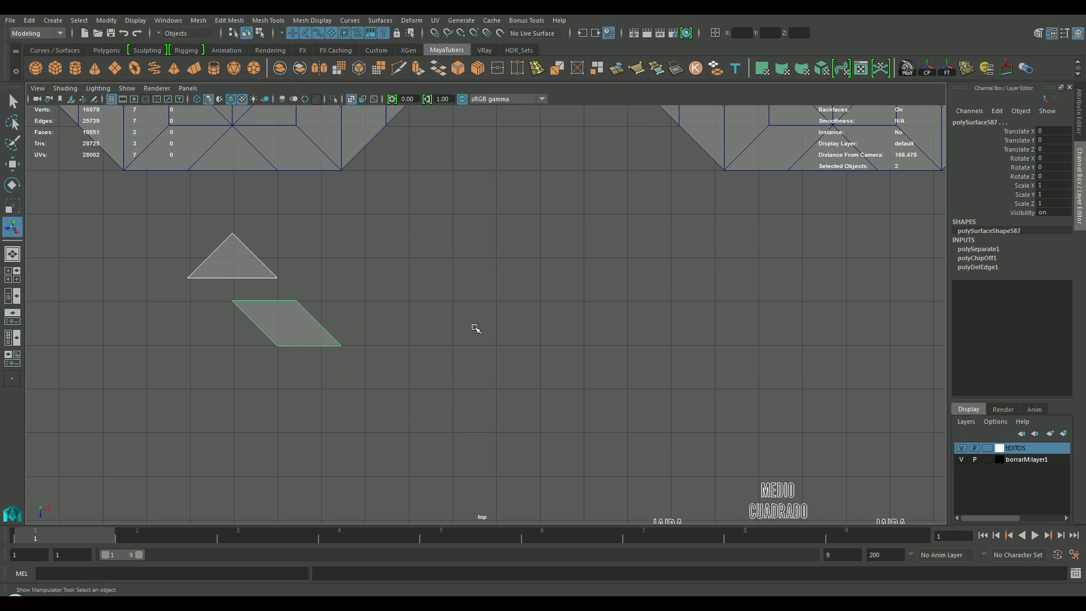
key(w)
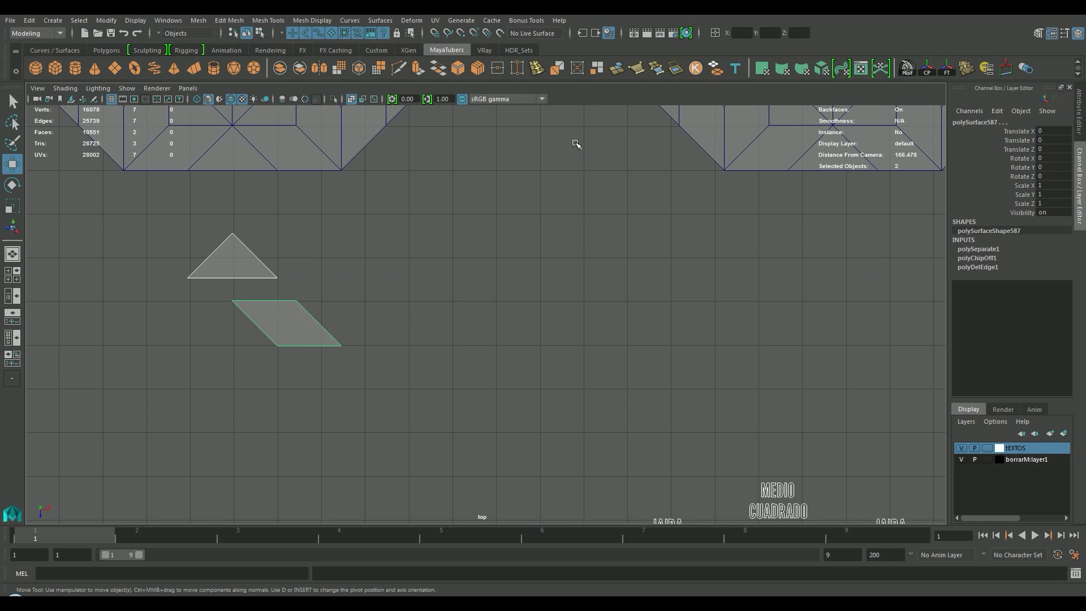
click(926, 70)
Step: Move the triangle and parallelogram above the first JAIRA reference piece, at about X 9.11 and Z 3.2
drag(333, 323, 817, 324)
alt+middle_drag(817, 323, 508, 119)
drag(449, 195, 449, 294)
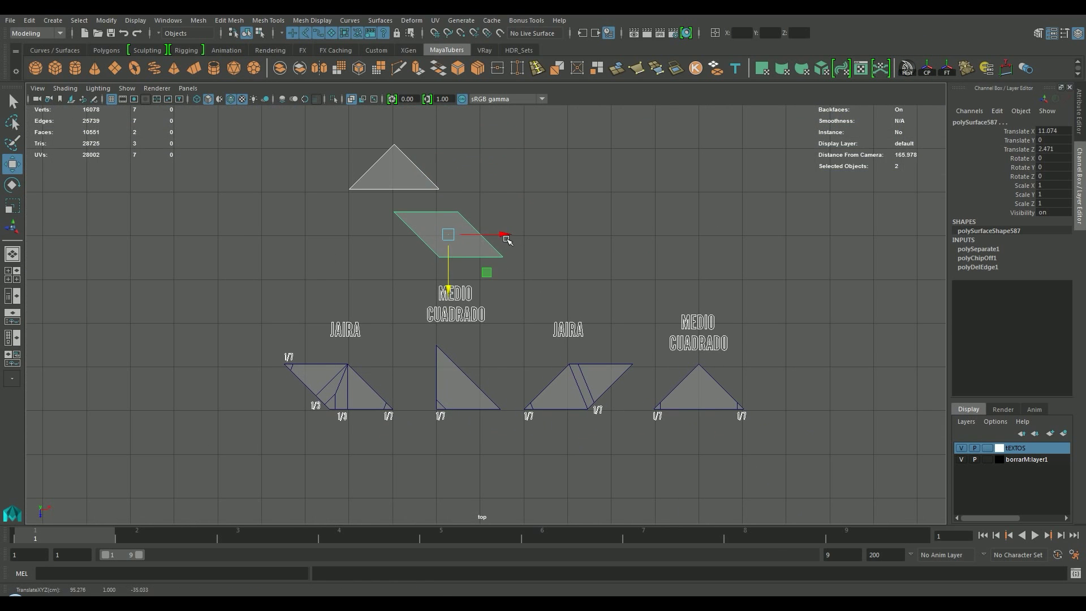
drag(485, 243, 399, 243)
drag(364, 289, 365, 321)
alt+middle_drag(368, 396, 331, 324)
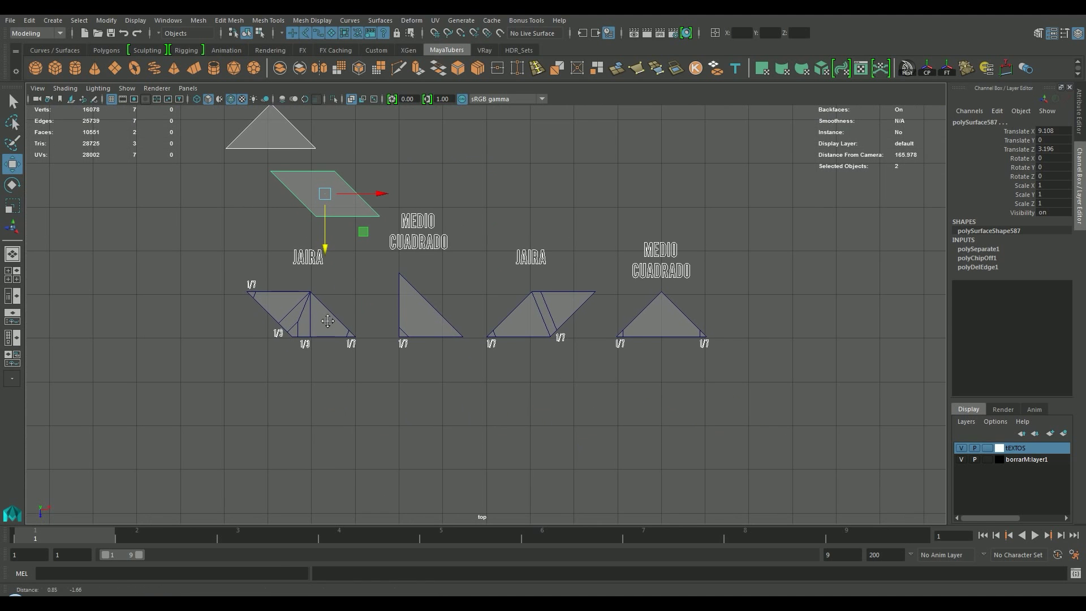
Step: Examine the 1/7 and 1/3 division marks and cut lines on the JAIRA and MEDIO CUADRADO reference pieces
scroll(337, 375, up, 2)
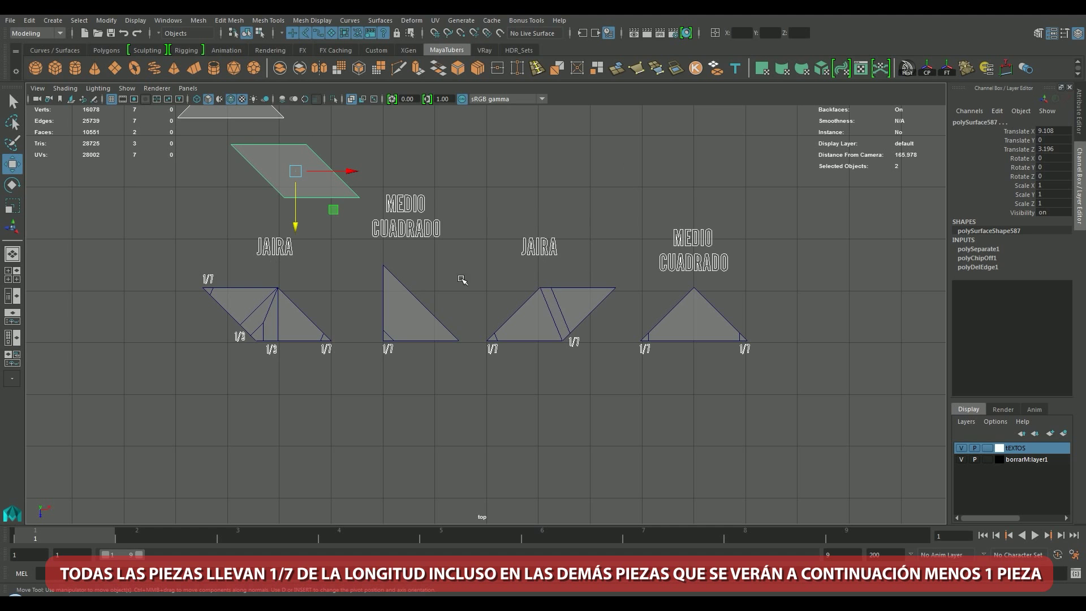
alt+middle_drag(224, 337, 321, 353)
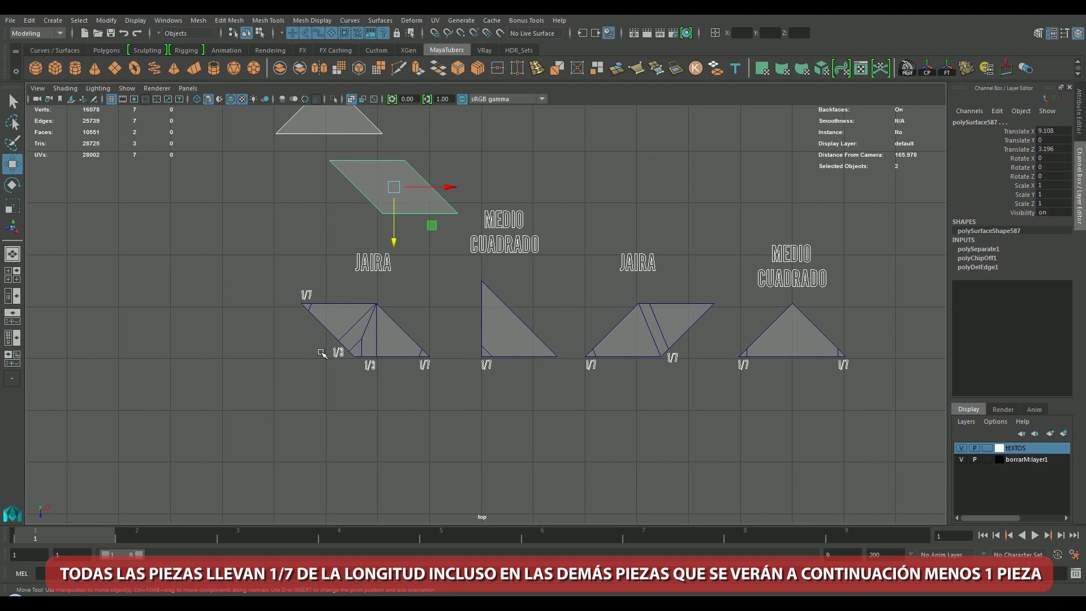
alt+right_drag(351, 335, 628, 348)
alt+middle_drag(561, 343, 572, 374)
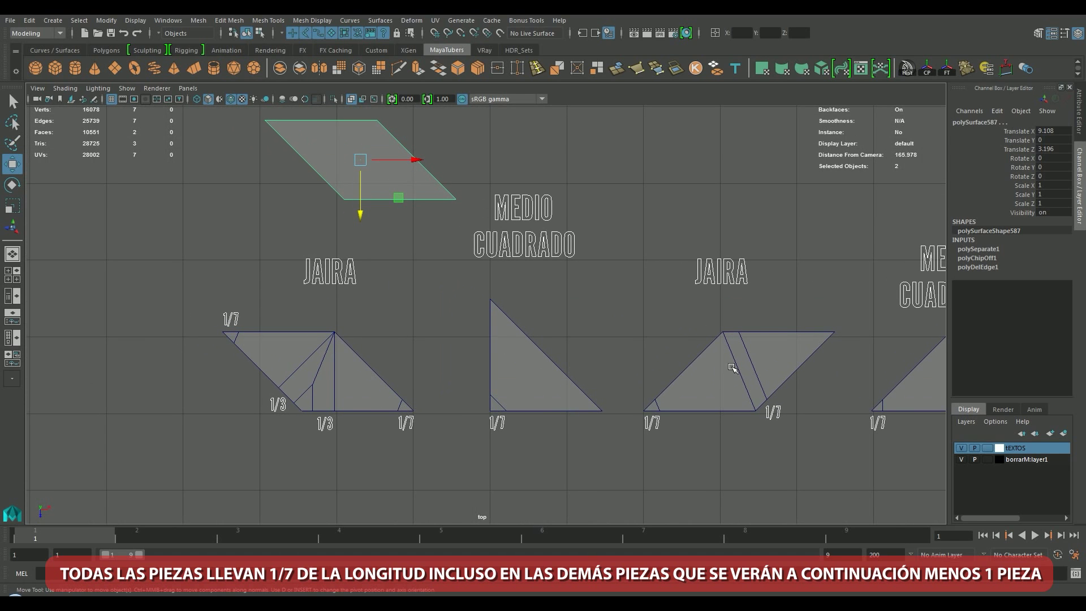
alt+middle_drag(744, 373, 575, 401)
alt+middle_drag(164, 396, 439, 399)
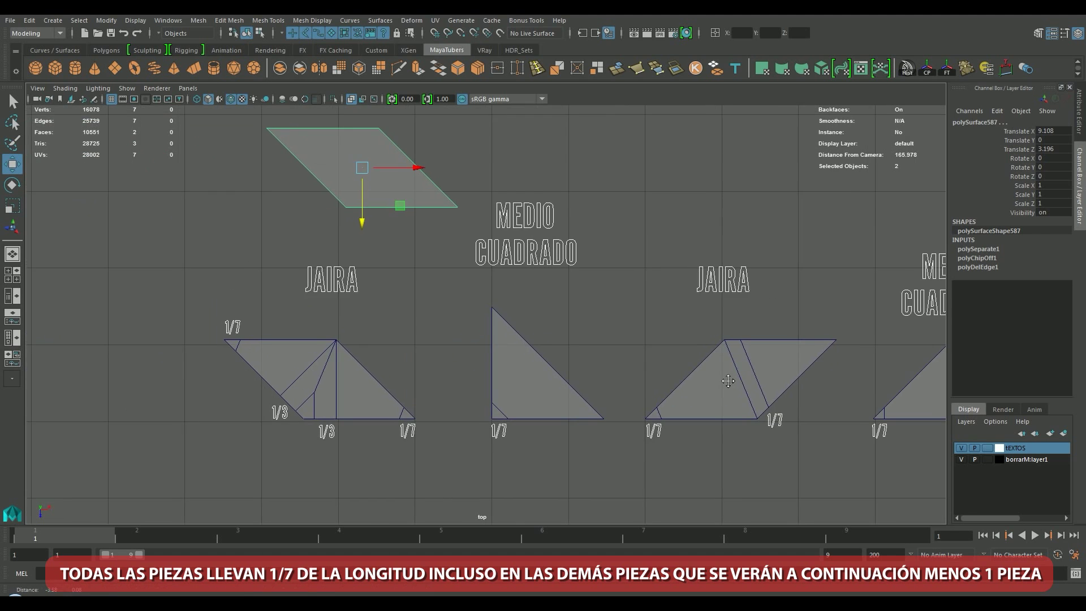
alt+right_drag(348, 399, 492, 375)
alt+middle_drag(493, 375, 528, 410)
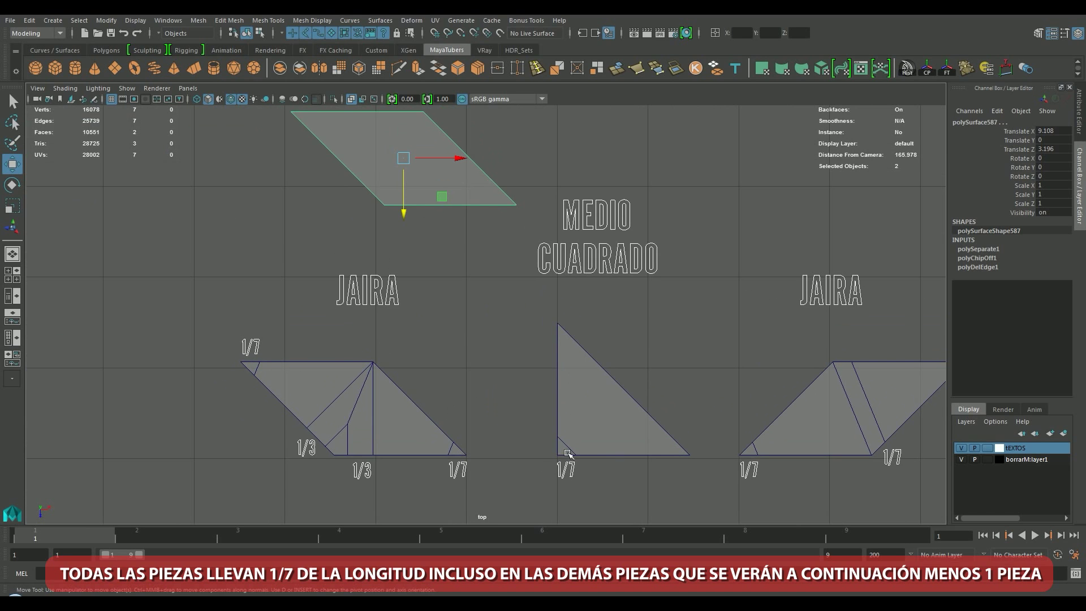
alt+middle_drag(806, 387, 854, 375)
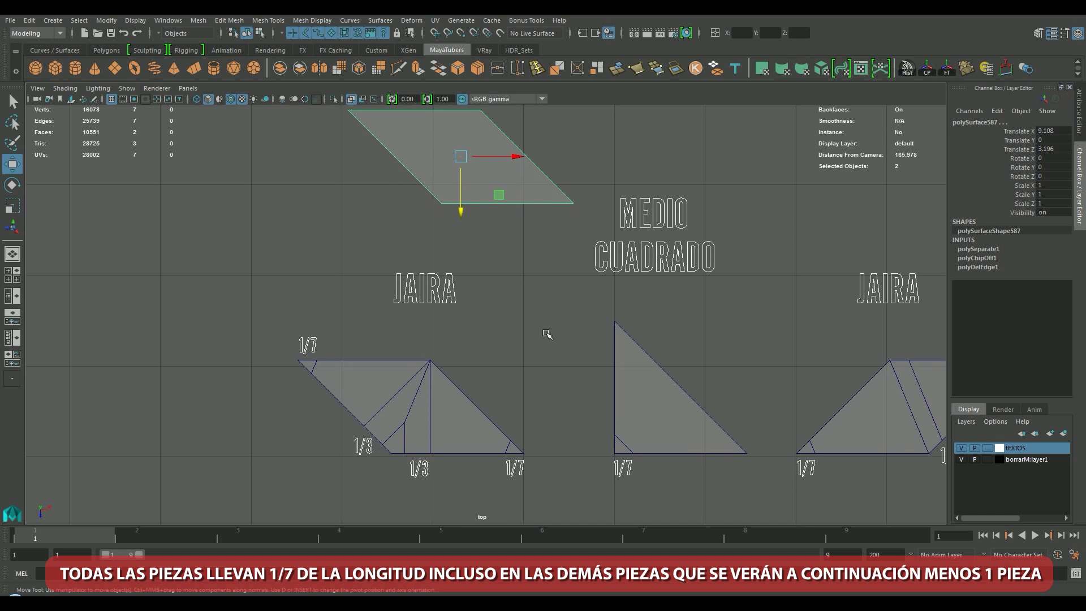
Step: Select only the parallelogram and cut it with the Multi-Cut tool along its short diagonal between the two obtuse corners
scroll(547, 334, down, 3)
click(589, 233)
click(531, 241)
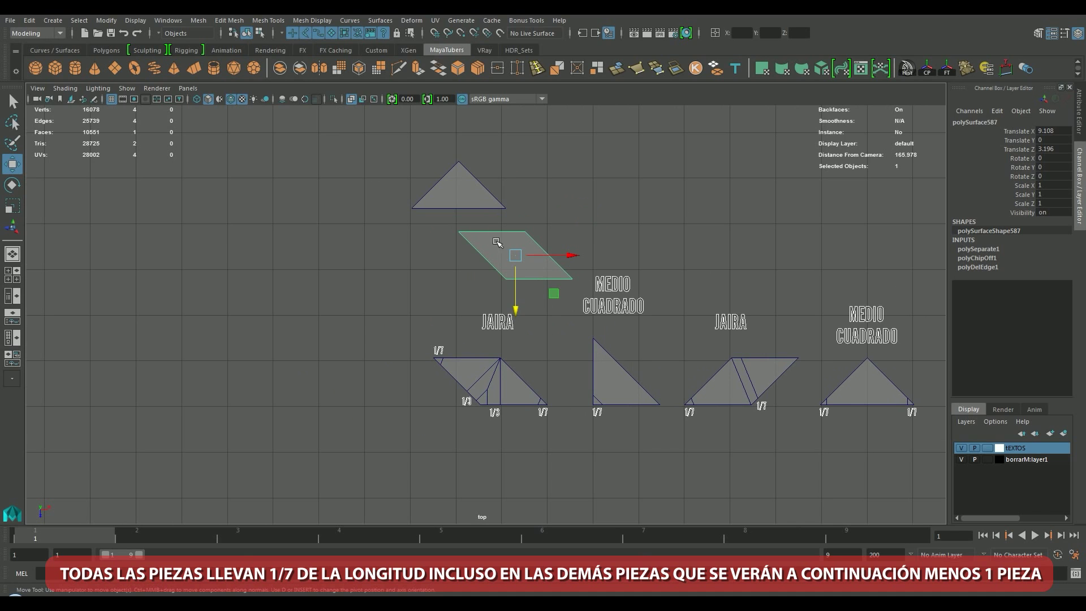
click(399, 68)
click(526, 233)
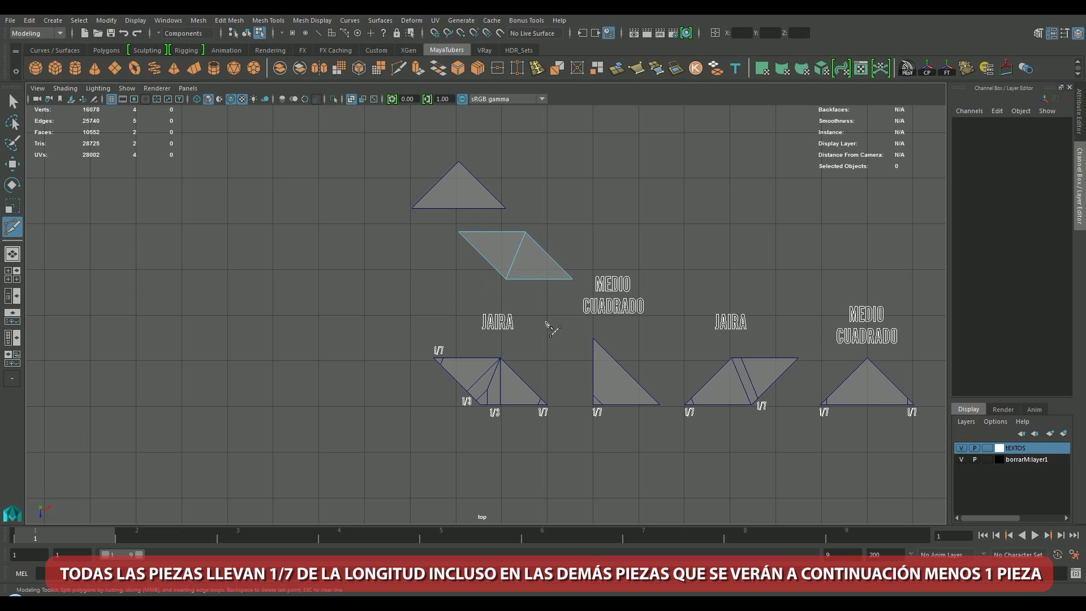
Step: Connect the two outer edges of the parallelogram's right half with 6 segments, parallel to its short diagonal
key(q)
right_click(537, 276)
click(537, 279)
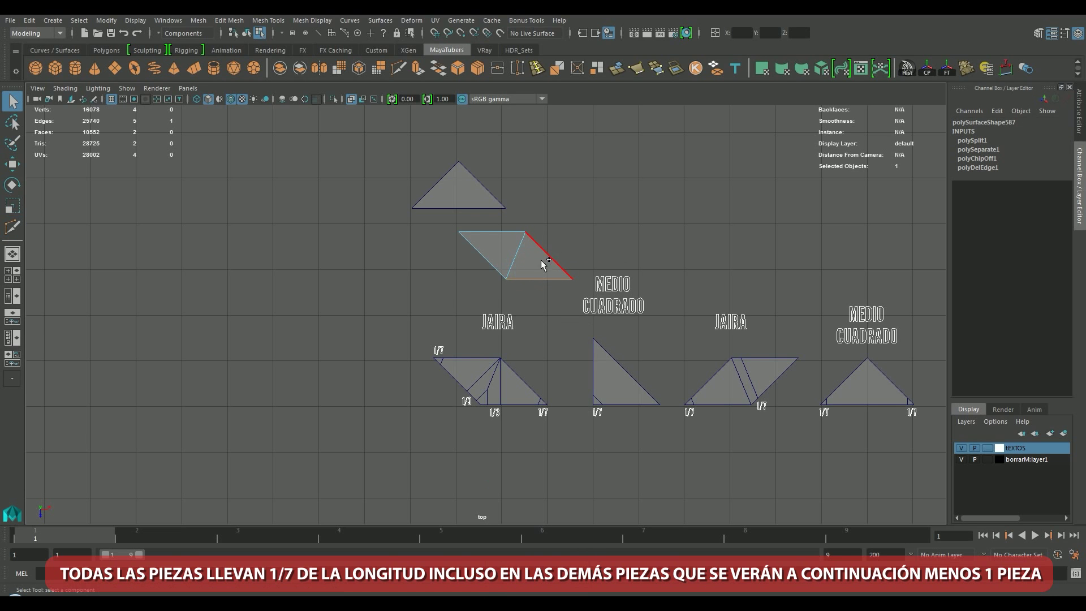
shift+click(545, 256)
click(478, 68)
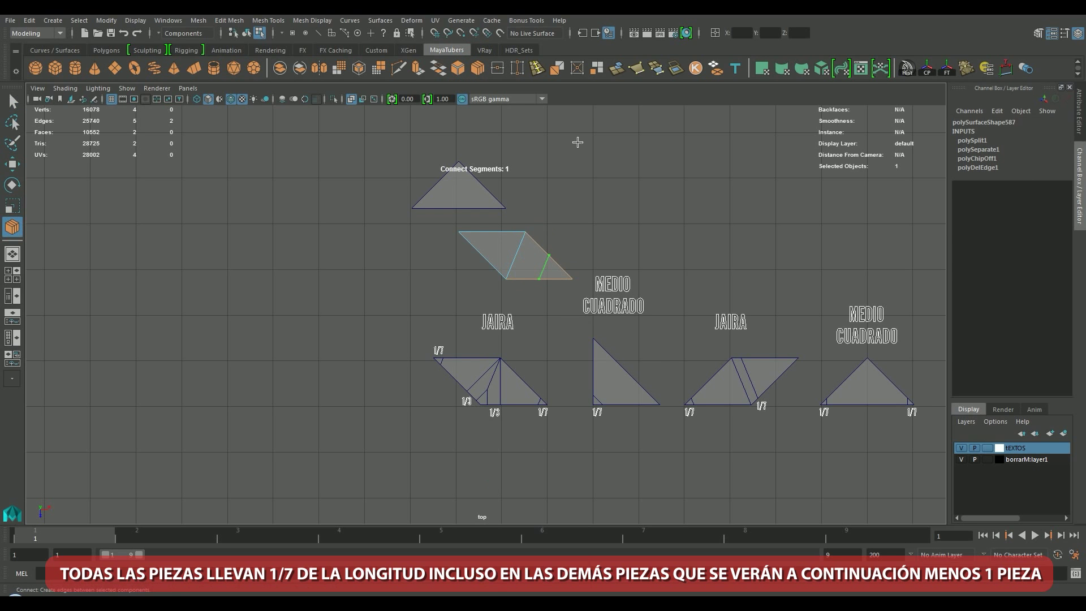
click(1077, 138)
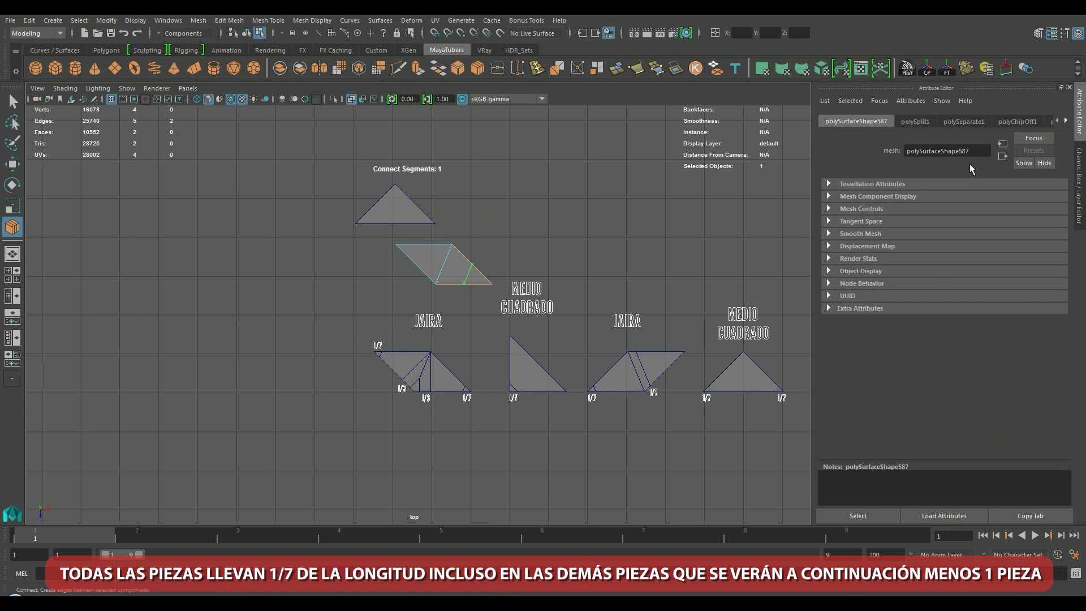
click(1039, 32)
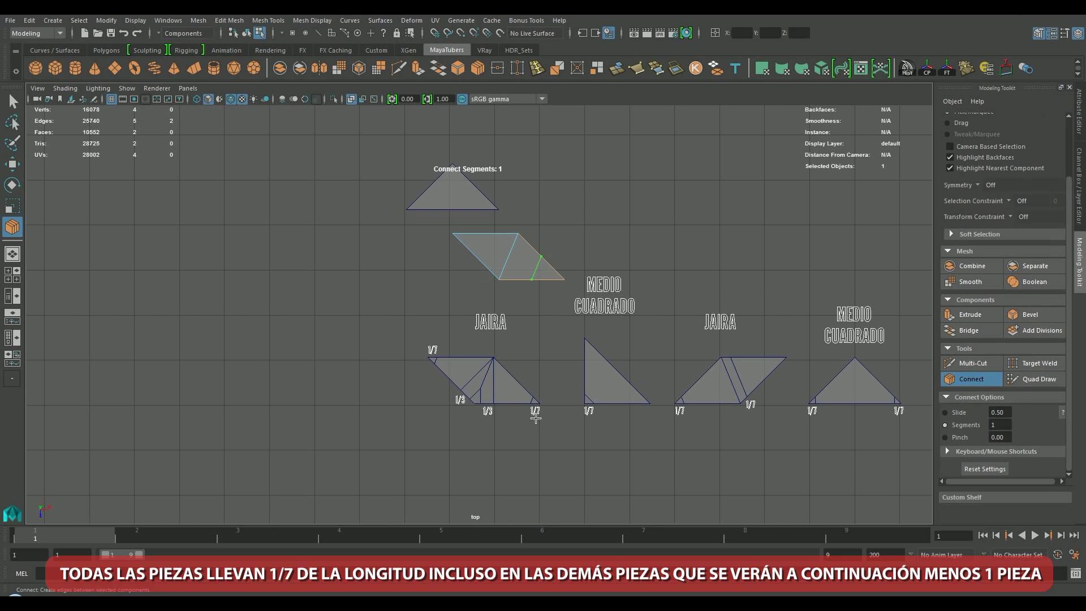
double_click(991, 425)
key(Return)
key(q)
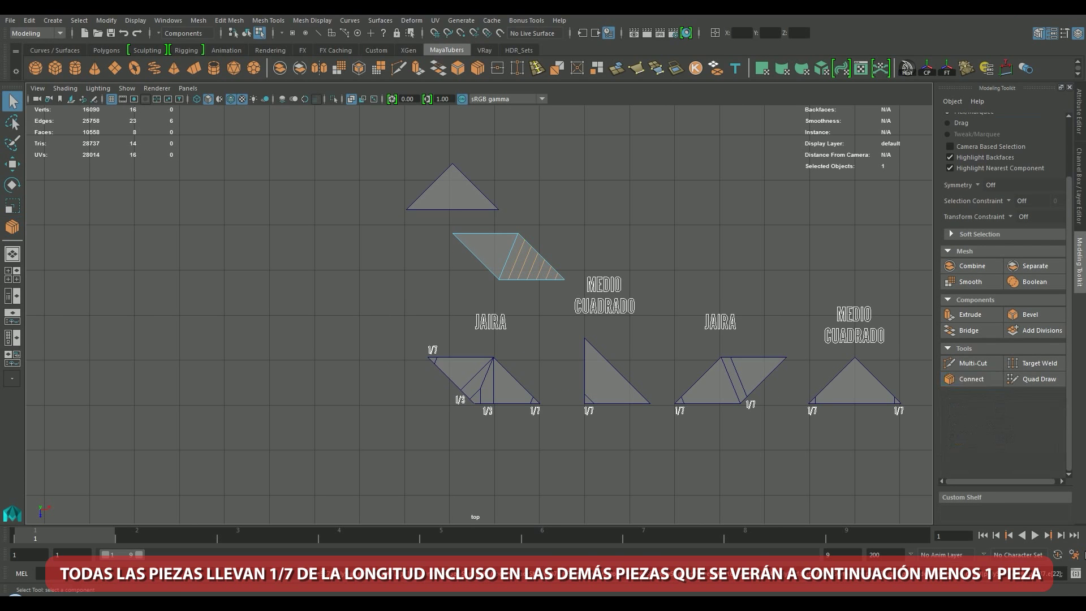
Step: Connect the two outer edges of the parallelogram's left half with 6 segments as well
click(484, 232)
shift+click(484, 260)
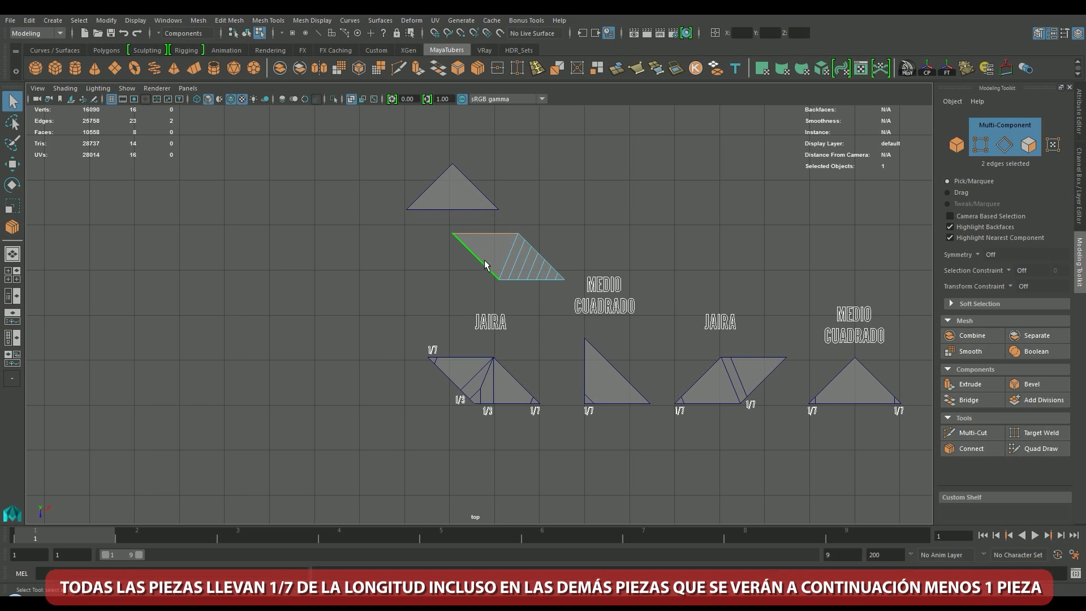
click(957, 450)
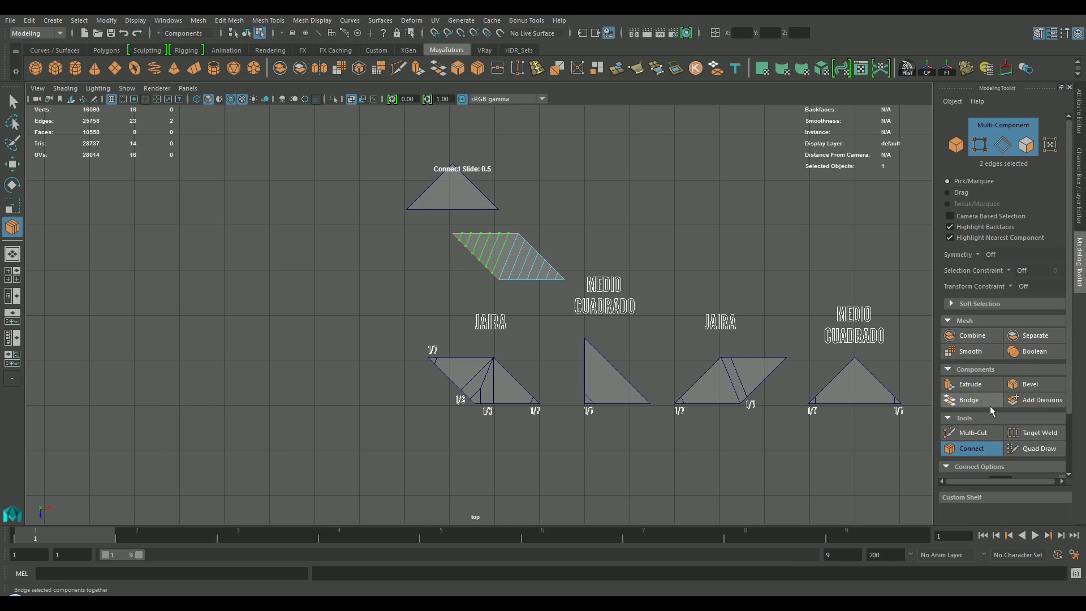
scroll(999, 444, down, 2)
key(q)
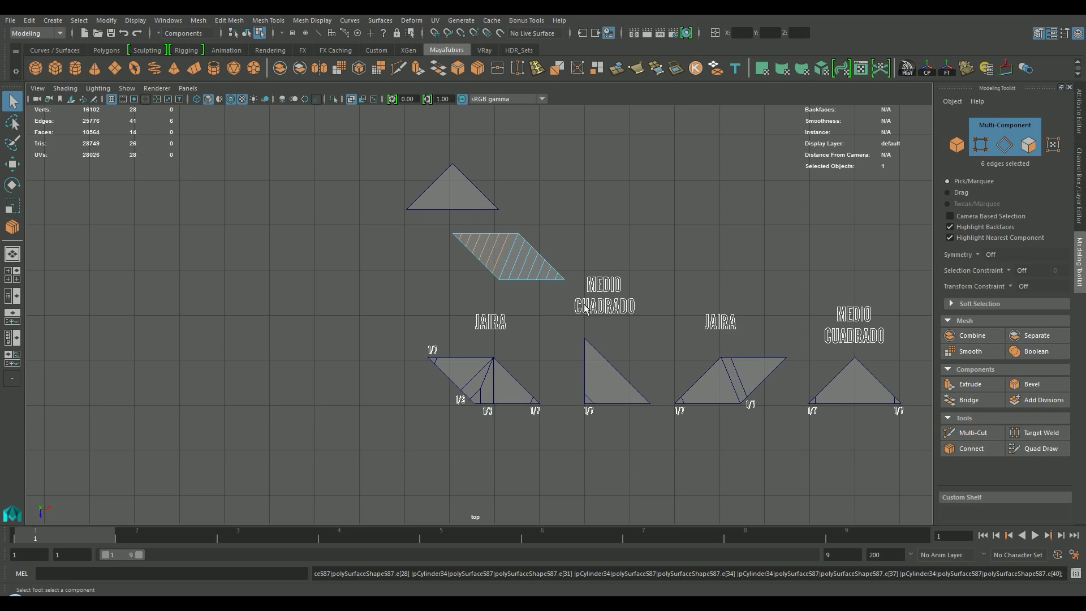
Step: Delete the inner dividing edges in both halves of the parallelogram, keeping only the 1/7 cut at each acute corner
scroll(436, 272, up, 3)
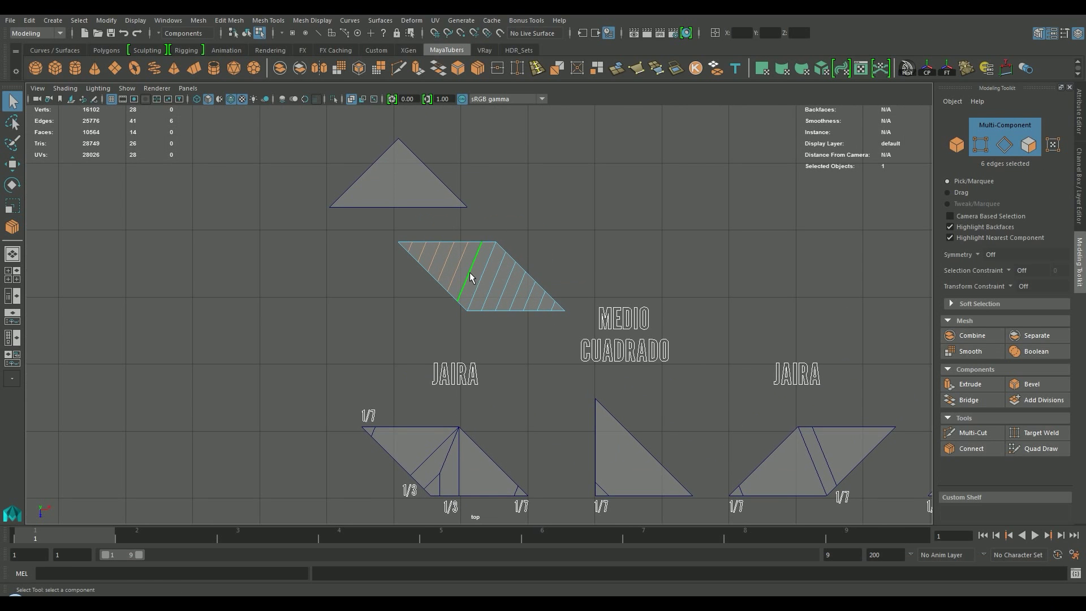
ctrl+click(424, 251)
key(Delete)
click(495, 283)
shift+double_click(542, 299)
key(Delete)
Step: With Multi-Cut, cut from the parallelogram's upper obtuse corner straight down to the base and perpendicularly to the left slanted edge
alt+middle_drag(437, 459, 471, 434)
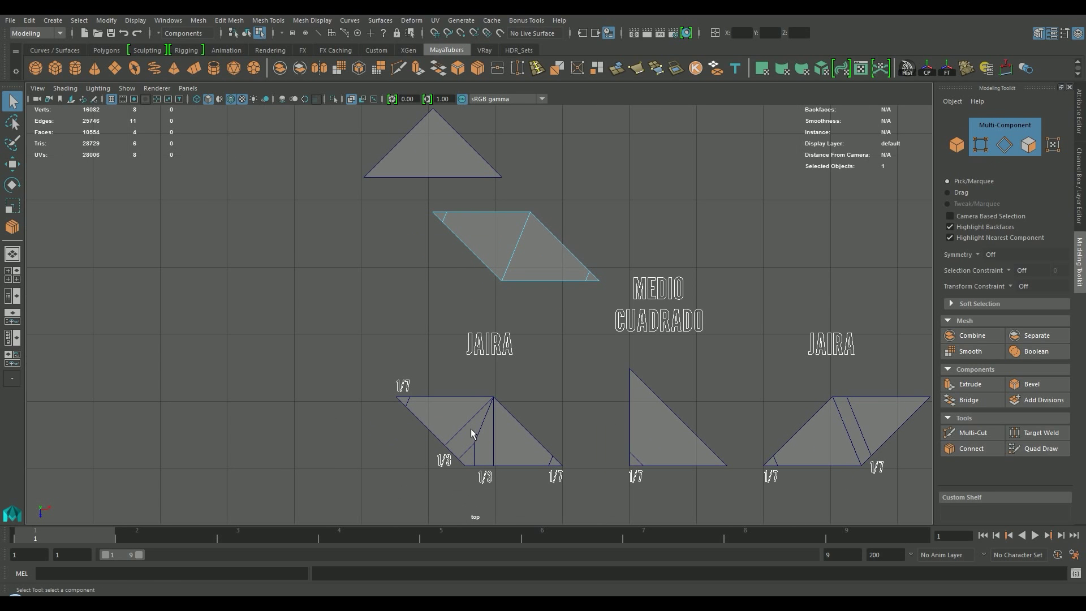
click(405, 69)
click(530, 212)
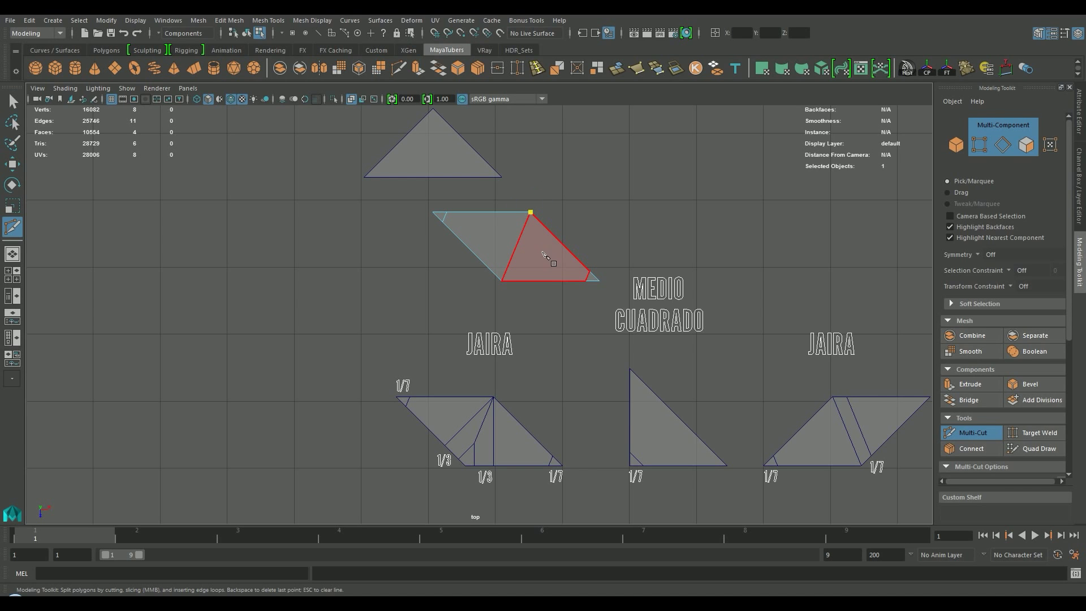
click(540, 281)
key(Return)
click(531, 212)
click(488, 265)
key(Return)
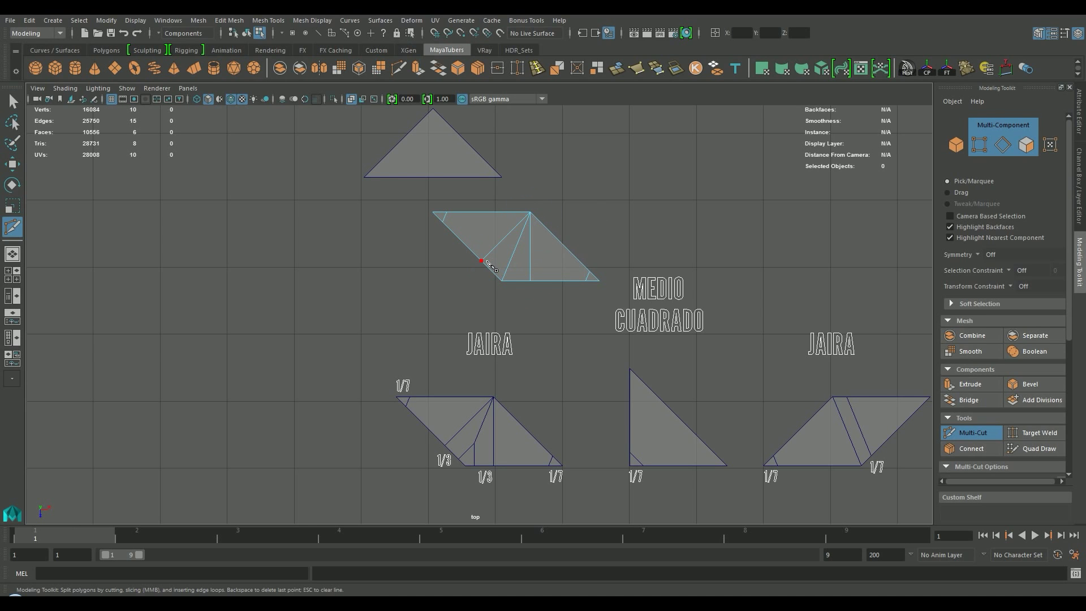
Step: Connect the short diagonal to the adjoining lengths of base and left slanted edge with 2 segments
key(q)
click(519, 278)
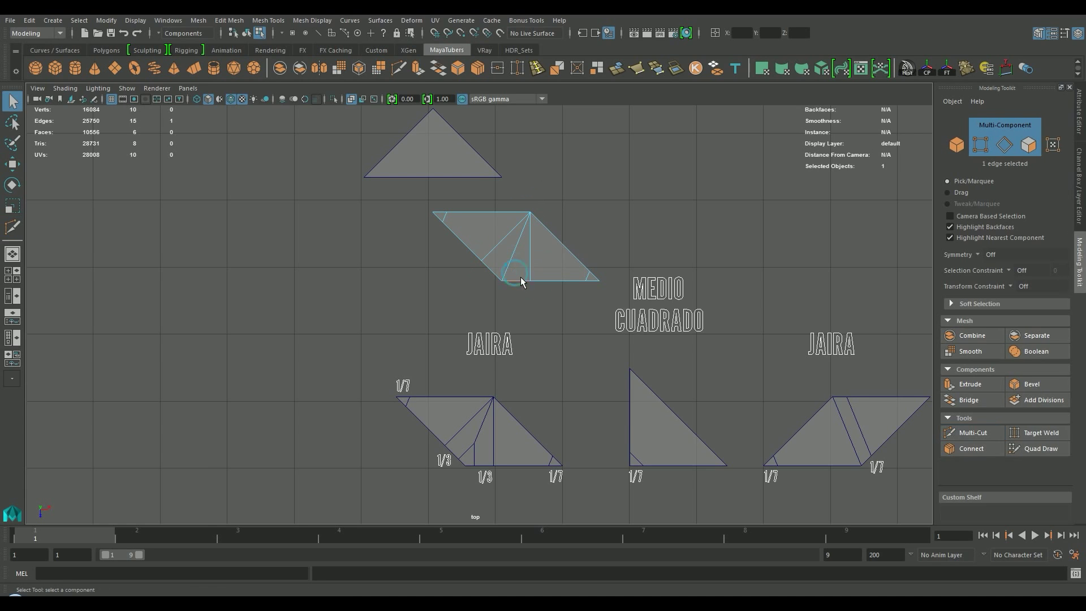
shift+click(515, 246)
shift+click(491, 270)
click(967, 448)
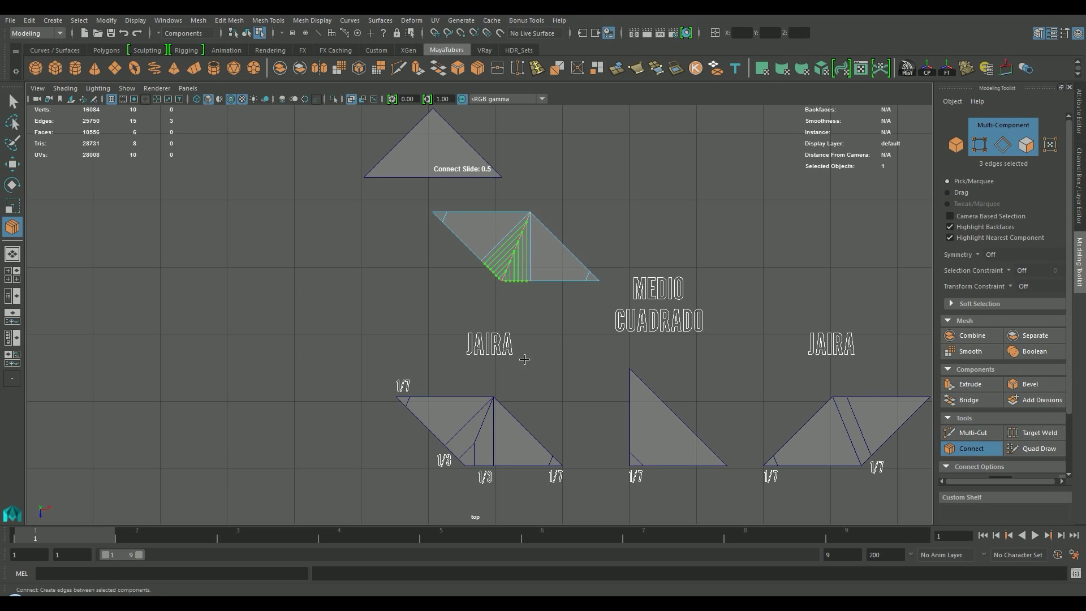
scroll(1016, 456, down, 3)
double_click(1000, 425)
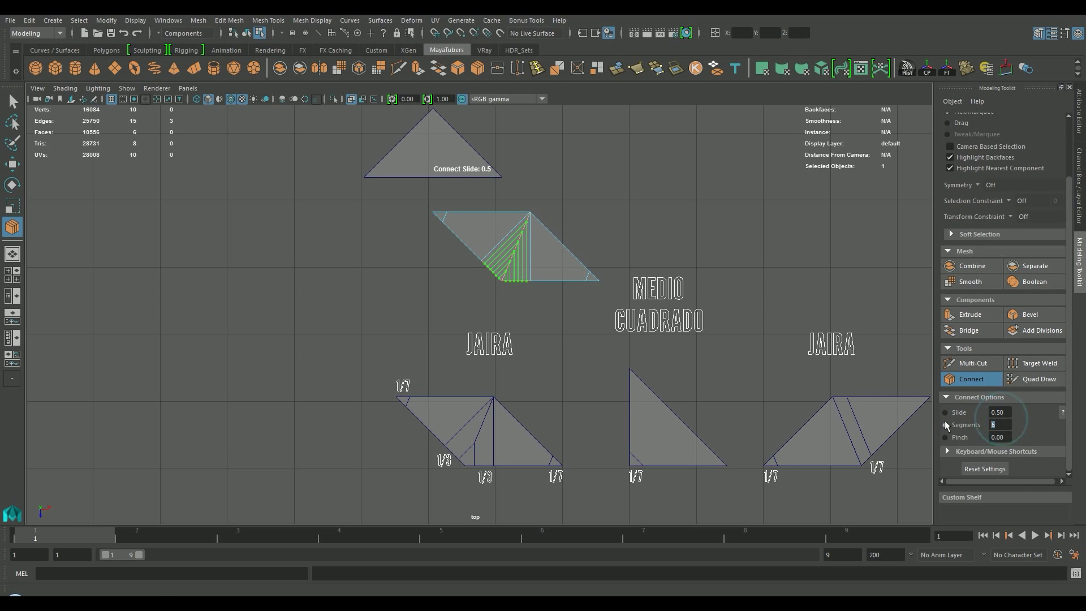
text(2)
key(Return)
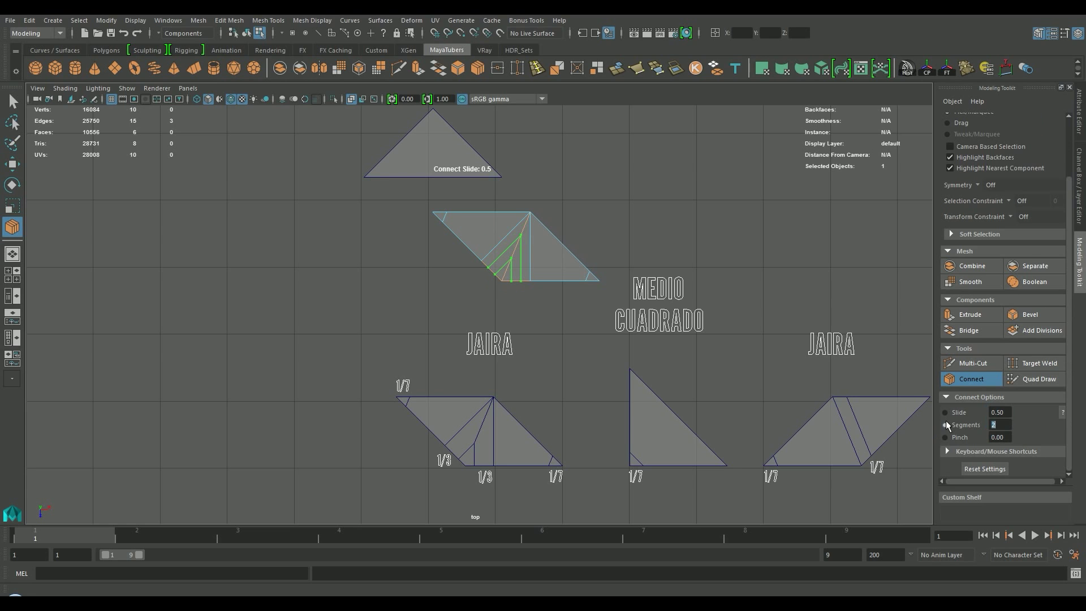
key(q)
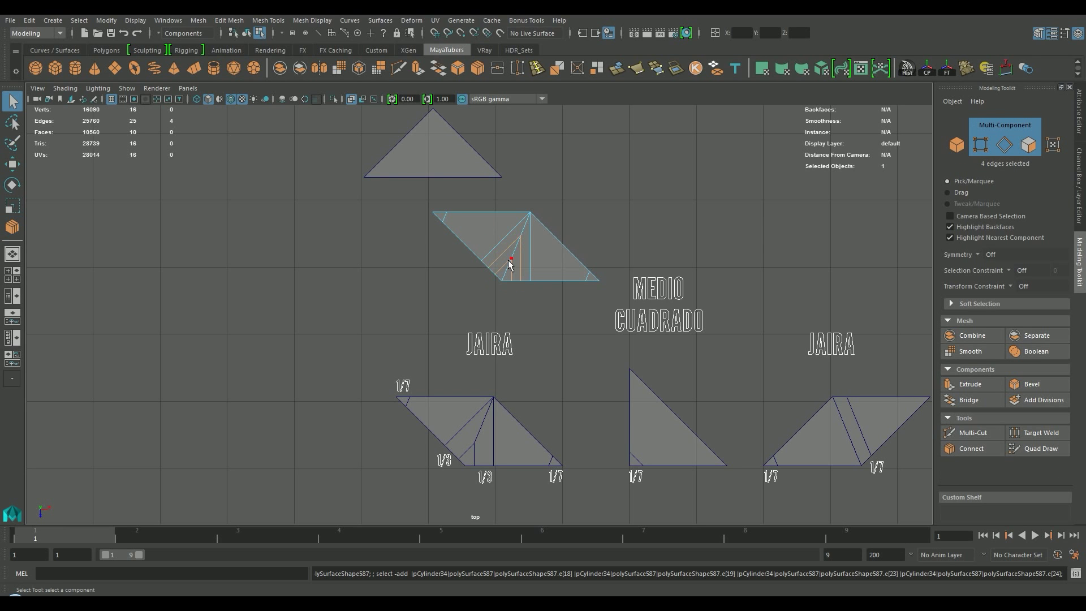
Step: Delete the upper pair of connecting edges and the diagonal's lowest stretch, keeping the 1/3 cuts beside the lower obtuse corner
click(516, 254)
shift+click(507, 251)
key(Delete)
click(507, 271)
key(Delete)
Step: In object mode, move the plain triangle above the rightmost MEDIO CUADRADO reference piece
alt+middle_drag(618, 348, 486, 390)
click(293, 164)
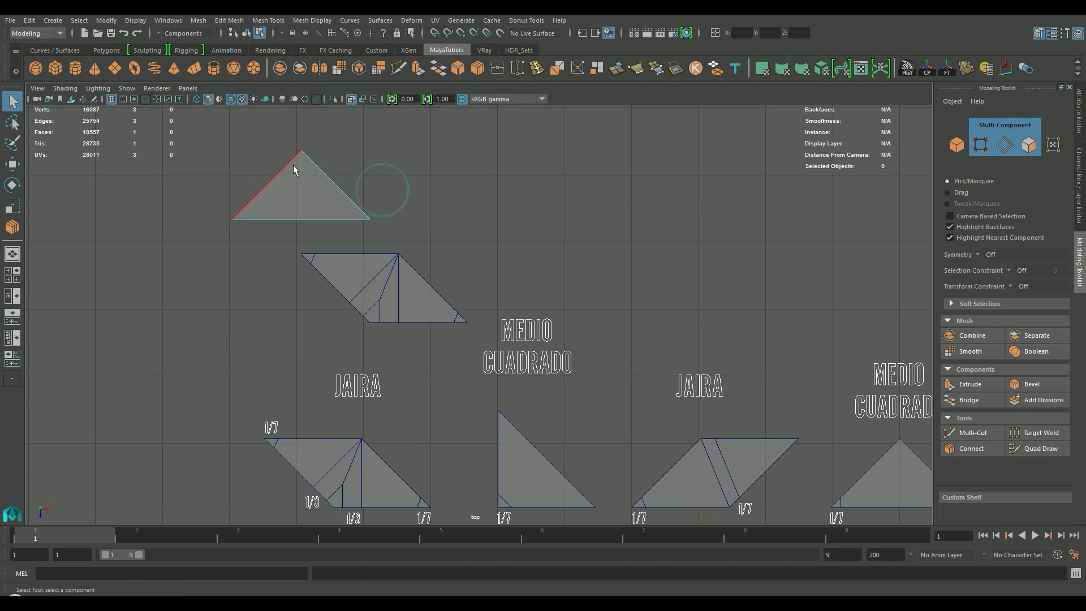
click(247, 33)
key(w)
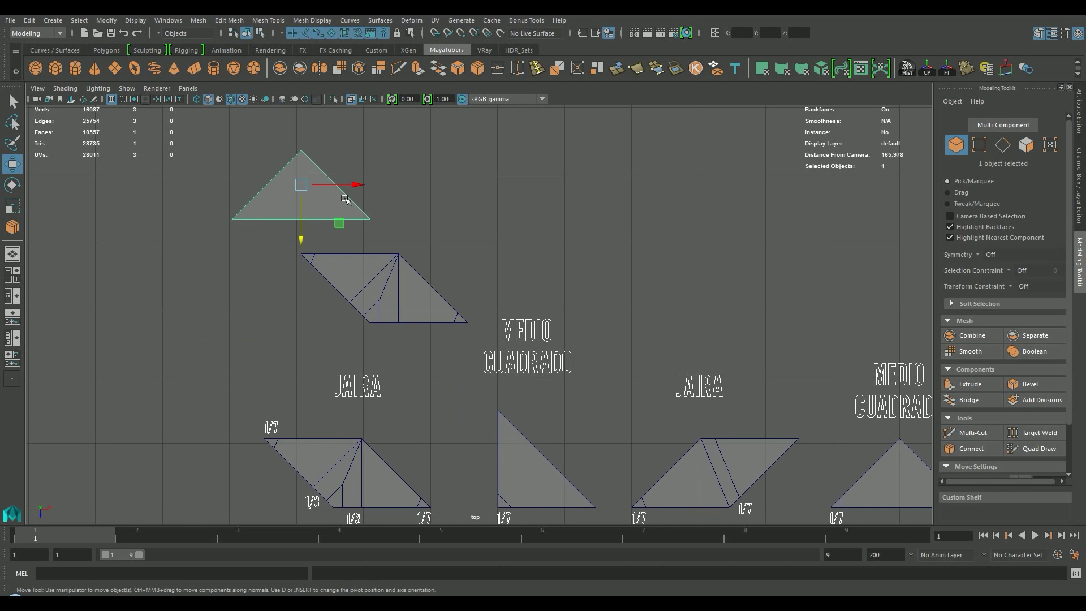
drag(337, 212, 871, 322)
alt+middle_drag(847, 306, 555, 216)
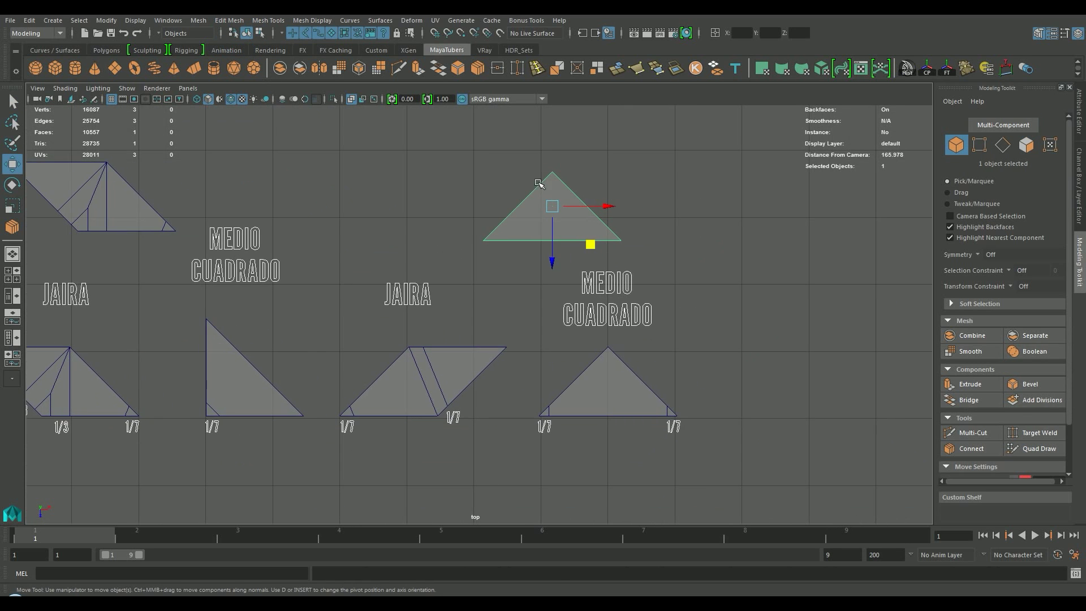
Step: Split the triangle with Multi-Cut from its apex to the midpoint of its base
click(380, 67)
key(ctrl+shift+x)
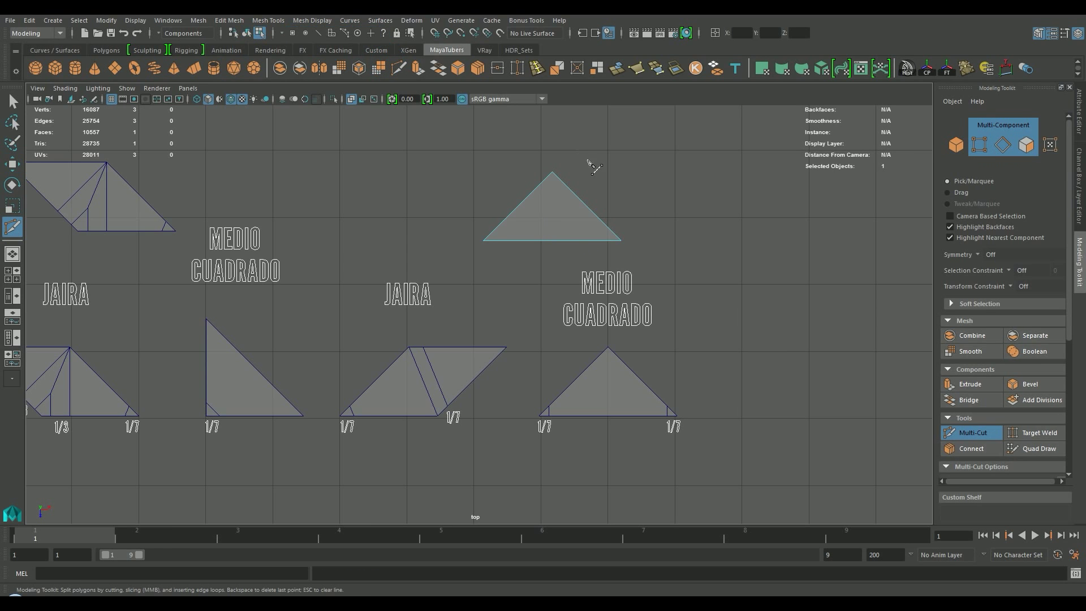
click(553, 240)
right_click(553, 241)
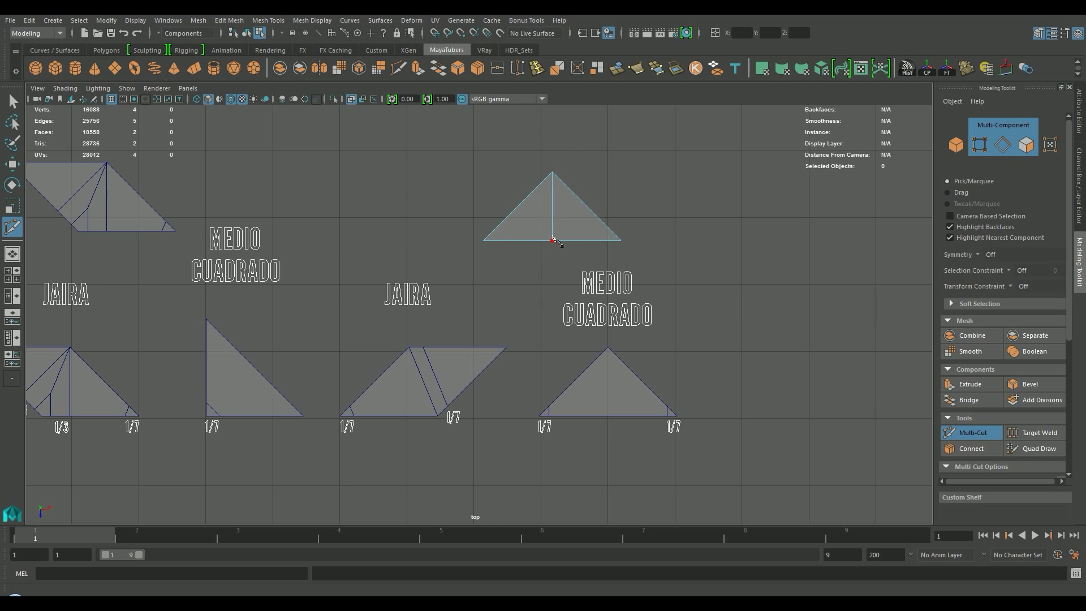
Step: Connect the base and slanted edge of the triangle's left half with 6 segments
key(q)
shift+click(518, 240)
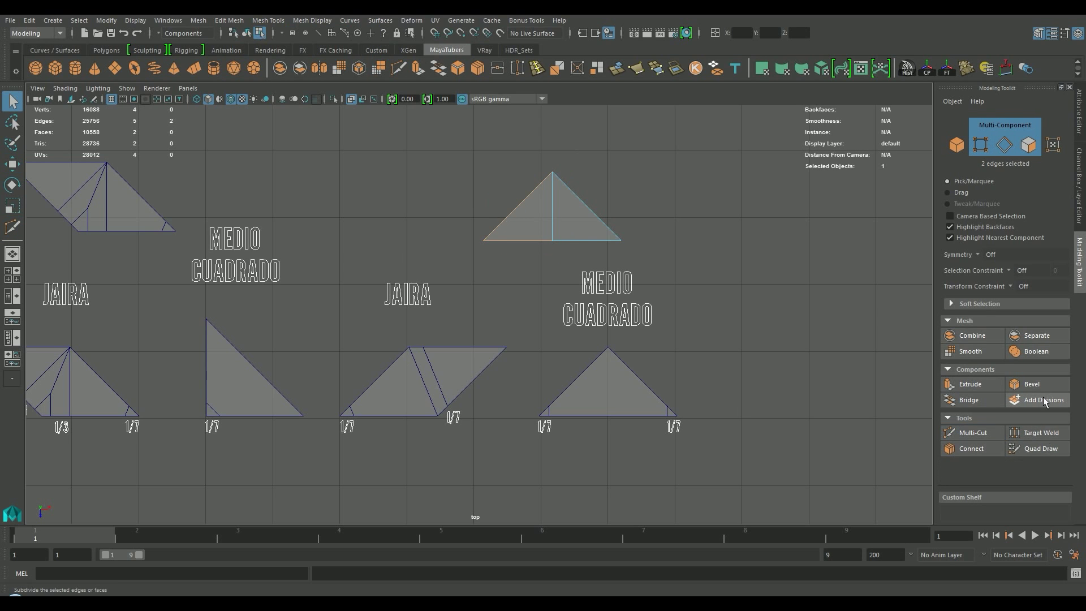
click(971, 448)
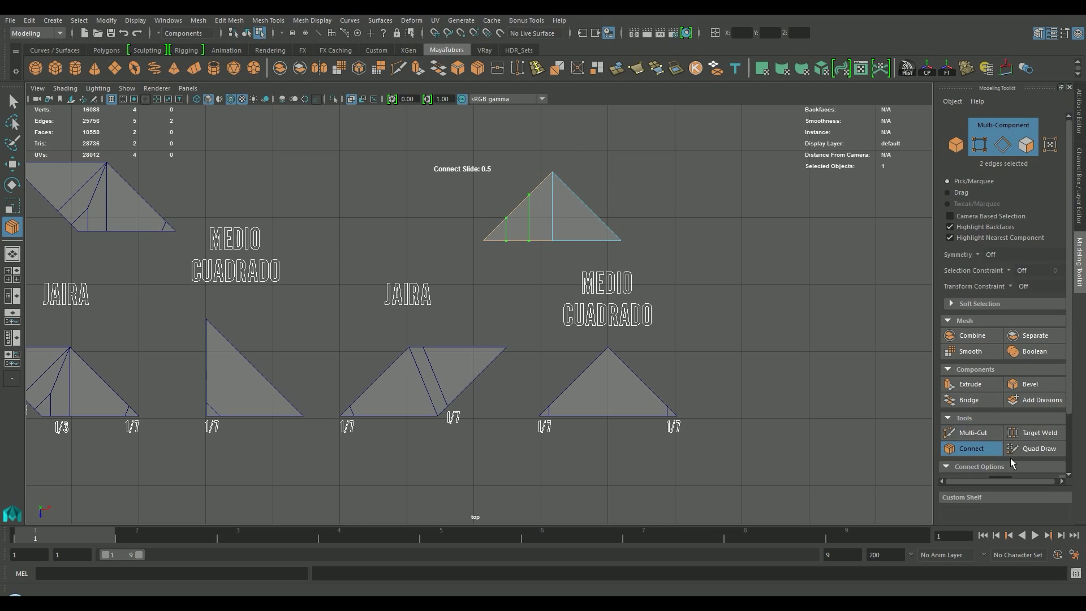
double_click(999, 426)
text(6)
key(Return)
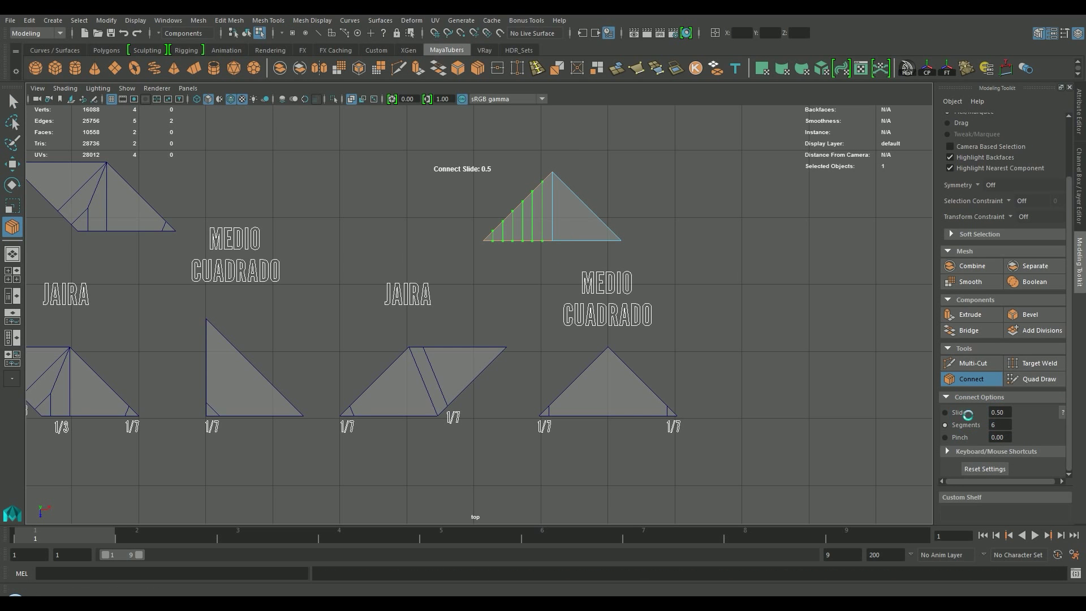
key(q)
Step: Connect the base and slanted edge of the triangle's right half with the same 6 segments
shift+click(592, 241)
click(971, 448)
click(971, 449)
Step: Delete the triangle's inner dividing edges and central cut, keeping only the outermost 1/7 cut at each base corner
mouse_move(545, 172)
mouse_down()
mouse_move(551, 213)
mouse_move(504, 237)
mouse_up()
key(Delete)
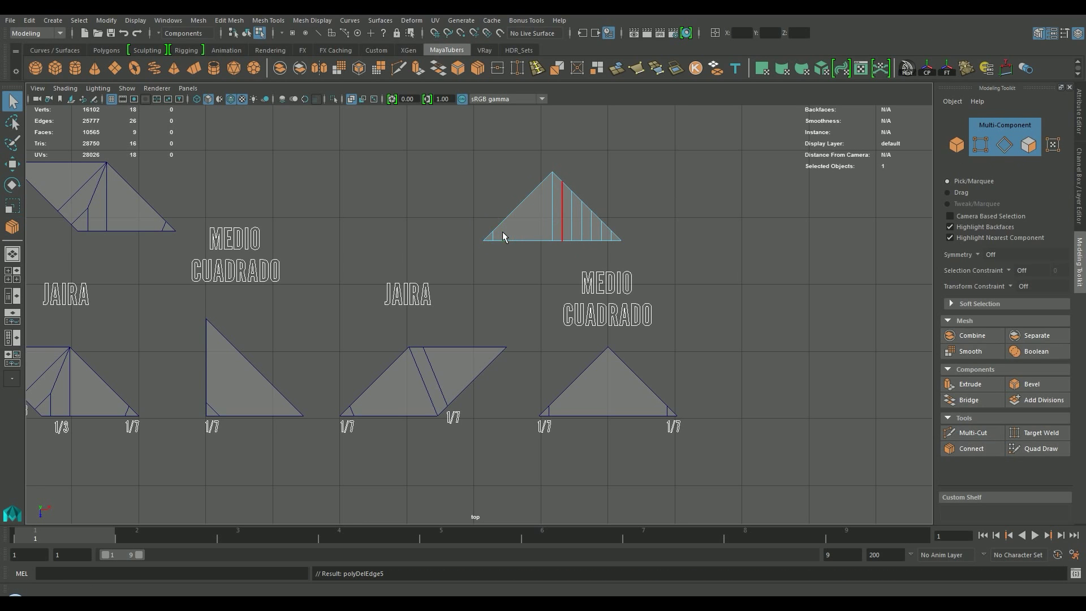
shift+click(561, 222)
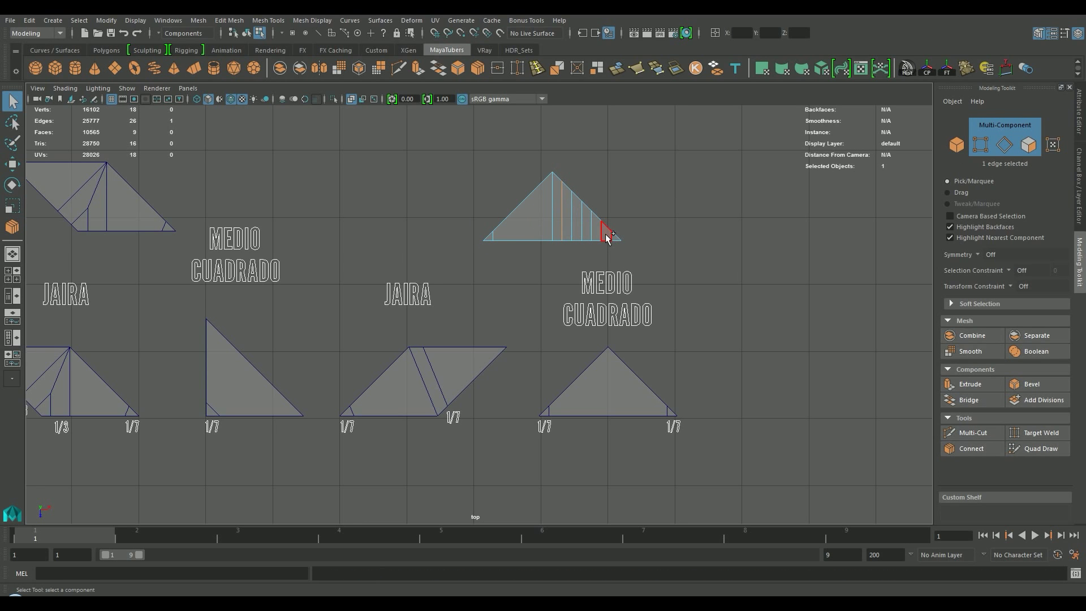
shift+double_click(602, 230)
key(Delete)
click(550, 219)
key(Delete)
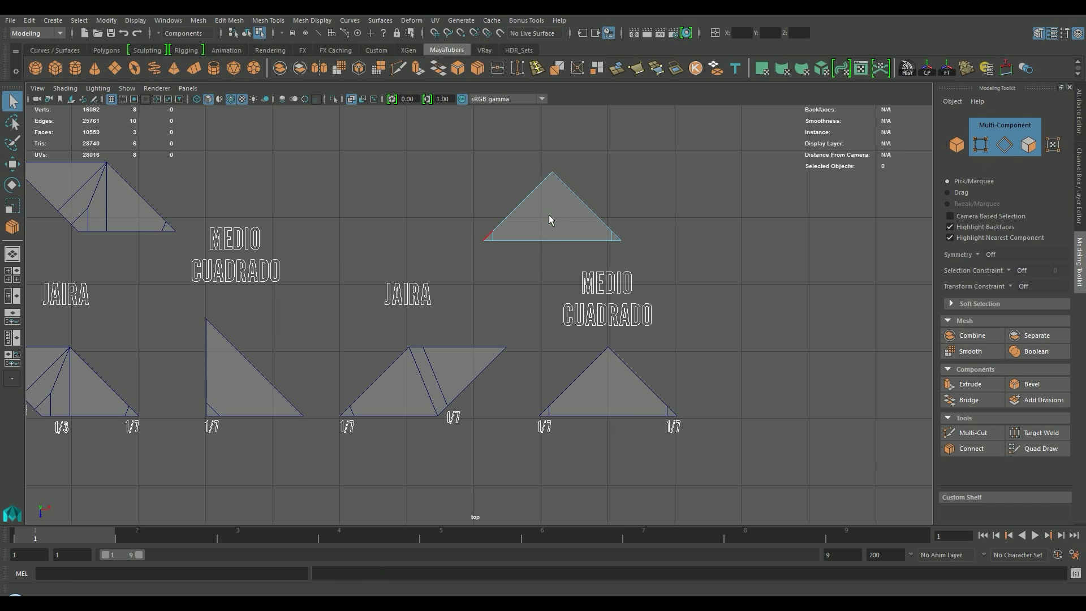
Step: In vertex mode, delete the leftover vertex at the middle of the triangle's base
right_drag(577, 239, 542, 239)
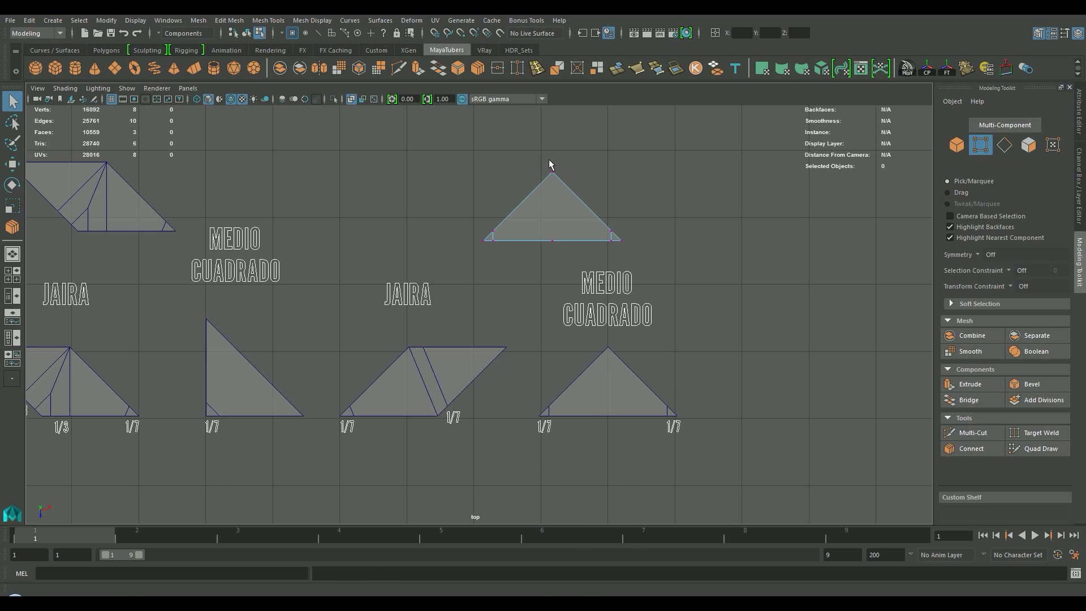
click(552, 241)
key(Delete)
scroll(536, 219, down, 3)
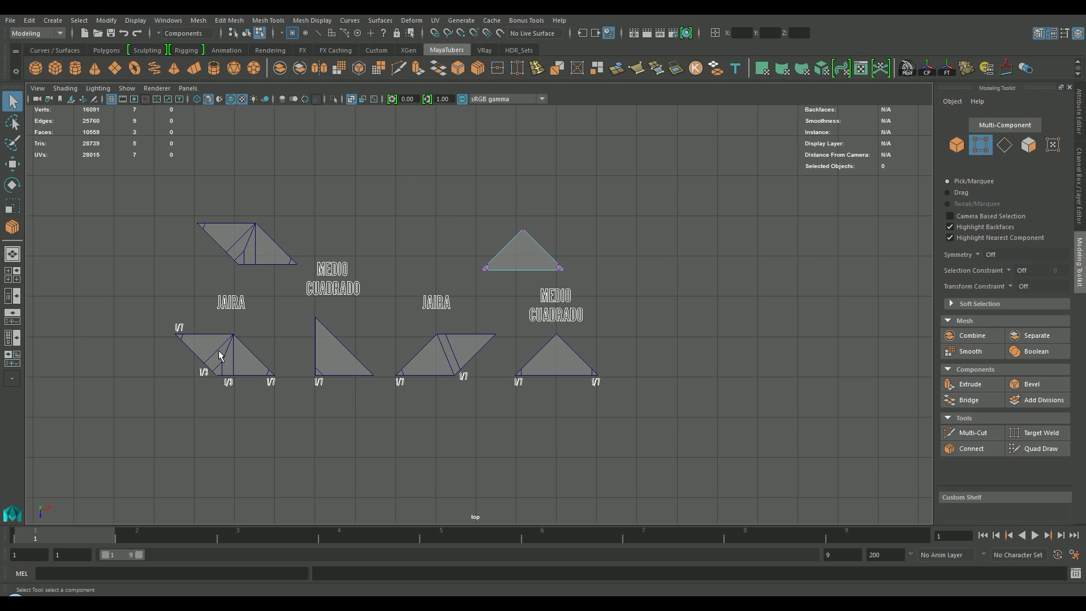
Step: In object mode, move the subdivided parallelogram into the empty area to the right of the triangle
alt+middle_drag(313, 293, 358, 312)
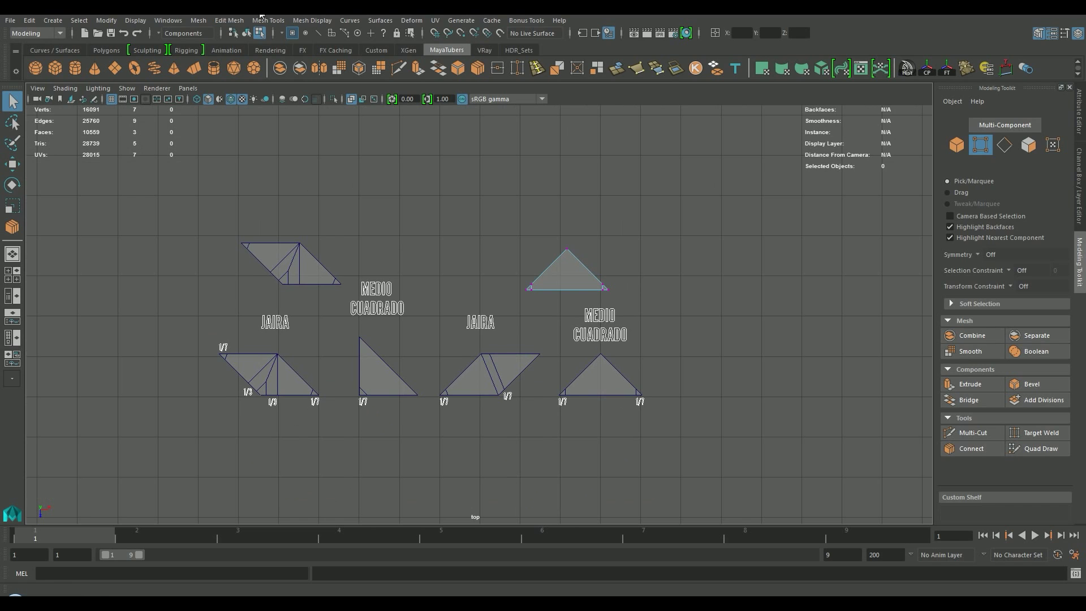
click(247, 33)
click(308, 259)
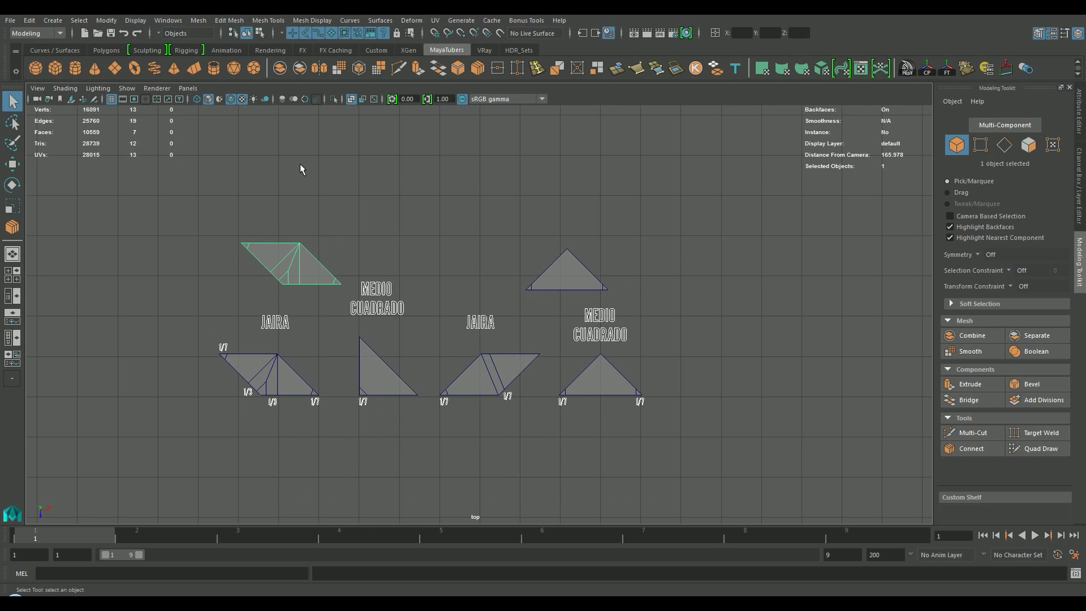
key(w)
drag(342, 263, 724, 259)
alt+middle_drag(724, 258, 361, 316)
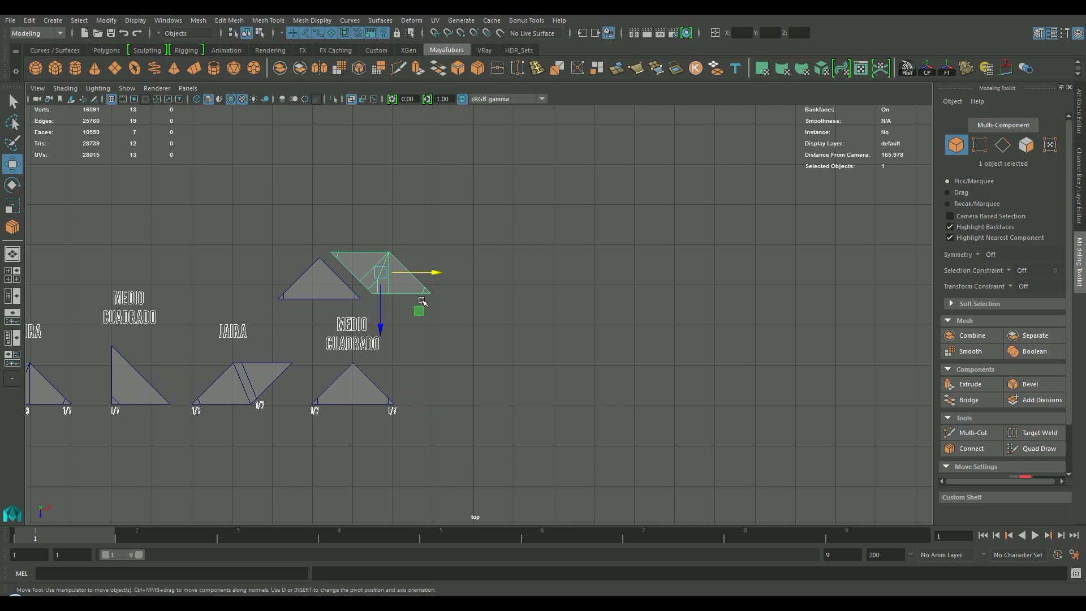
drag(432, 276, 591, 275)
Step: Relocate the parallelogram's pivot to its lower right acute corner
key(d)
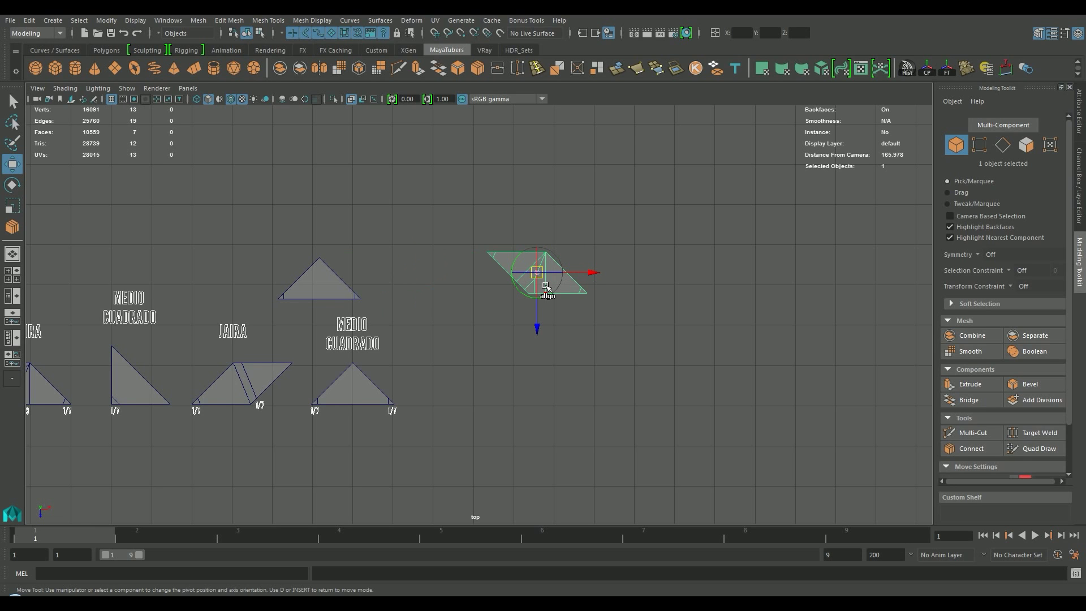
drag(538, 311, 537, 333)
drag(557, 296, 606, 295)
key(d)
scroll(608, 295, down, 5)
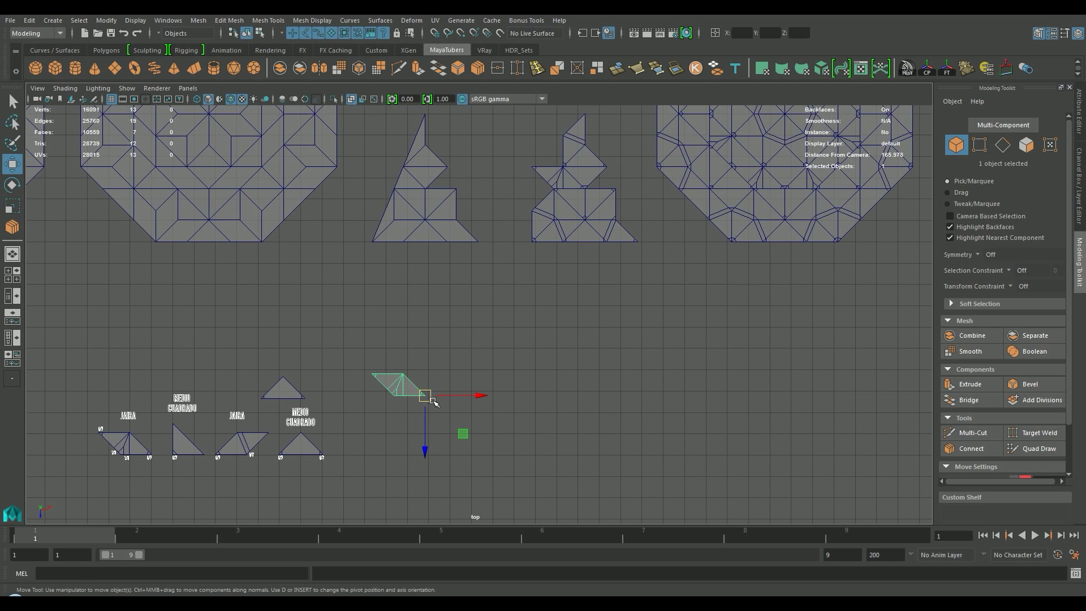
Step: Move the detailed octagon farther to the right, leaving more empty space beside the detailed wedge
alt+middle_drag(728, 319, 627, 427)
drag(809, 374, 588, 141)
scroll(823, 357, down, 1)
drag(818, 345, 546, 116)
drag(721, 279, 968, 280)
Step: Snap the subdivided parallelogram by its acute corner pivot onto the plain wedge, at the notch above its square pieces
alt+middle_drag(703, 400, 715, 279)
drag(496, 424, 357, 347)
key(v)
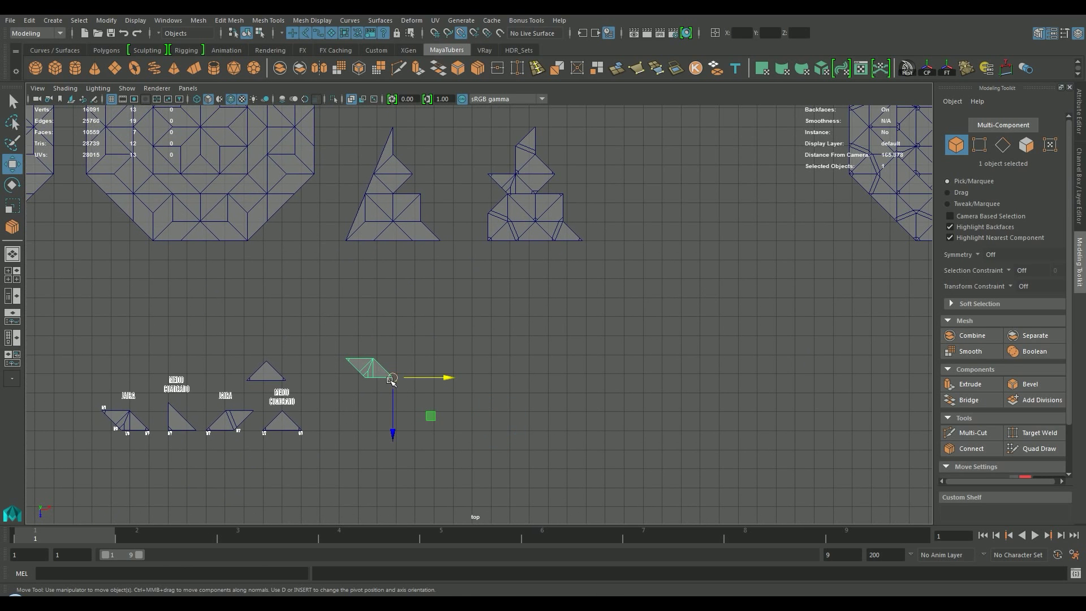
drag(396, 378, 393, 194)
scroll(393, 194, up, 3)
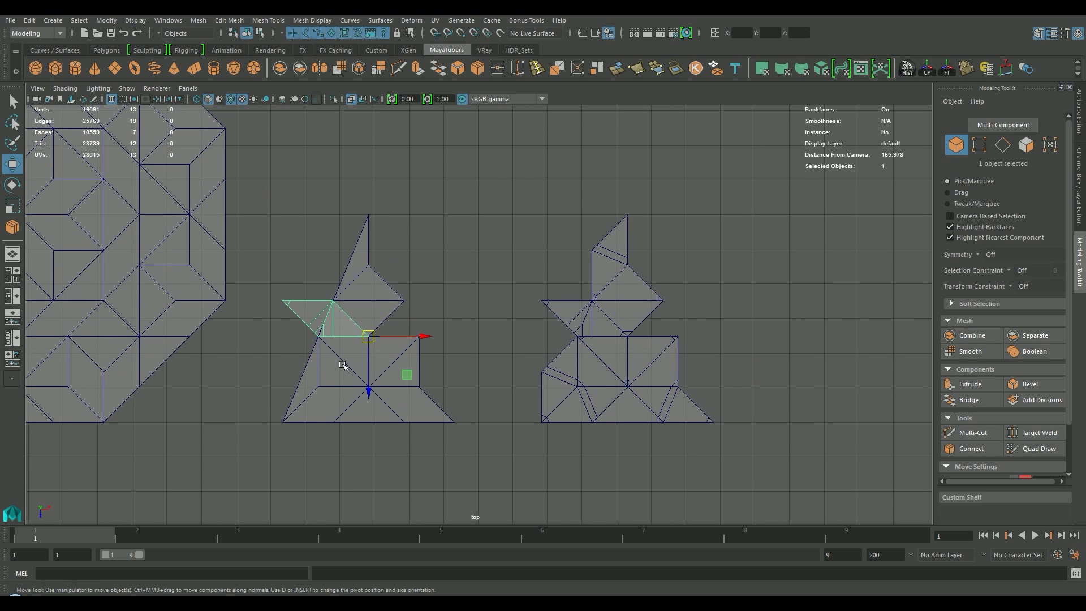
Step: Duplicate all 12 pieces of the detailed wedge and move the copy into the empty space before the octagon
drag(734, 467, 537, 202)
scroll(656, 320, down, 2)
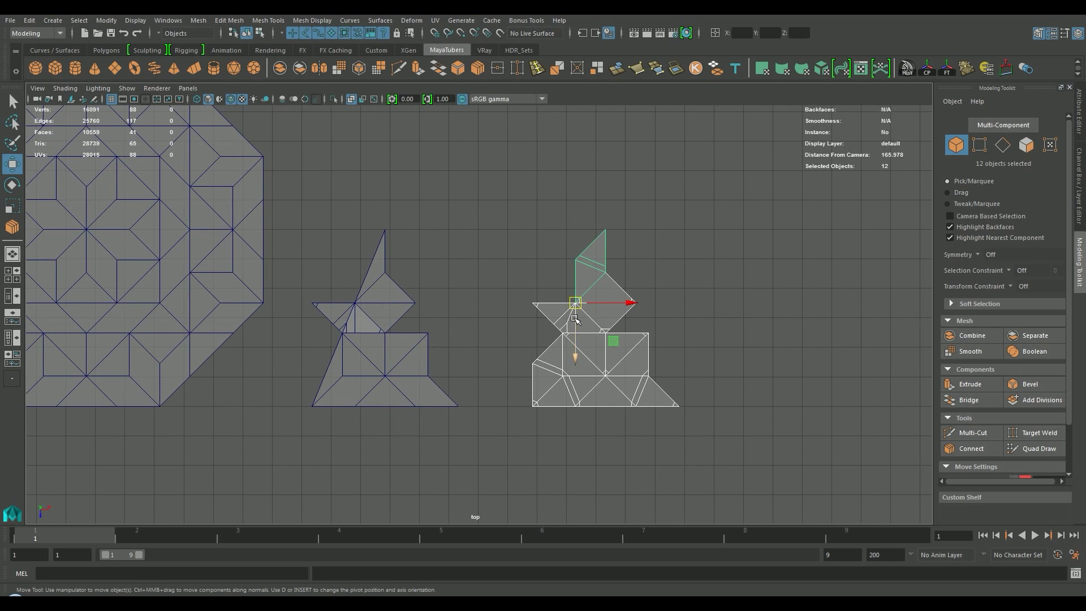
key(ctrl+shift+e)
key(ctrl+d)
drag(629, 303, 892, 304)
alt+middle_drag(892, 303, 496, 283)
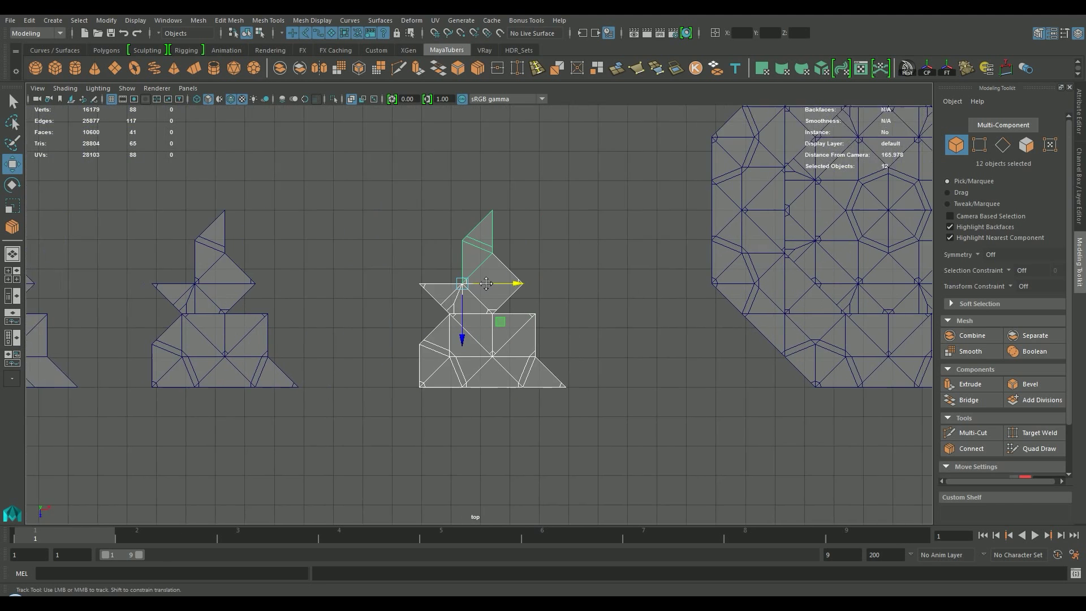
scroll(603, 307, down, 2)
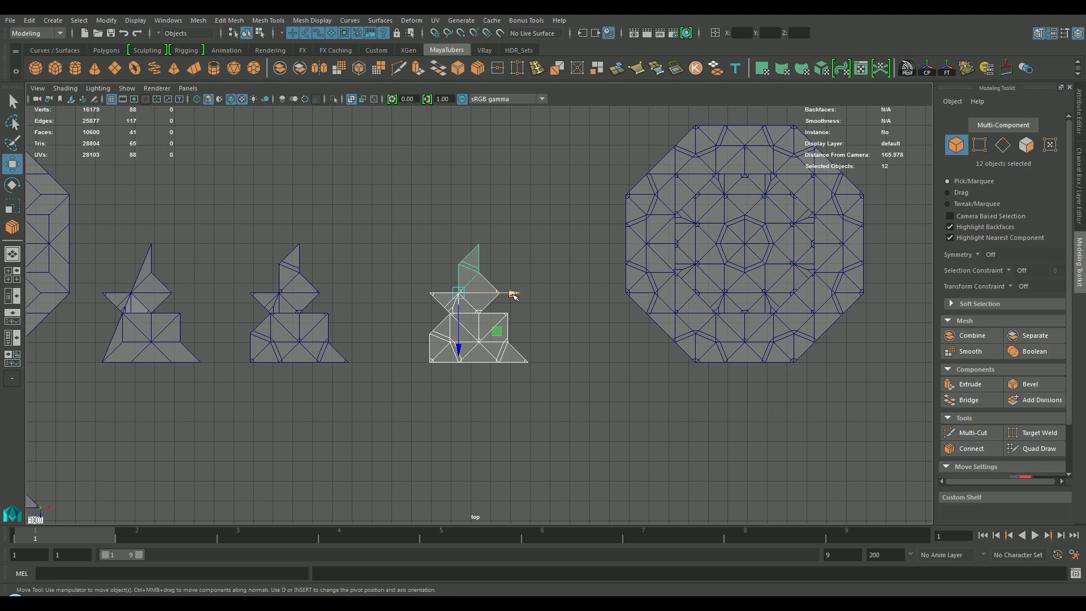
drag(510, 294, 530, 295)
Step: Combine the copied wedge's pieces into one mesh and merge its vertices with a 0.0001 distance threshold
click(280, 69)
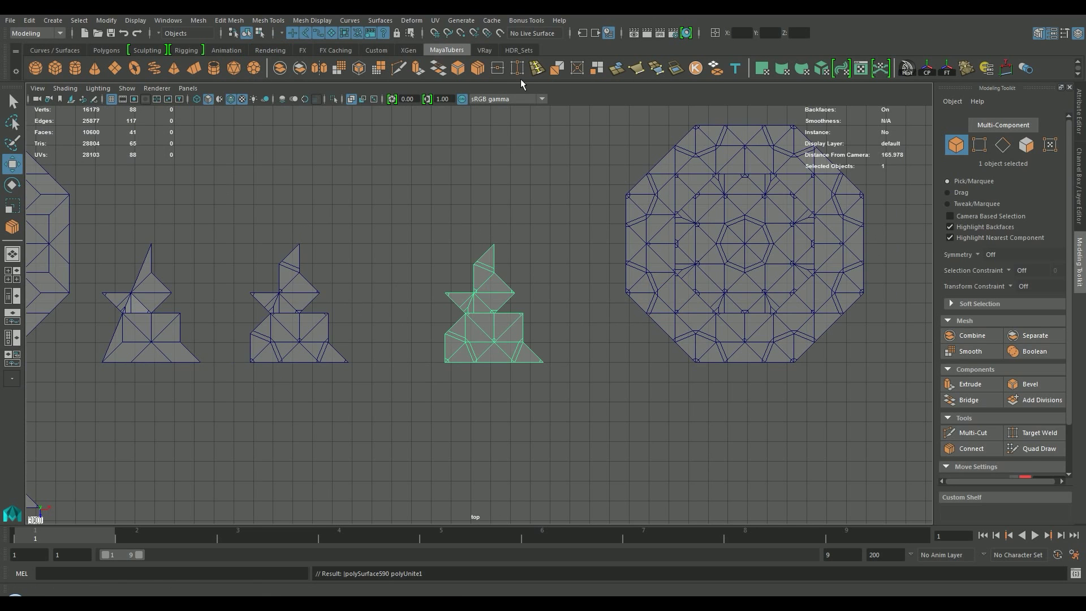
click(929, 72)
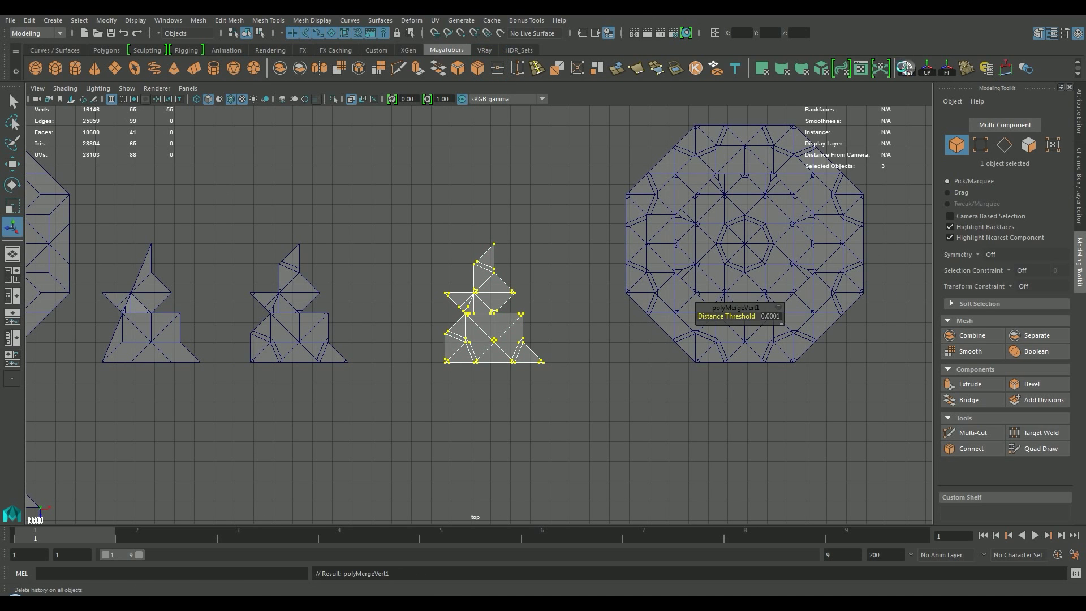
key(F8)
Step: Relocate the combined wedge's pivot to its upper tip for rotation
key(e)
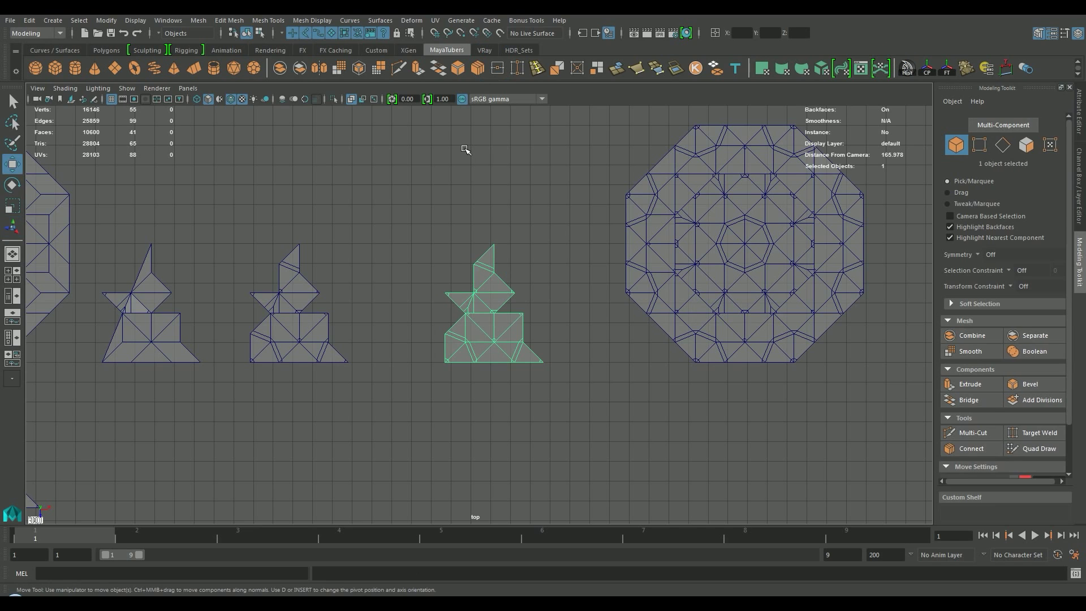
key(d)
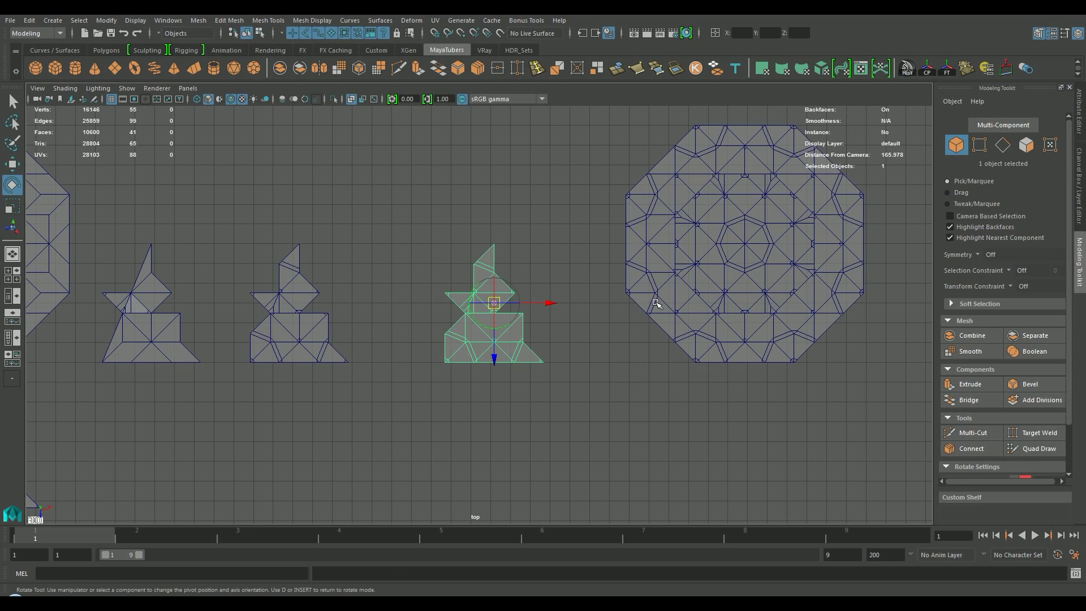
drag(494, 303, 479, 234)
key(d)
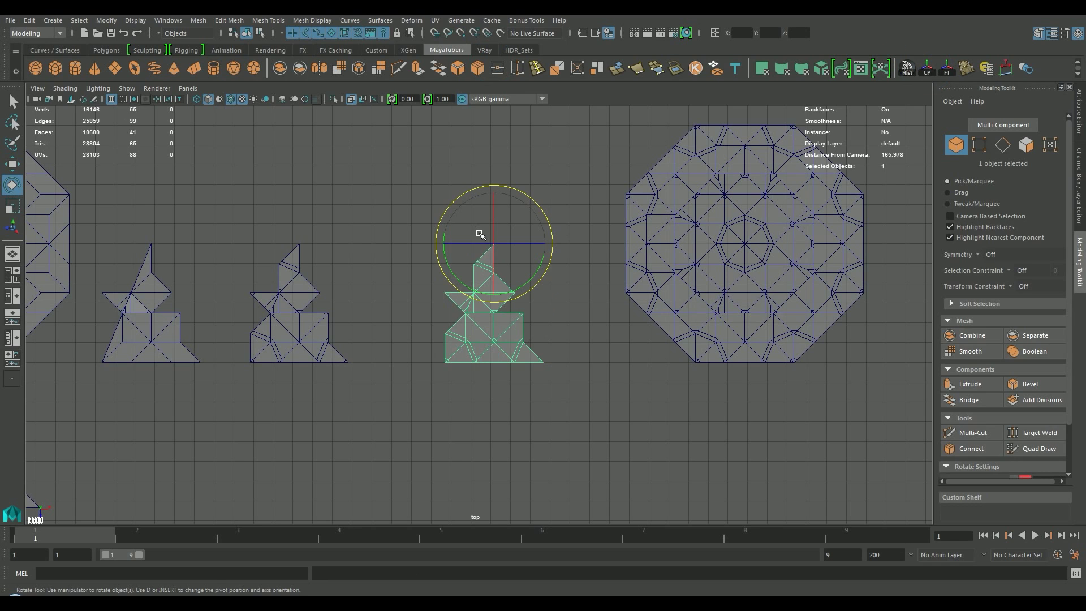
Step: Duplicate the wedge rotated 45° about its tip and repeat the transformed copy six more times to close the octagon
key(ctrl+d)
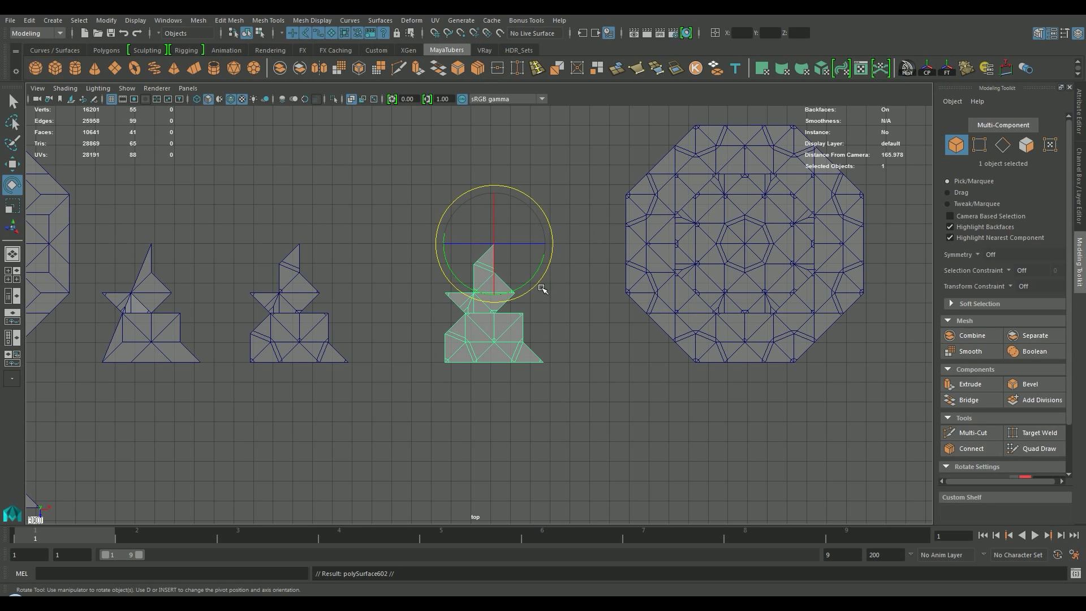
drag(528, 283, 545, 248)
key(shift+d)
key(shift+d)
key(shift+d)
key(shift+d)
key(shift+d)
key(shift+d)
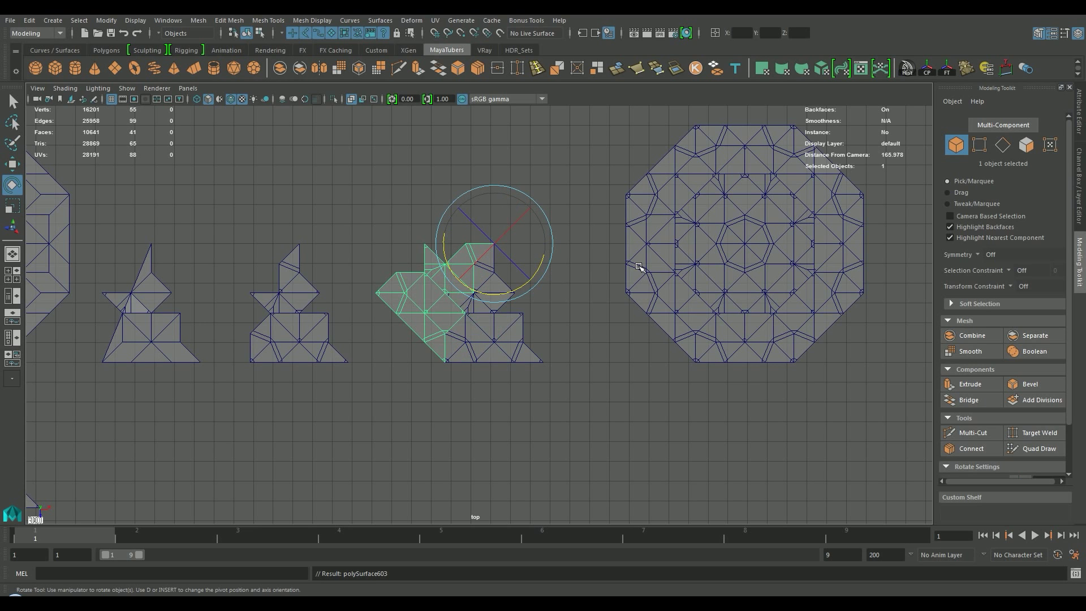
click(636, 344)
Step: Examine the assembled octagon's pattern and compare it with the detailed wedge and the neighbouring octagon
alt+middle_drag(635, 347, 602, 402)
alt+right_drag(563, 357, 687, 271)
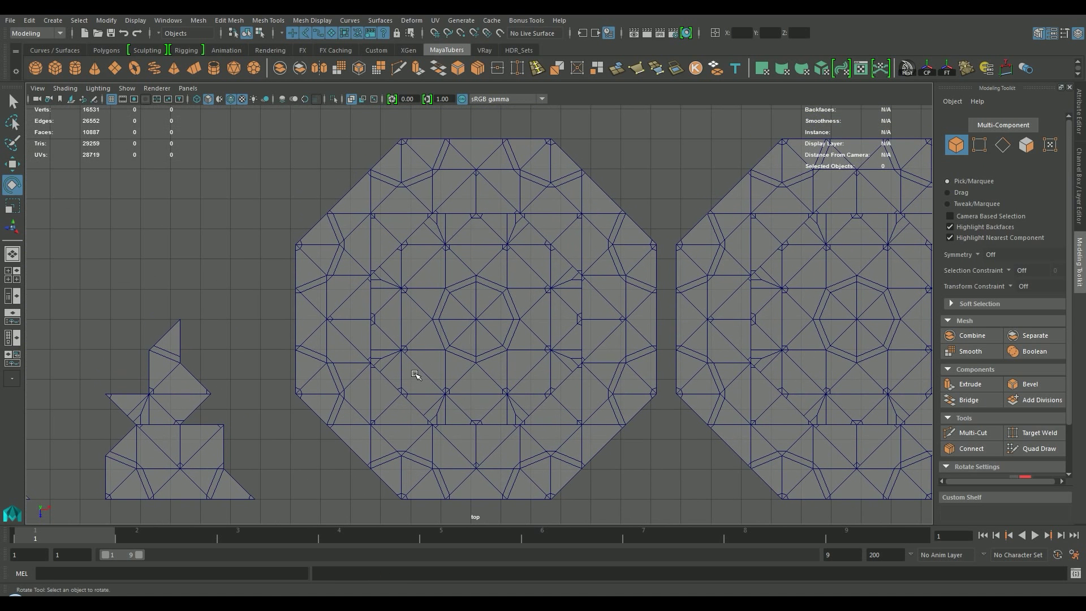
alt+middle_drag(416, 375, 548, 250)
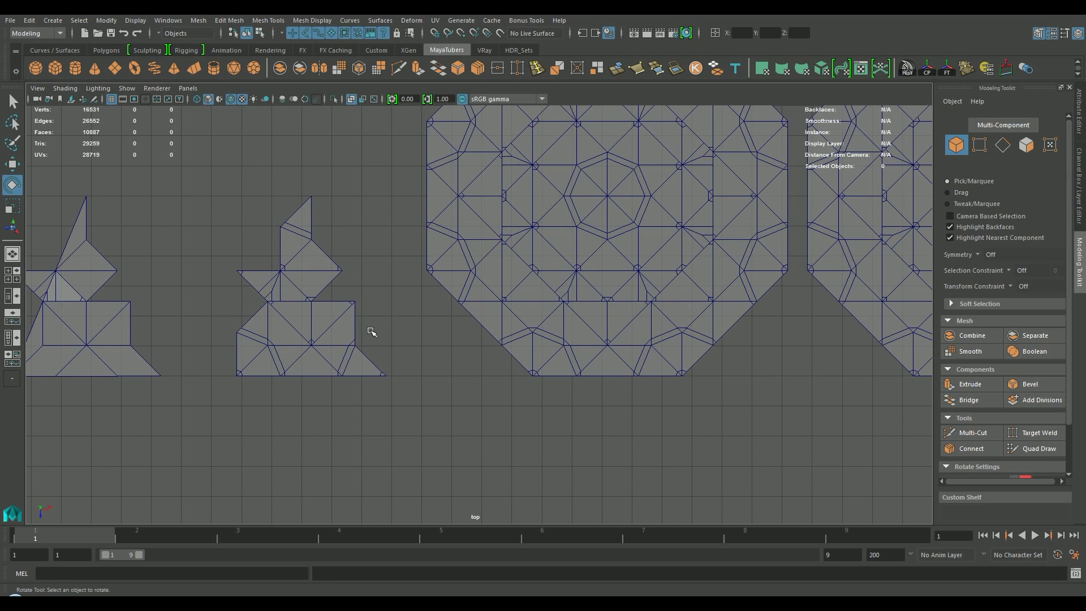
scroll(412, 371, up, 3)
alt+middle_drag(388, 359, 489, 356)
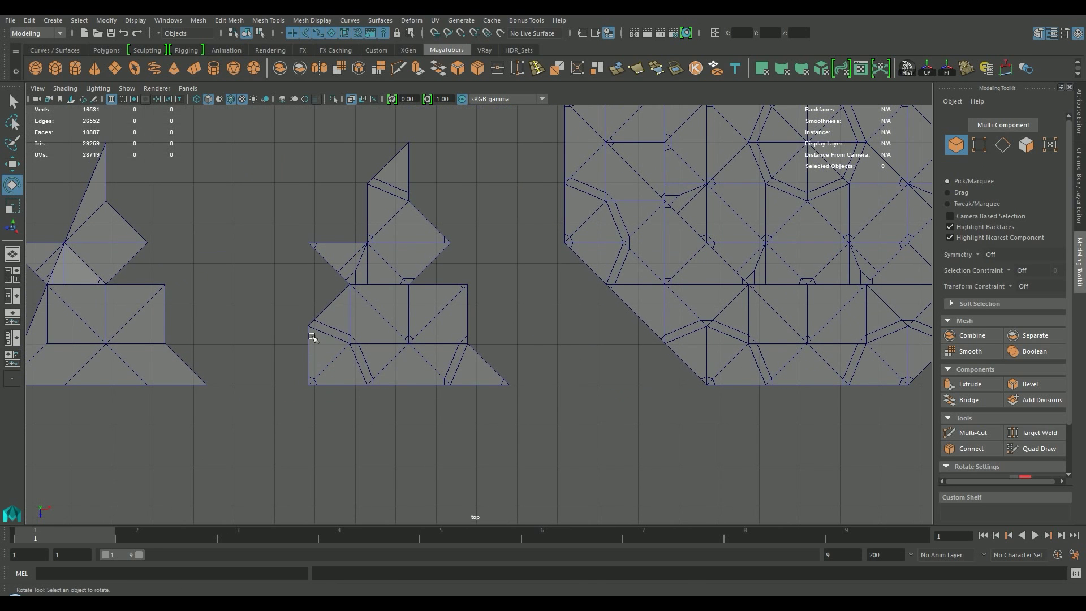
alt+middle_drag(576, 269, 470, 371)
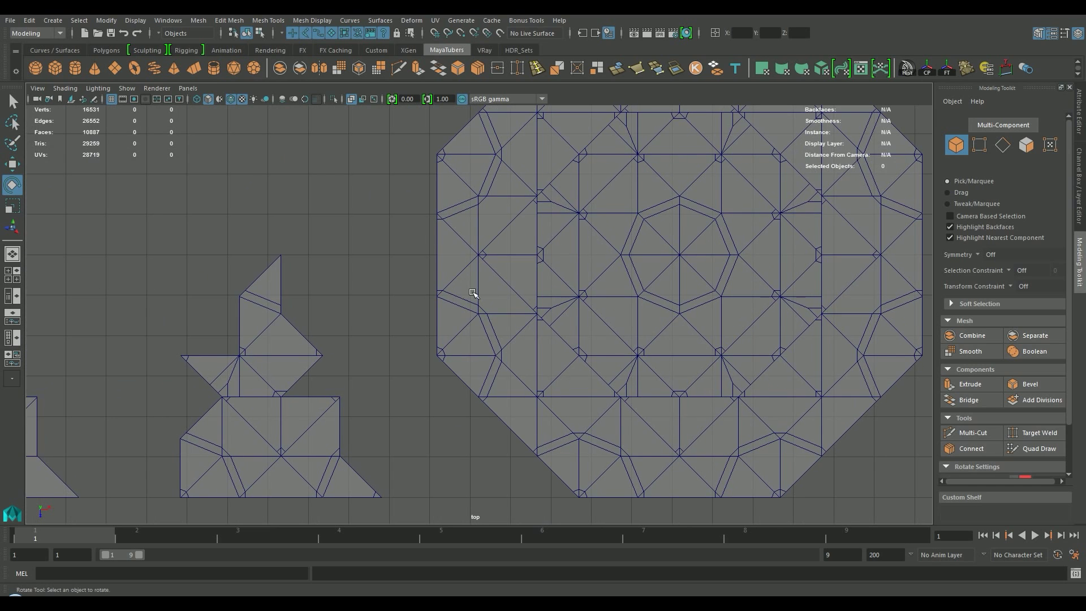
alt+middle_drag(710, 356, 602, 397)
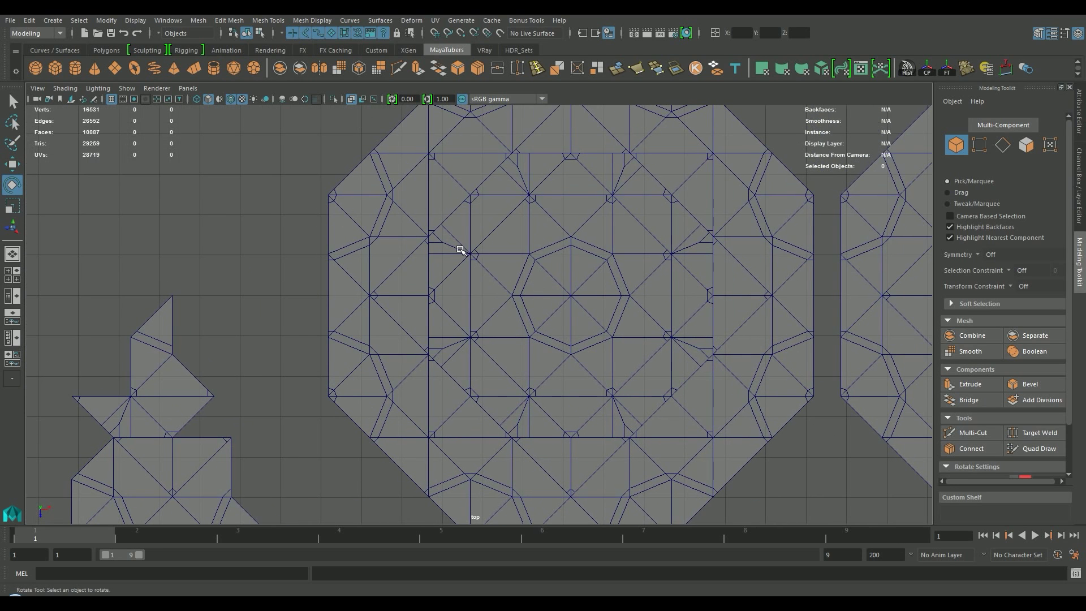
scroll(645, 331, down, 4)
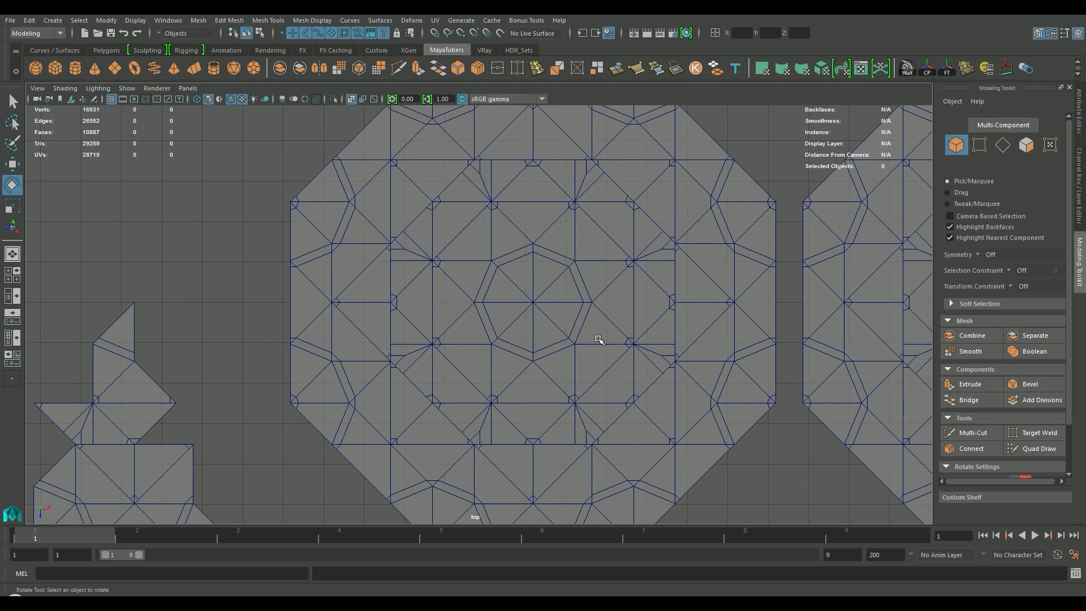
alt+middle_drag(626, 347, 587, 360)
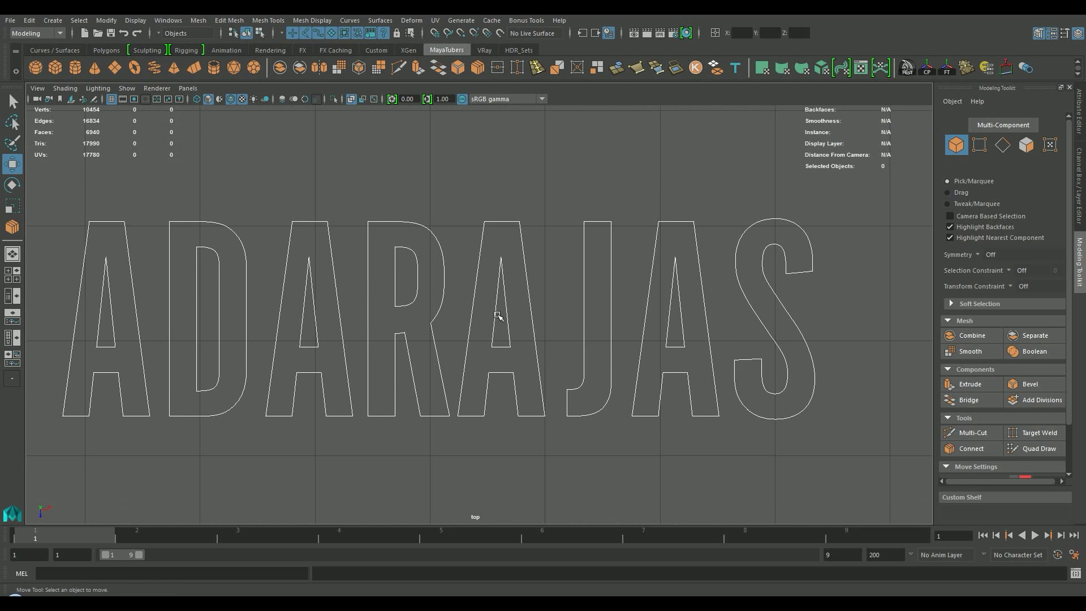
Step: Examine the ADARAJAS reference sheet, from its title and Medio Cuadrado labels to the Unidad triangle and stacked proportion chart
scroll(498, 316, down, 4)
alt+middle_drag(468, 455, 390, 250)
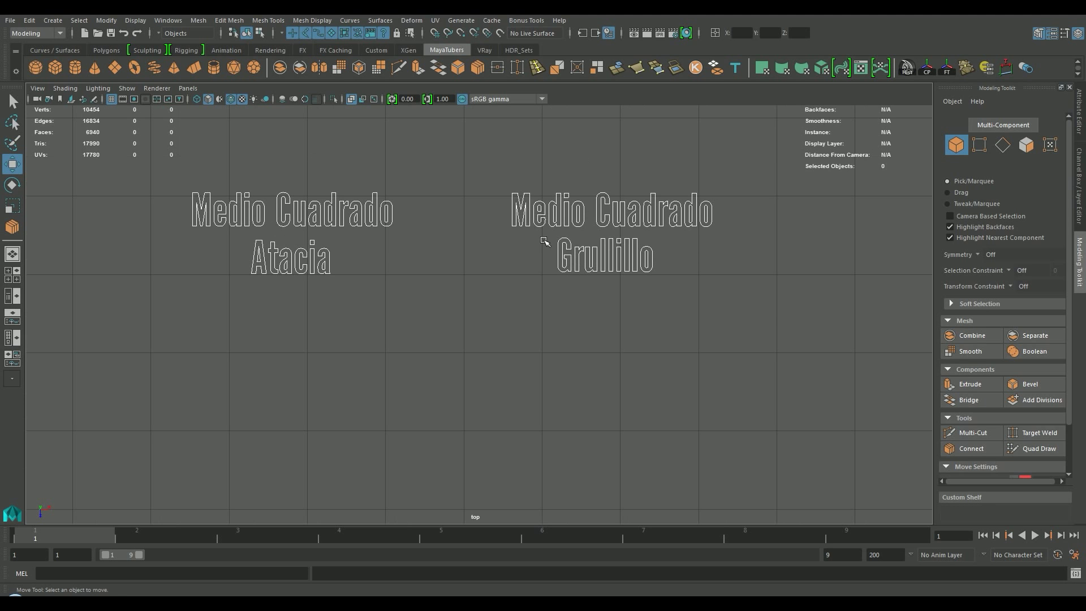
scroll(652, 337, down, 3)
scroll(667, 327, down, 1)
alt+middle_drag(654, 257, 542, 258)
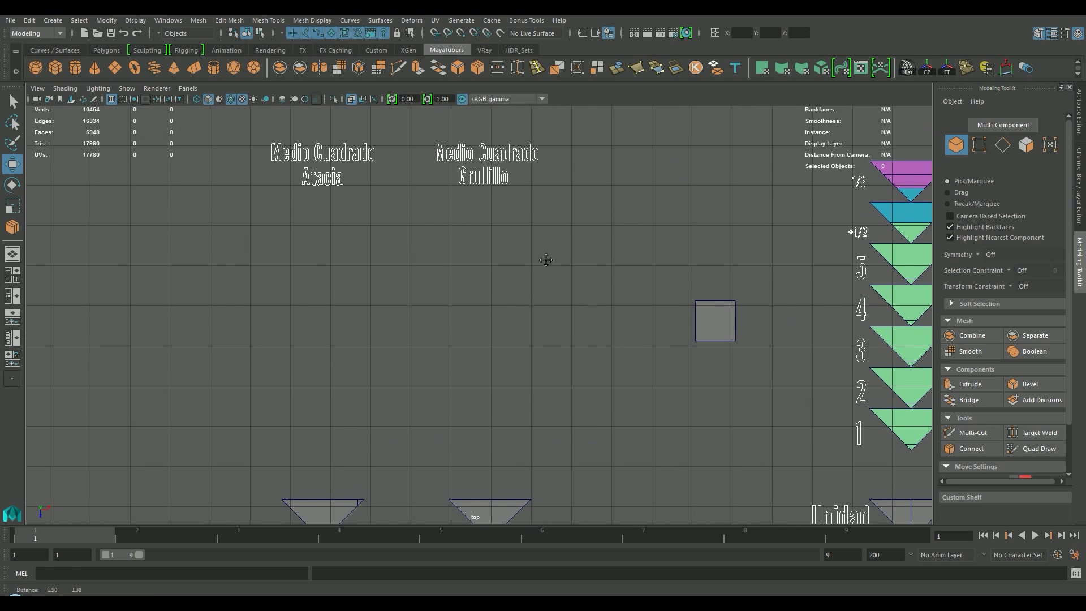
mouse_move(606, 294)
alt+middle_down()
mouse_move(538, 260)
mouse_move(460, 249)
mouse_move(348, 268)
alt+middle_up()
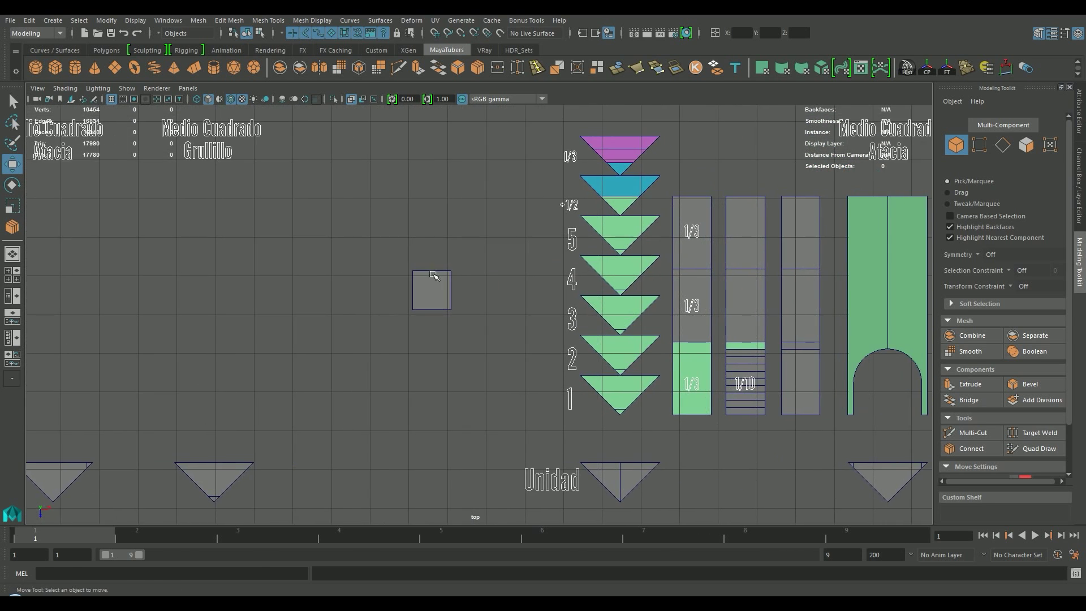
alt+middle_drag(451, 277, 404, 281)
alt+middle_drag(463, 339, 594, 318)
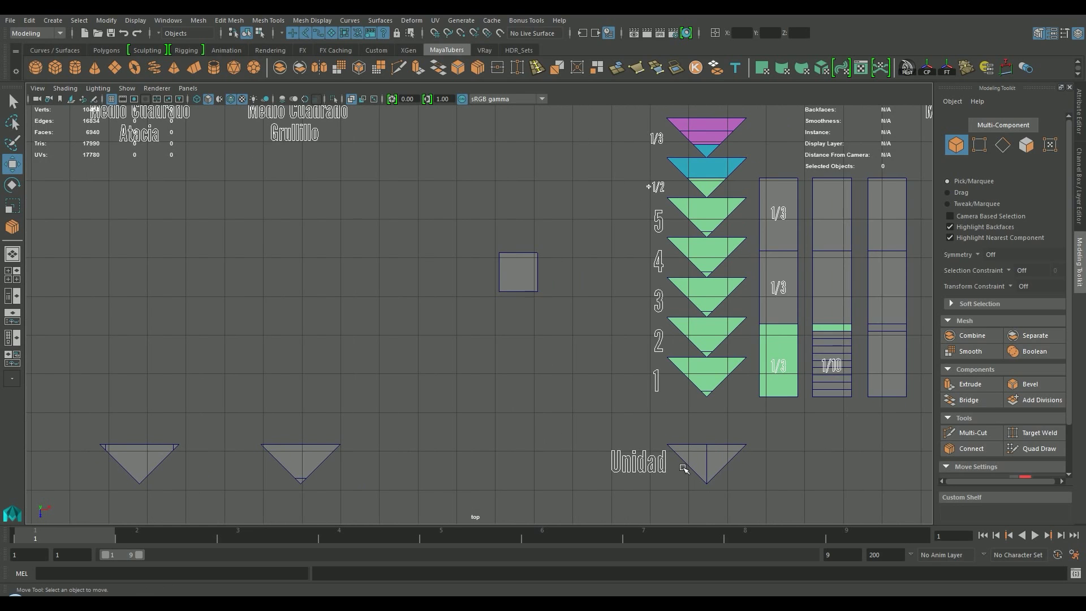
Step: Check the Unidad triangle's central height edge against the Medio Cuadrado Grullillo triangle and the stacked proportion triangles
drag(371, 480, 274, 425)
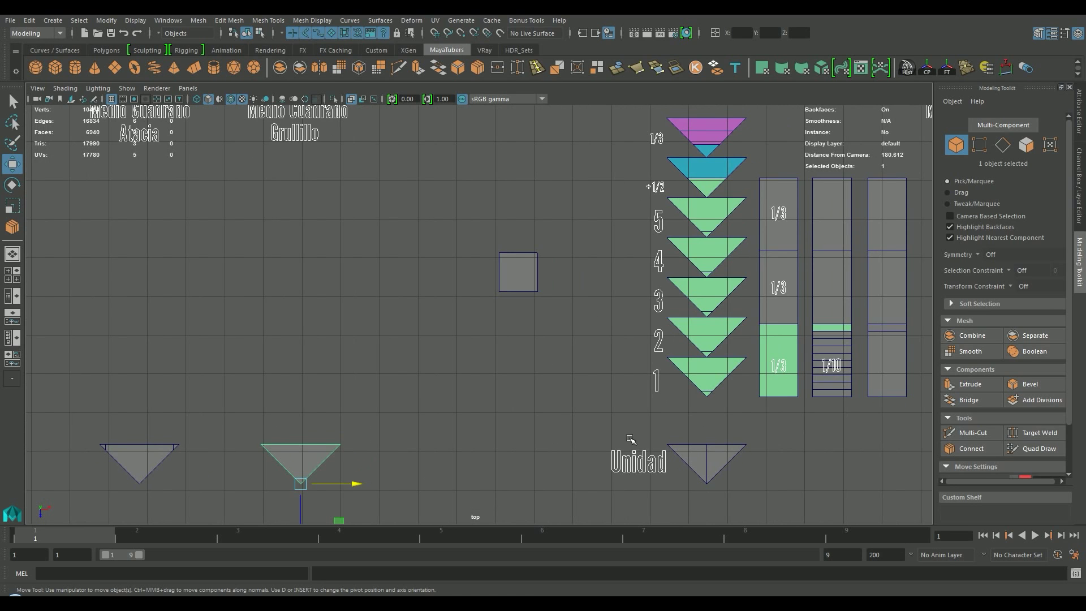
right_drag(710, 452, 716, 255)
click(719, 479)
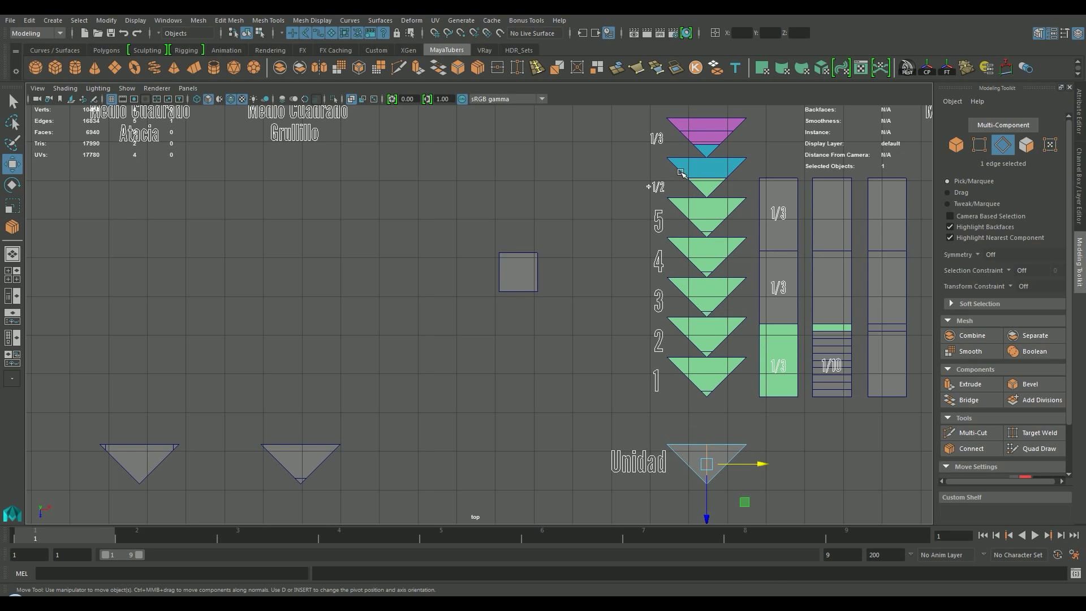
key(F12)
drag(718, 172, 751, 180)
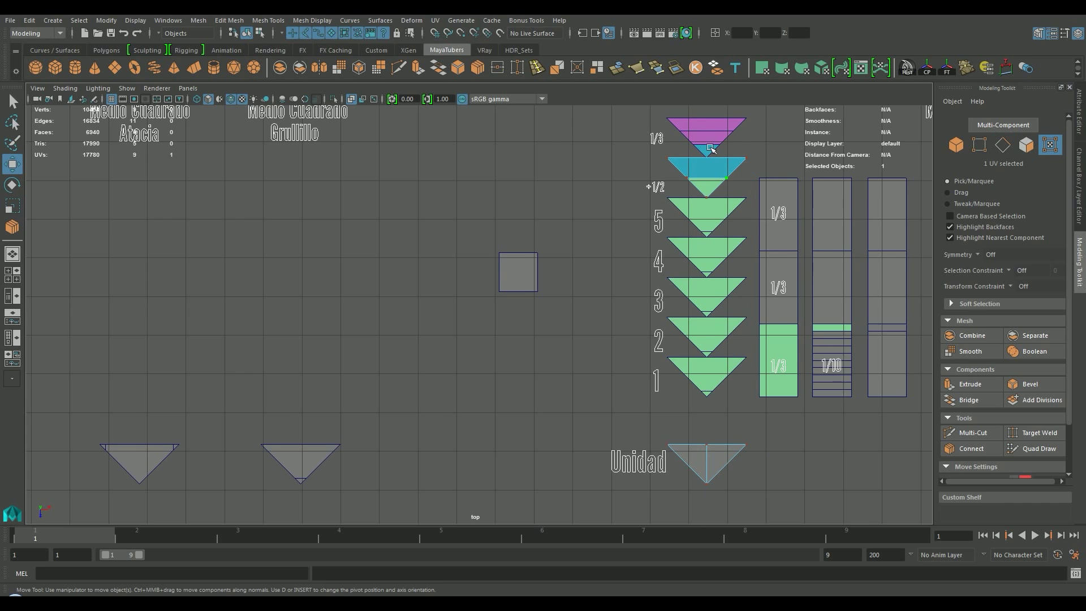
Step: Inspect the coloured Medio Cuadrado Atacia and Grullillo profiles and the Dumbaque Grullillo, Especia A and en Tabla profiles one by one
alt+middle_drag(756, 190, 353, 163)
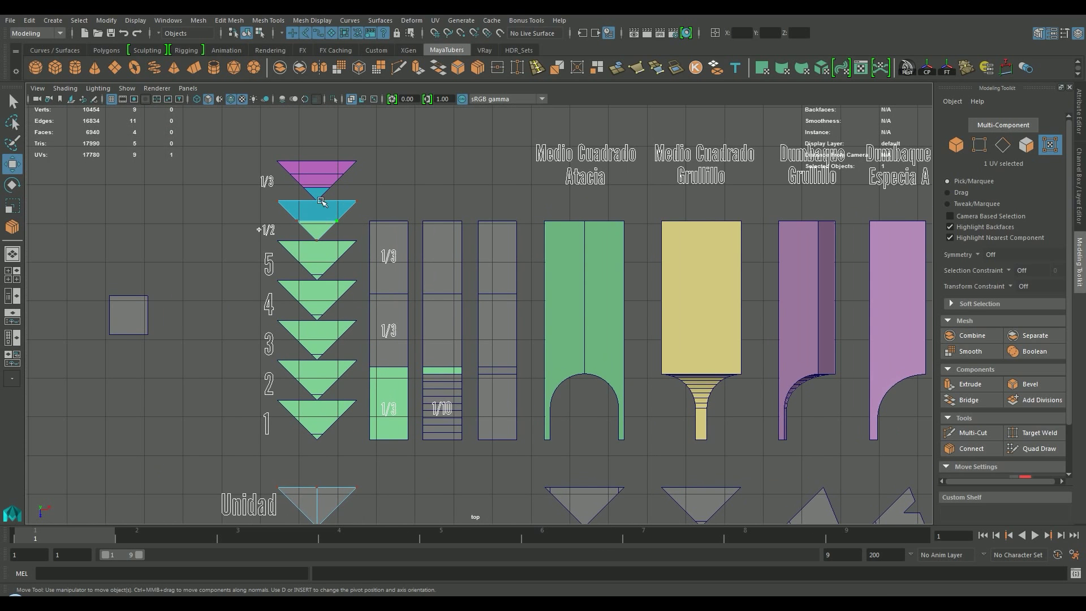
alt+middle_drag(486, 232, 229, 233)
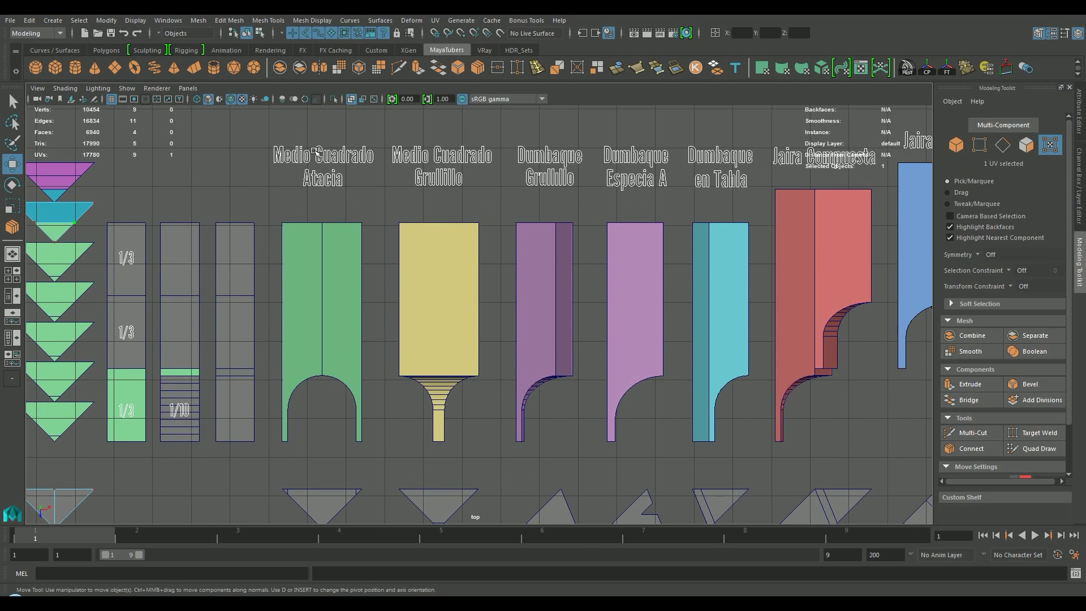
click(339, 247)
click(406, 252)
click(516, 258)
click(622, 270)
click(720, 266)
Step: Inspect the Conza en Tabla, Conza Tabla Abierta and both Jaira Nazarí profiles one by one
alt+middle_drag(731, 287, 378, 287)
click(682, 283)
click(838, 286)
alt+middle_drag(843, 317, 555, 317)
click(745, 289)
click(846, 285)
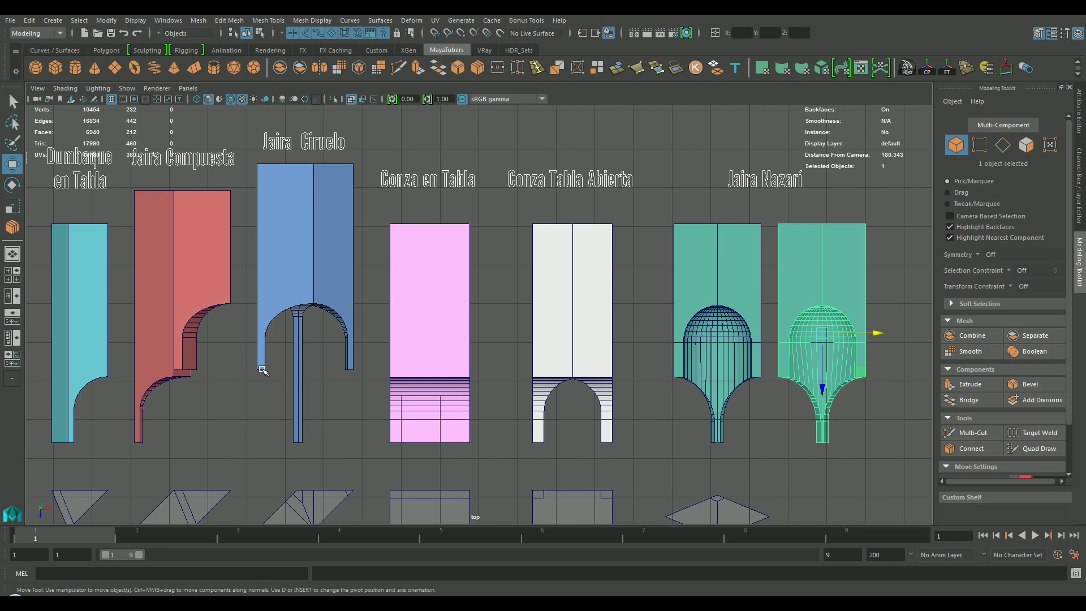
alt+middle_drag(696, 255, 647, 256)
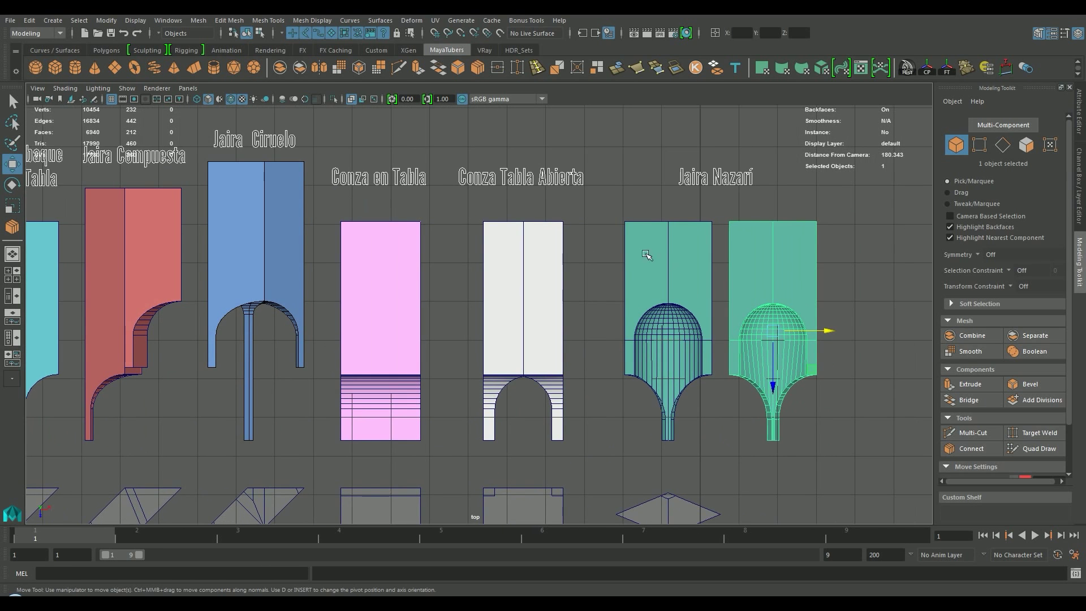
Step: Review the row of coloured profiles again, inspecting the Jaira Ciruelo and Jaira Compuesta pieces
alt+middle_drag(375, 335, 722, 353)
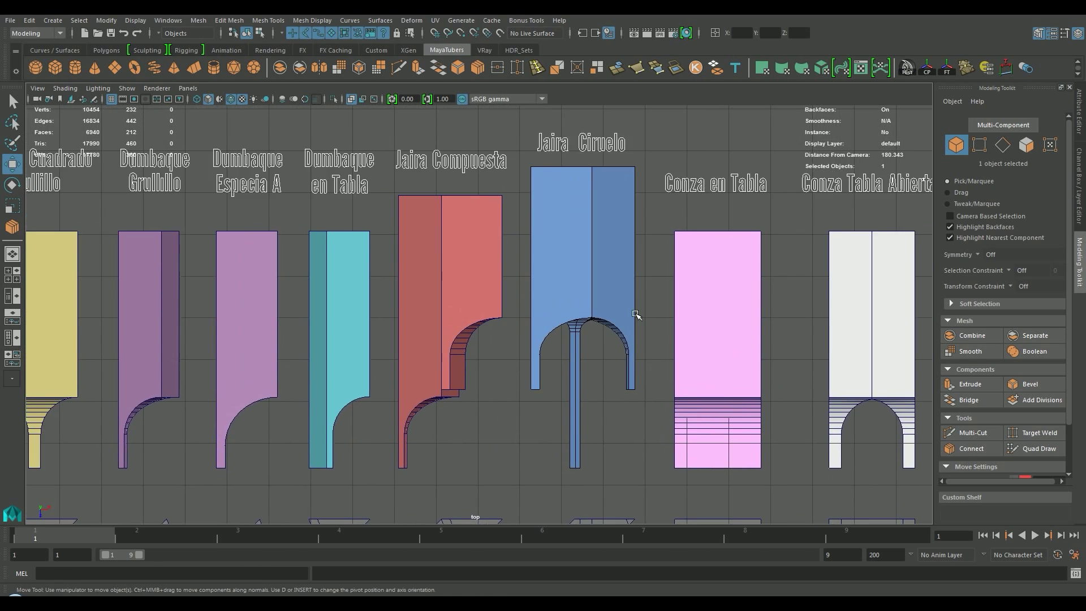
alt+right_drag(638, 315, 534, 299)
alt+middle_drag(534, 298, 634, 300)
alt+middle_drag(724, 324, 628, 318)
alt+right_drag(628, 317, 566, 310)
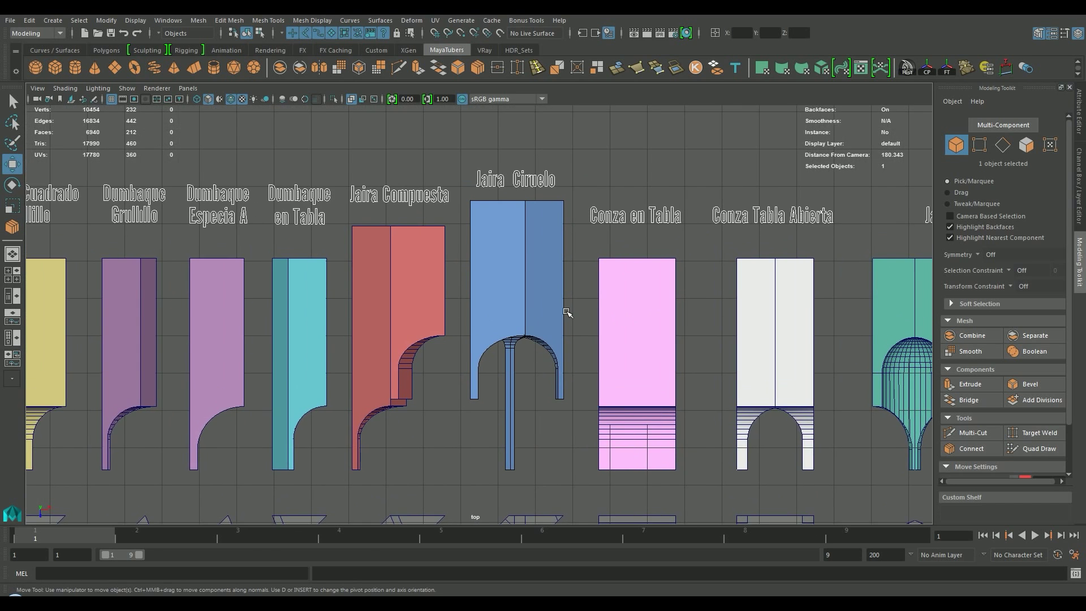
alt+middle_drag(614, 309, 592, 315)
alt+right_drag(593, 316, 570, 315)
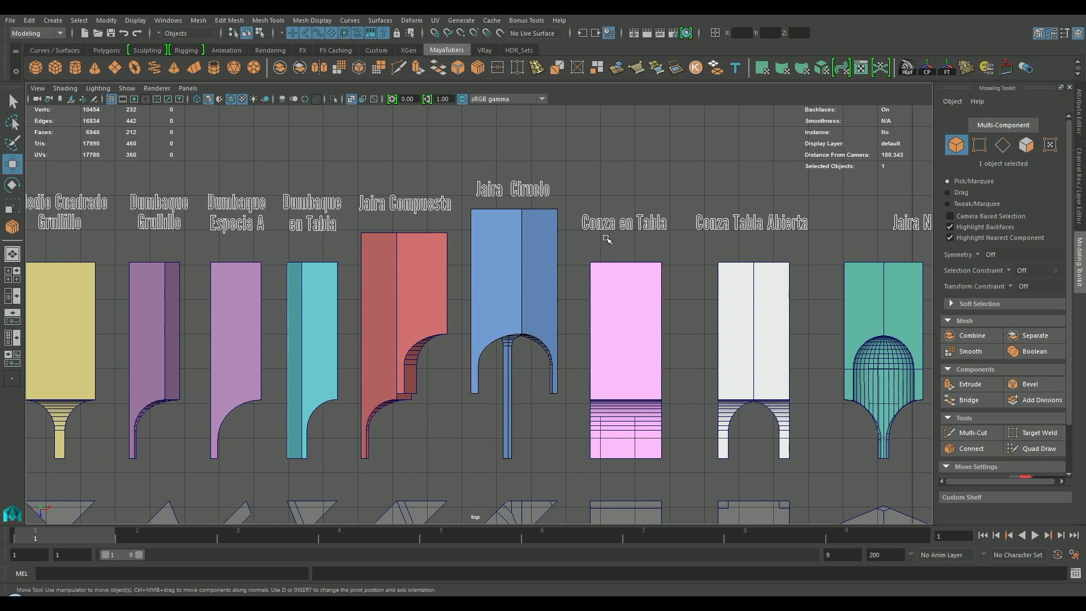
alt+middle_drag(607, 239, 671, 234)
click(577, 221)
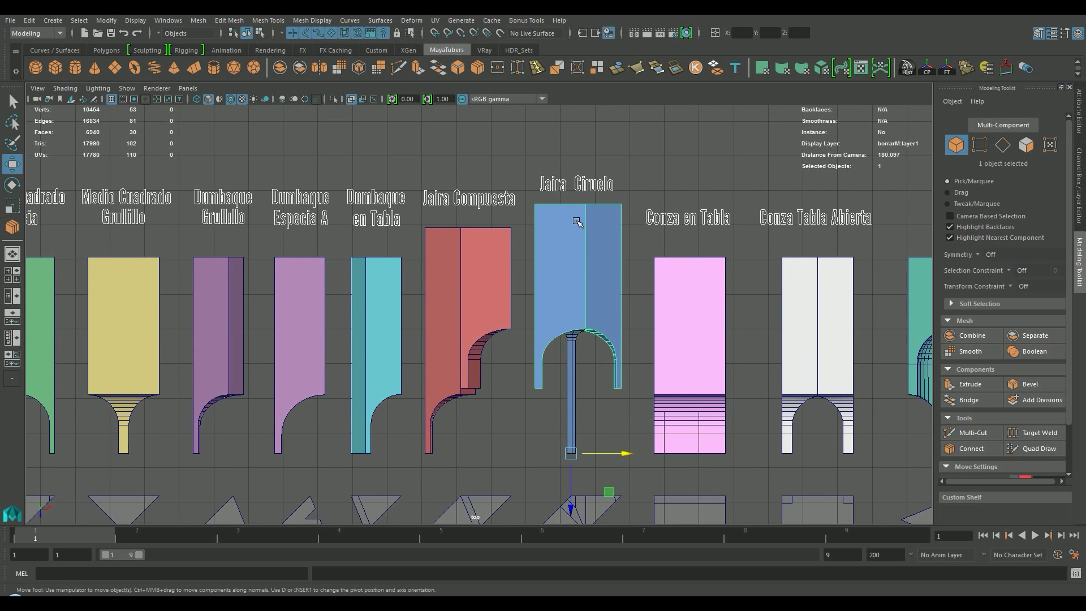
click(440, 280)
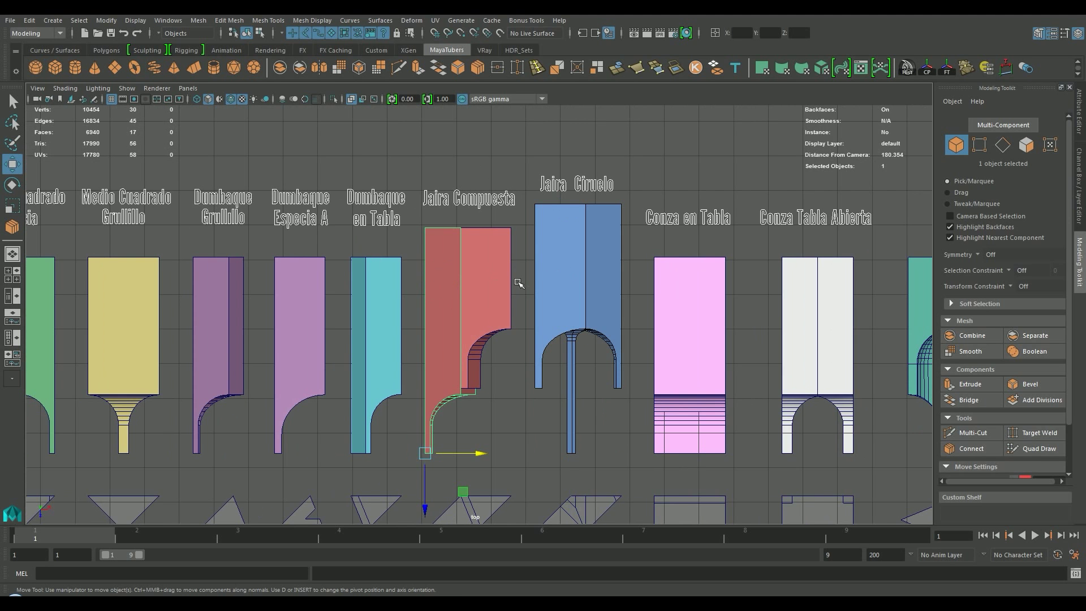
Step: Stretch the loose square plane vertically, snapping its upper and lower vertices to the height of the neighbouring proportion strips
alt+middle_drag(503, 310, 625, 298)
alt+middle_drag(562, 313, 684, 310)
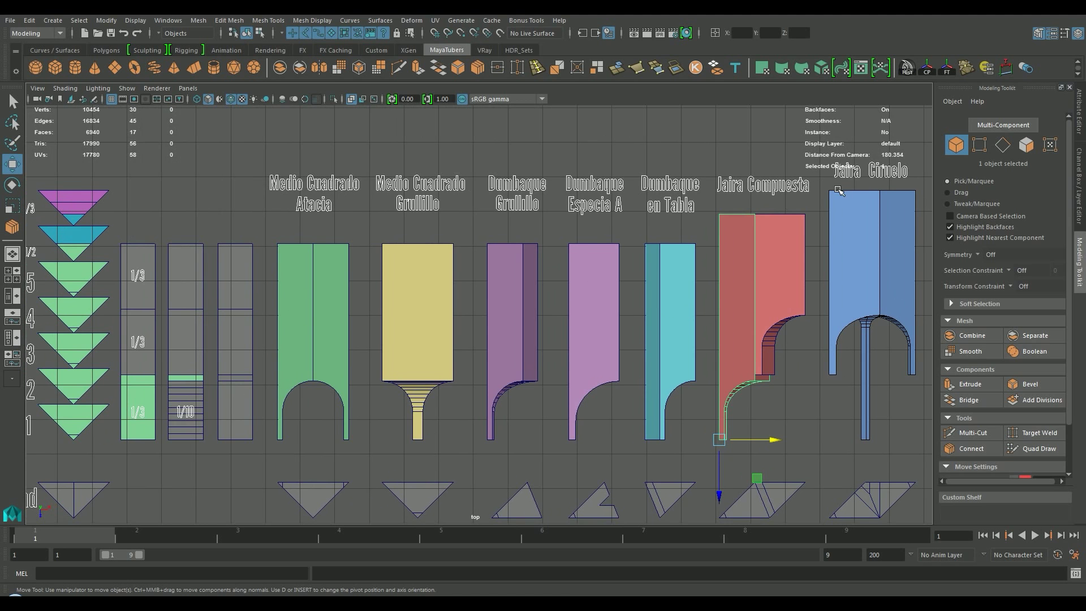
alt+middle_drag(253, 319, 684, 261)
alt+middle_drag(611, 205, 530, 191)
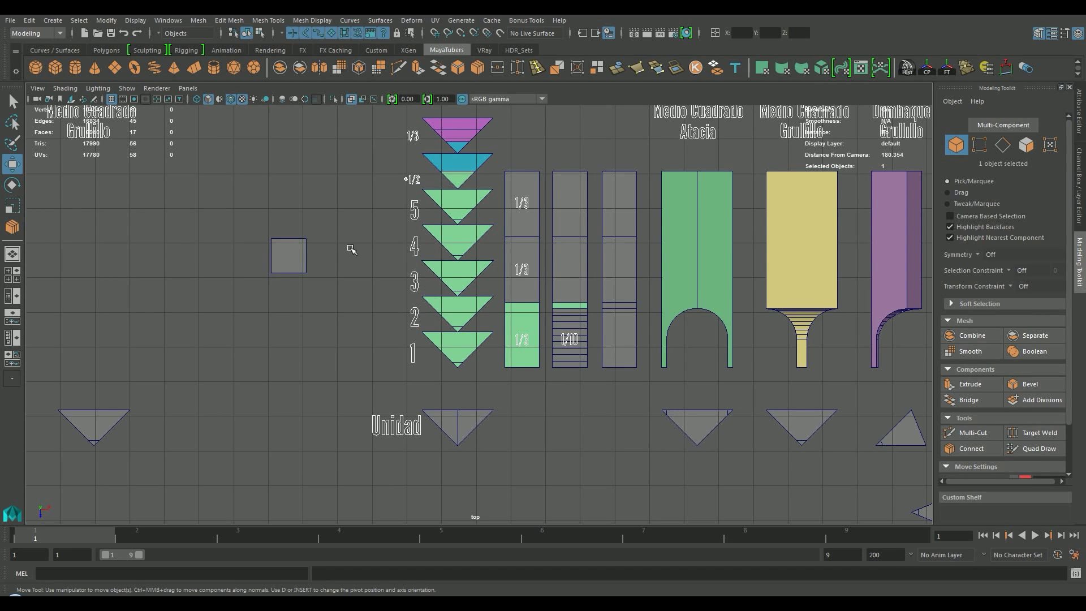
click(292, 256)
right_drag(262, 219, 243, 235)
drag(268, 227, 317, 251)
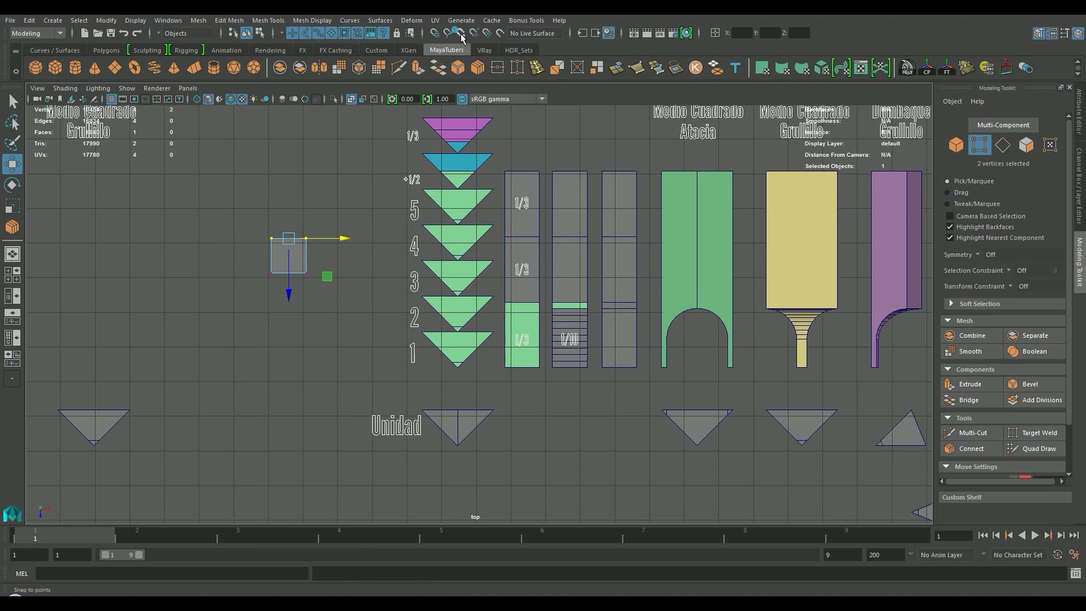
drag(295, 292, 296, 225)
drag(354, 271, 236, 249)
drag(286, 320, 325, 357)
drag(317, 286, 235, 266)
drag(290, 310, 430, 369)
Step: Divide the stretched strip into three equal parts by connecting its two long edges with 2 segments
click(318, 229)
right_drag(320, 232, 311, 201)
drag(317, 221, 226, 264)
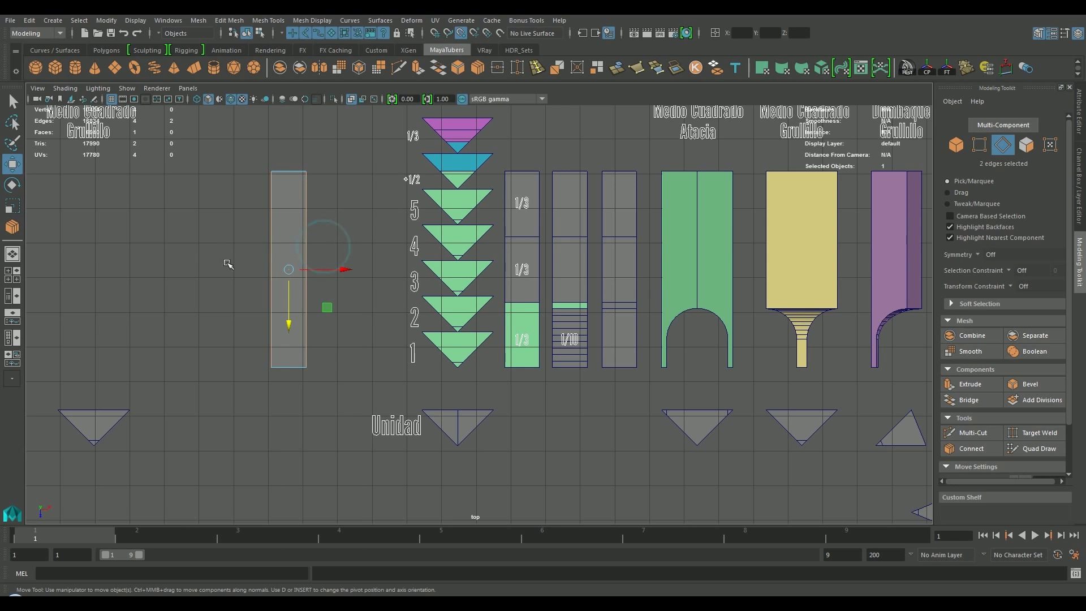
click(970, 448)
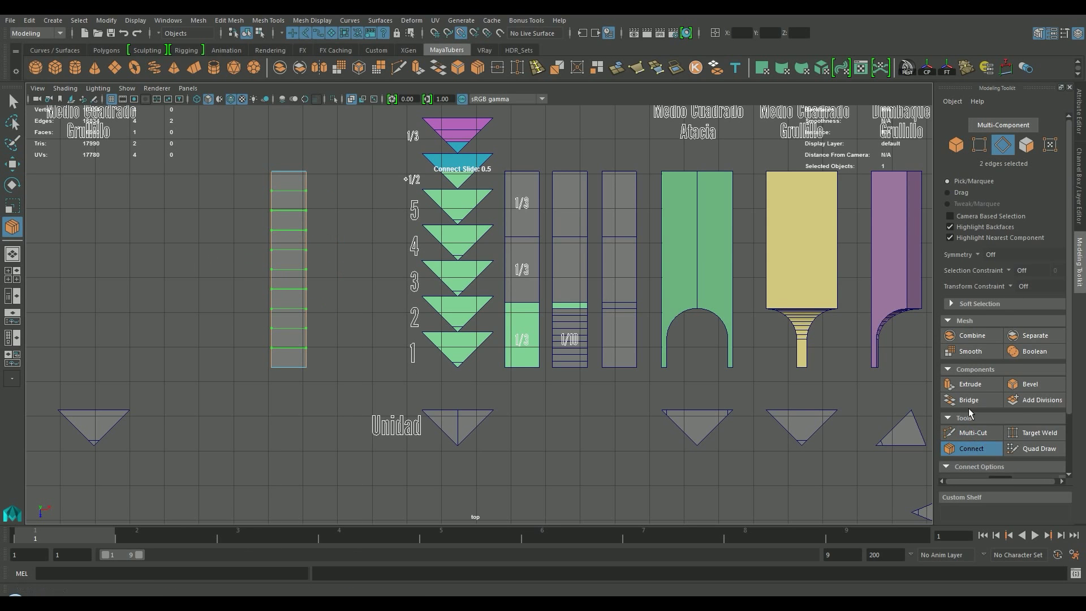
text(2)
key(Return)
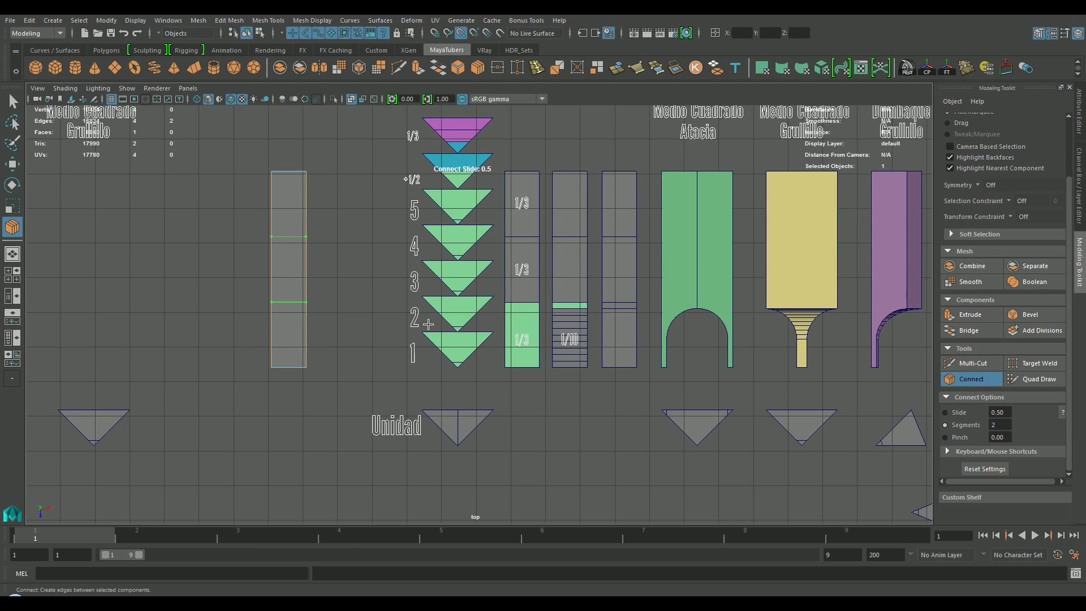
Step: Divide the strip's lowest third into ten equal parts by connecting its side edges with 9 segments
key(w)
key(F11)
click(278, 339)
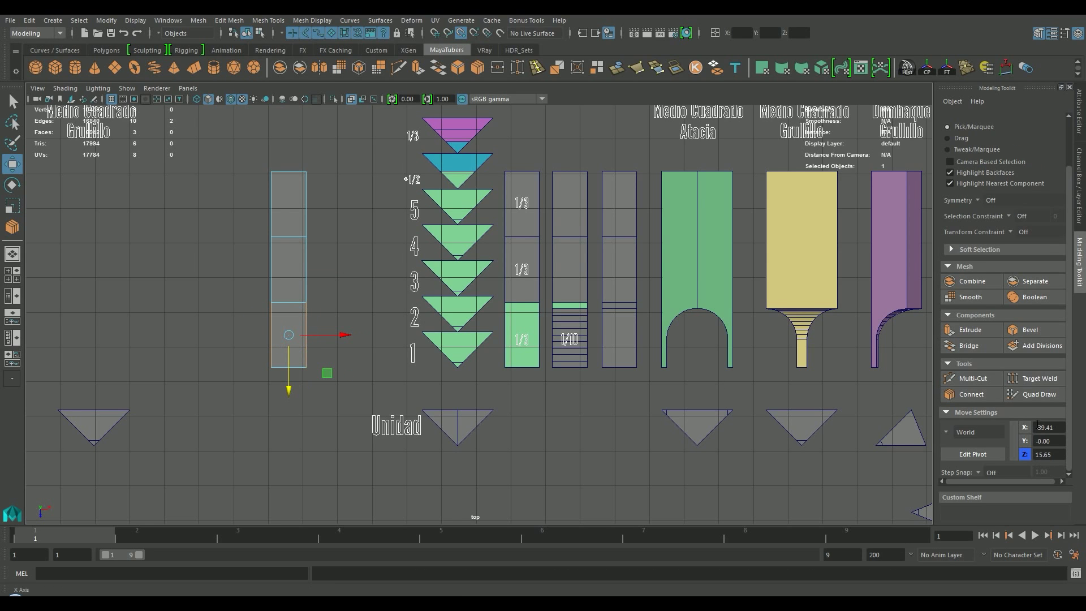
click(982, 395)
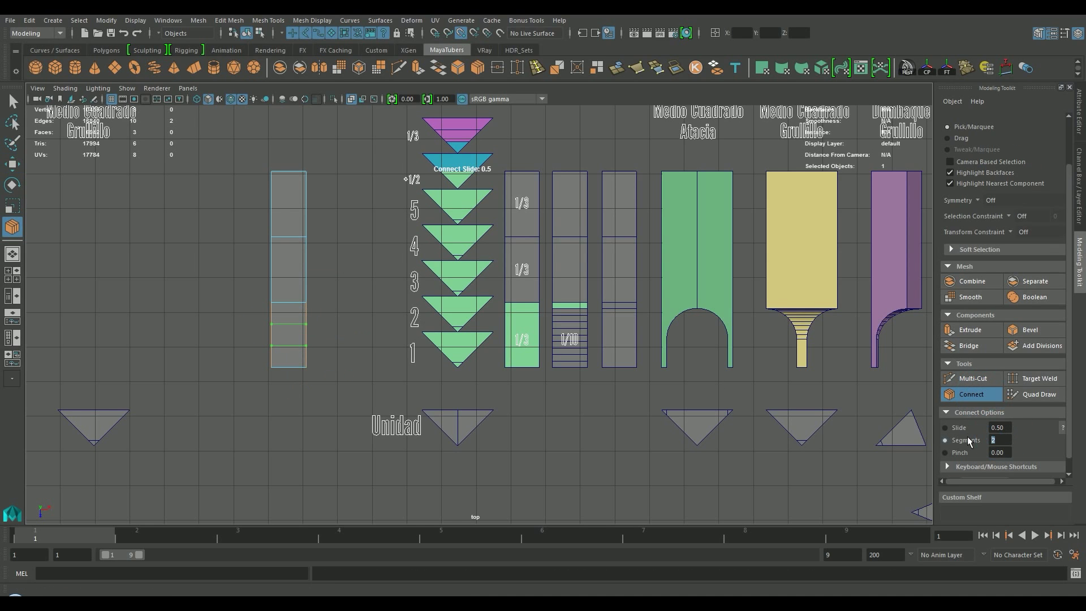
text(9)
key(Return)
key(w)
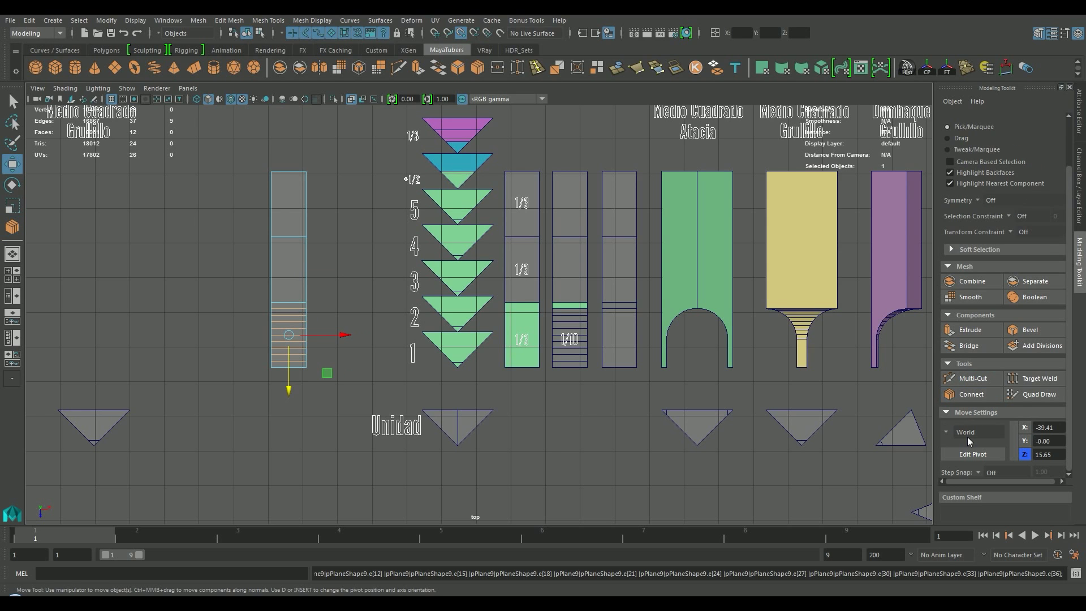
Step: Delete the dividing edges in the strip's lowest third, keeping only the uppermost one-tenth line
ctrl+click(288, 315)
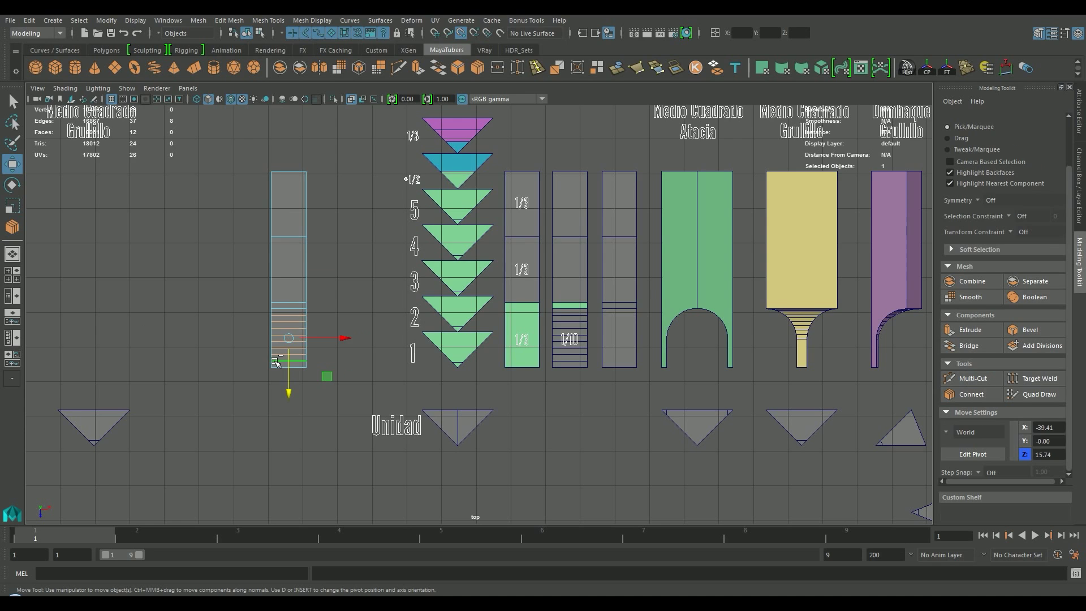
key(ctrl+Delete)
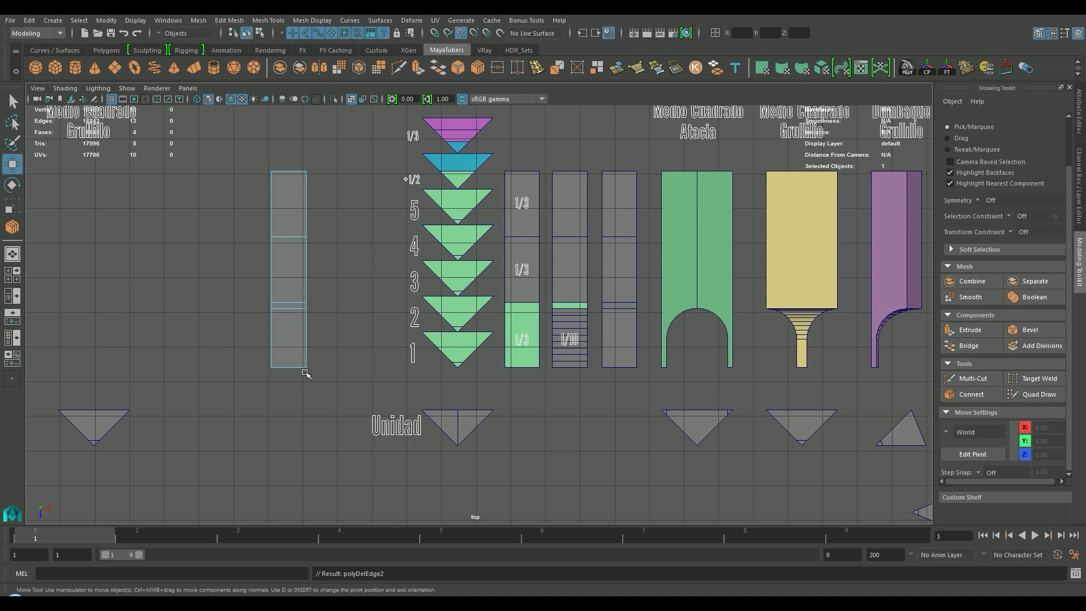
Step: Compare the divided strip with the third reference strip and delete the strip that was just divided
click(620, 187)
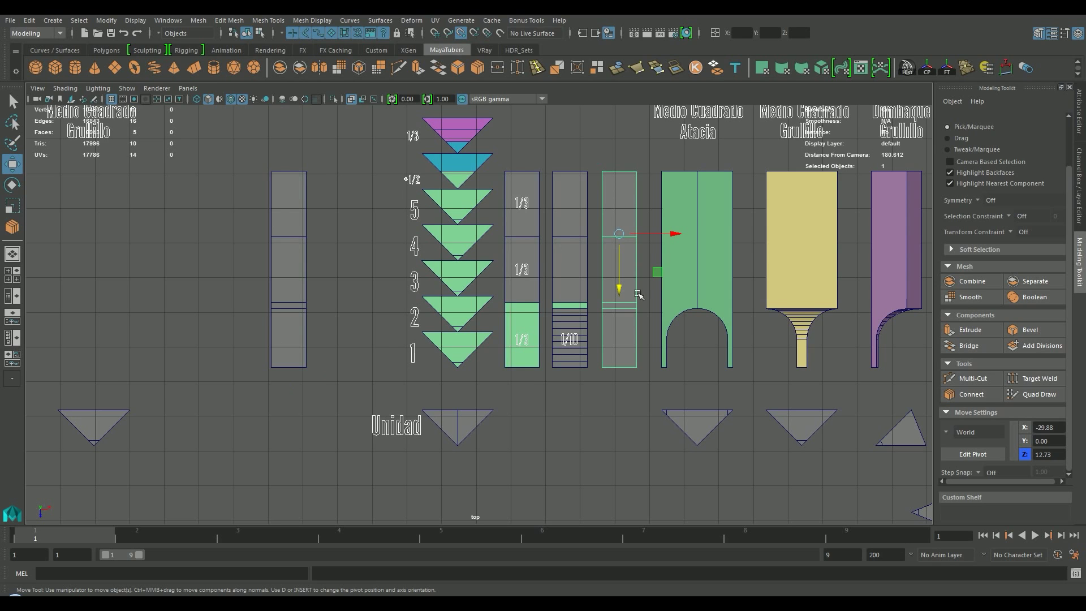
alt+middle_drag(677, 311, 636, 313)
drag(301, 354, 198, 222)
key(Delete)
Step: Try to slide the third strip's one-tenth edge across to the Atacia and Grullillo arch profiles, and undo the moves
alt+middle_drag(519, 316, 357, 312)
alt+middle_drag(459, 334, 369, 281)
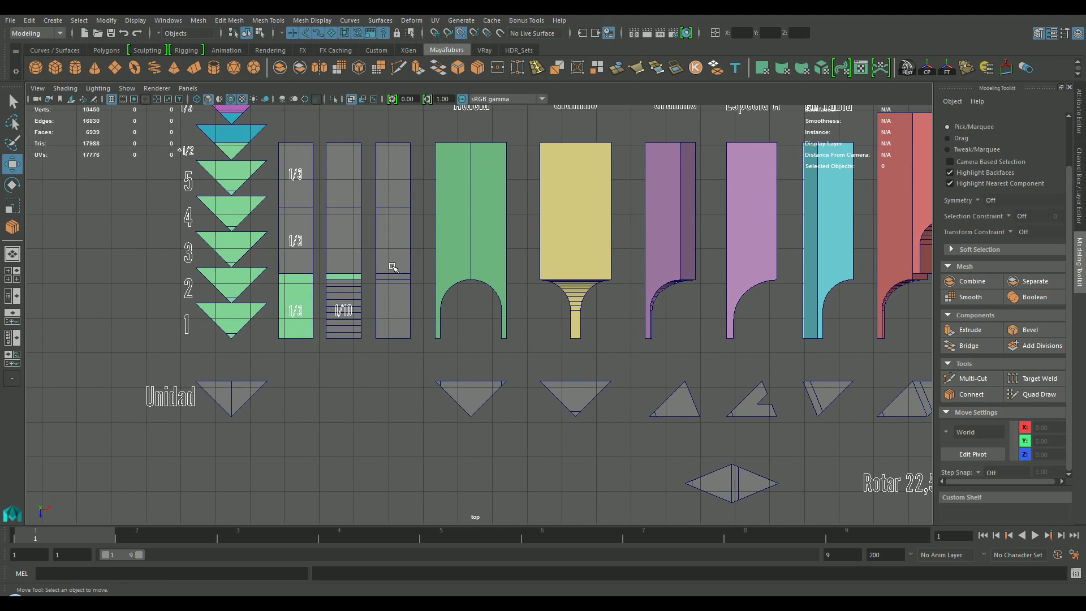
click(390, 273)
right_drag(389, 279, 365, 278)
click(389, 280)
drag(444, 280, 522, 281)
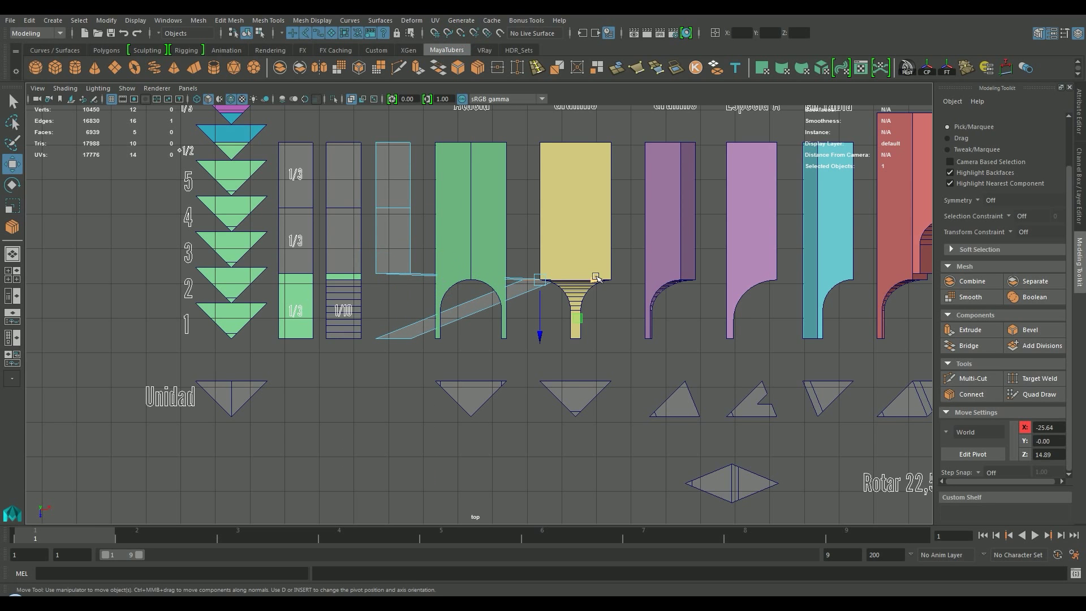
scroll(764, 299, up, 3)
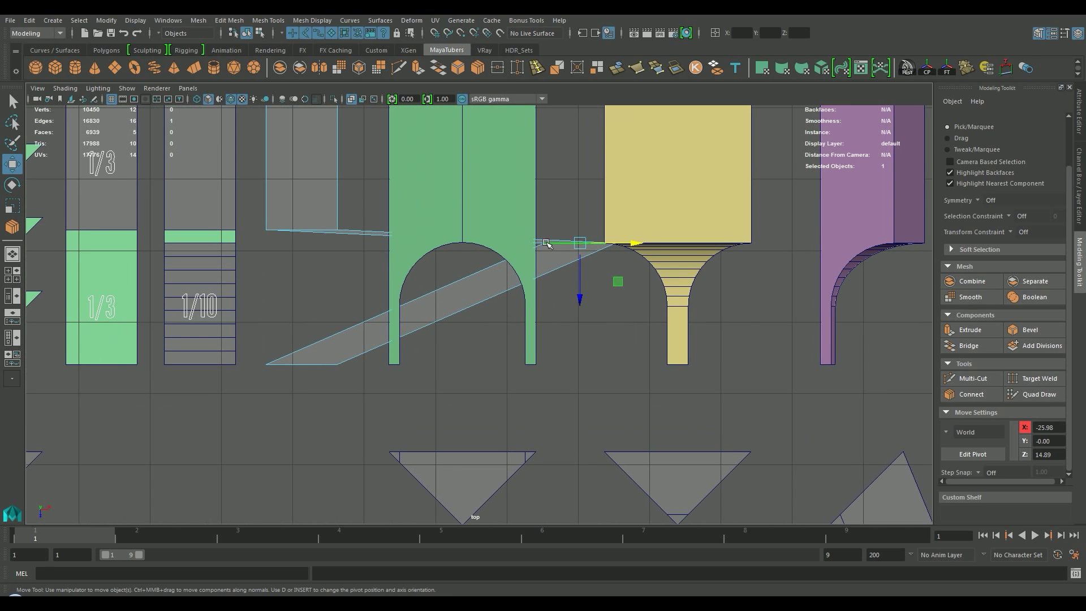
drag(635, 243, 518, 255)
key(ctrl+z)
key(ctrl+z)
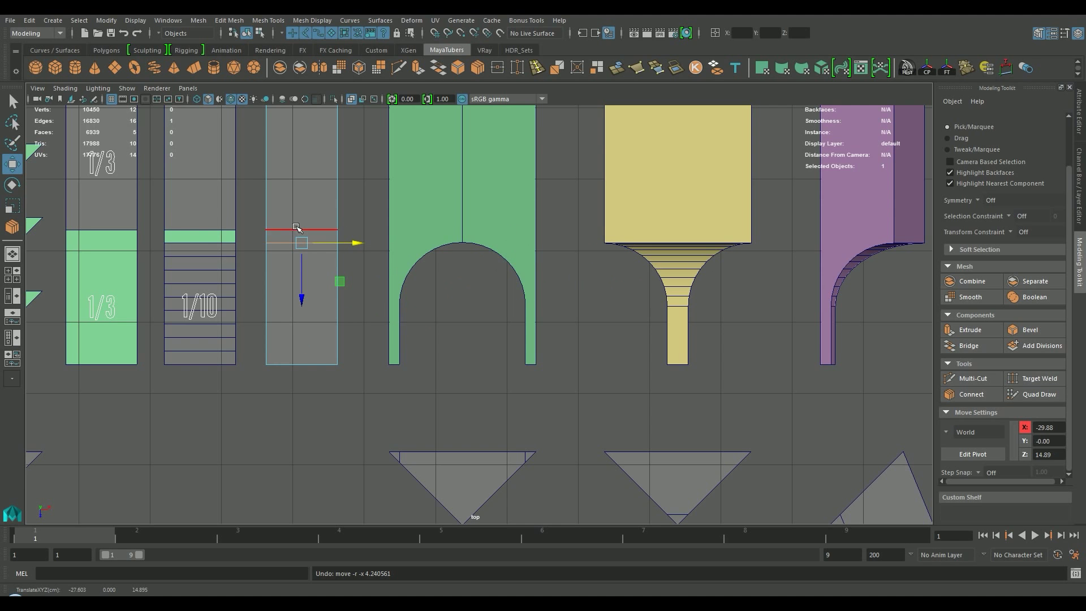
Step: Examine the arch heights of the Jaira Compuesta, Jaira Ciruelo and Dumbaque profiles against the proportion strips
alt+middle_drag(582, 345, 203, 341)
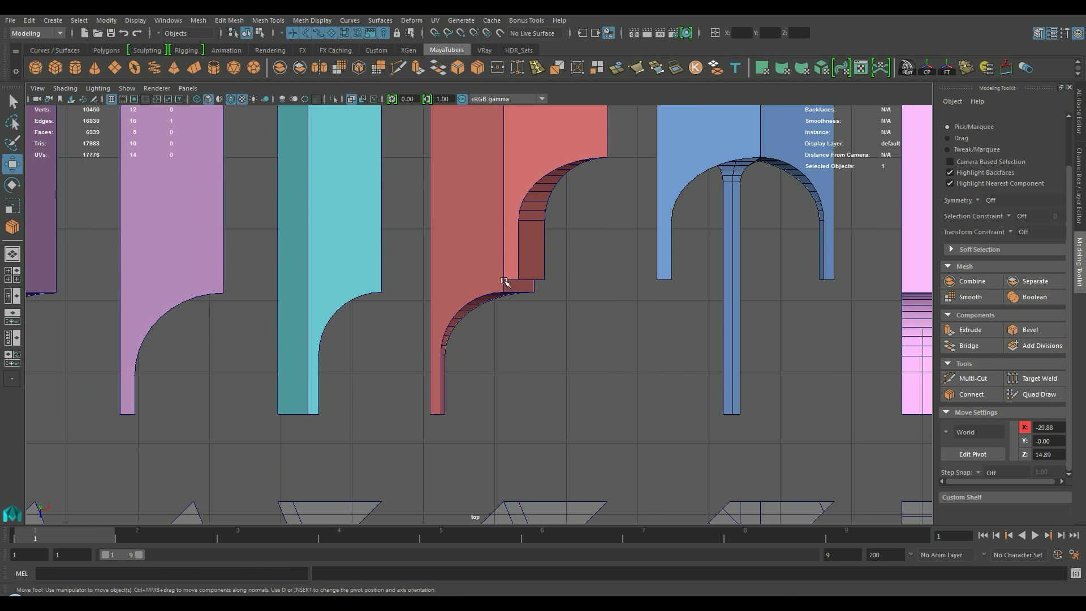
scroll(507, 285, down, 4)
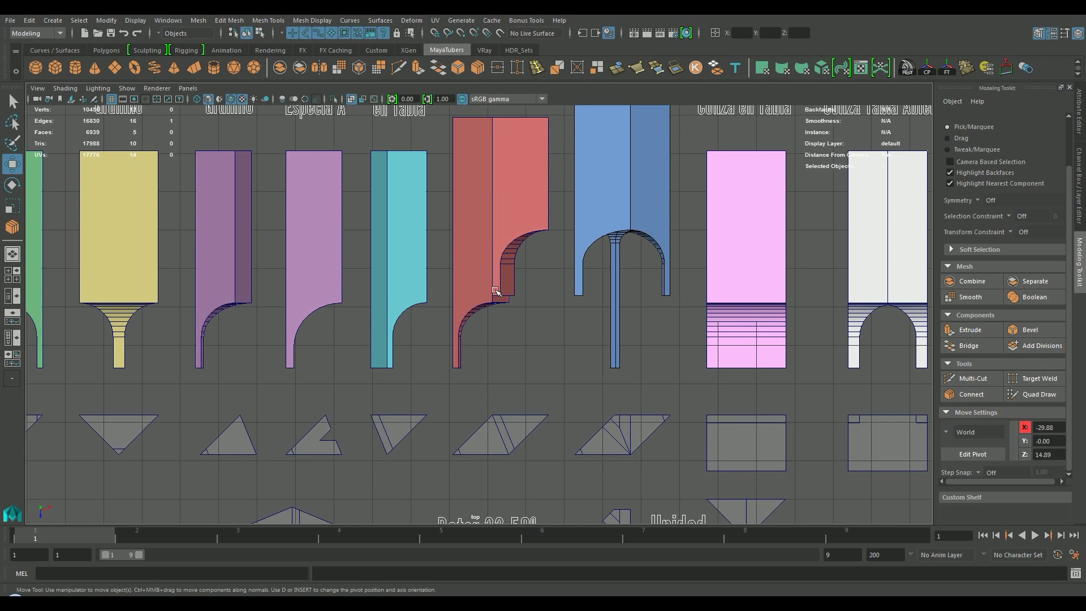
alt+middle_drag(506, 199, 492, 259)
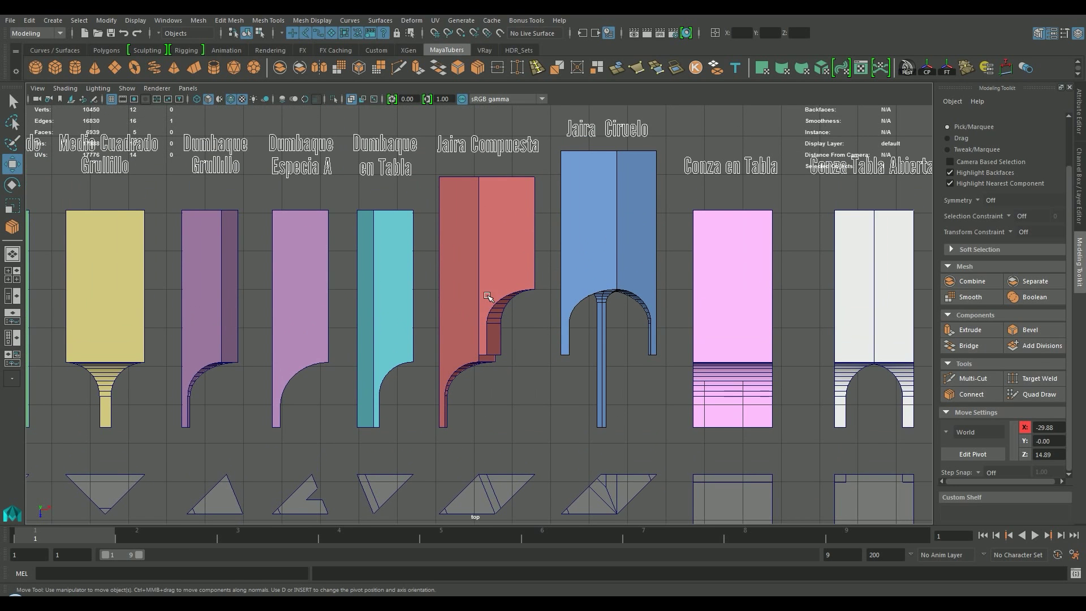
alt+middle_drag(516, 366, 482, 327)
alt+middle_drag(414, 388, 634, 377)
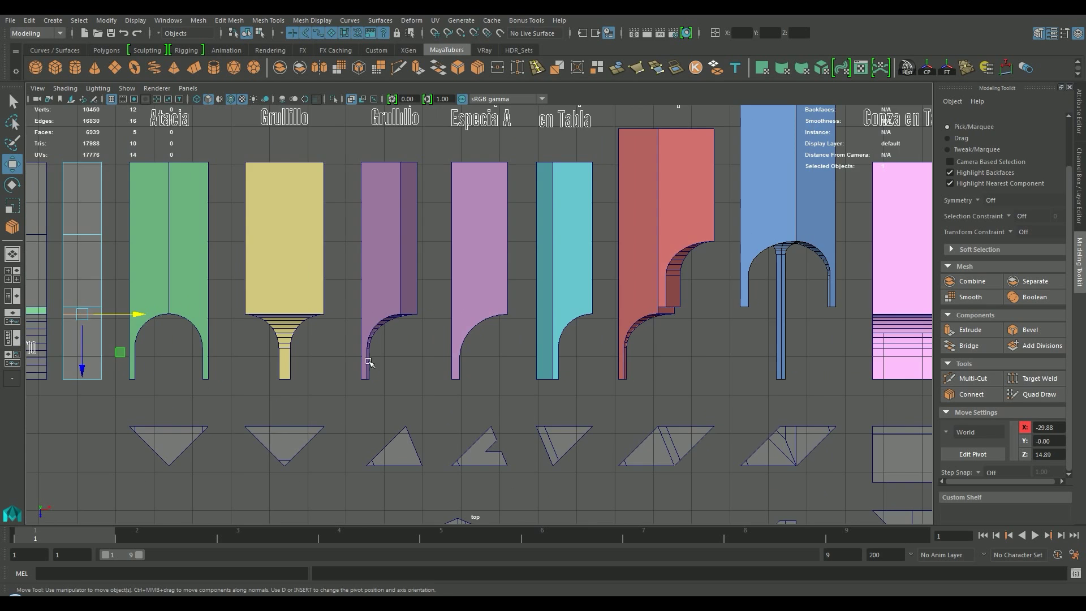
alt+middle_drag(287, 372, 477, 350)
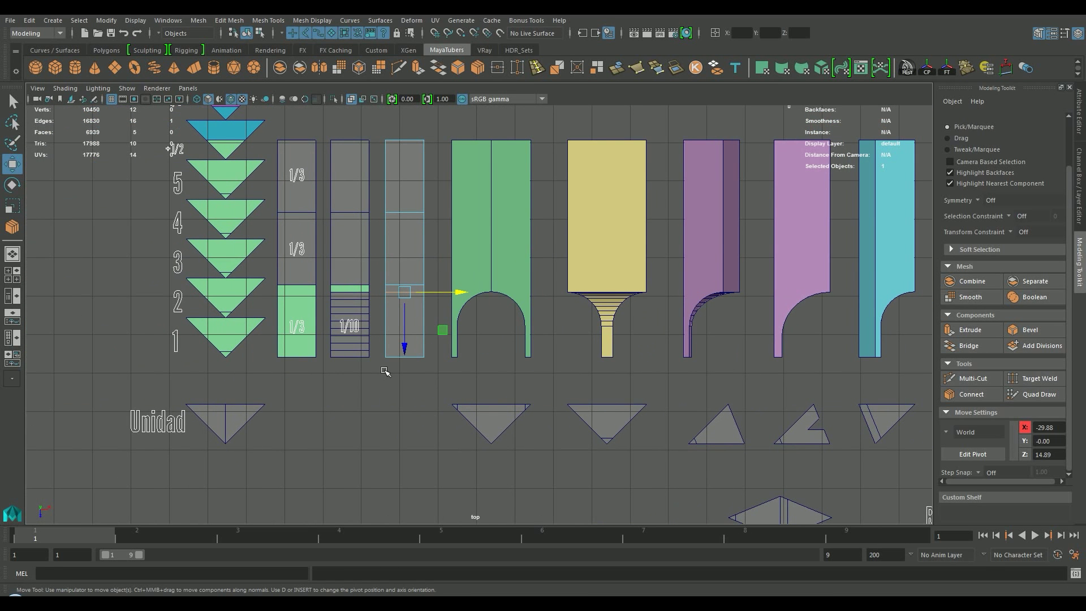
mouse_move(378, 367)
alt+middle_down()
mouse_move(634, 343)
mouse_move(809, 390)
alt+middle_up()
alt+middle_drag(499, 366, 696, 366)
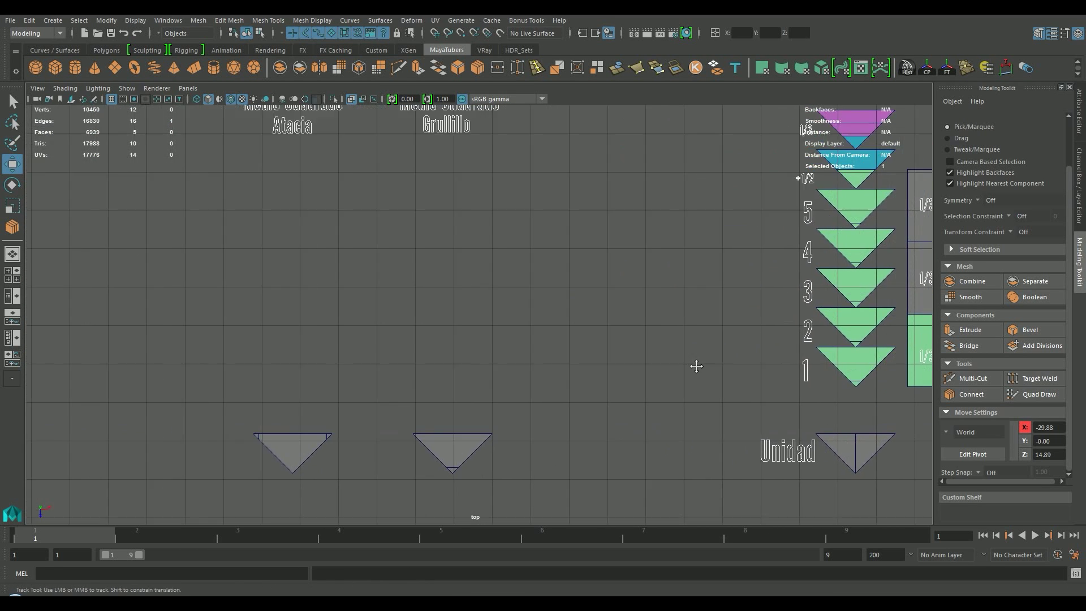
Step: Duplicate the Medio Cuadrado Grullillo triangle and place the copy beside it, on the side towards the Unidad triangle
click(453, 461)
scroll(464, 458, up, 5)
scroll(429, 442, up, 4)
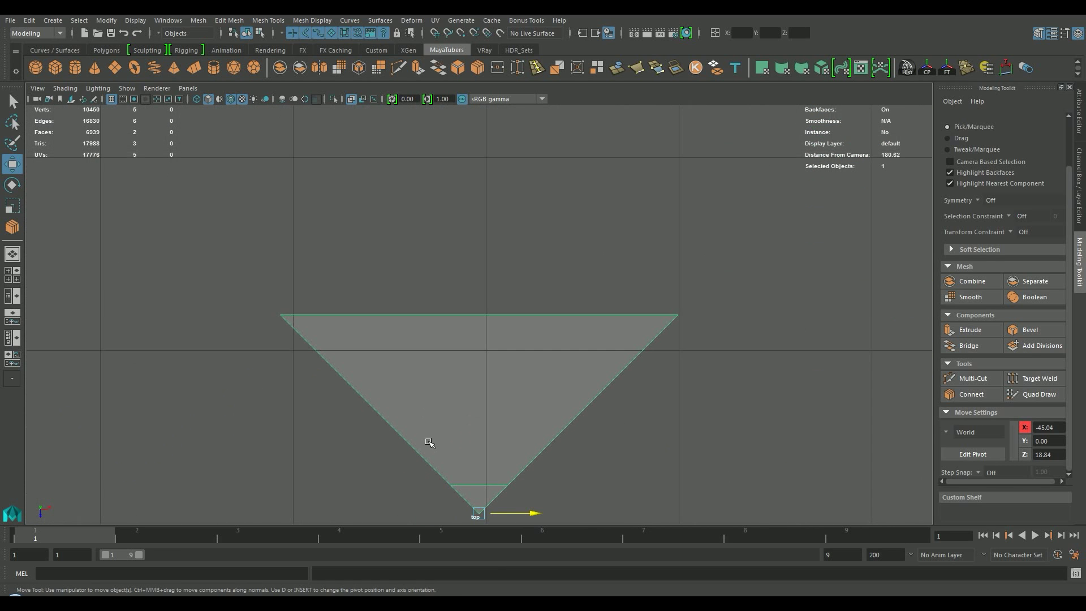
scroll(509, 439, up, 1)
scroll(508, 425, down, 6)
scroll(504, 427, up, 1)
alt+middle_drag(504, 427, 452, 458)
key(ctrl+d)
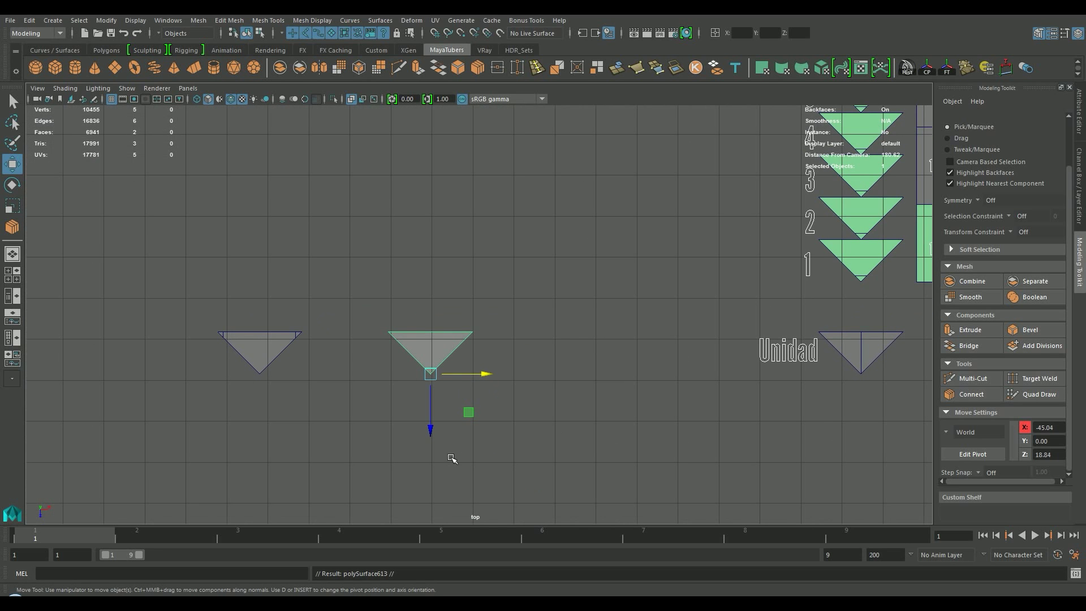
drag(481, 374, 607, 374)
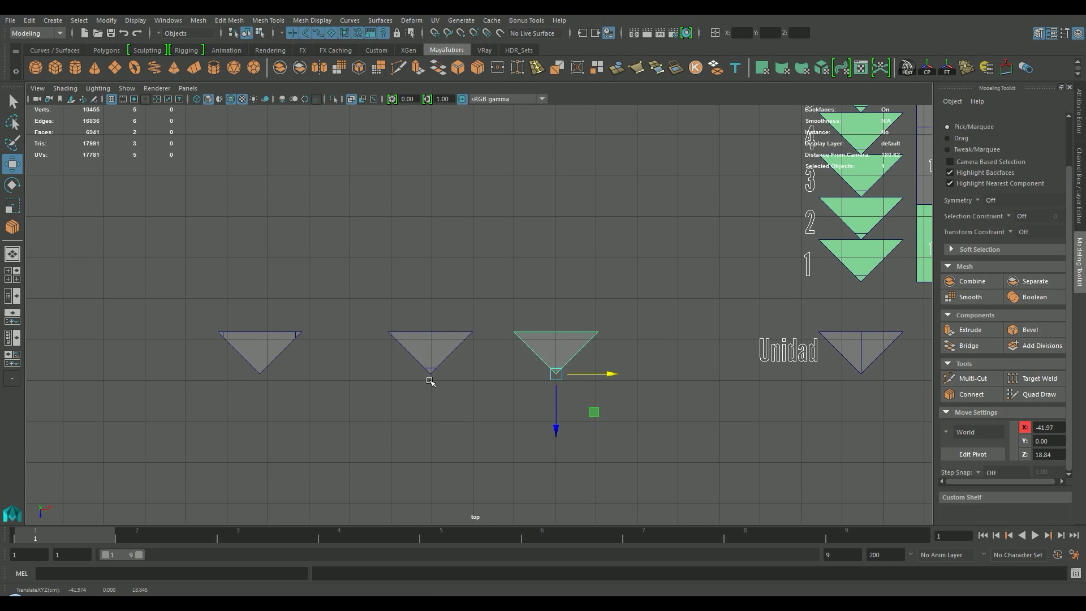
Step: Delete the line cutting off the original triangle's tip, and delete the copy's large face so only its small tip remains
right_drag(433, 368, 438, 252)
click(434, 368)
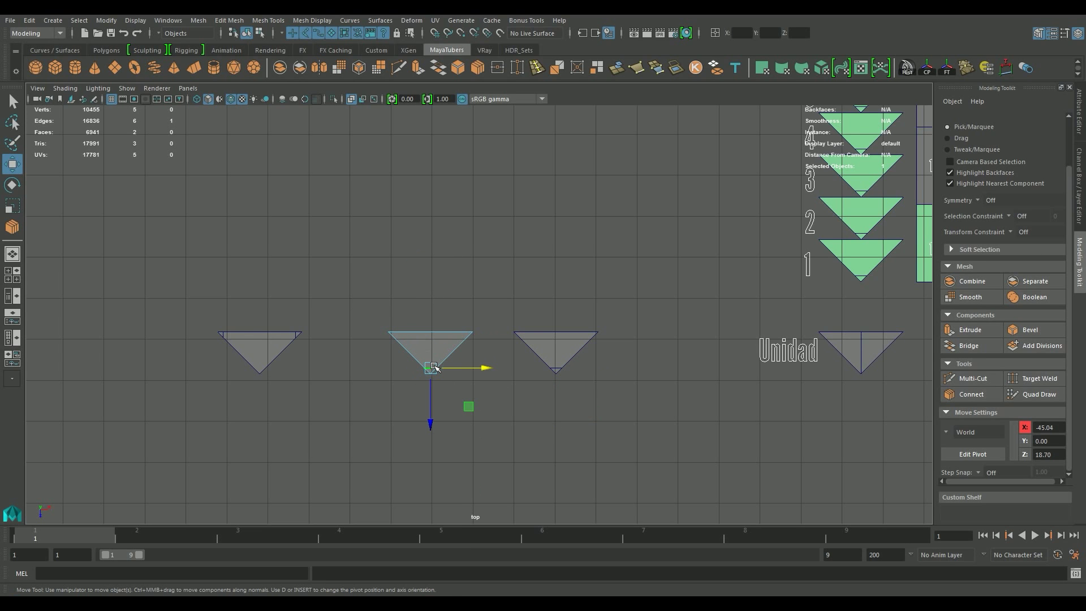
key(Delete)
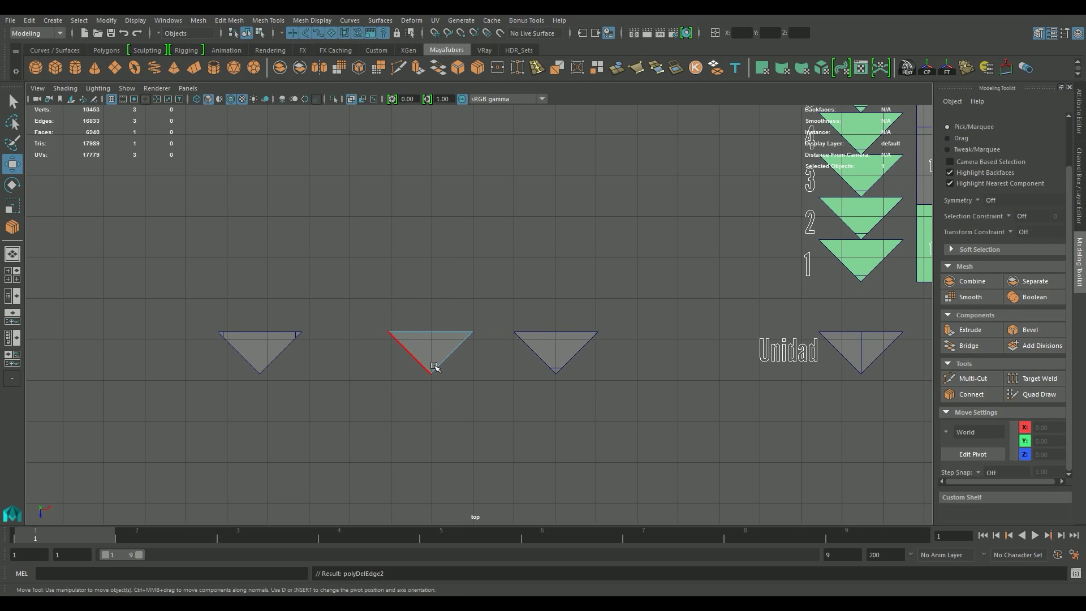
right_drag(569, 289, 570, 317)
click(571, 345)
key(Delete)
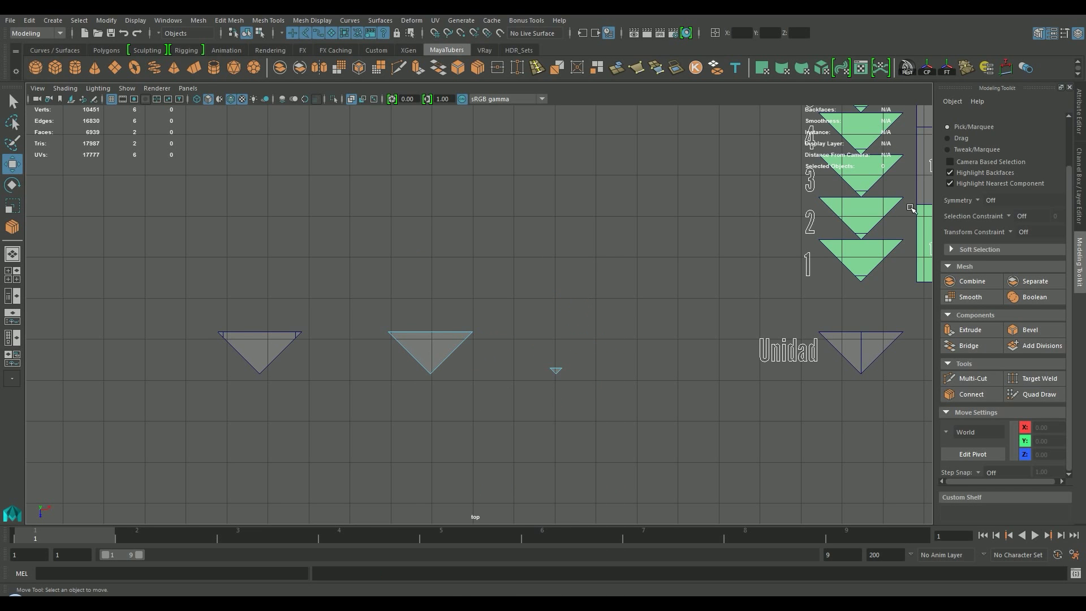
Step: Extrude the small tip's upper edge along the world Z axis by about -0.883, snapping it to the neighbouring triangle's upper corner
click(1079, 187)
right_drag(560, 287, 573, 265)
click(564, 368)
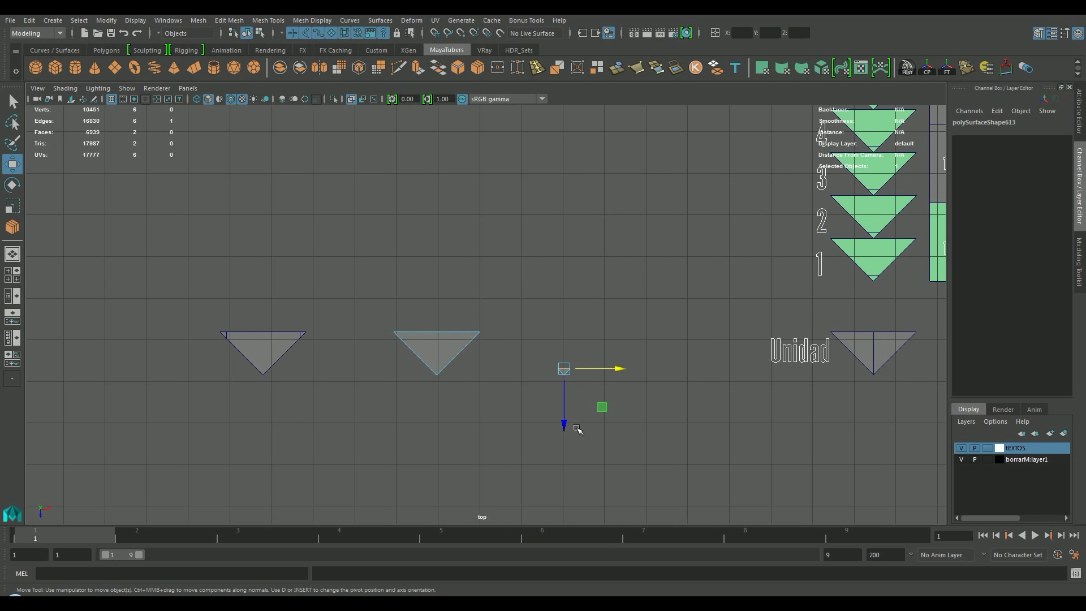
key(ctrl+e)
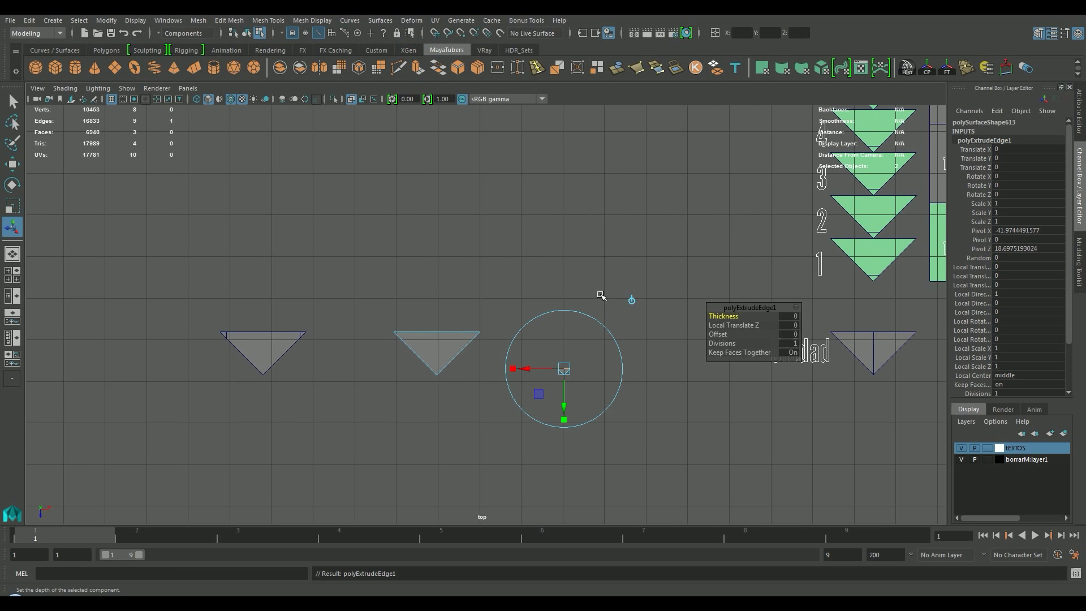
click(633, 300)
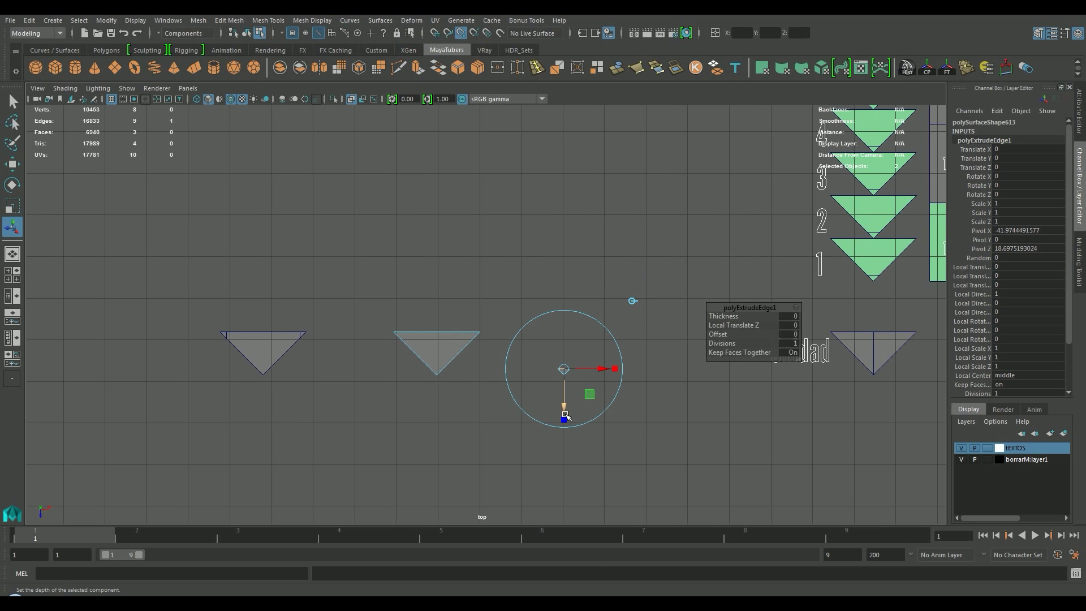
drag(563, 416, 479, 333)
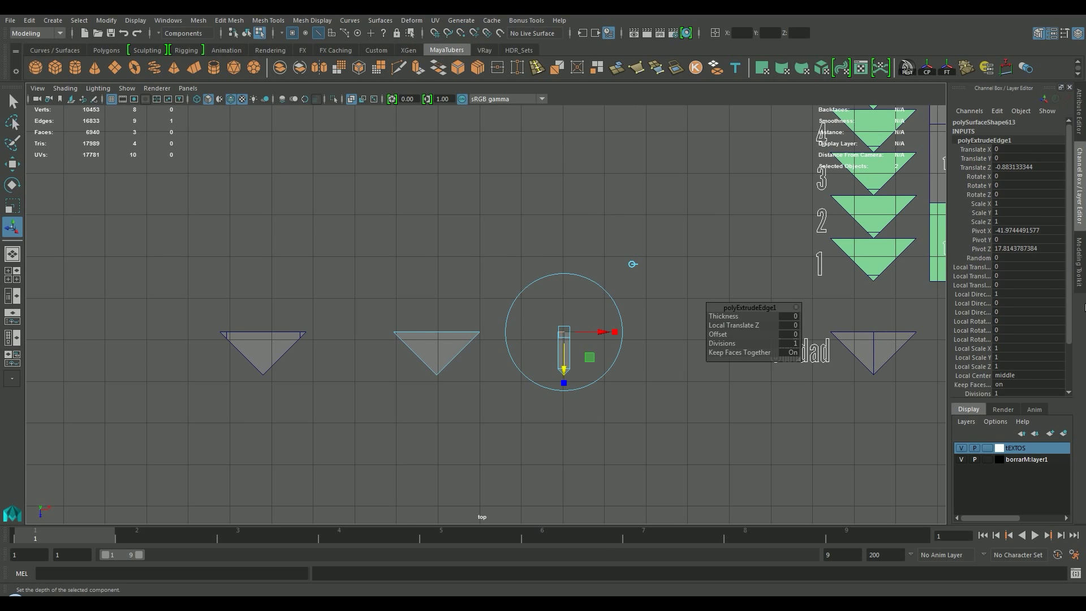
Step: Reset the channel display settings to default, and set their precision to 10 decimal places
double_click(1024, 166)
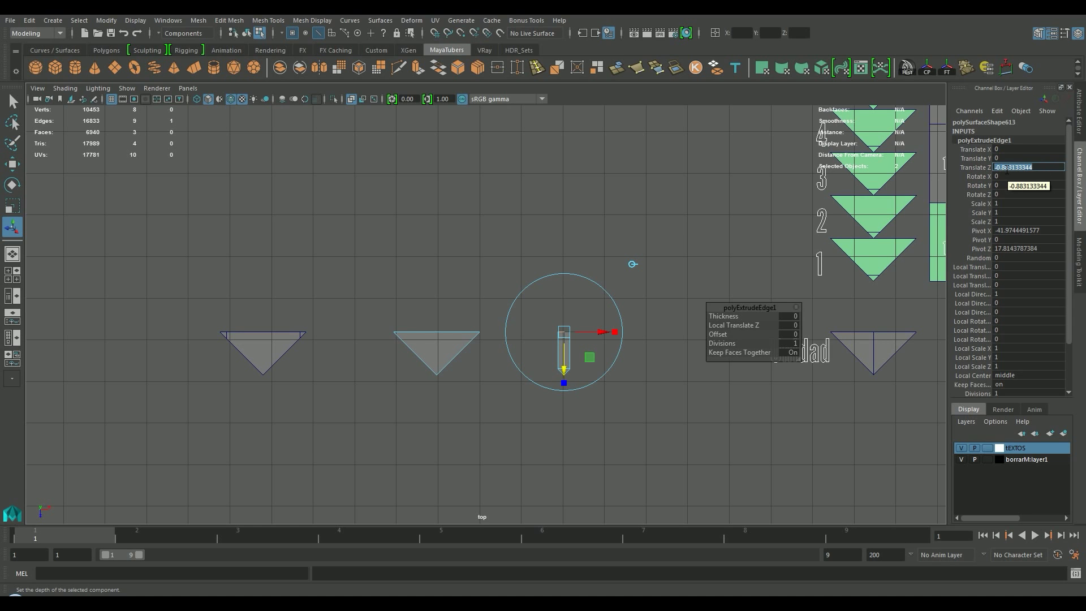
alt+middle_drag(611, 356, 536, 374)
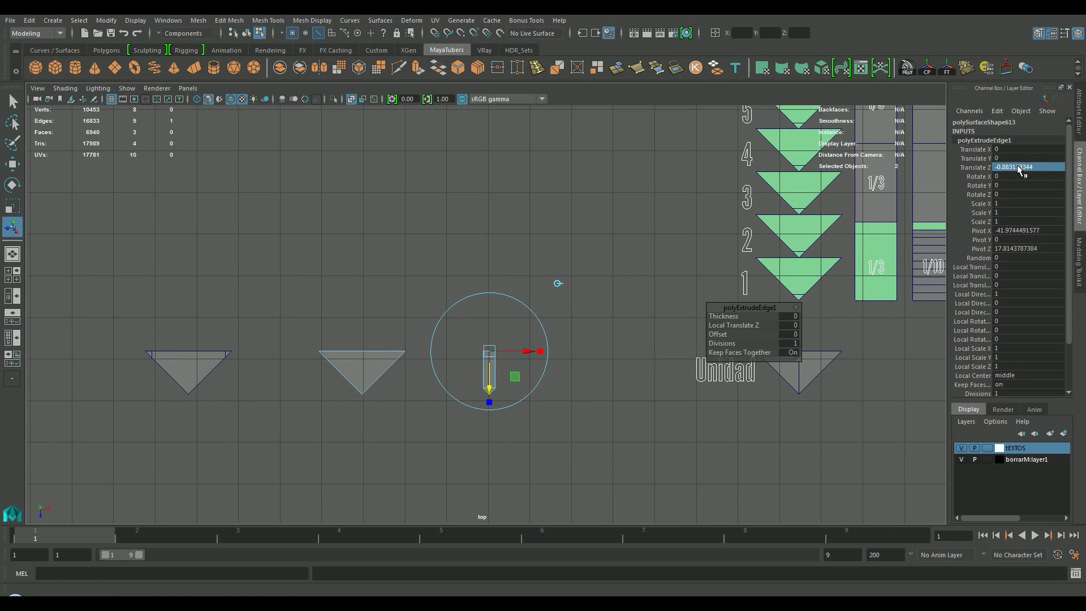
click(1000, 110)
mouse_move(1007, 331)
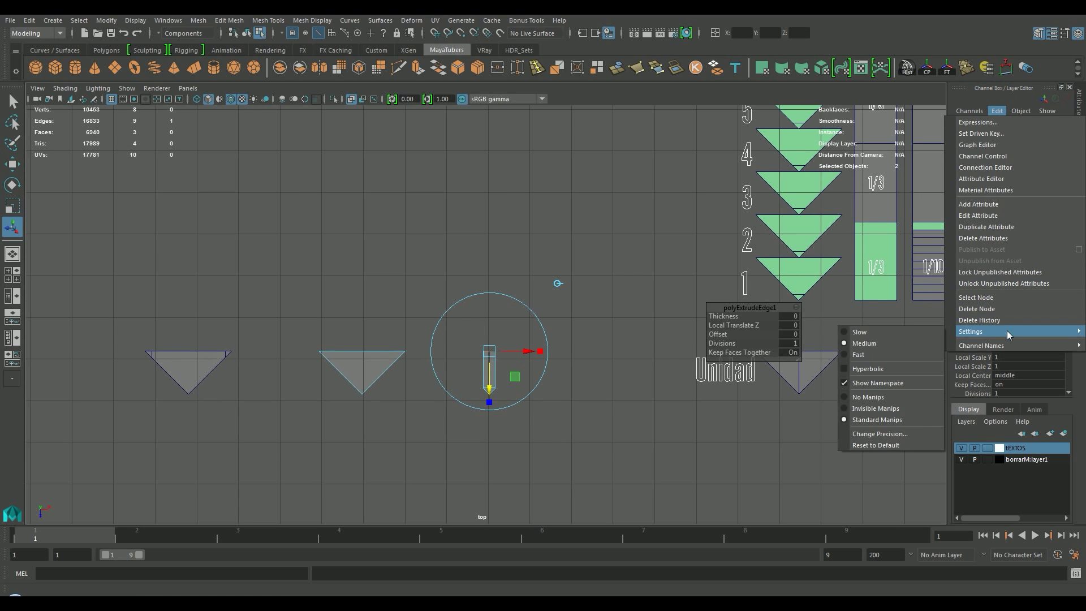
click(881, 445)
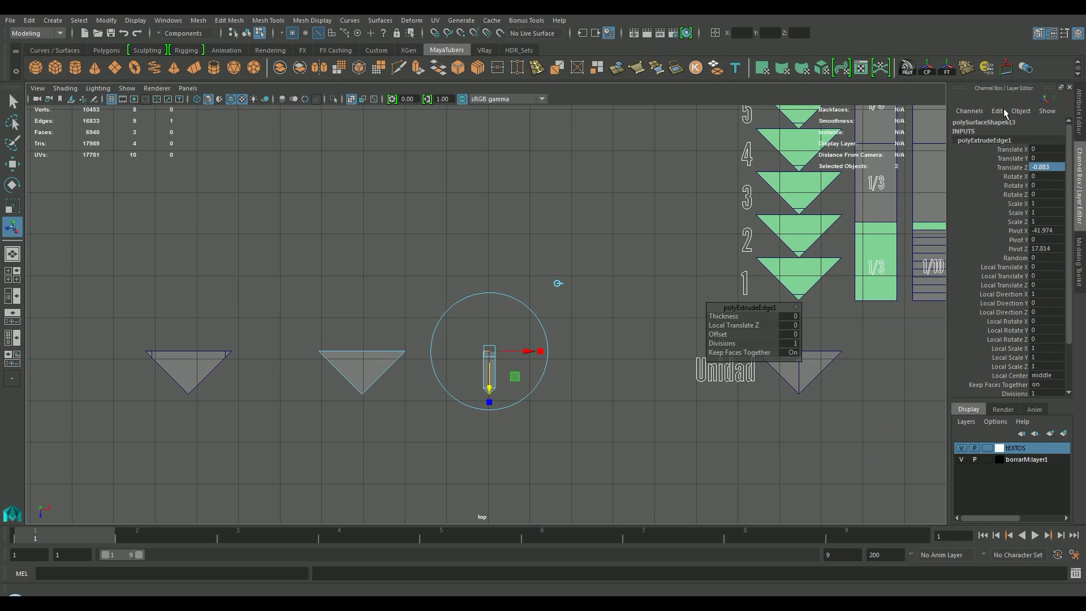
click(1000, 111)
mouse_move(996, 331)
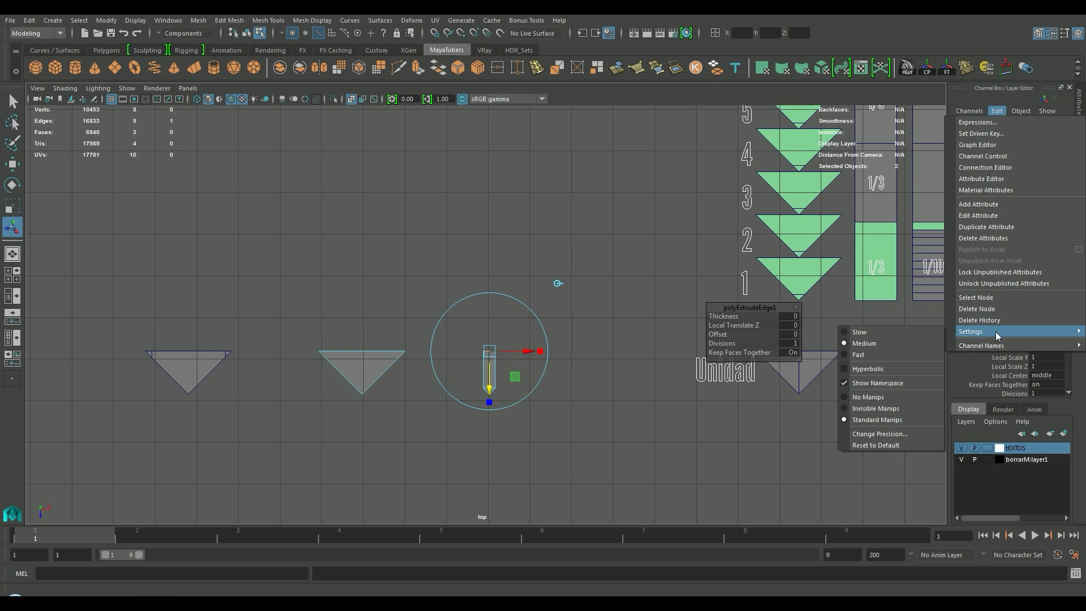
click(880, 434)
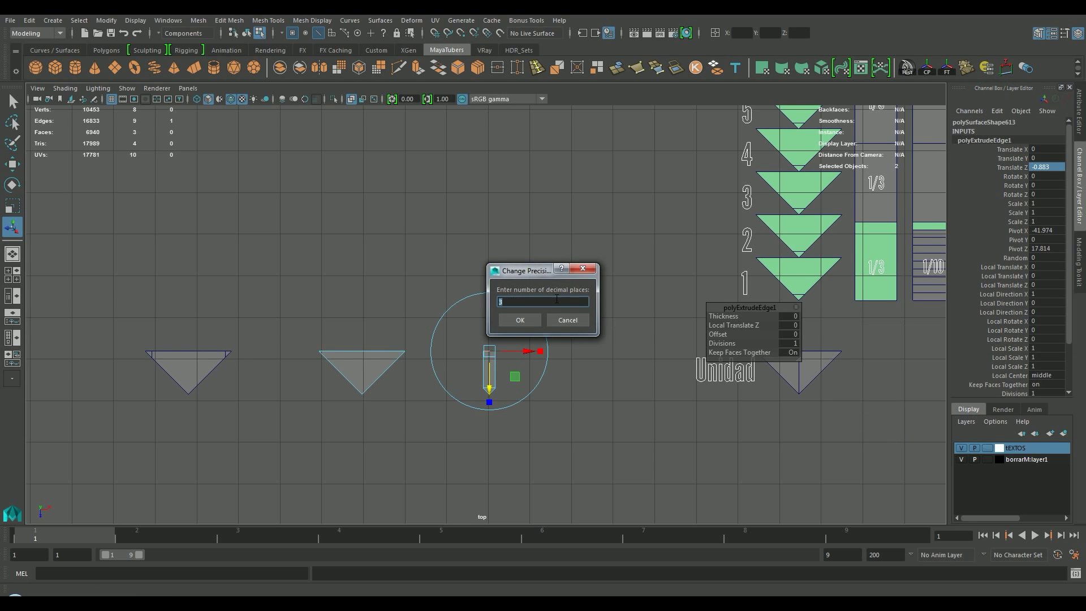
text(10)
key(Return)
Step: Copy the edge extrusion's Translate Z value, and place a new polygon cylinder over the middle triangle
click(1010, 169)
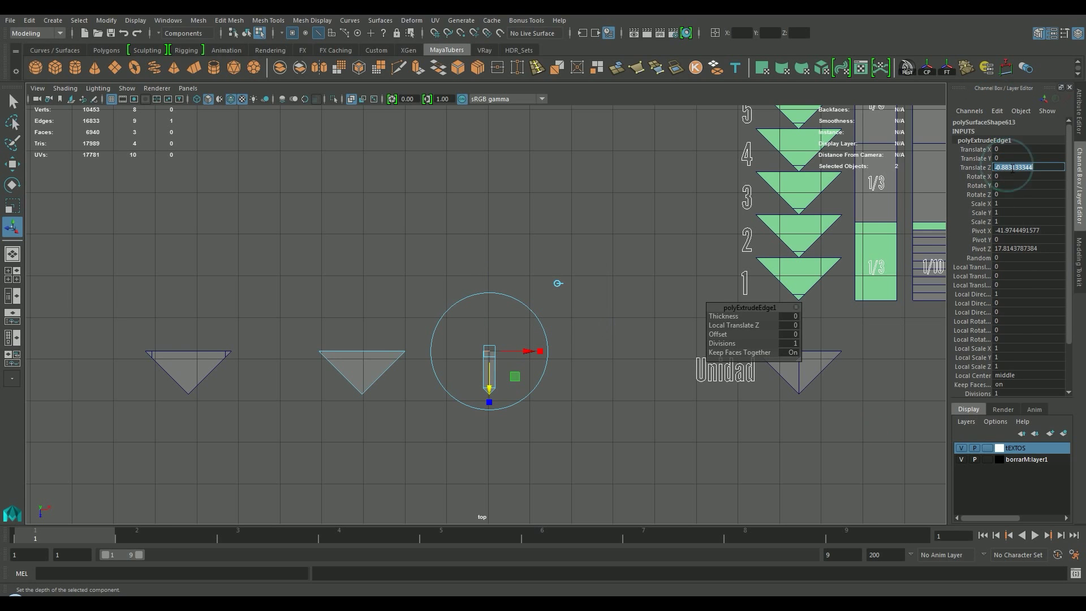
click(553, 409)
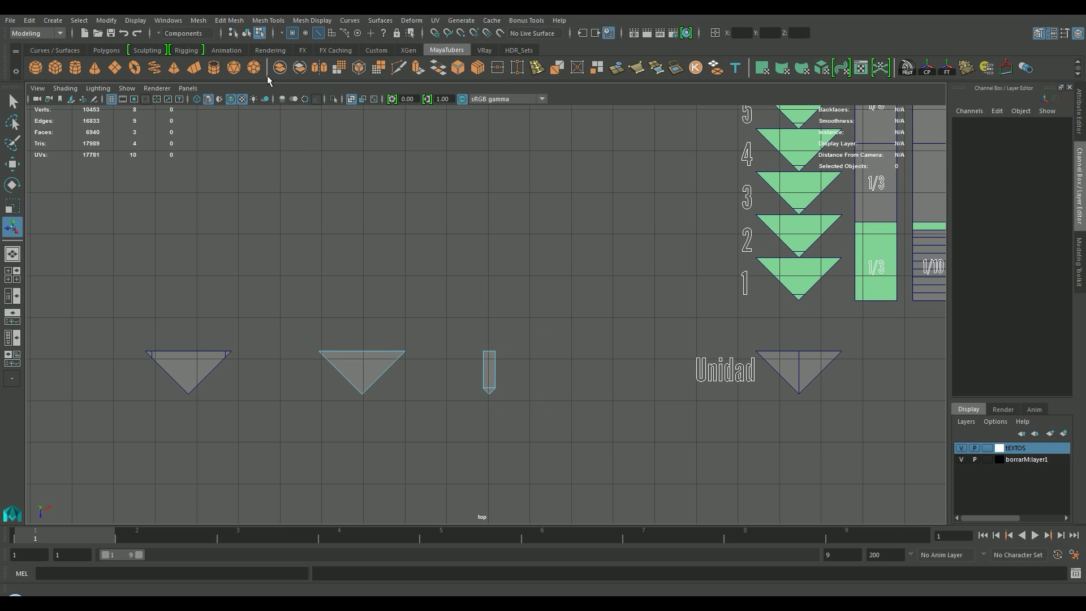
click(74, 67)
alt+right_drag(577, 315, 424, 322)
key(w)
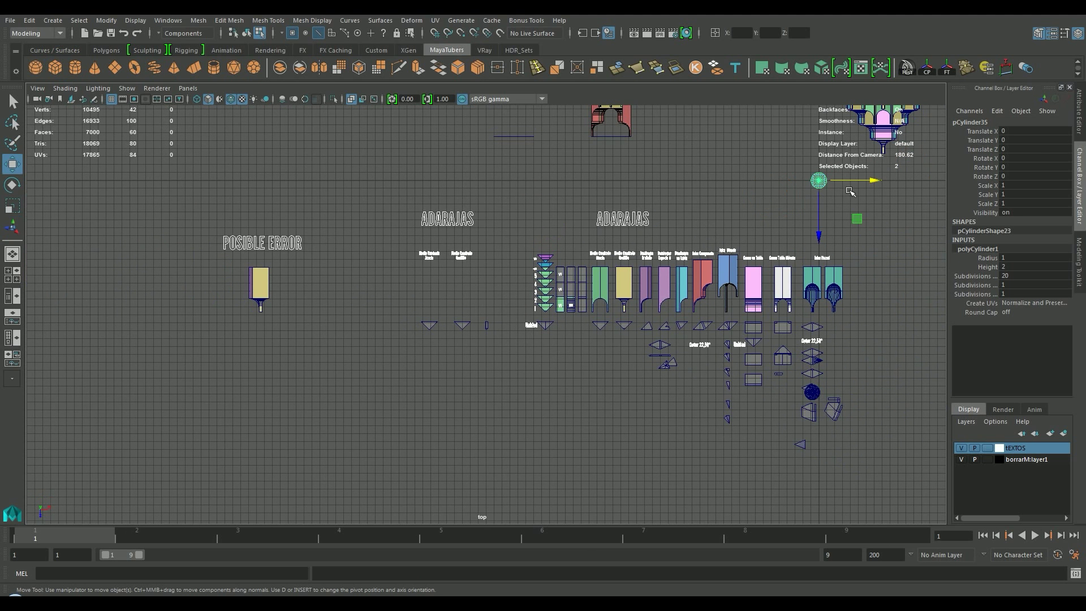
drag(858, 217, 499, 361)
key(f)
scroll(421, 363, down, 5)
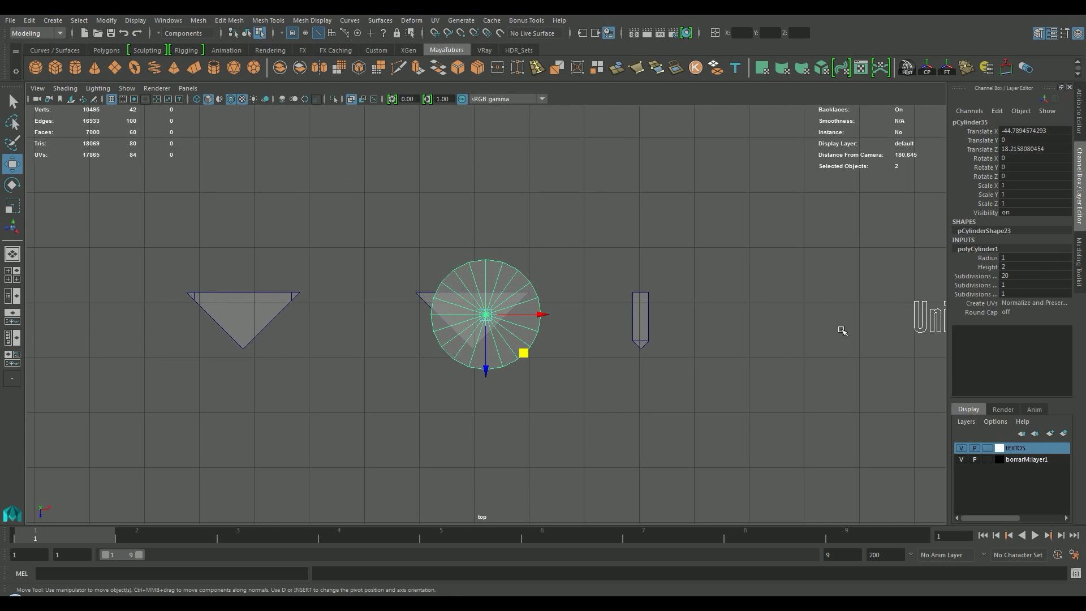
Step: Set the cylinder's radius to 0.883133344 and its axis subdivisions to 40
double_click(1018, 257)
key(Return)
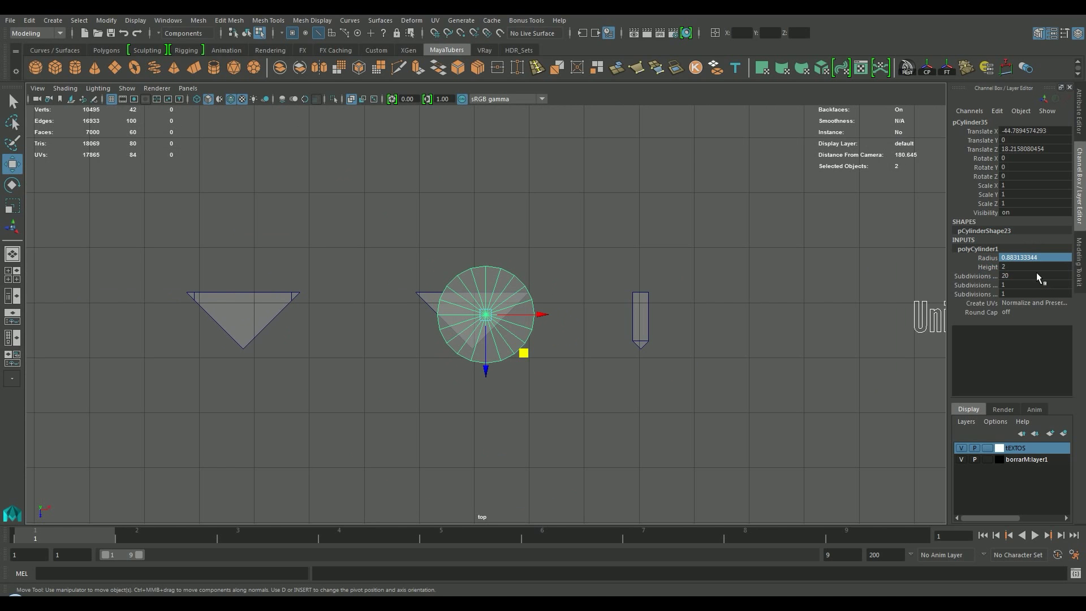
double_click(1027, 275)
text(40)
key(Return)
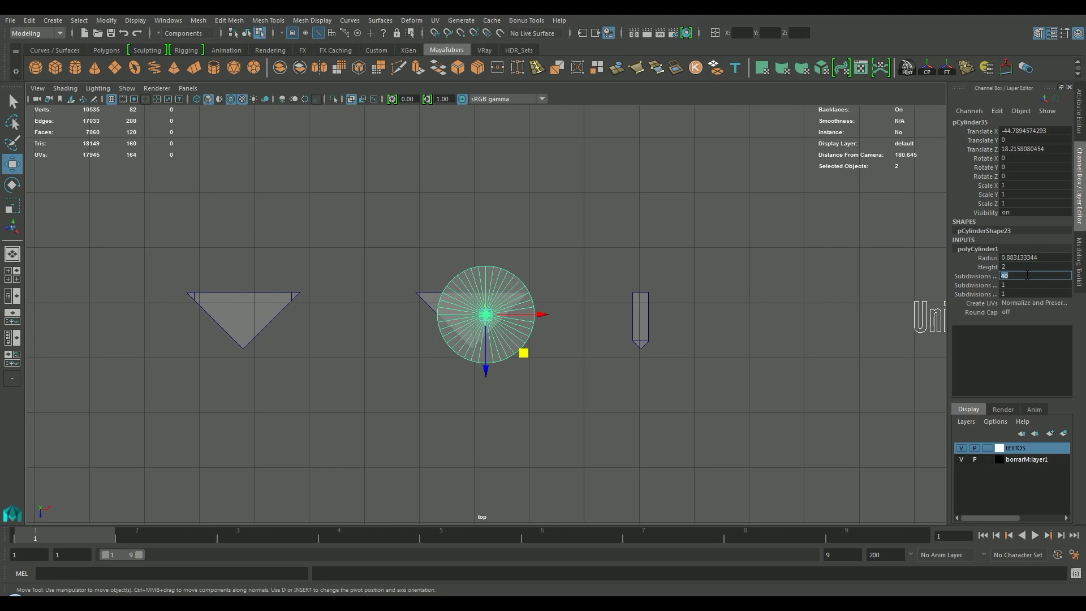
Step: Shift the cylinder to about X -45.166 to centre it nearer the triangle, and rotate it 90 degrees in X and Y
scroll(323, 283, up, 2)
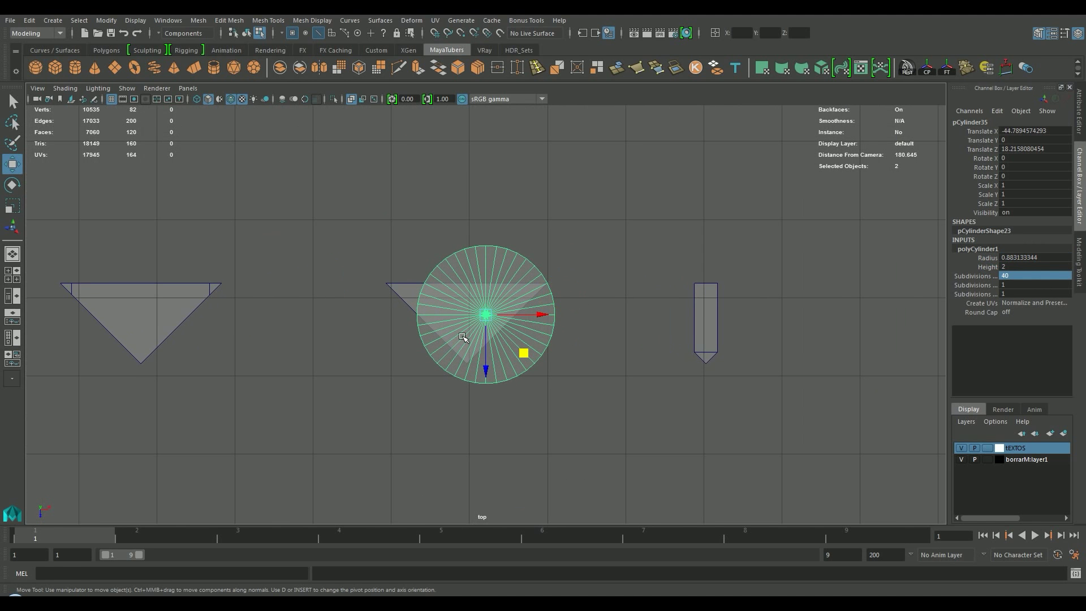
alt+middle_drag(462, 337, 495, 350)
drag(566, 327, 536, 327)
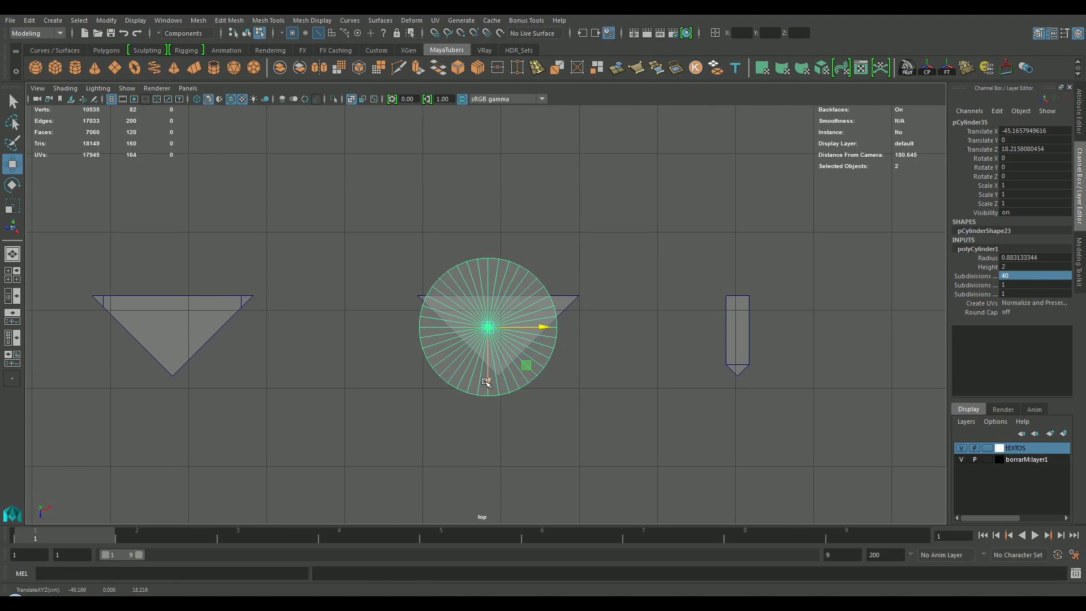
key(e)
drag(486, 382, 469, 262)
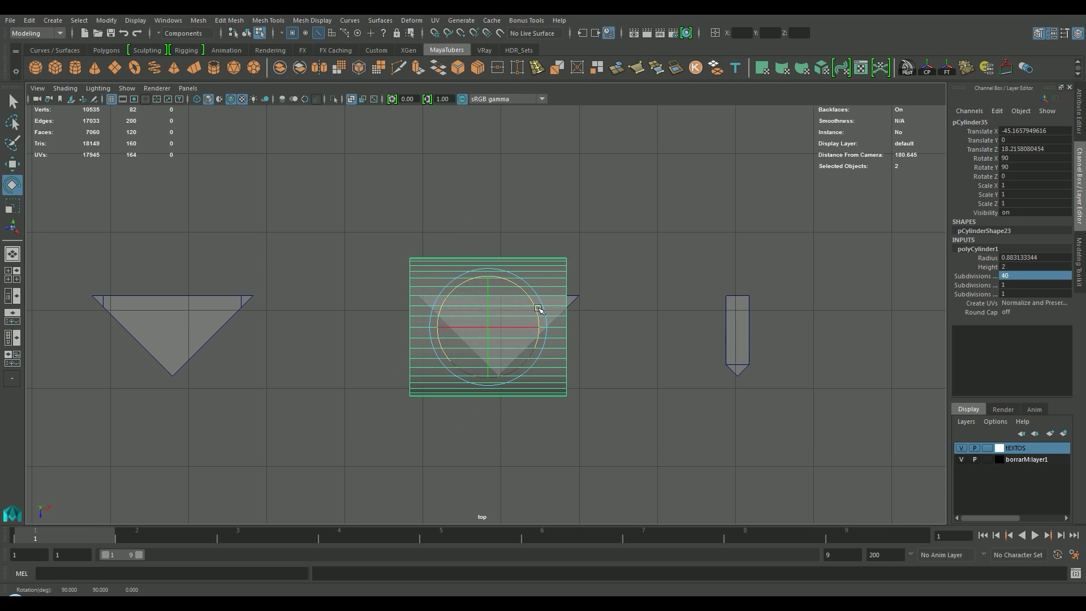
Step: Snap the cylinder's centre to the middle of the triangle's upper edge, and scale it lengthwise in Y to about 1.346
key(w)
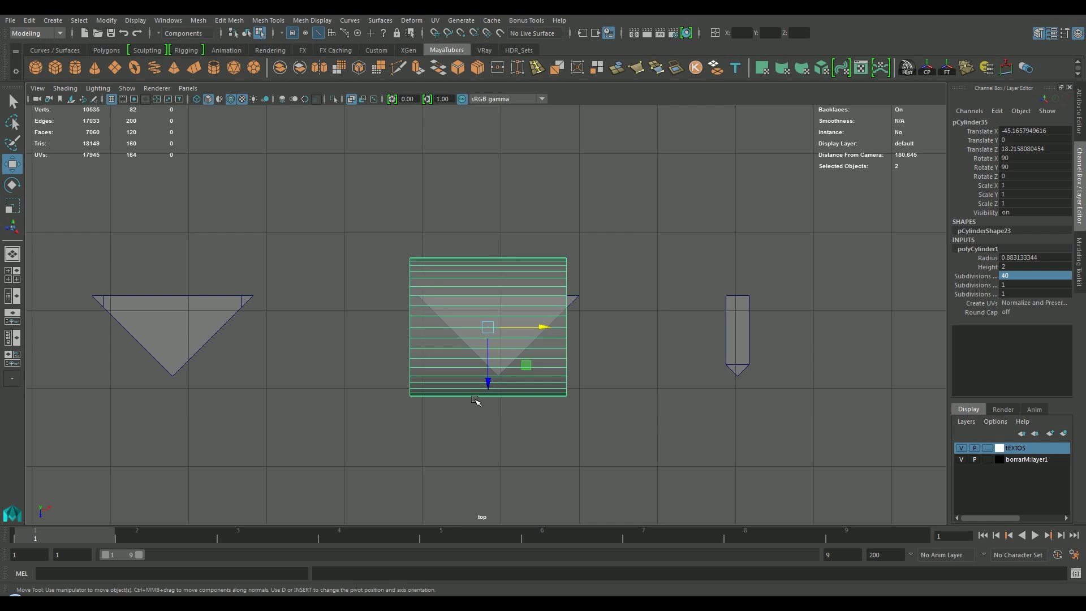
key(v)
mouse_move(486, 381)
mouse_down()
mouse_move(508, 294)
mouse_move(478, 363)
mouse_up()
key(r)
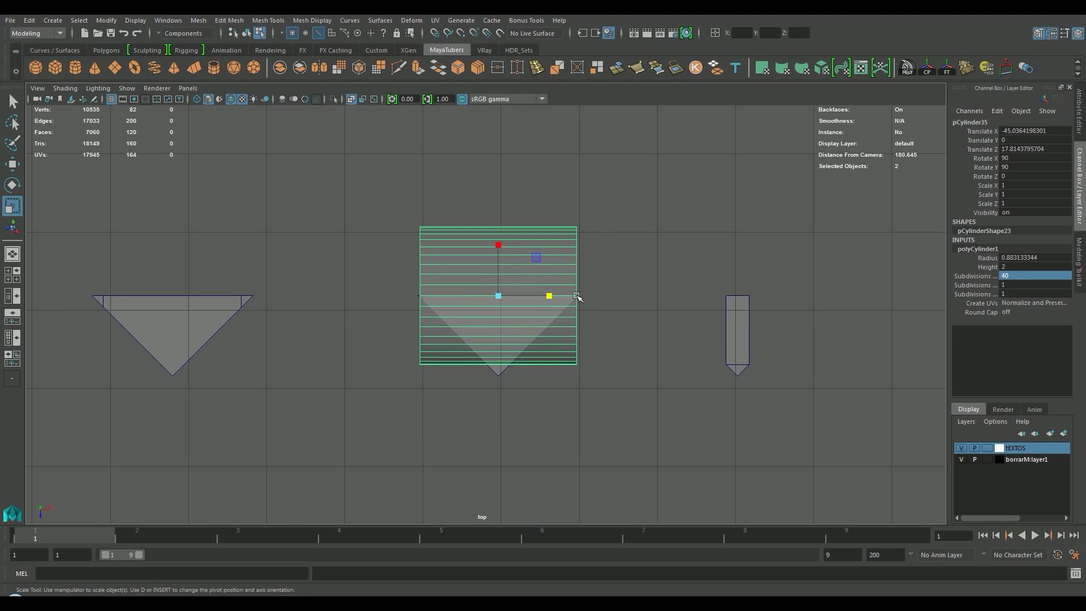
drag(552, 296, 580, 320)
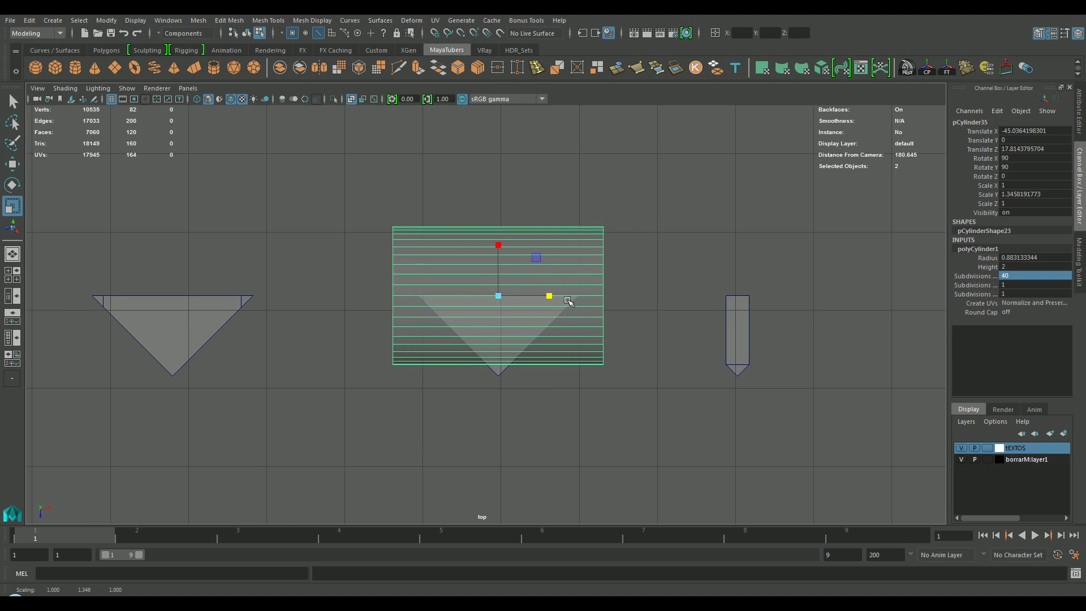
Step: Duplicate the cylinder and snap the copy along X onto the neighbouring triangle with the cut corners
key(space)
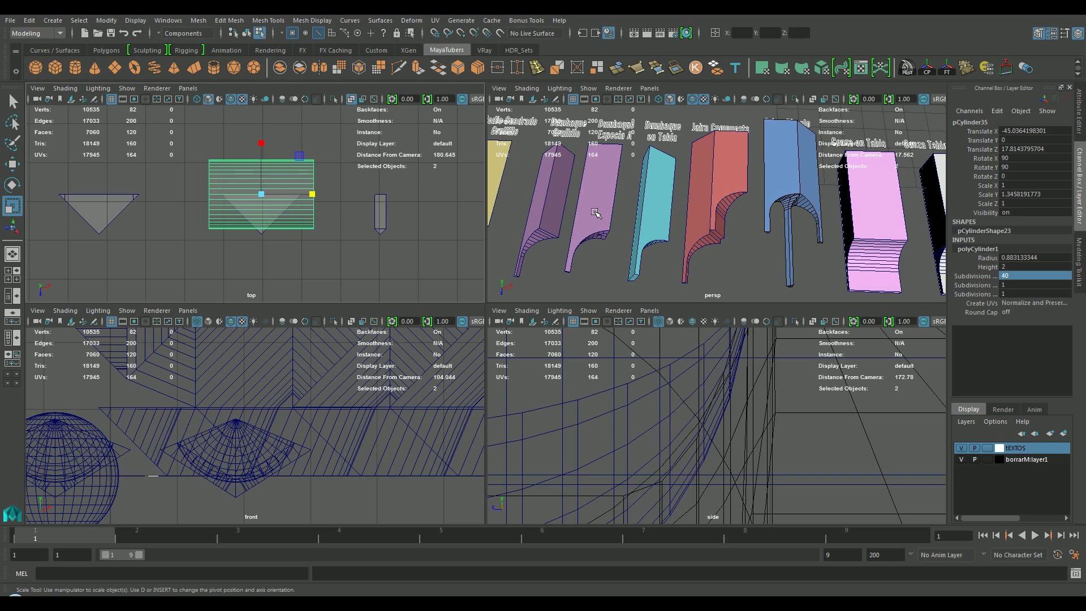
key(f)
alt+drag(706, 236, 735, 191)
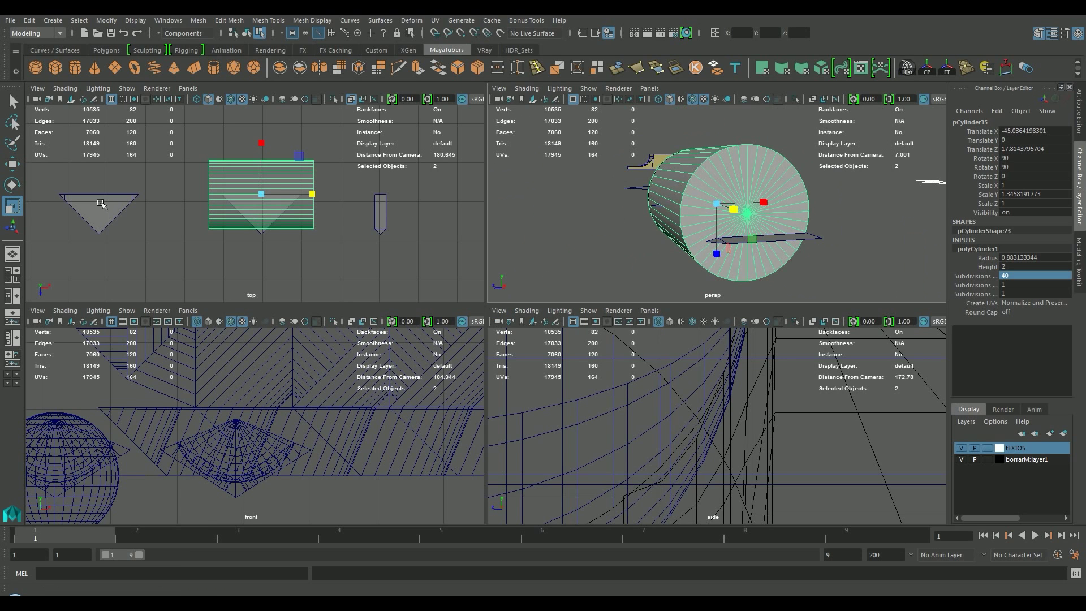
click(311, 236)
key(ctrl+d)
alt+middle_drag(312, 238, 431, 262)
key(e)
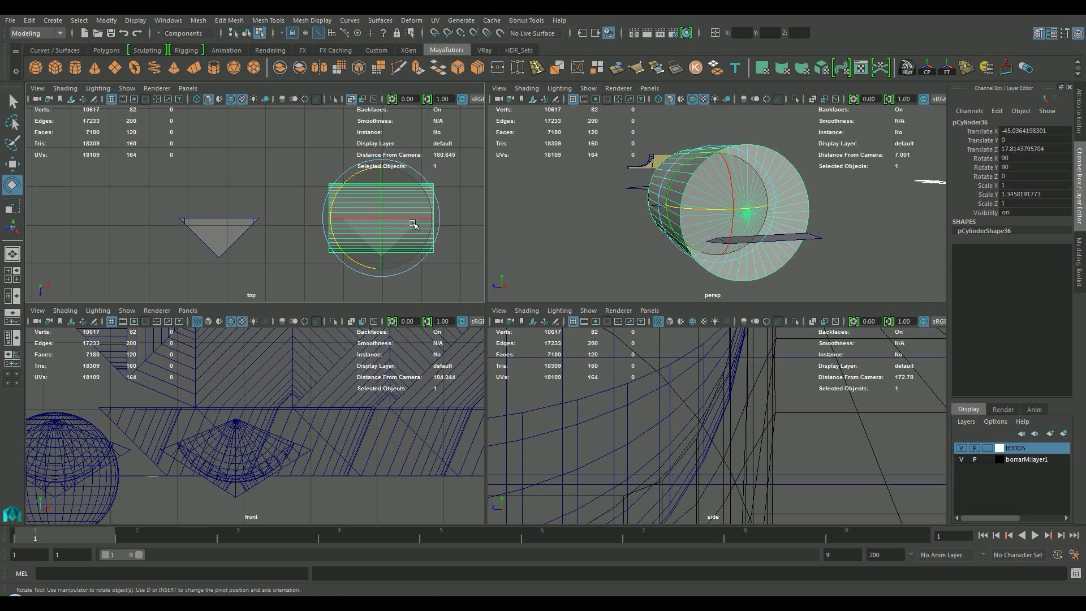
key(w)
key(v)
drag(439, 219, 276, 219)
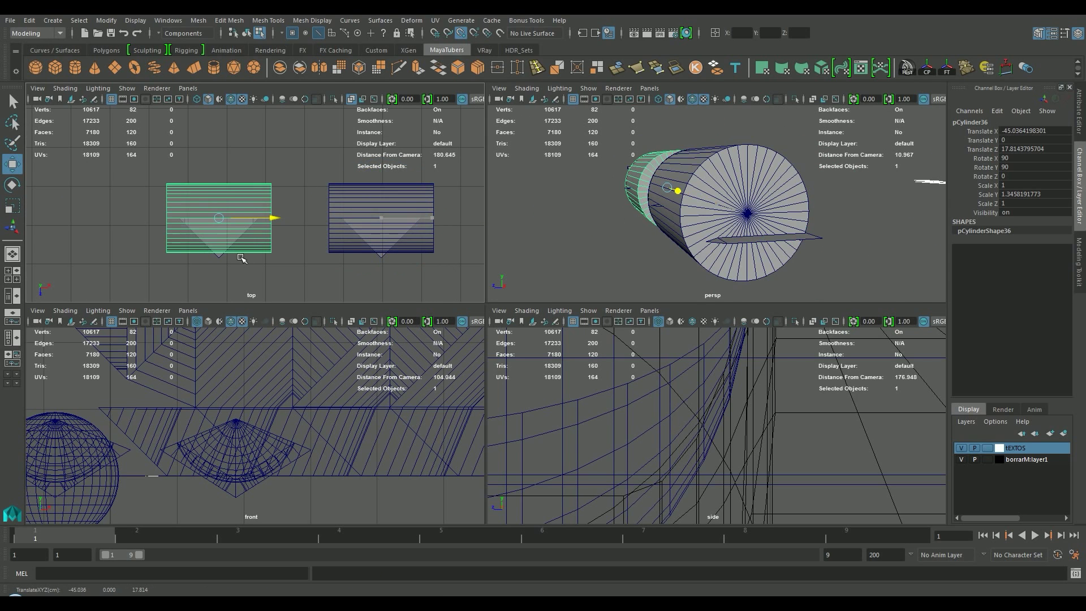
Step: Rotate the copy to 0 degrees in Y, compare its side with the triangle's corner line, and delete the copy
key(e)
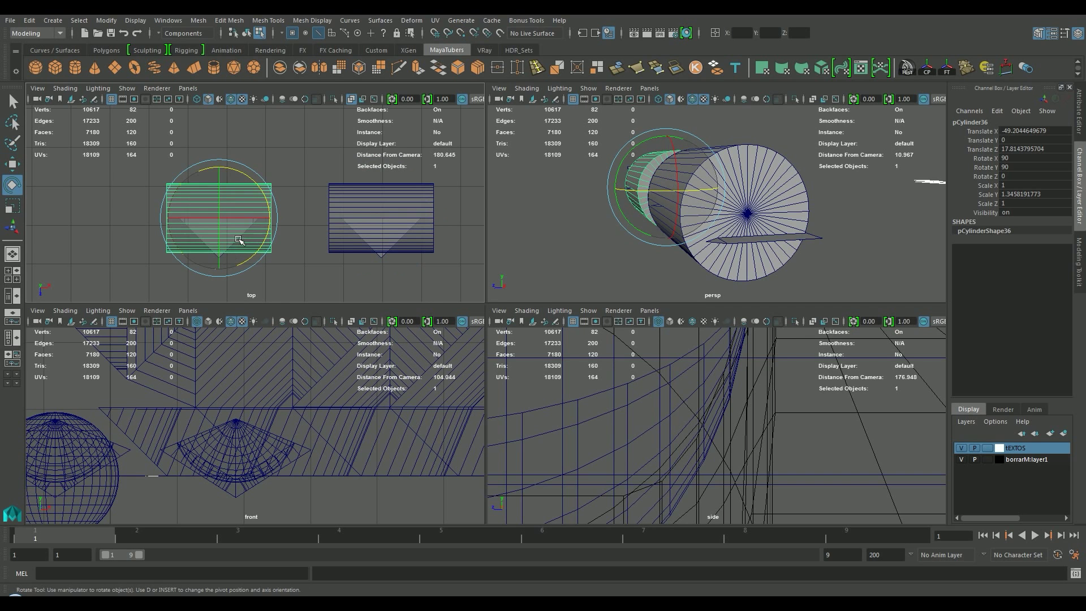
drag(249, 177, 306, 286)
alt+right_drag(129, 226, 339, 206)
alt+middle_drag(318, 203, 394, 198)
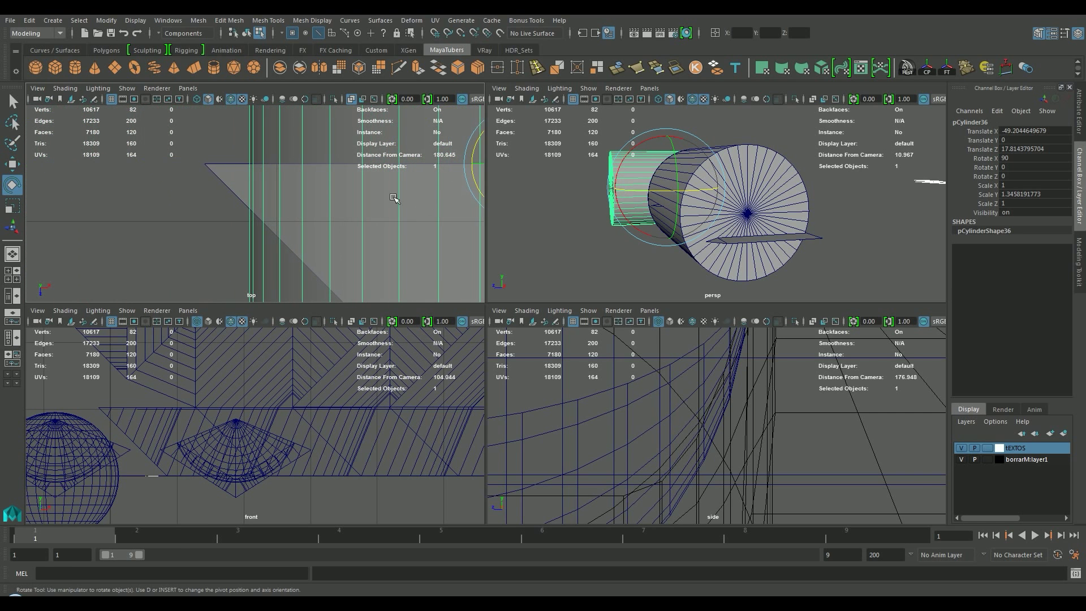
shift+click(230, 178)
key(Delete)
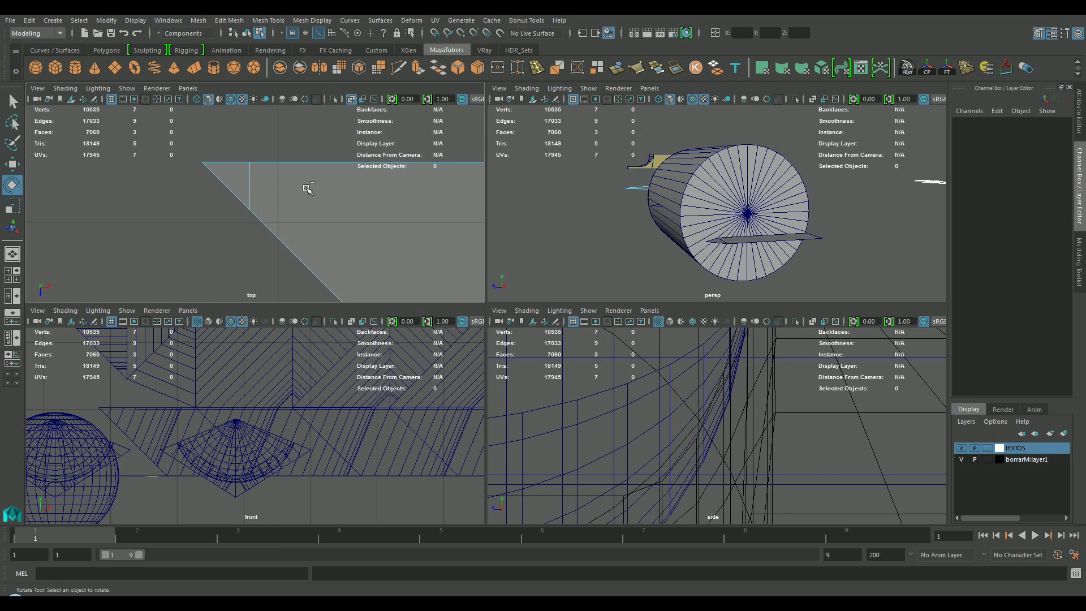
key(ctrl+z)
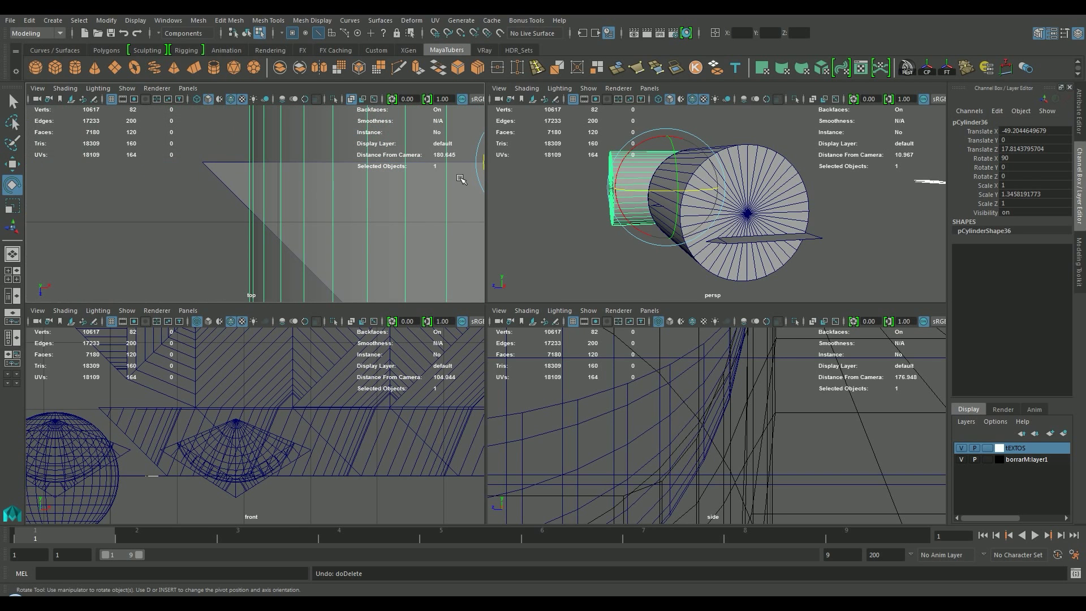
key(Delete)
Step: Select all faces of the remaining cylinder below its horizontal centre plane and delete them to leave a half cylinder
click(675, 153)
alt+drag(611, 171, 637, 175)
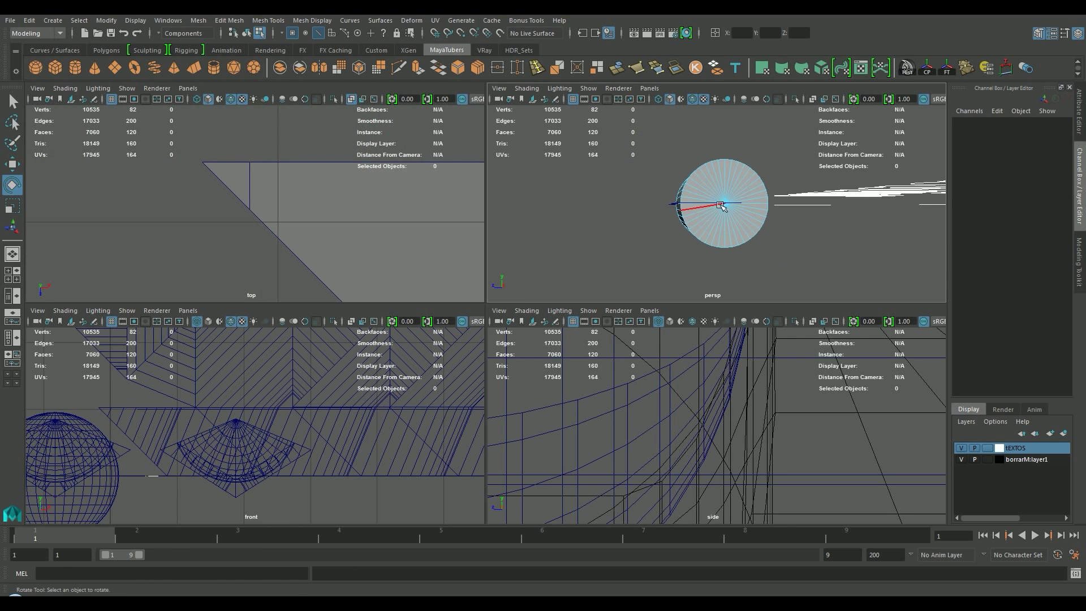
right_drag(721, 205, 775, 208)
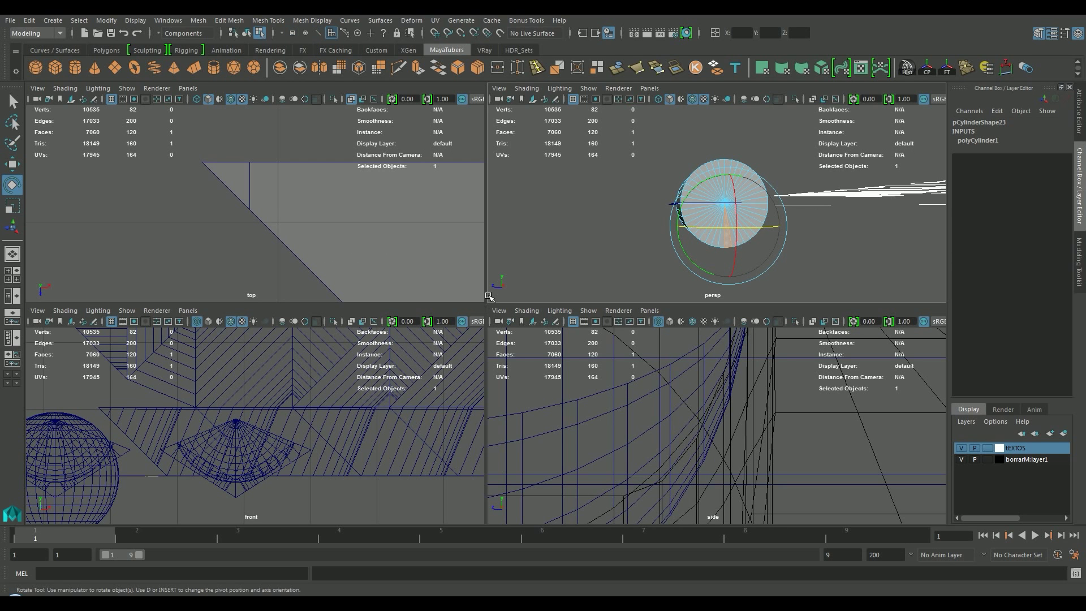
key(shift+f)
key(f)
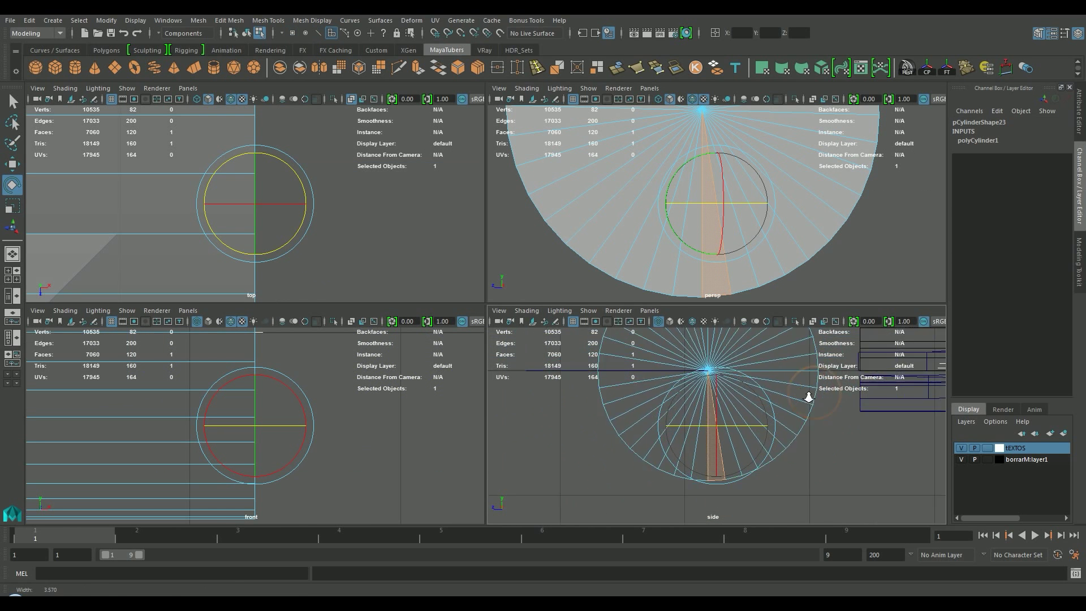
drag(825, 472, 628, 390)
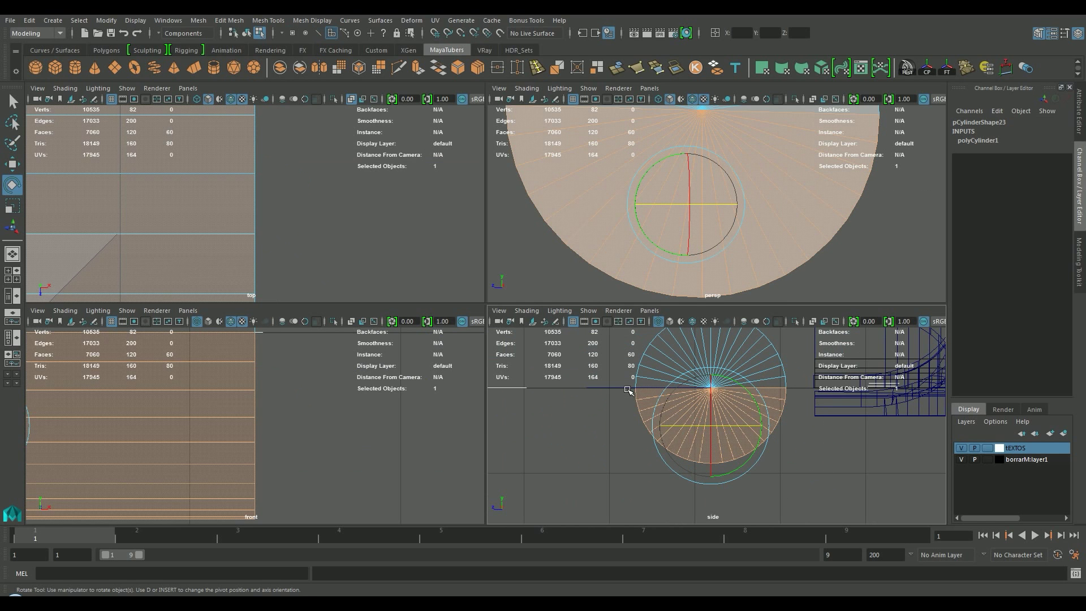
key(Delete)
Step: Select the open border on the half cylinder's underside and fill the hole with a face
right_drag(752, 170, 727, 116)
click(791, 157)
click(792, 157)
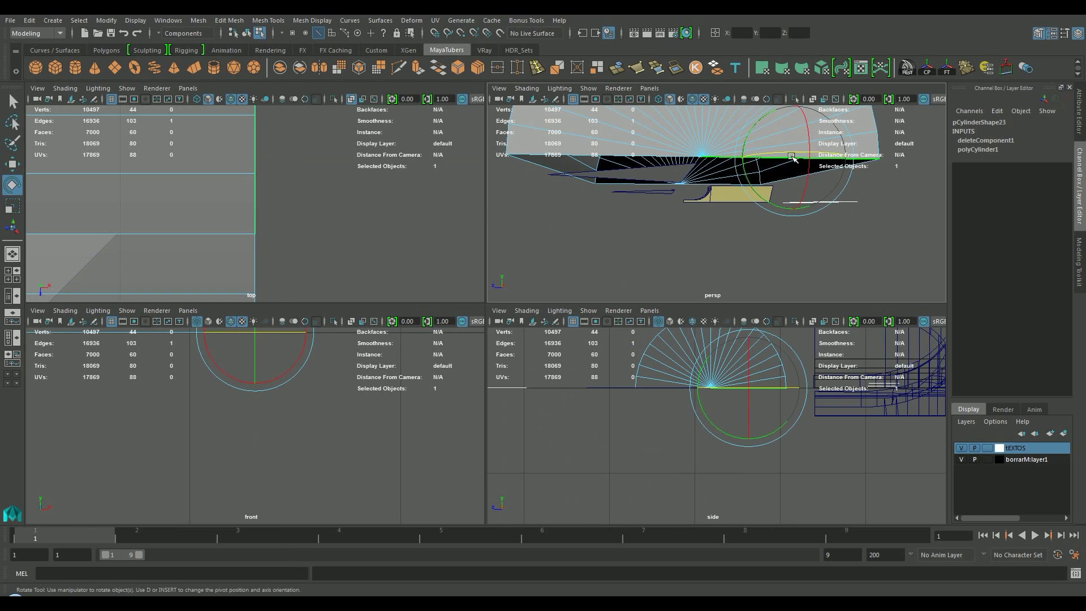
click(678, 71)
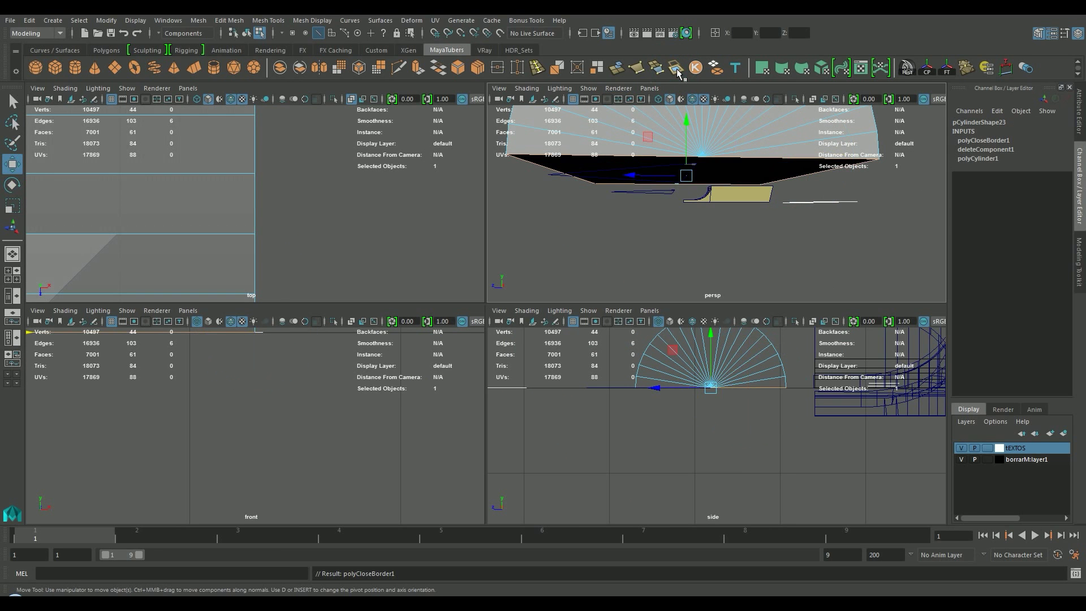
Step: Extrude the half cylinder's flat bottom face straight down by about 1.333
right_drag(728, 163, 728, 190)
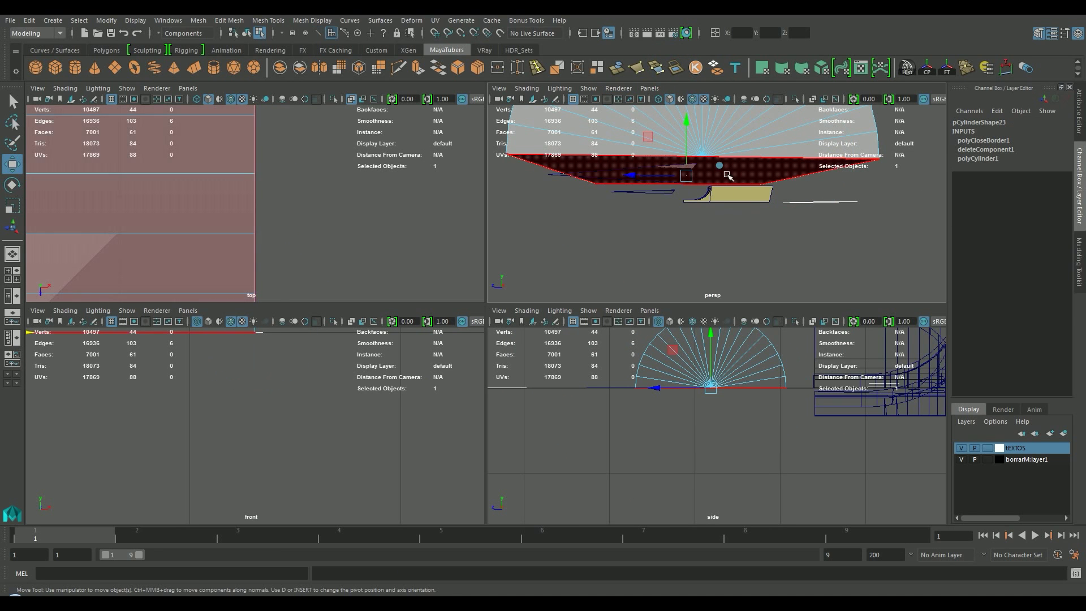
click(651, 131)
click(417, 70)
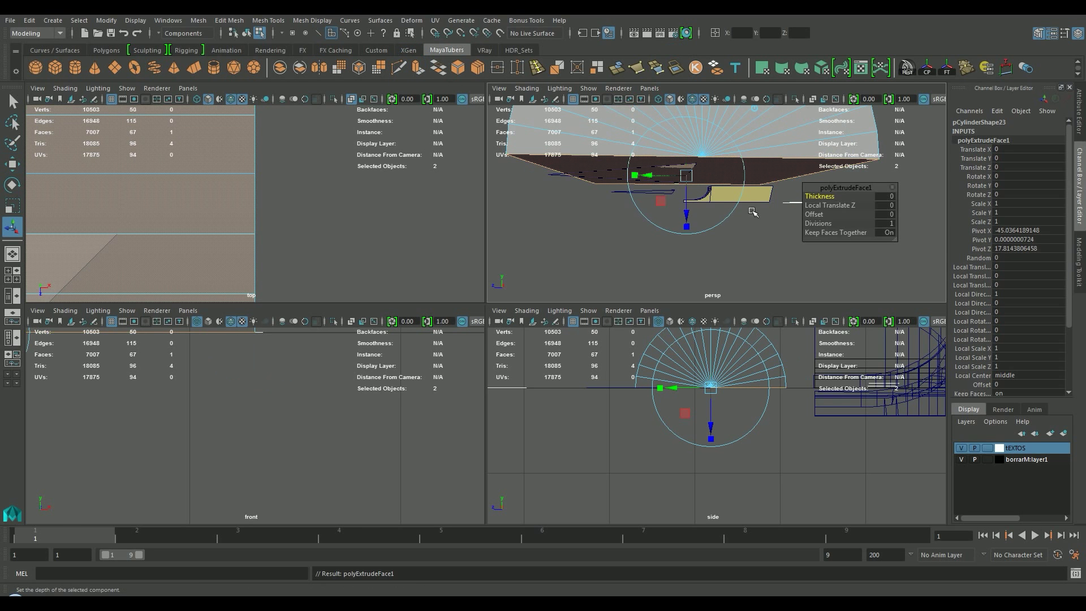
drag(695, 180, 552, 257)
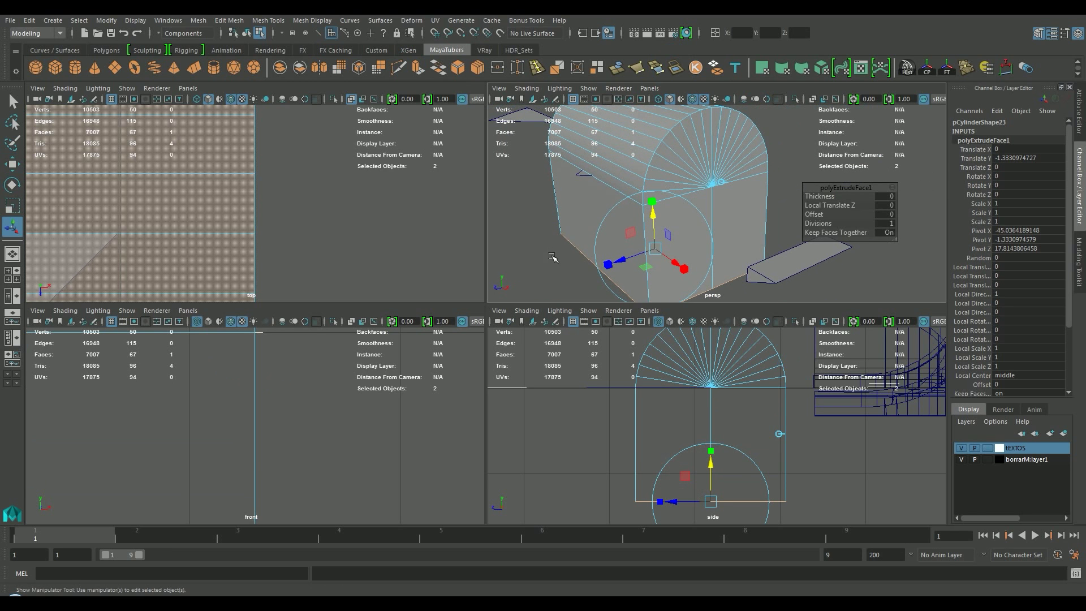
Step: Extrude the triangle that overlaps the arch solid straight up by about 2.662
key(F8)
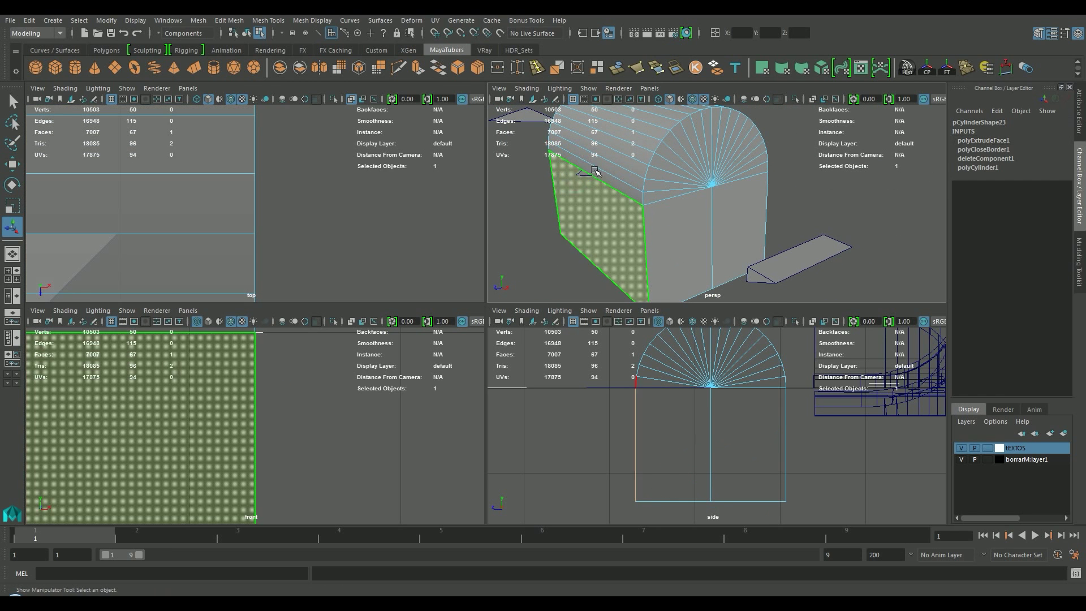
click(247, 34)
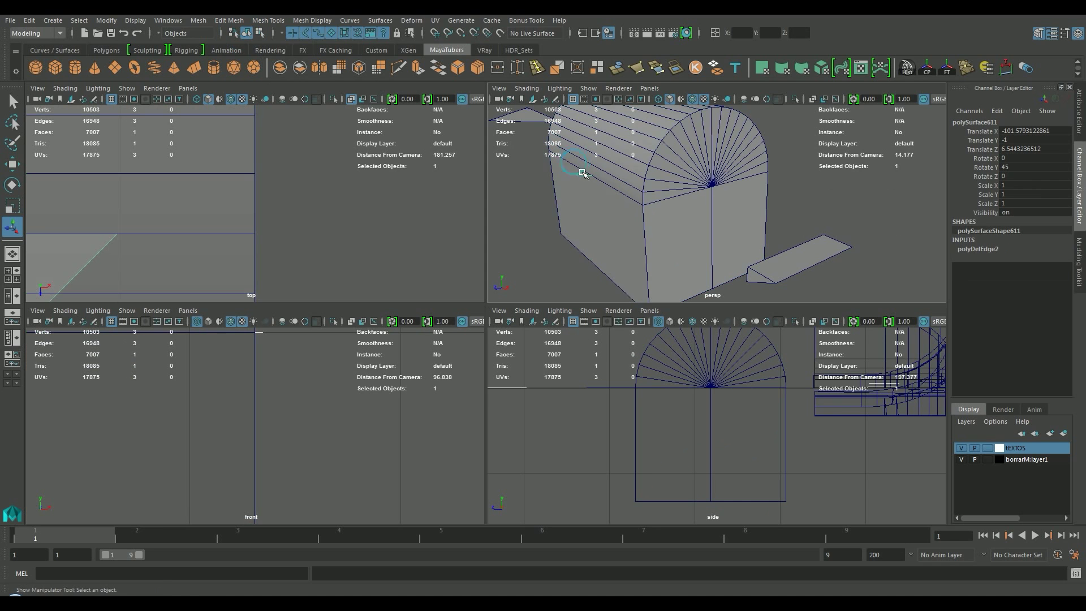
key(ctrl+e)
alt+drag(622, 226, 634, 247)
drag(664, 150, 669, 111)
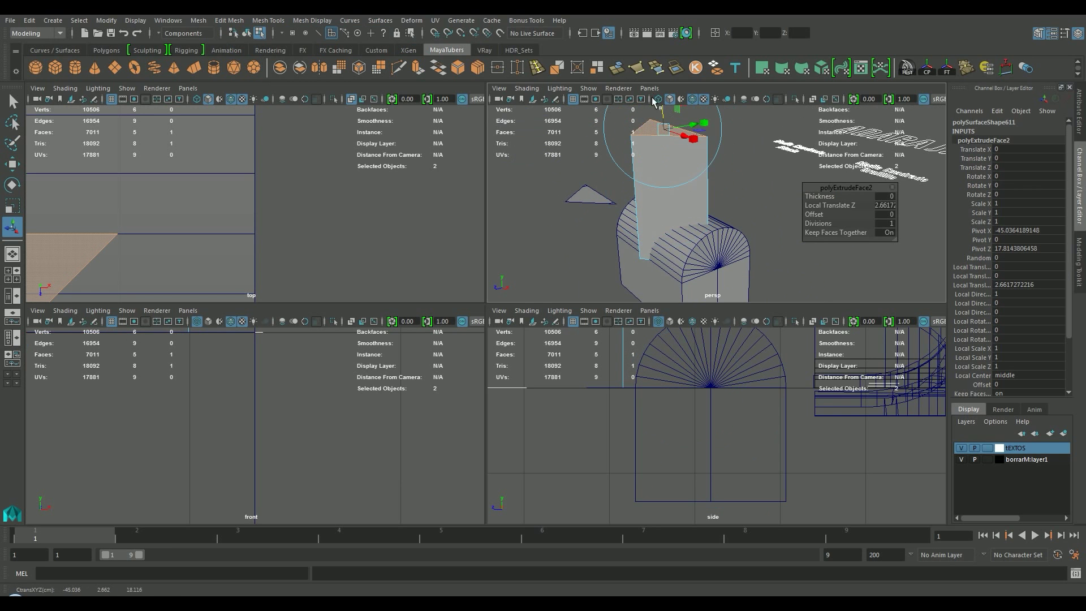
Step: Duplicate the arch solid and move the copy aside to about 14.123 in Z
alt+drag(765, 185, 693, 244)
click(739, 170)
key(F8)
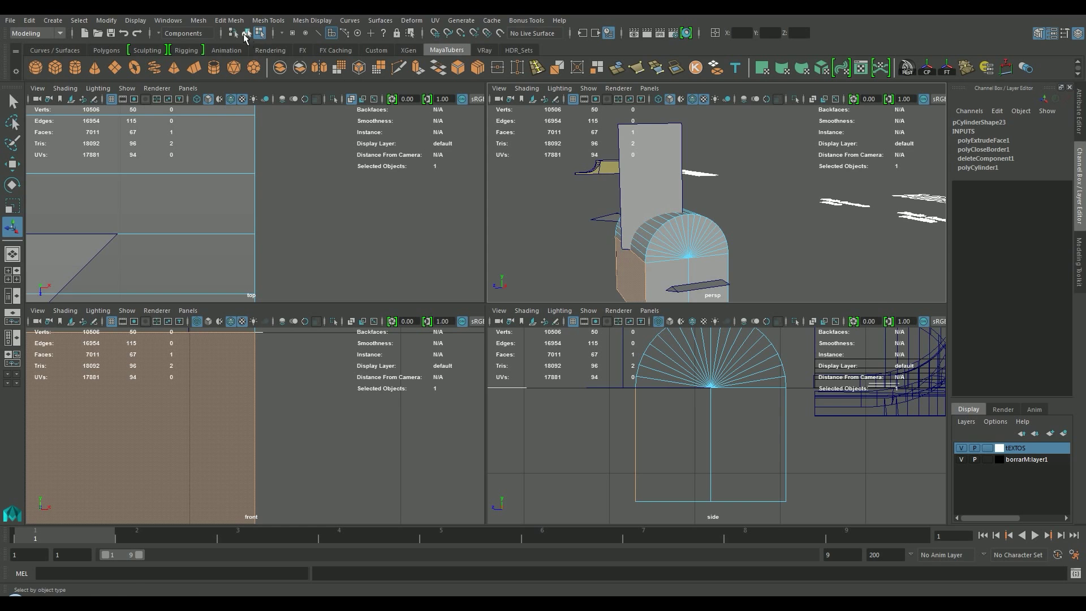
key(ctrl+d)
key(w)
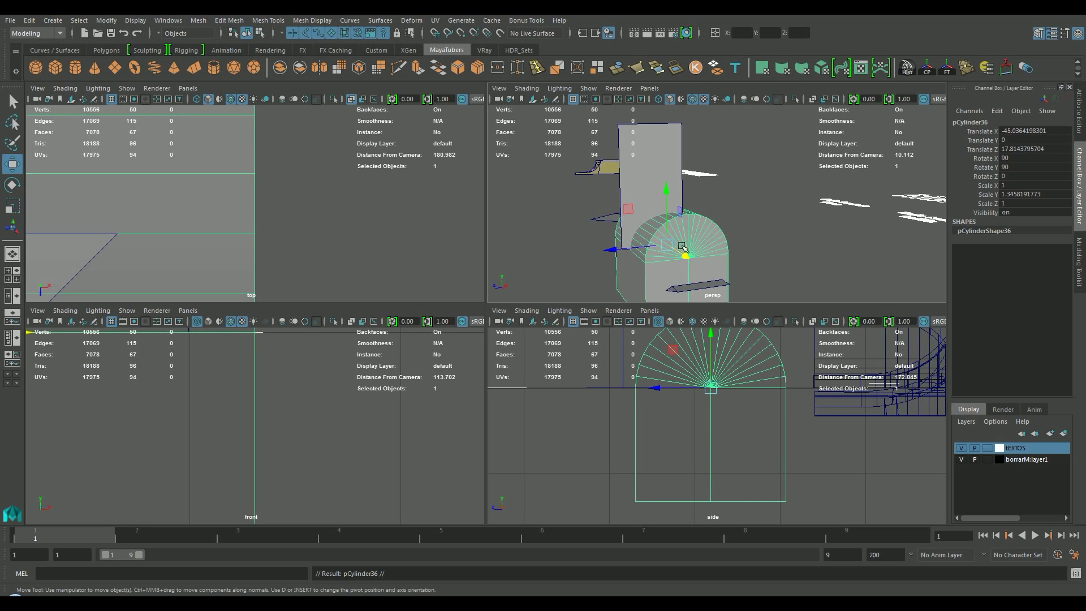
drag(611, 250, 716, 239)
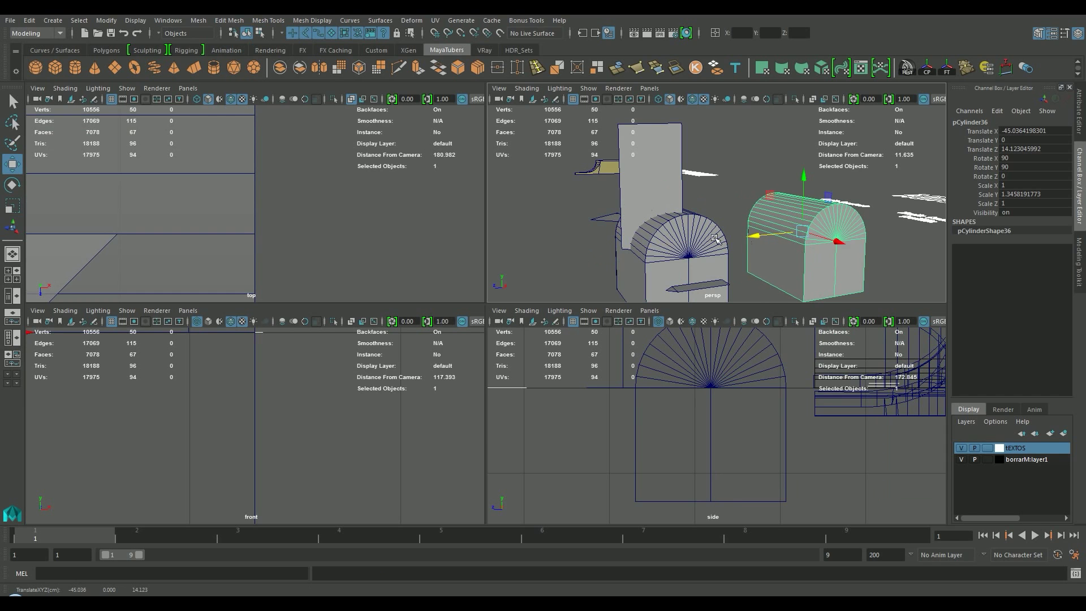
Step: Lower the triangular prism through the arch solid to a Y translation of about -2.726 and raise its top face well above the vault
click(647, 175)
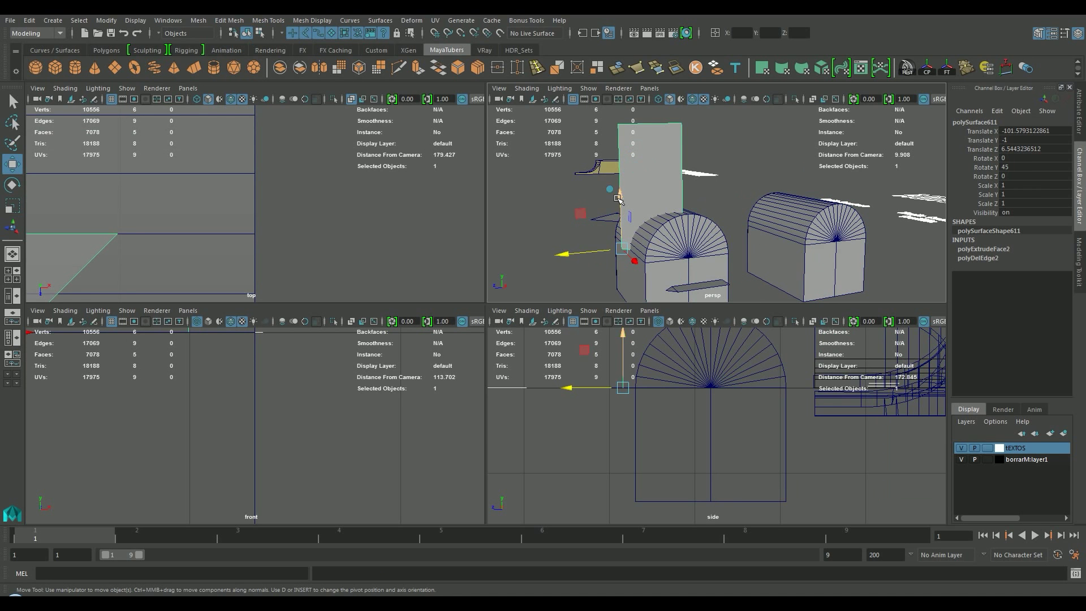
drag(622, 215, 622, 260)
scroll(644, 181, down, 2)
drag(659, 187, 684, 156)
right_drag(684, 156, 685, 169)
click(683, 150)
drag(673, 130, 707, 226)
Step: Delete the construction history of the triangular prism and the arch solid, and clear the selection
shift+click(698, 228)
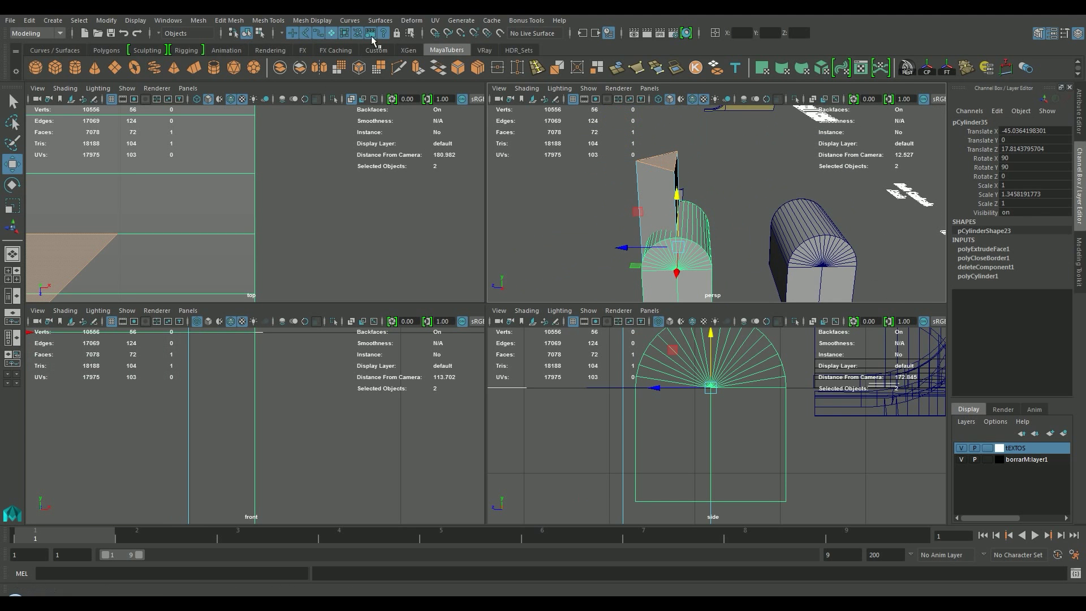
click(905, 65)
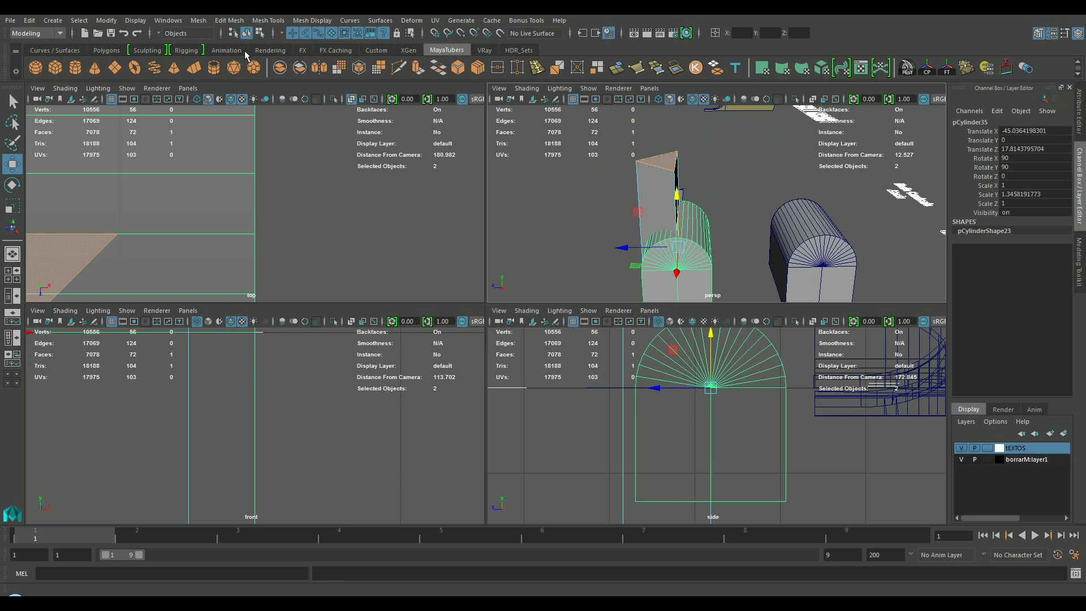
click(760, 219)
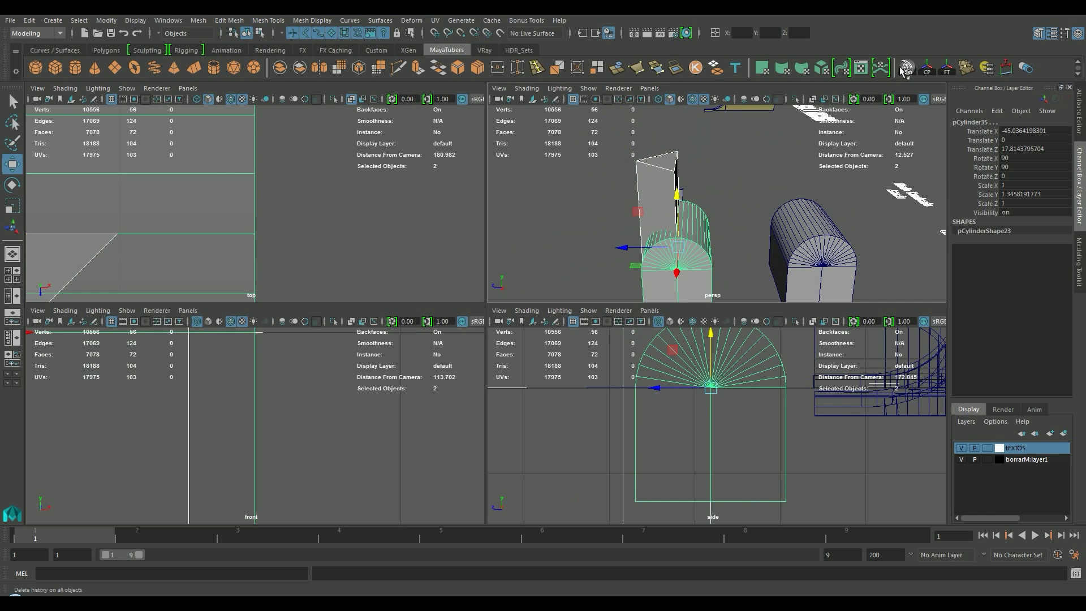
click(696, 237)
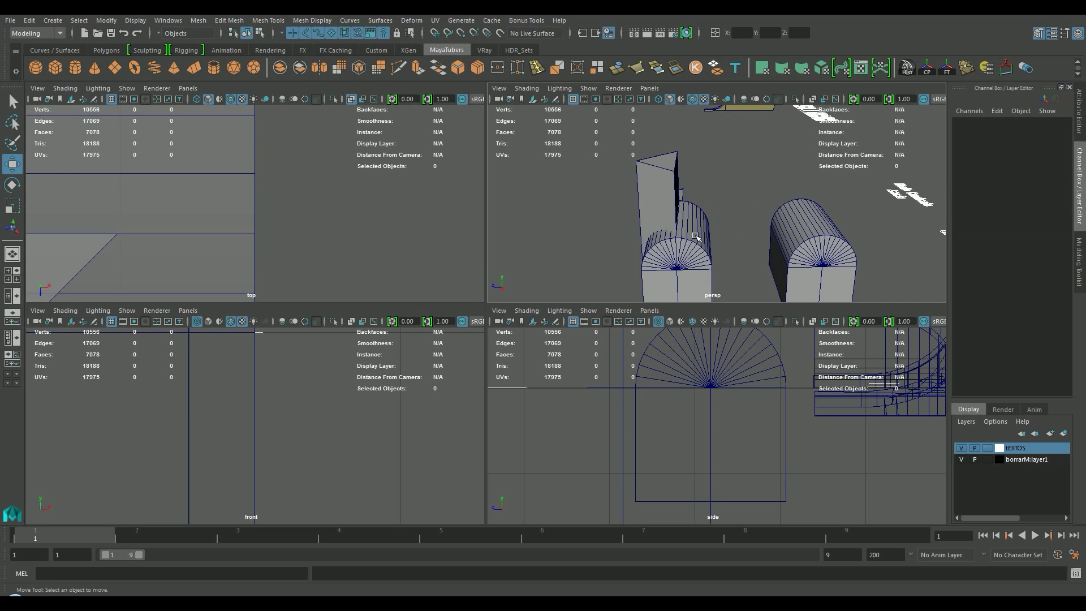
Step: Try to subtract the arch solid from the triangular prism with a Boolean difference, and undo the operation
click(659, 175)
shift+click(692, 247)
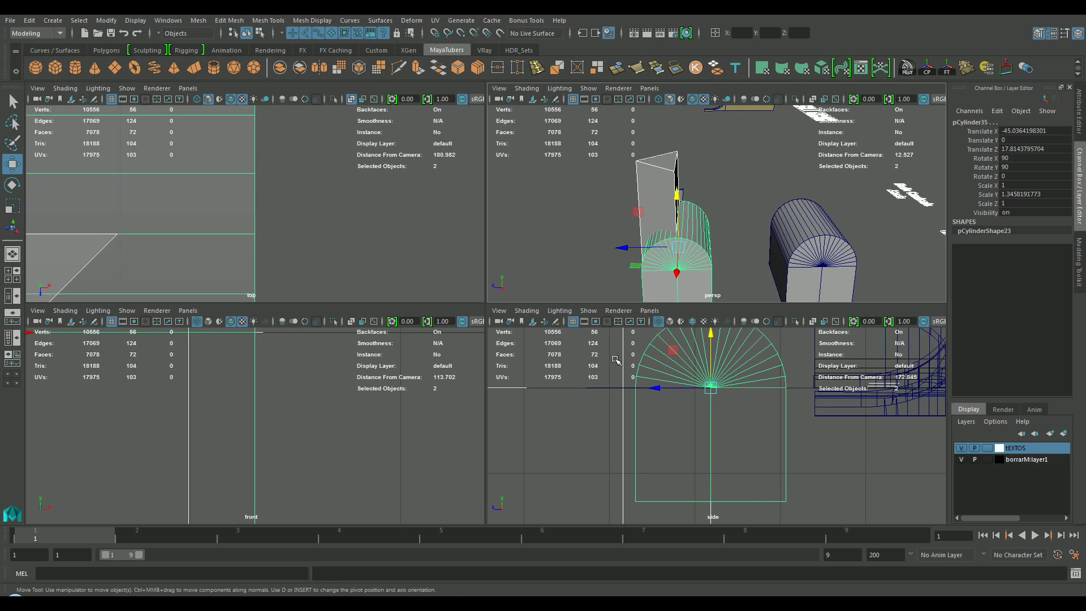
click(241, 21)
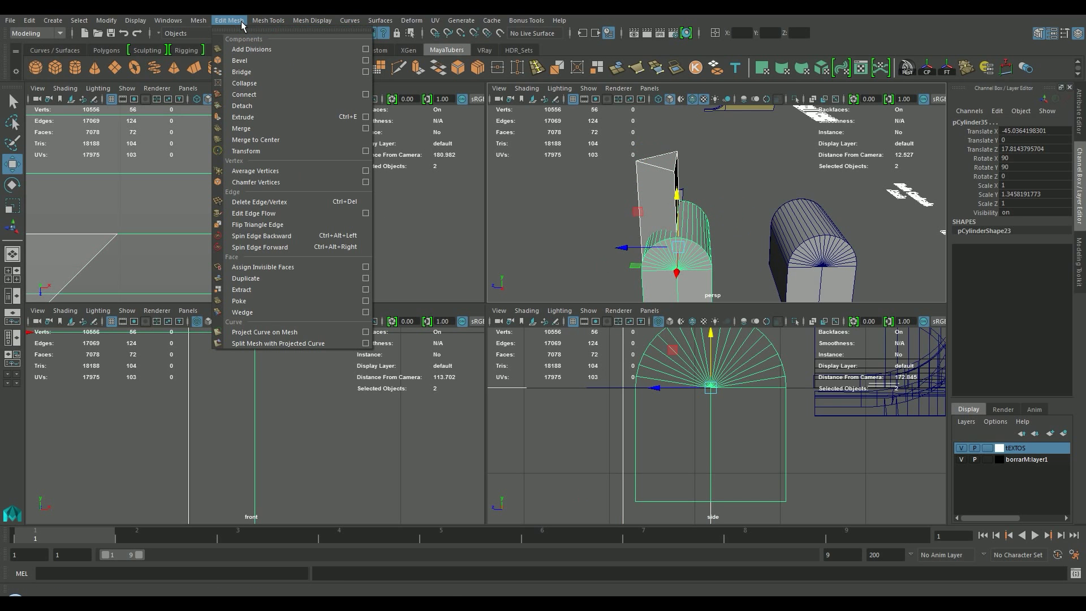
mouse_move(199, 21)
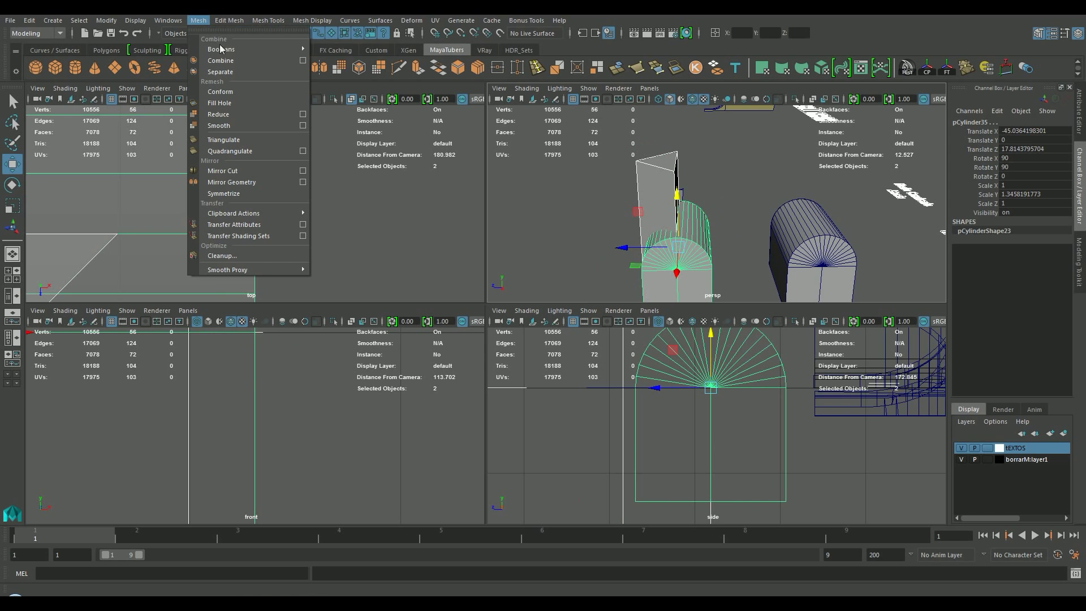
mouse_move(271, 53)
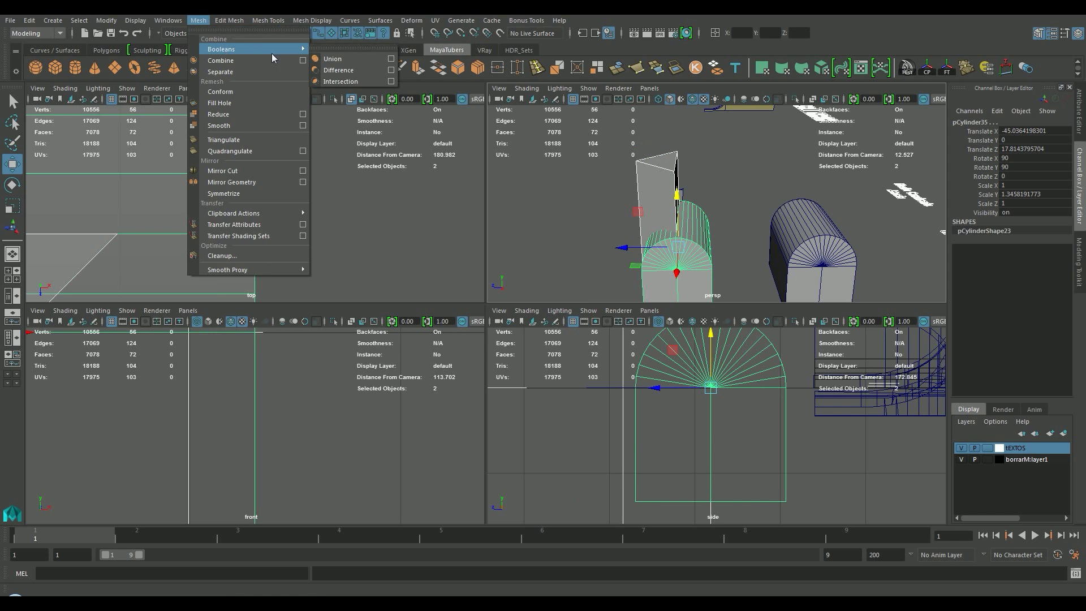
click(343, 70)
alt+drag(743, 240, 741, 203)
key(ctrl+z)
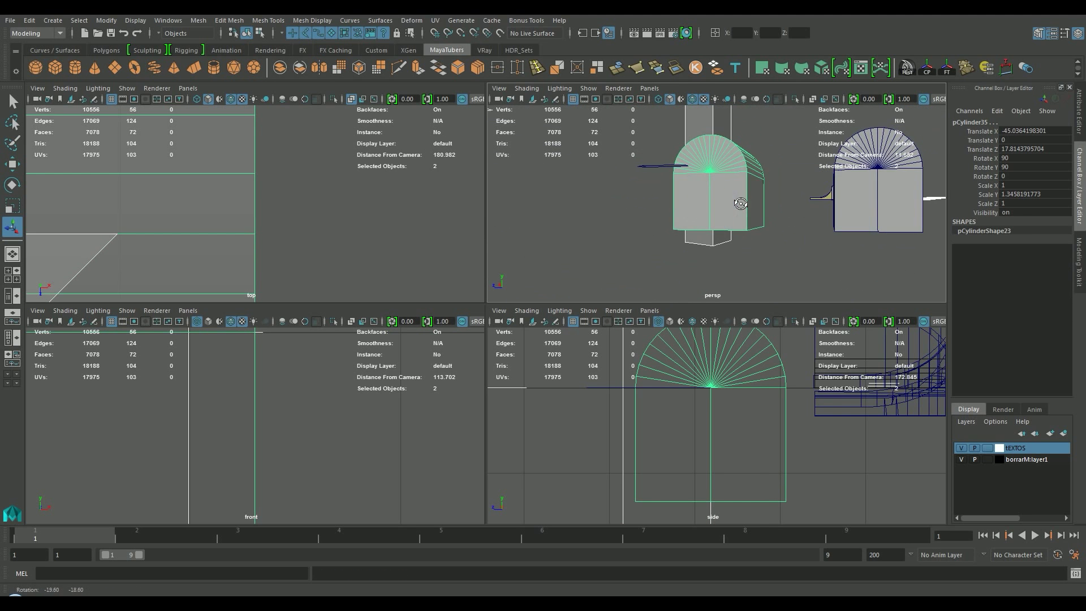
Step: Move the prism's bottom face up so that it ends inside the arch solid, above its base
alt+drag(706, 239, 706, 228)
right_drag(707, 231, 709, 232)
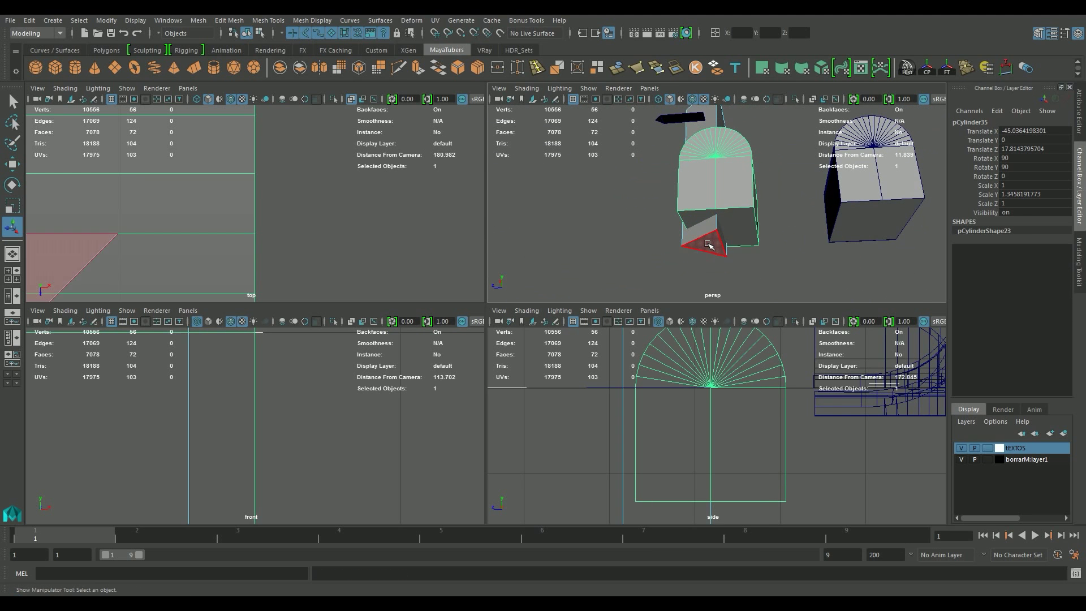
click(709, 231)
key(w)
drag(703, 195, 695, 261)
click(246, 33)
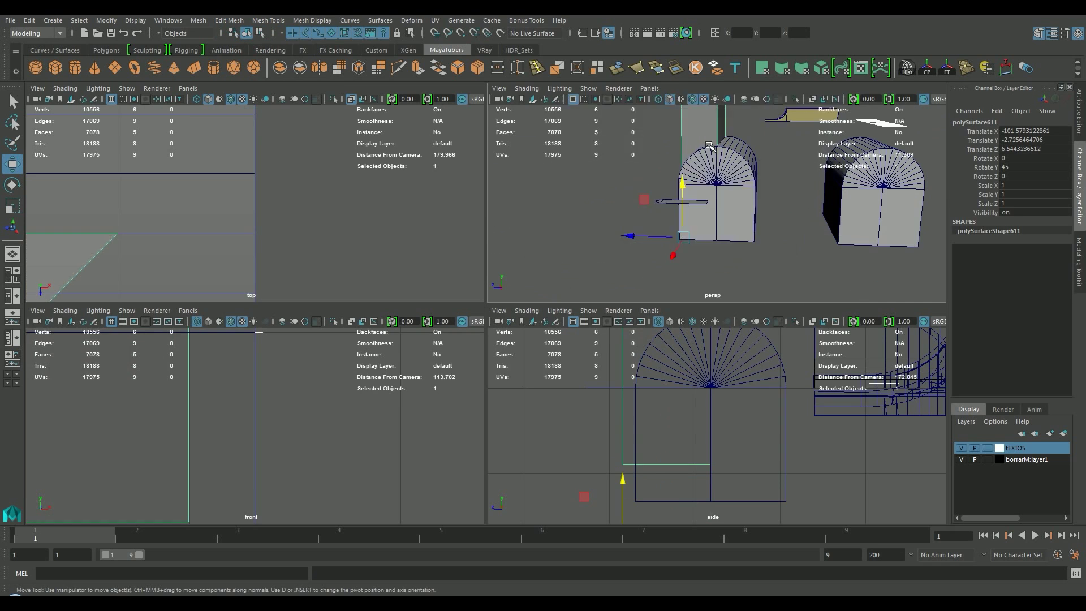
Step: Subtract the arch solid from the triangular prism with a Boolean difference
key(space)
shift+click(466, 201)
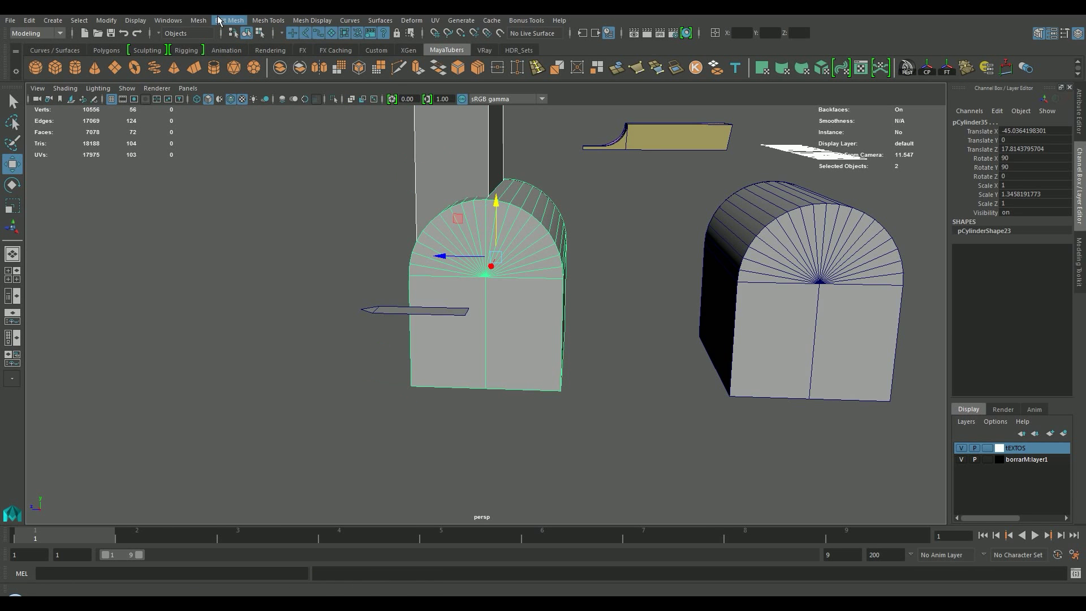
click(198, 20)
mouse_move(212, 49)
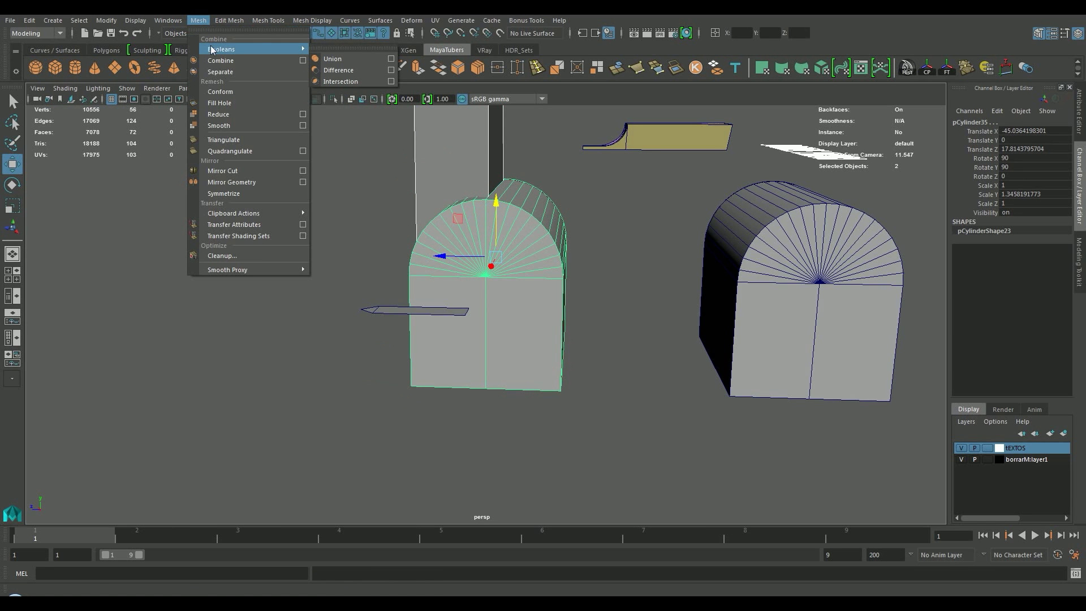
click(350, 67)
alt+drag(600, 300, 387, 323)
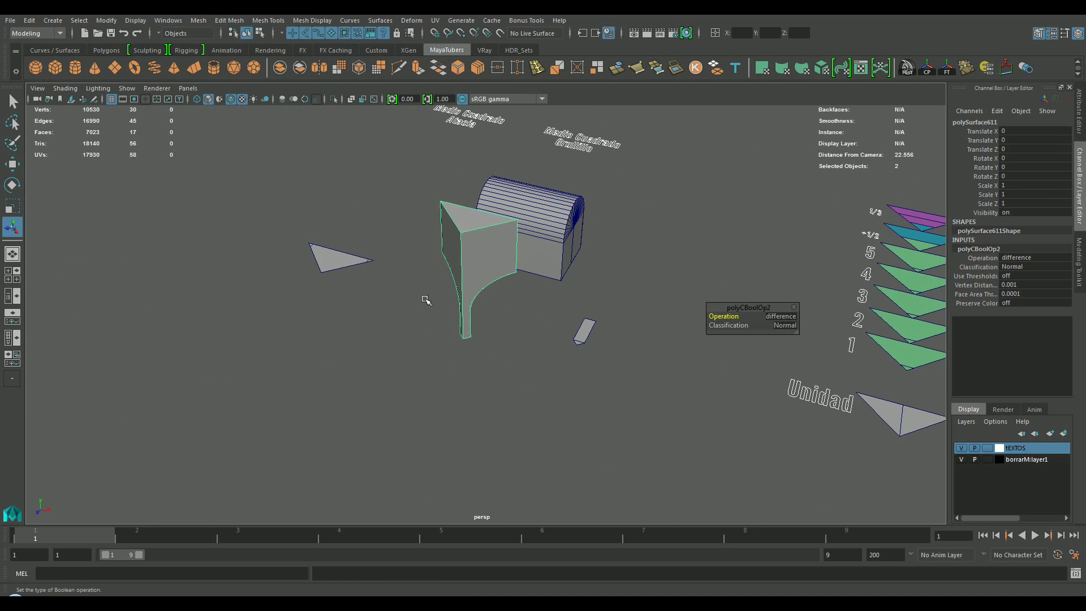
click(470, 254)
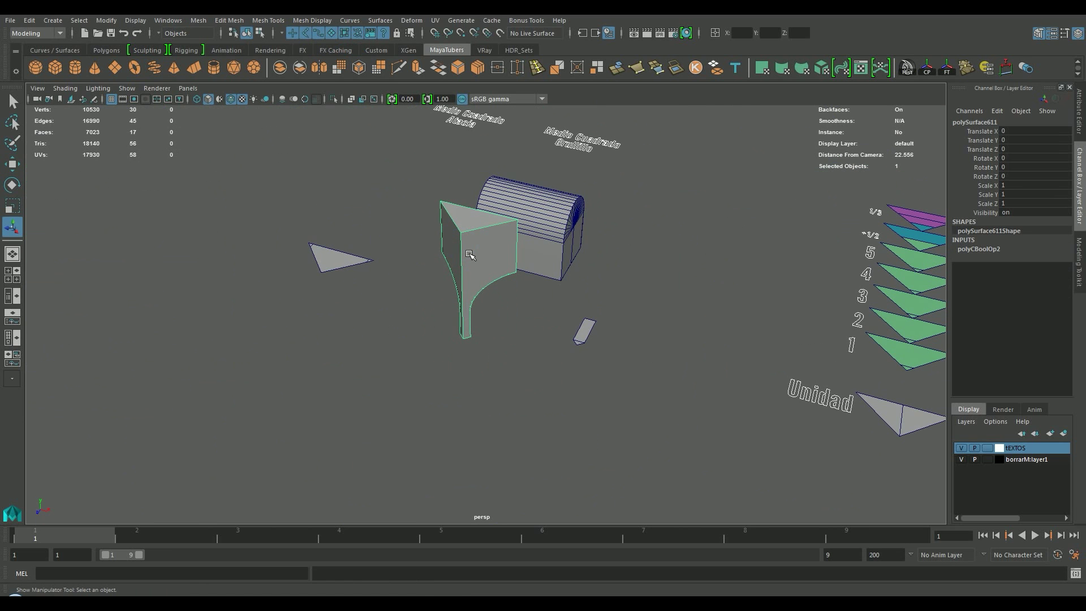
alt+drag(387, 335, 525, 339)
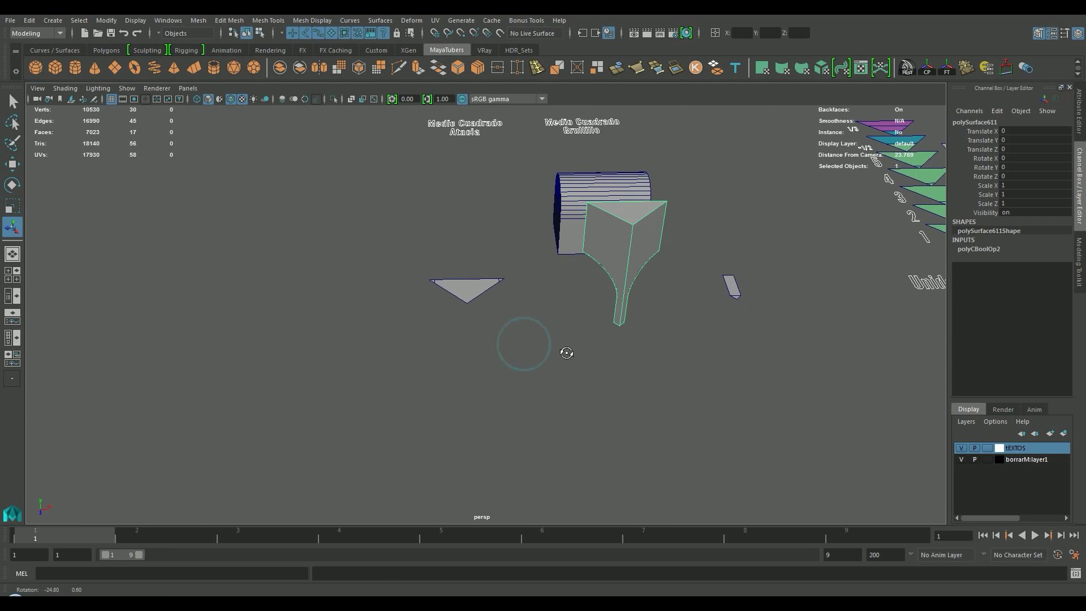
Step: Move the arch solid's copy onto the other triangle, centred on its long edge at about -49.204 in X and 17.814 in Z
click(468, 290)
key(space)
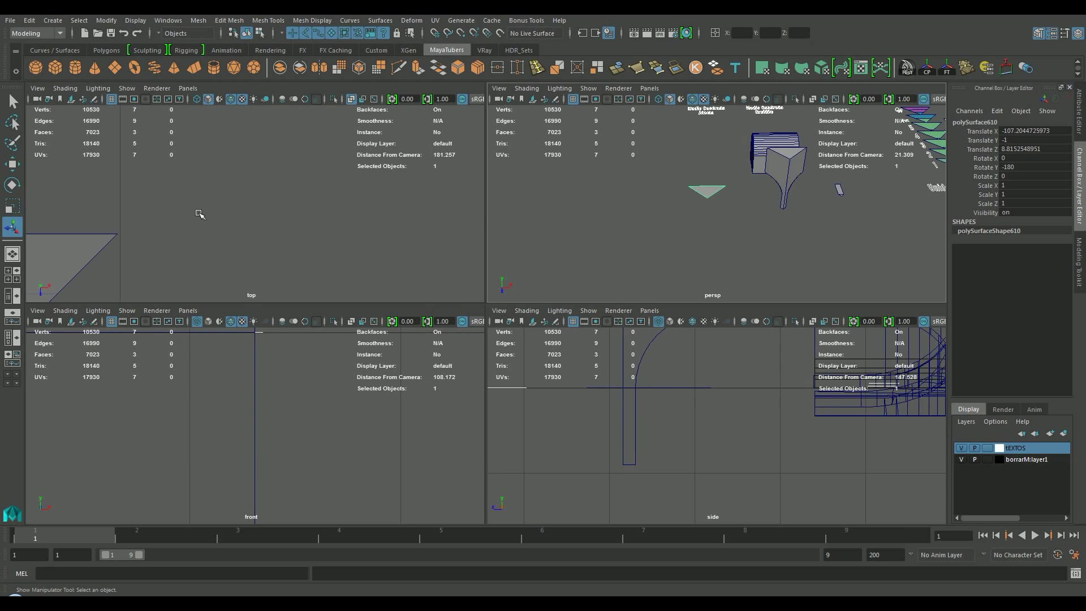
key(space)
scroll(121, 249, down, 3)
click(458, 180)
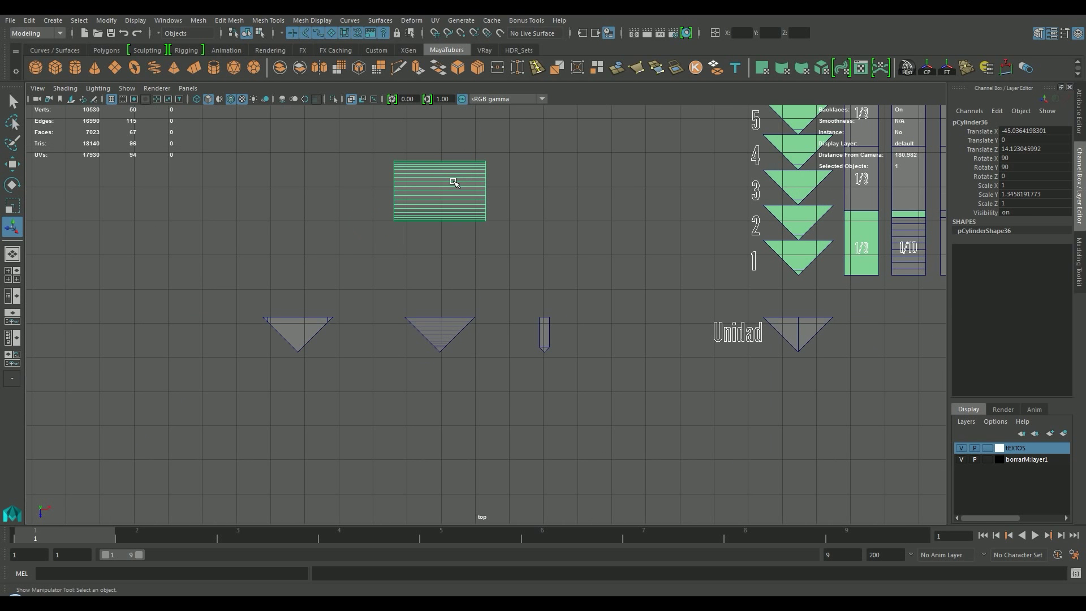
key(w)
drag(498, 188, 298, 318)
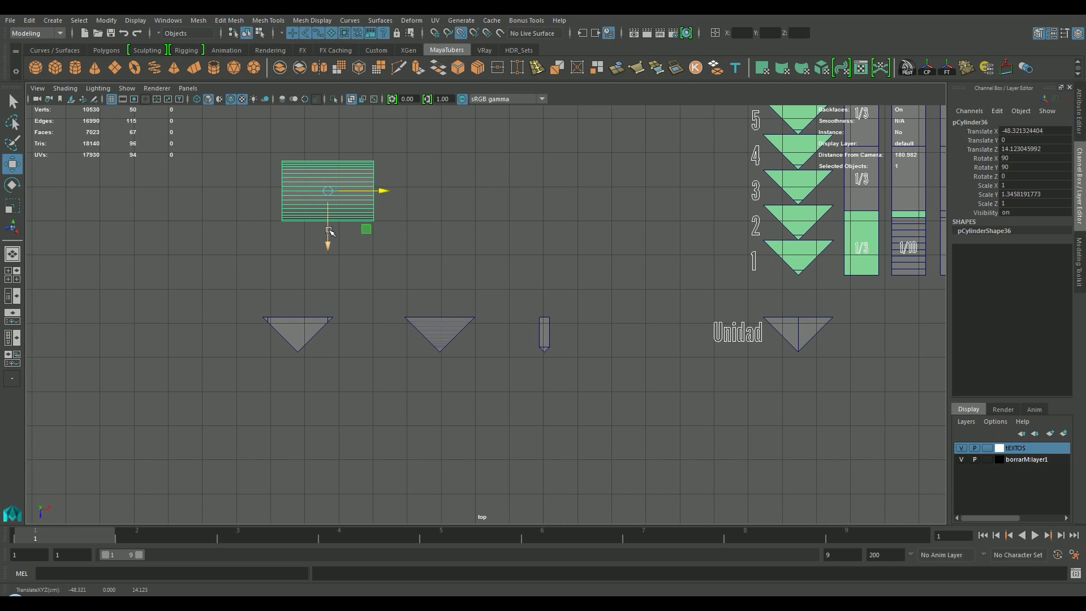
drag(327, 247, 308, 314)
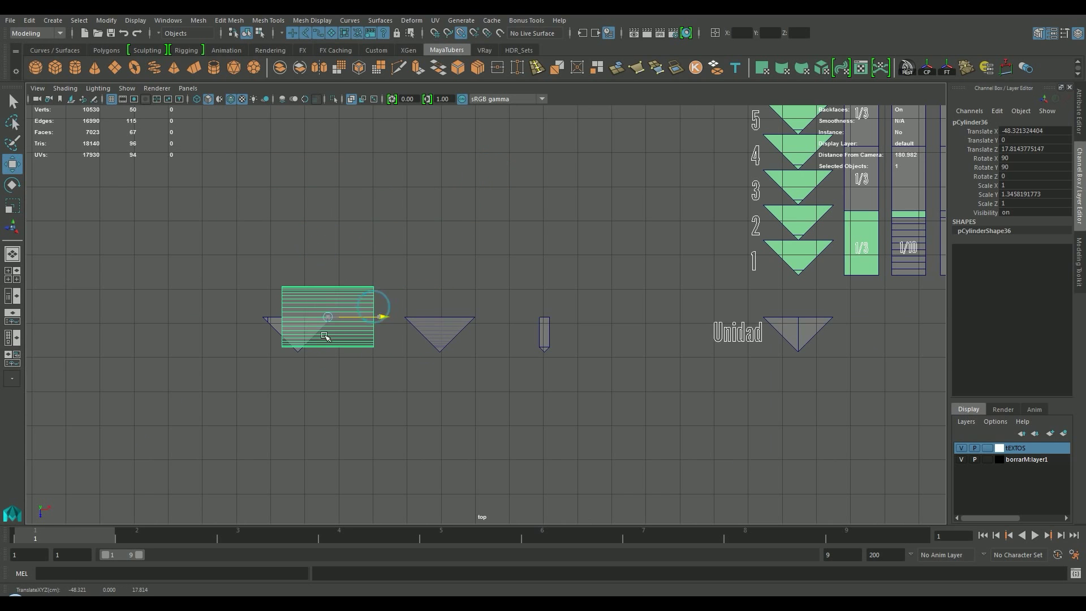
middle_drag(325, 336, 296, 356)
scroll(245, 361, up, 3)
alt+middle_drag(164, 436, 223, 353)
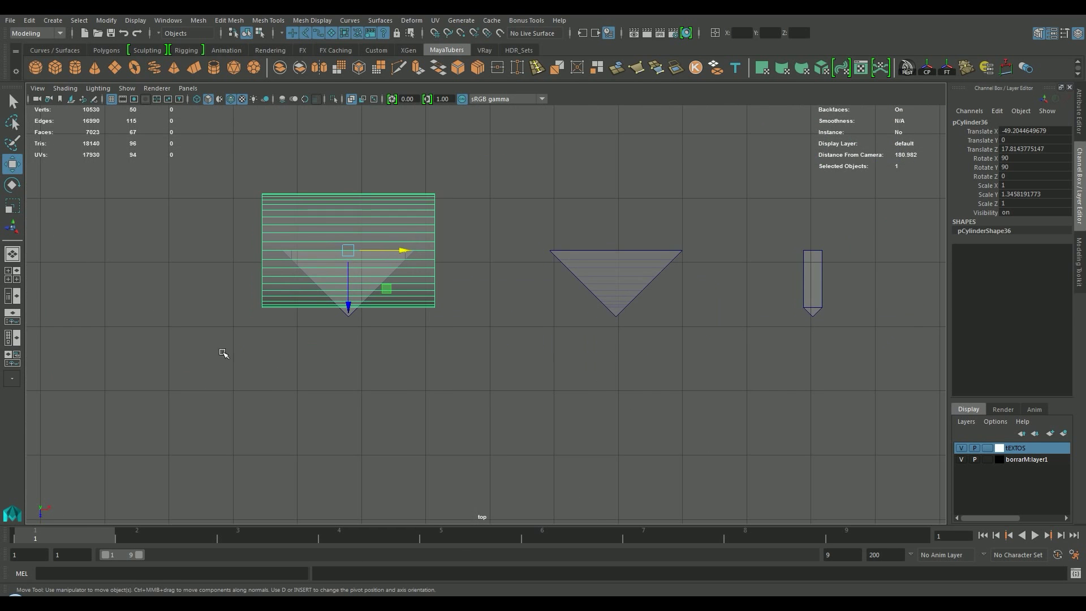
scroll(622, 392, up, 5)
alt+middle_drag(356, 347, 695, 380)
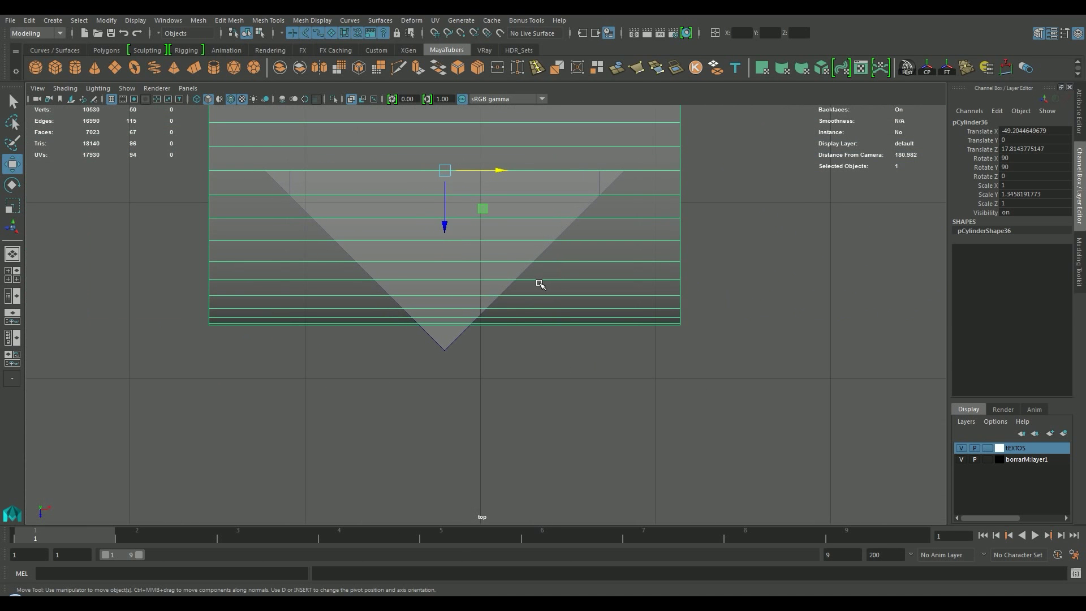
Step: Rotate the arch solid's copy 90 degrees about the vertical axis so its length runs perpendicular to the triangle's long edge
key(r)
key(e)
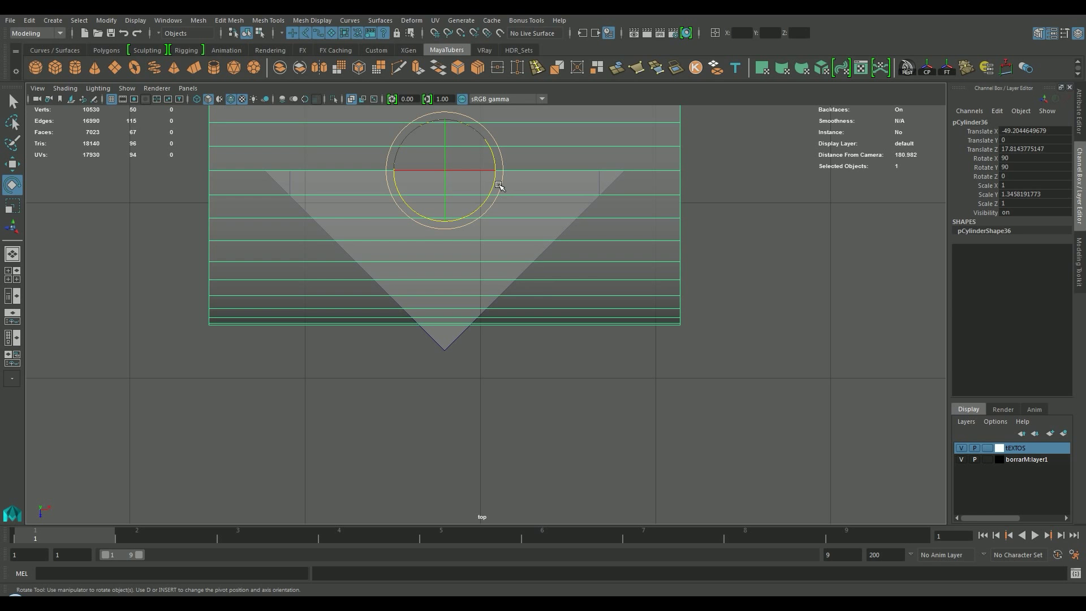
drag(494, 187, 445, 243)
click(671, 236)
Step: Delete the two short edges that cut across the triangle's outer corners
click(616, 170)
right_drag(619, 171, 615, 144)
click(596, 178)
shift+click(290, 186)
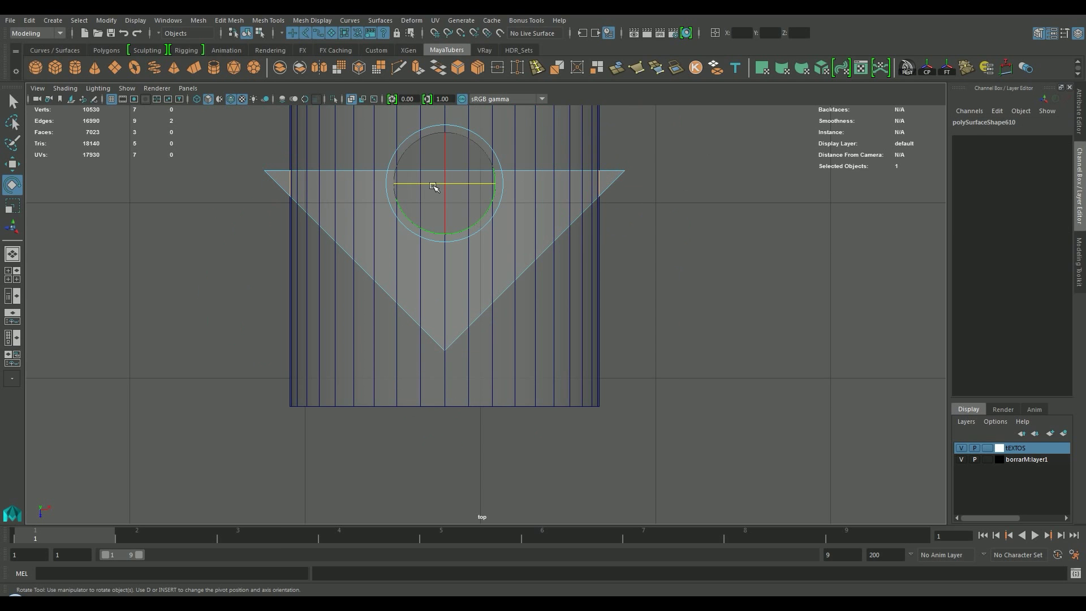
key(Delete)
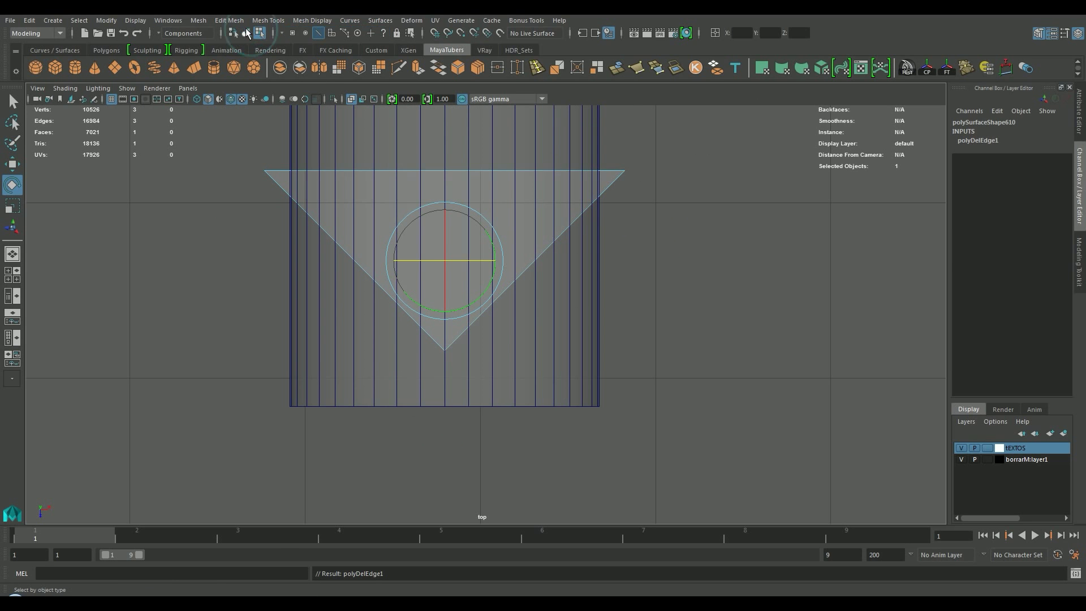
click(246, 32)
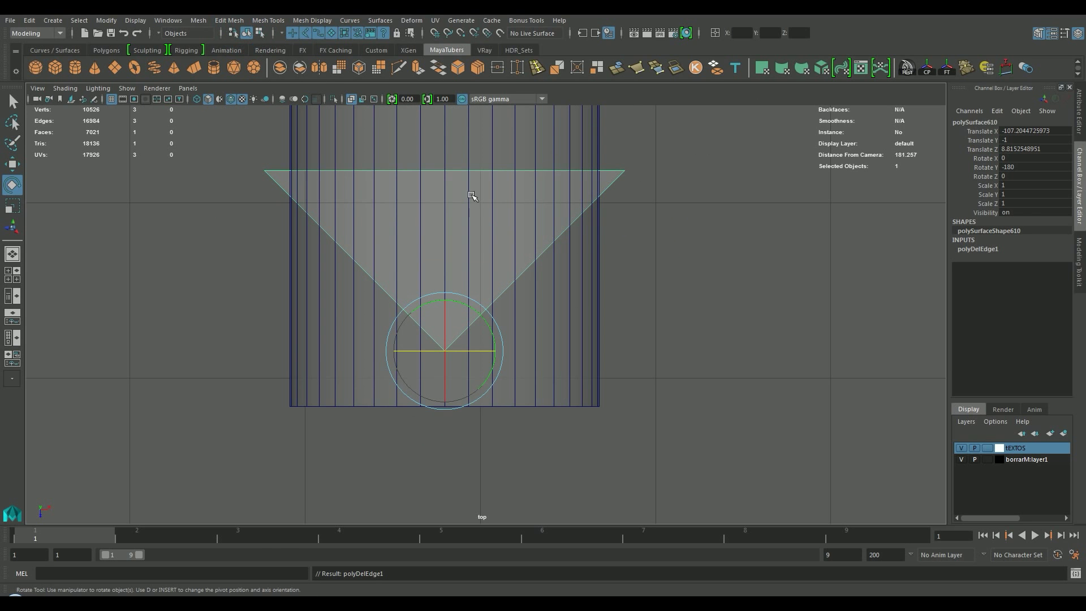
Step: Extrude the triangle straight up by about 4.157 and lower the prism through the arch copy to a Y translation of about -2.165
click(418, 68)
key(space)
key(space)
alt+drag(572, 290, 221, 42)
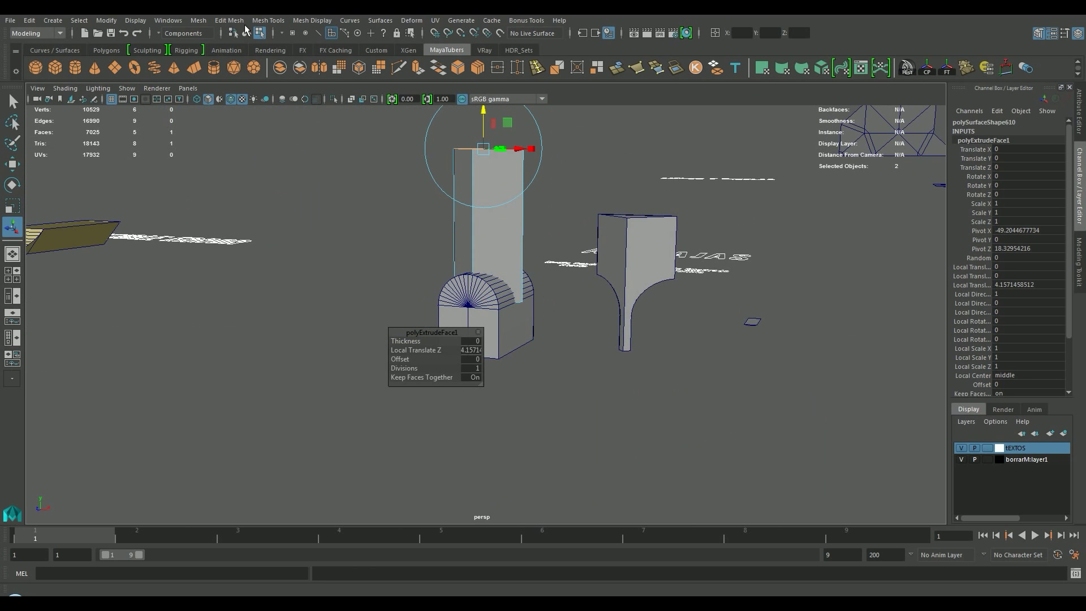
click(247, 32)
key(w)
mouse_move(474, 252)
mouse_down()
mouse_move(473, 295)
mouse_move(614, 317)
mouse_move(645, 337)
mouse_move(572, 351)
mouse_move(614, 383)
mouse_move(509, 371)
mouse_move(478, 267)
mouse_up()
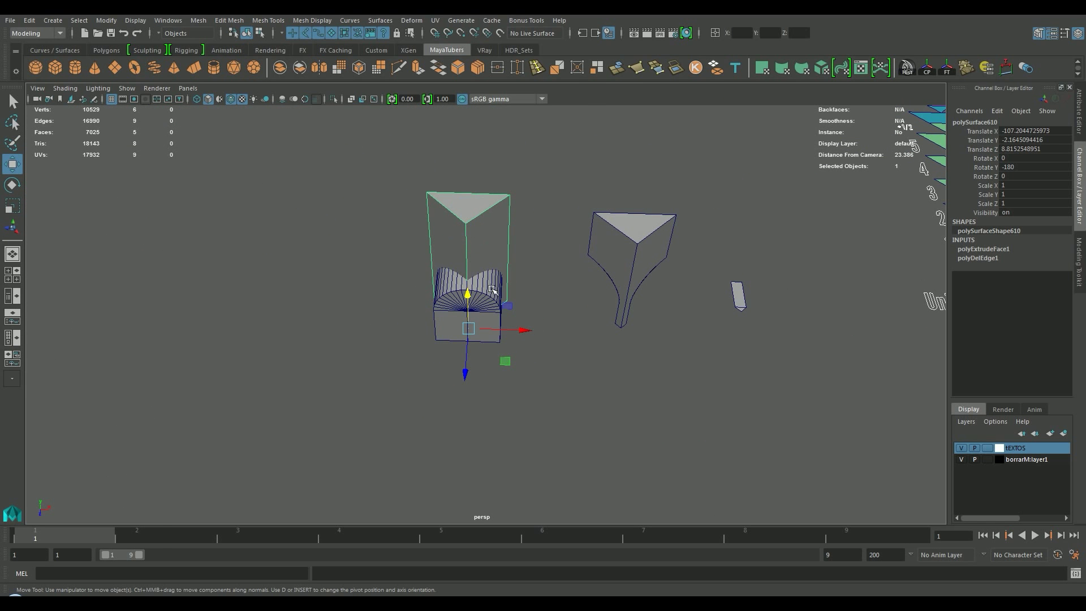
Step: Clear the prism's construction history and subtract the arch solid's copy from it with a Boolean difference
click(908, 68)
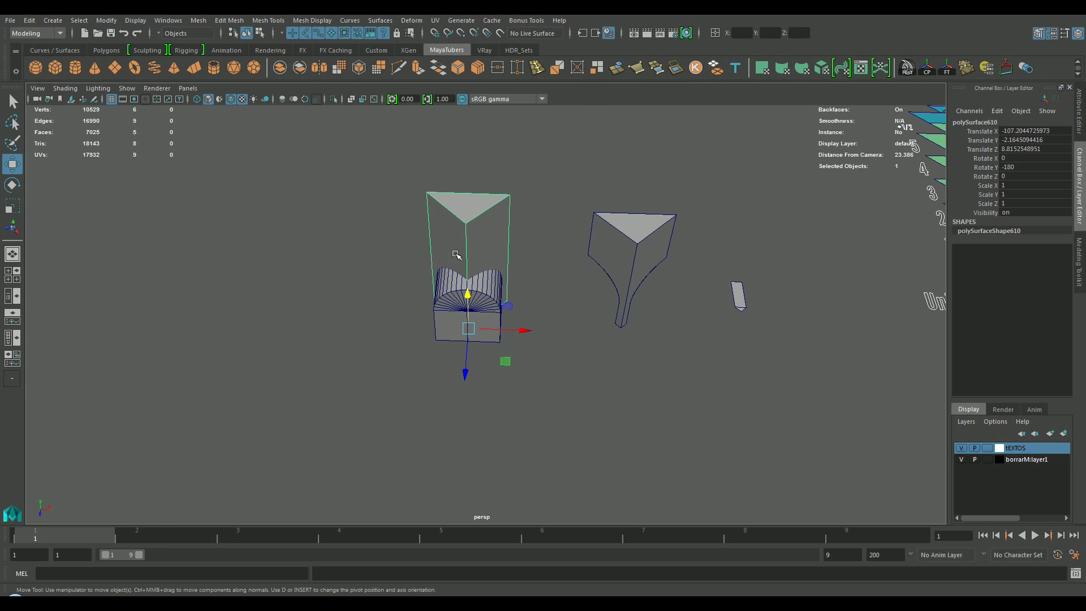
shift+click(487, 295)
click(176, 21)
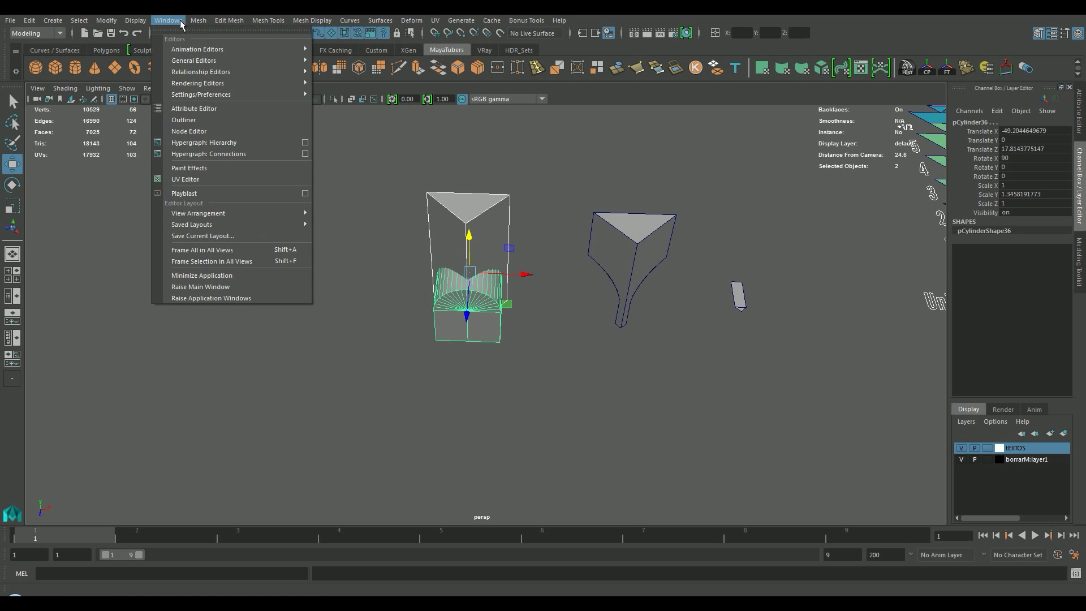
click(337, 69)
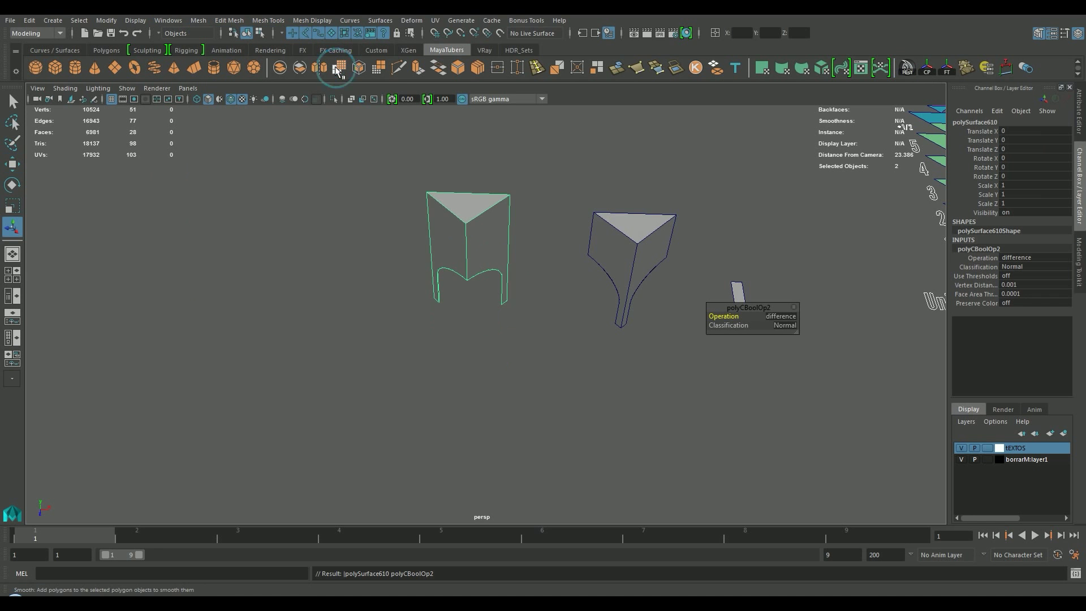
alt+drag(577, 237, 621, 247)
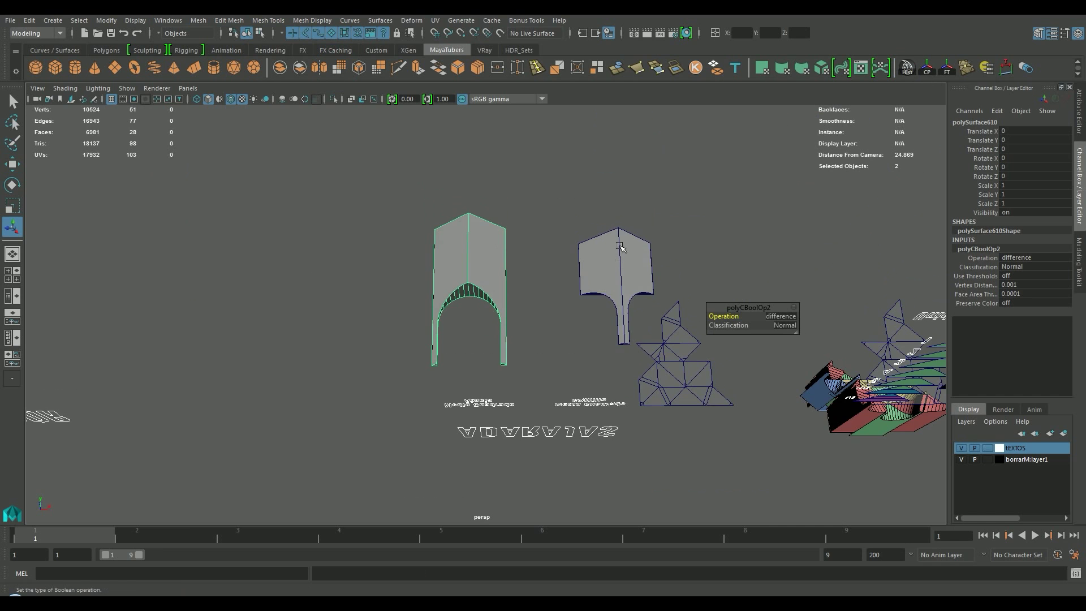
alt+drag(489, 304, 477, 381)
Step: Group the arched Atacia piece with the Grullillo piece and rotate the group -90 degrees in X so both lie flat in the top view
click(493, 230)
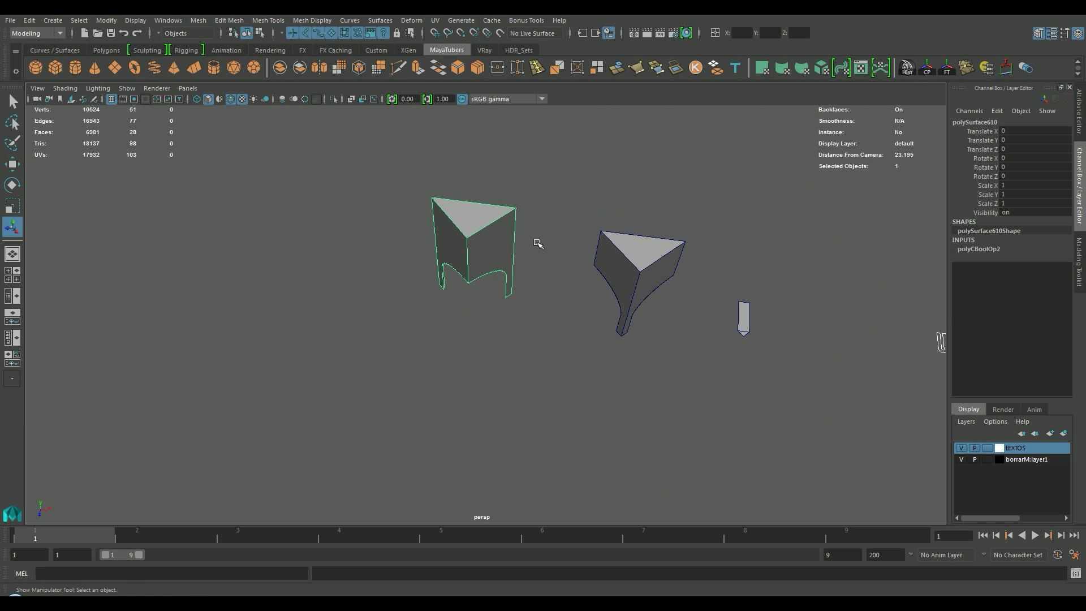
shift+click(650, 267)
key(space)
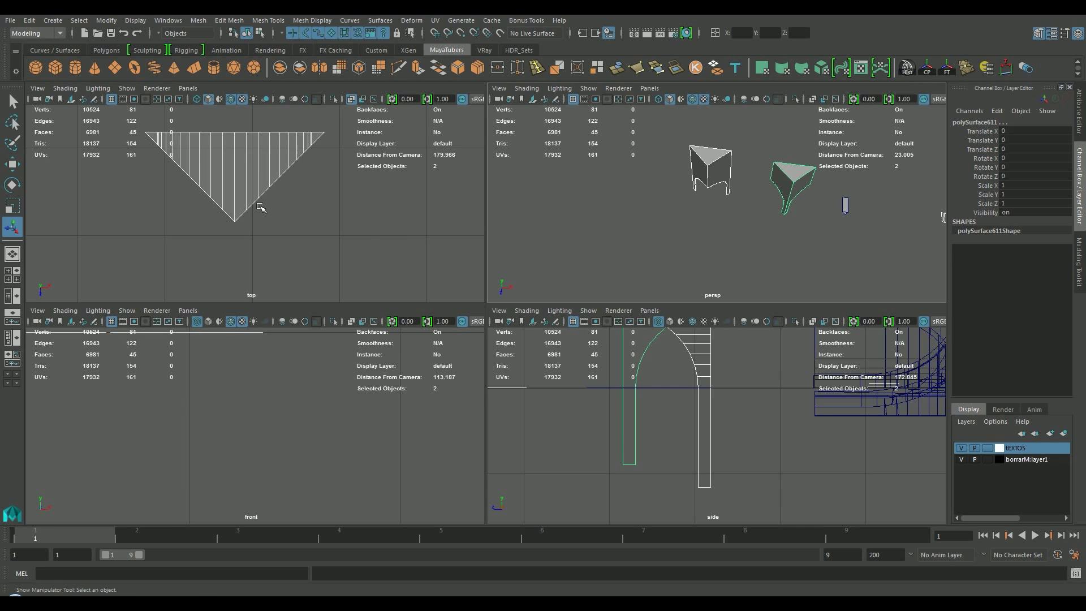
key(space)
alt+right_drag(375, 245, 218, 252)
alt+drag(219, 253, 601, 323)
alt+middle_drag(602, 322, 481, 338)
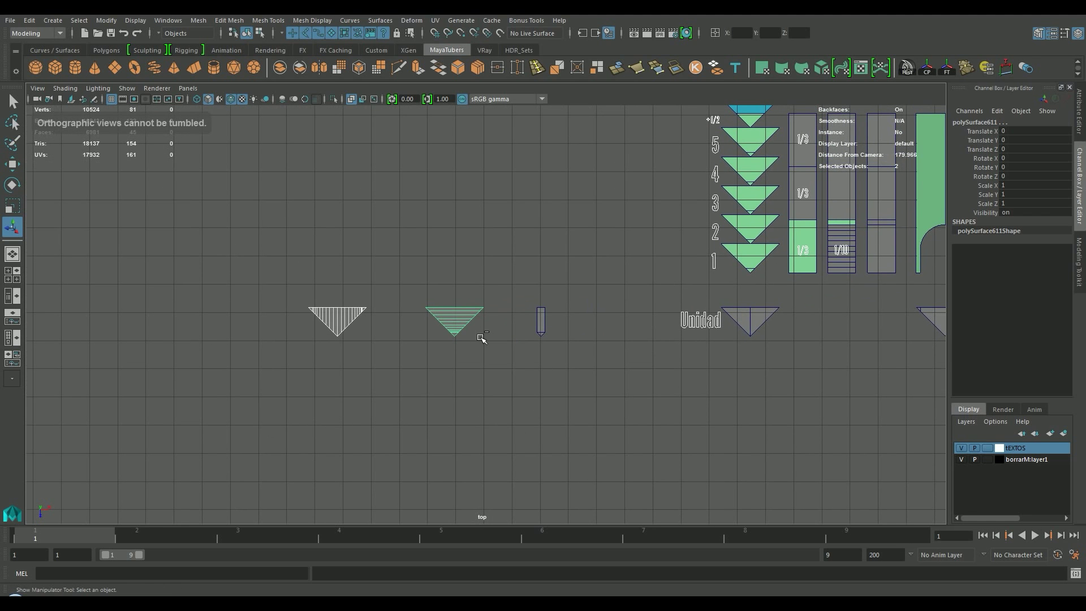
key(ctrl+g)
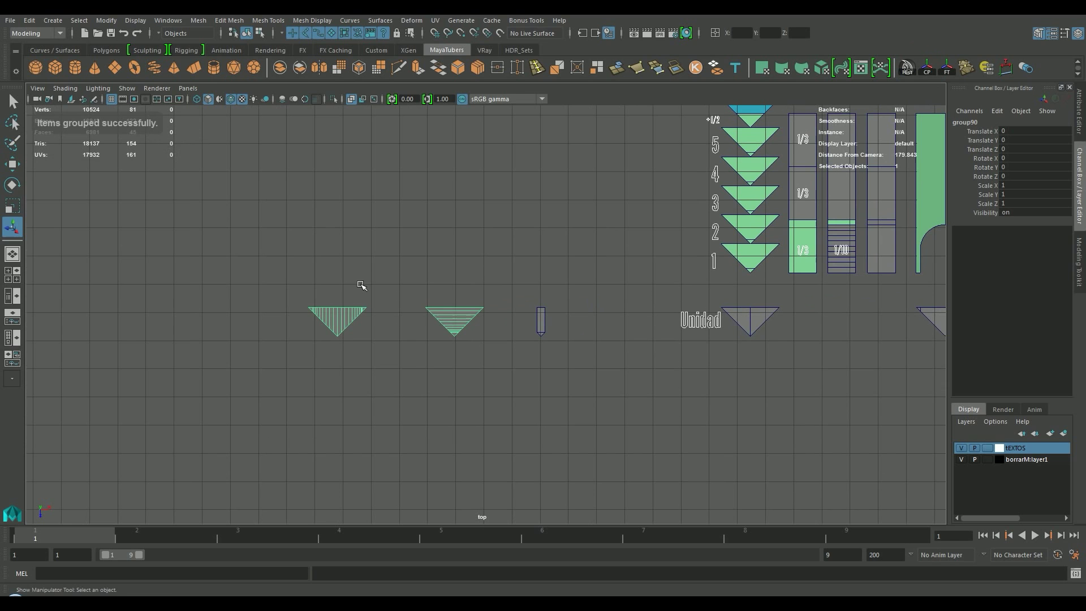
key(e)
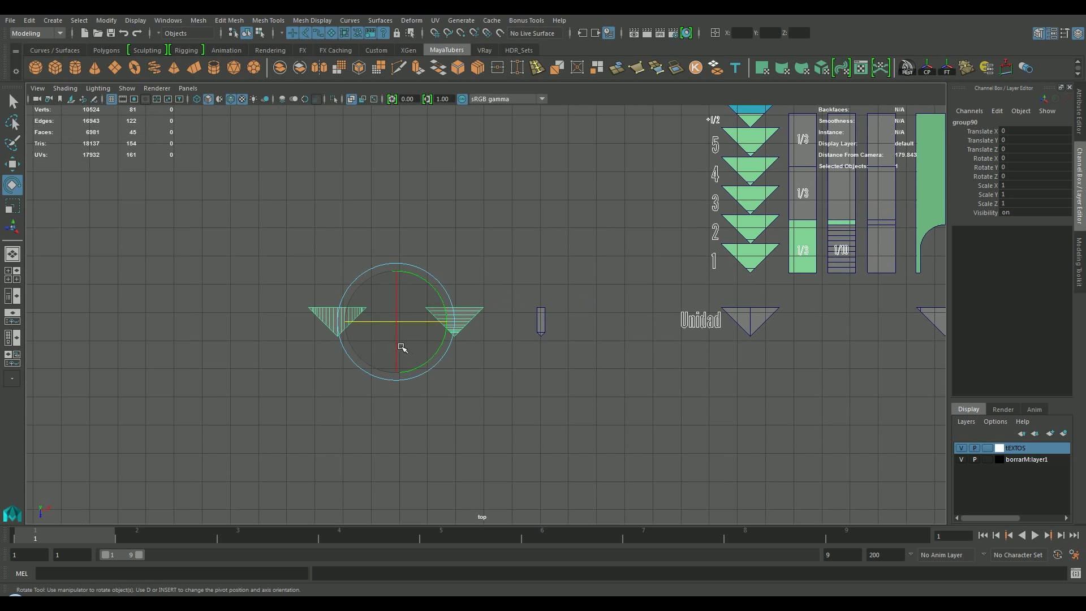
drag(396, 348, 401, 278)
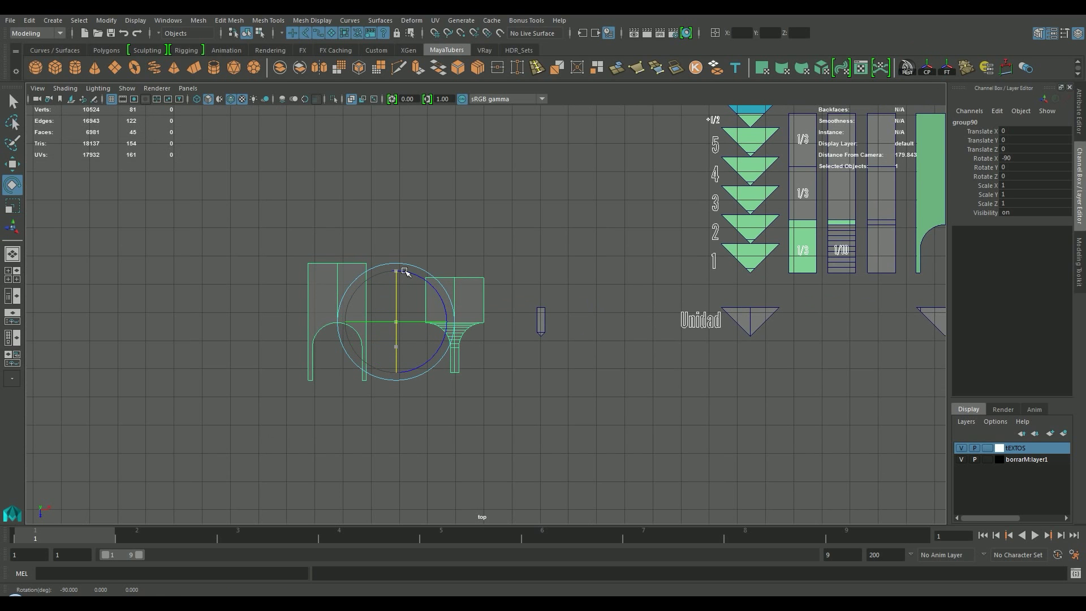
key(w)
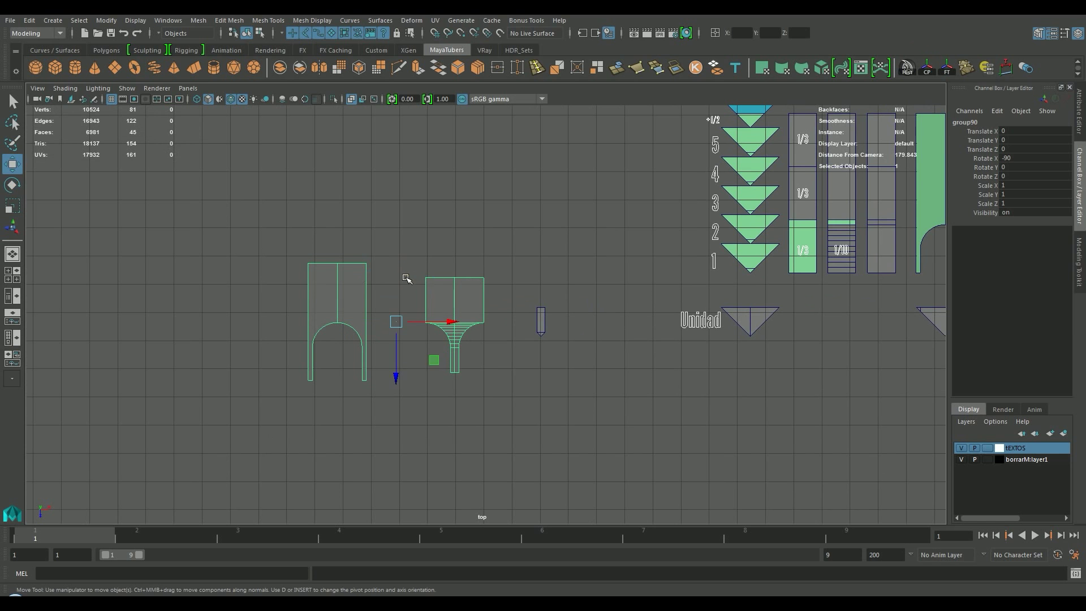
Step: Snap the Grullillo piece's pivot to the start of its curve and align it with the reference pieces, at a Y translation of about 3.466
click(478, 296)
alt+middle_drag(478, 296, 416, 321)
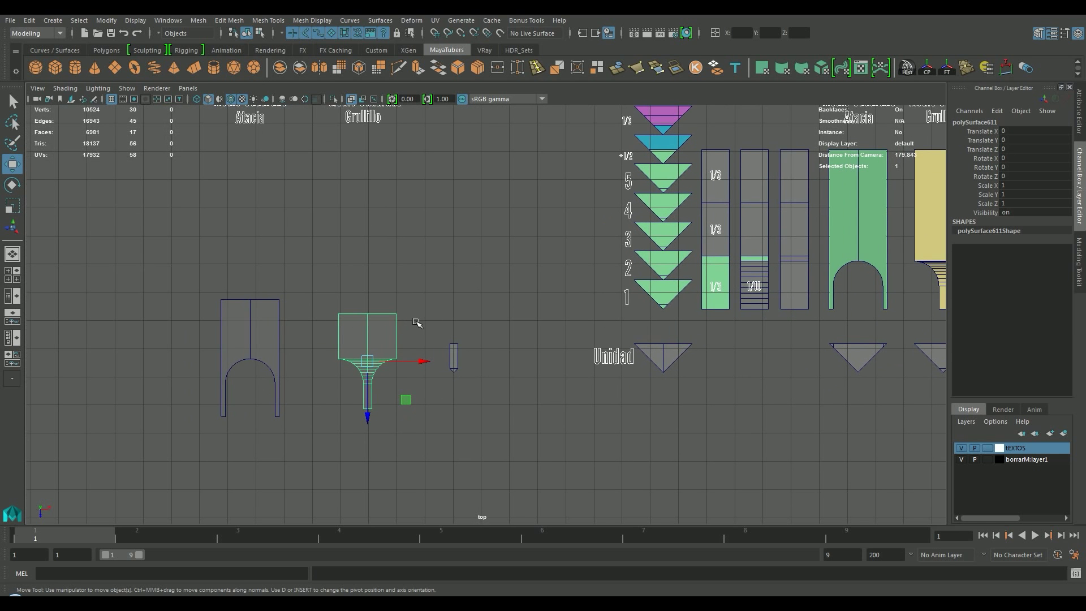
scroll(416, 323, up, 4)
key(d)
key(v)
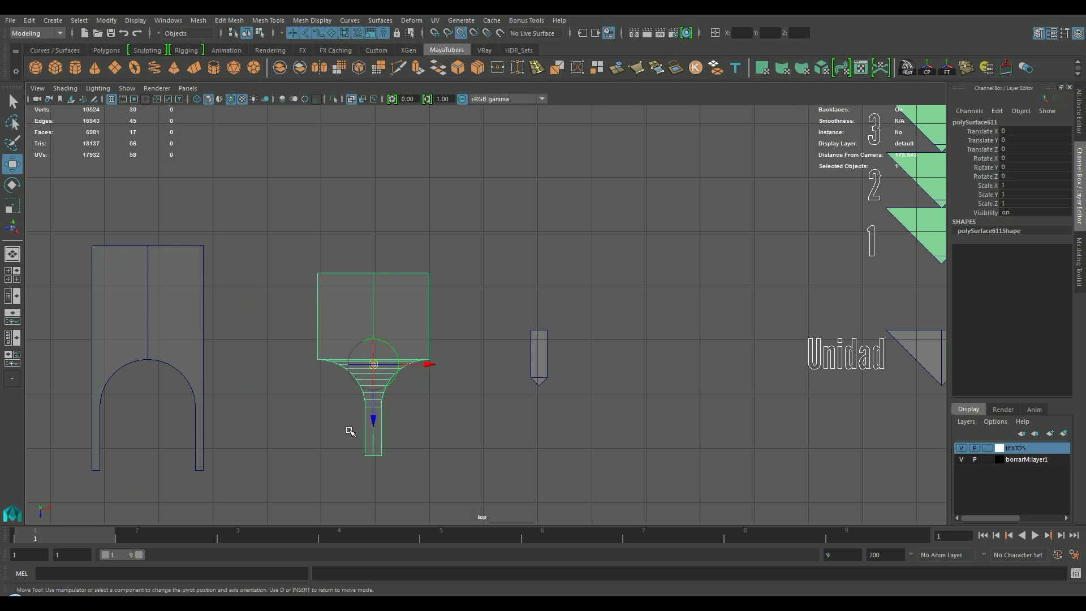
drag(377, 423, 441, 359)
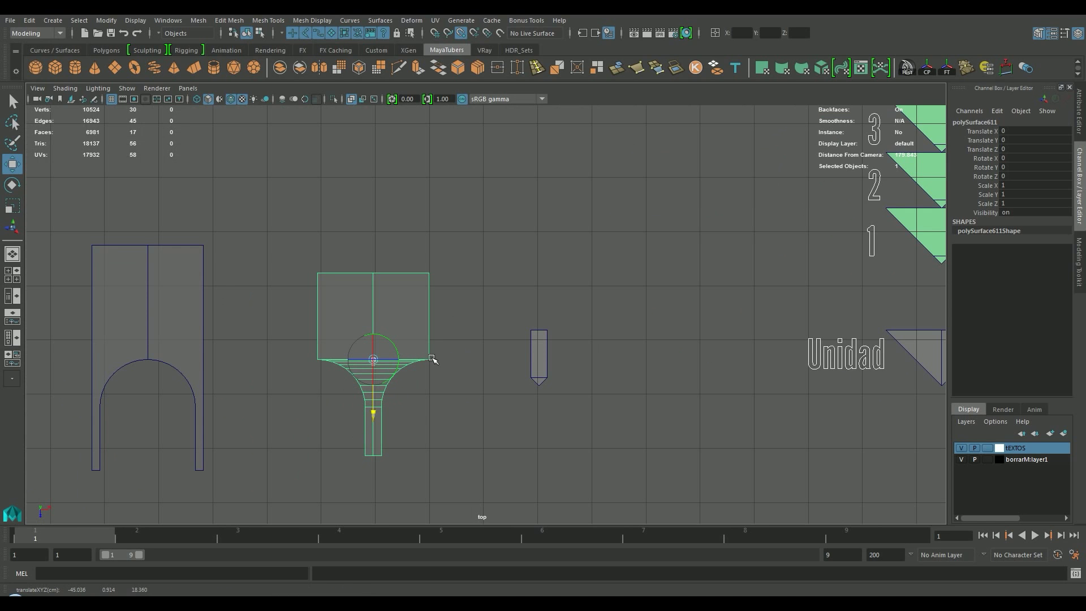
scroll(436, 373, down, 3)
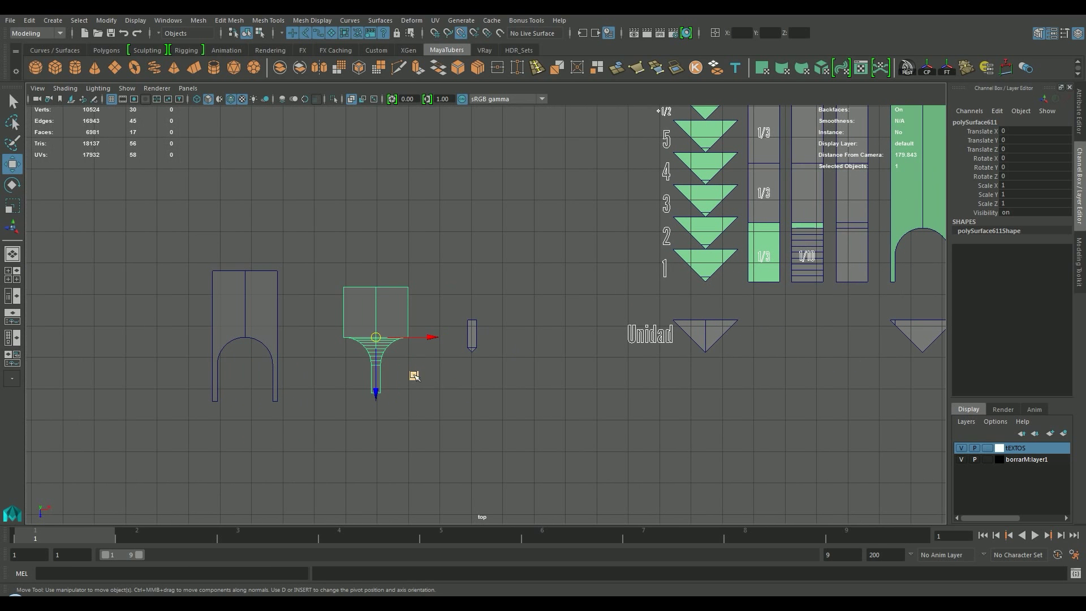
drag(377, 394, 873, 234)
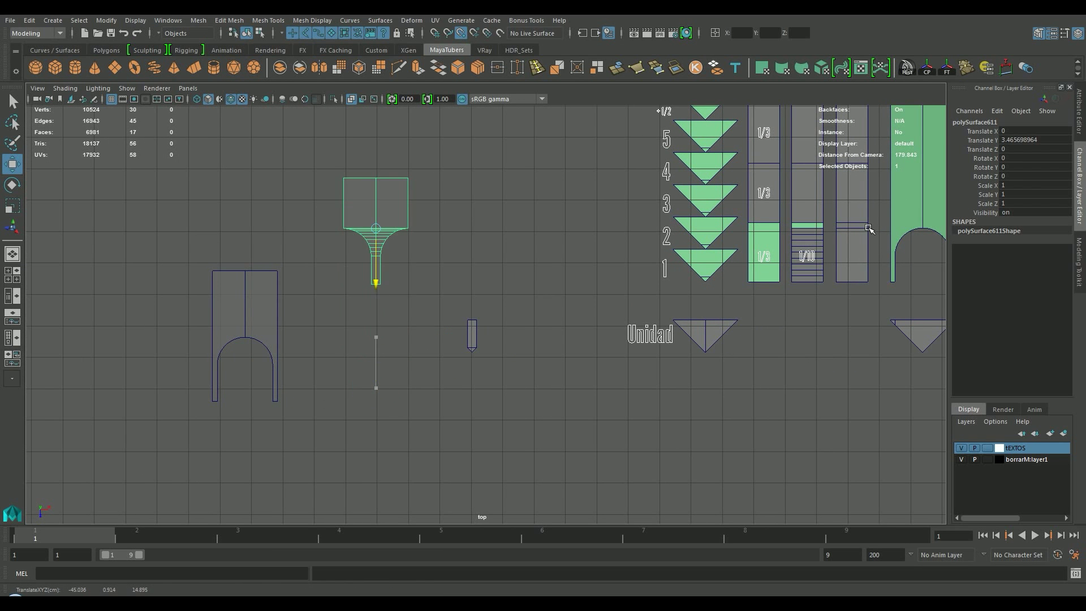
Step: Snap the Grullillo piece's upper and lower end vertices to the full height of the reference pieces beside the unit column
right_drag(372, 200, 312, 197)
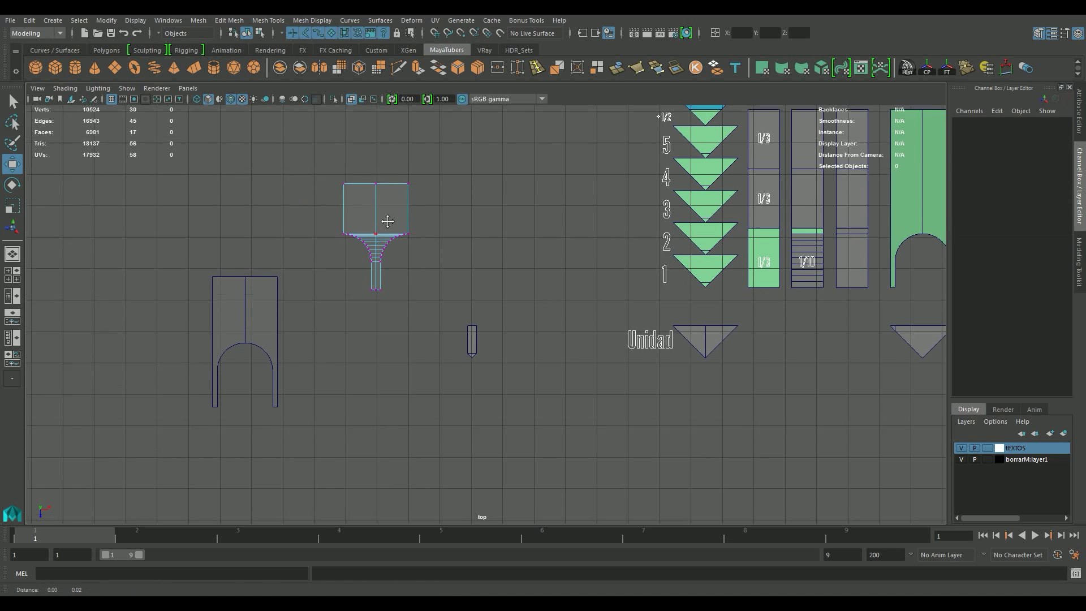
alt+middle_drag(438, 192, 425, 310)
drag(425, 311, 317, 277)
drag(367, 348, 368, 274)
drag(411, 421, 308, 392)
drag(362, 449, 367, 475)
key(ctrl+z)
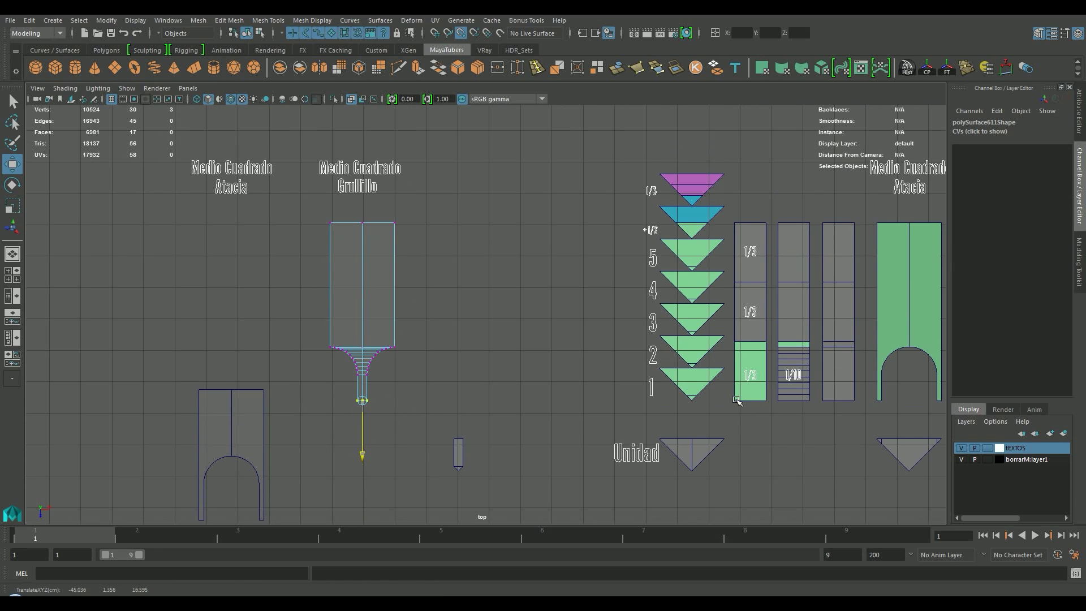
Step: Snap the Atacia piece's pivot to its arch crown and align it with the reference pieces, at a Y translation of about 3.466
click(241, 436)
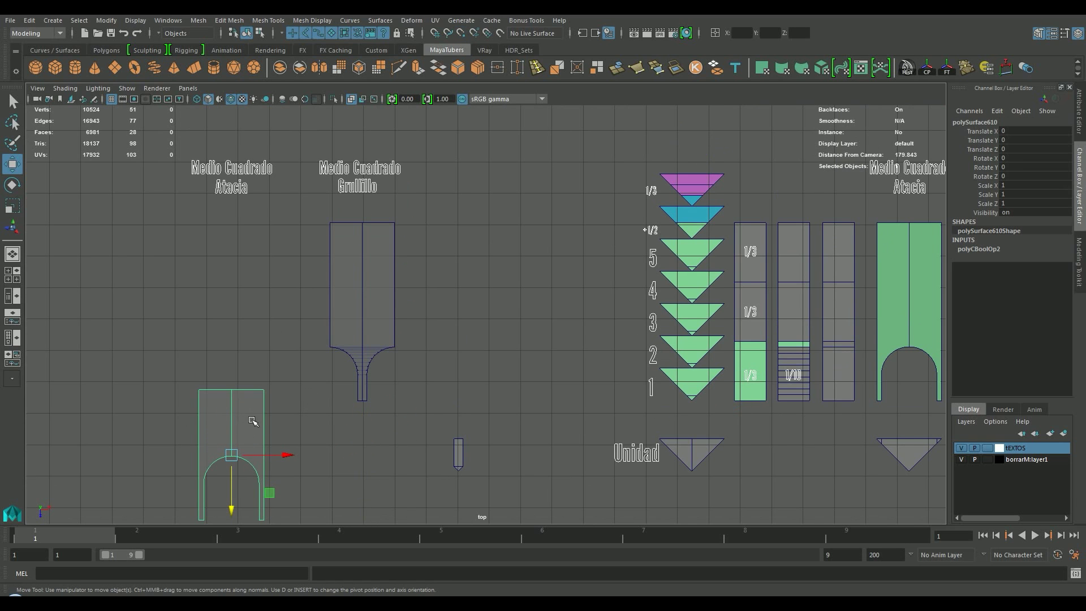
scroll(473, 456, up, 2)
alt+middle_drag(473, 456, 588, 245)
scroll(589, 245, up, 4)
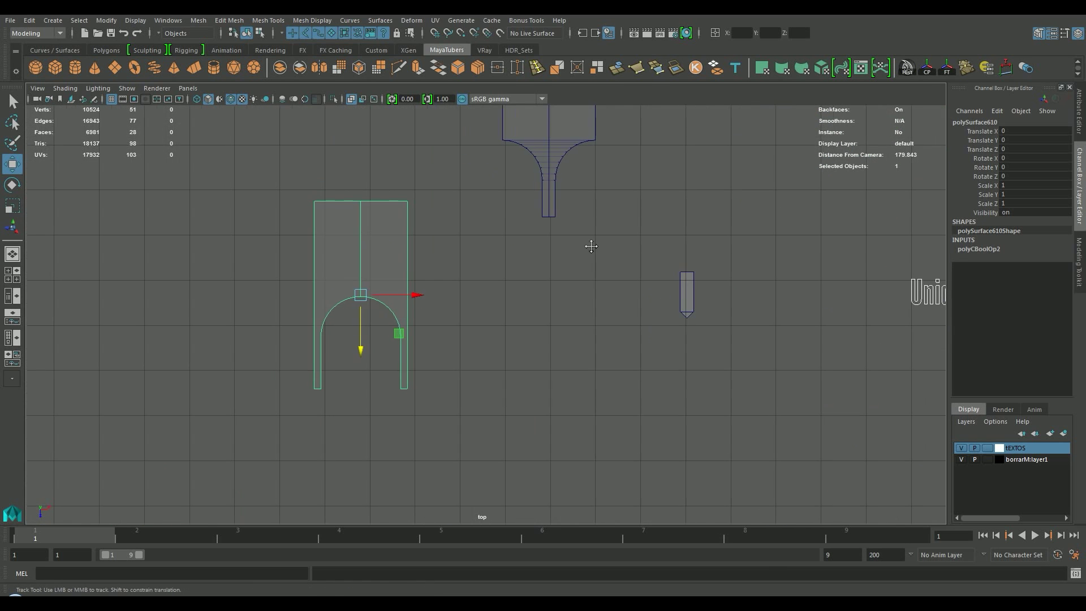
key(d)
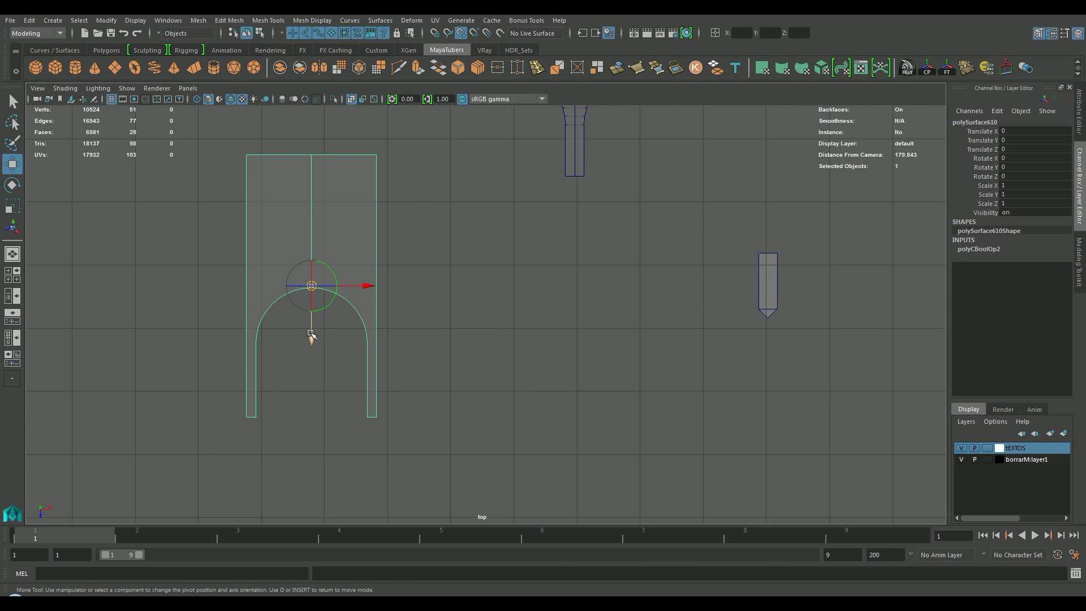
drag(310, 343, 310, 299)
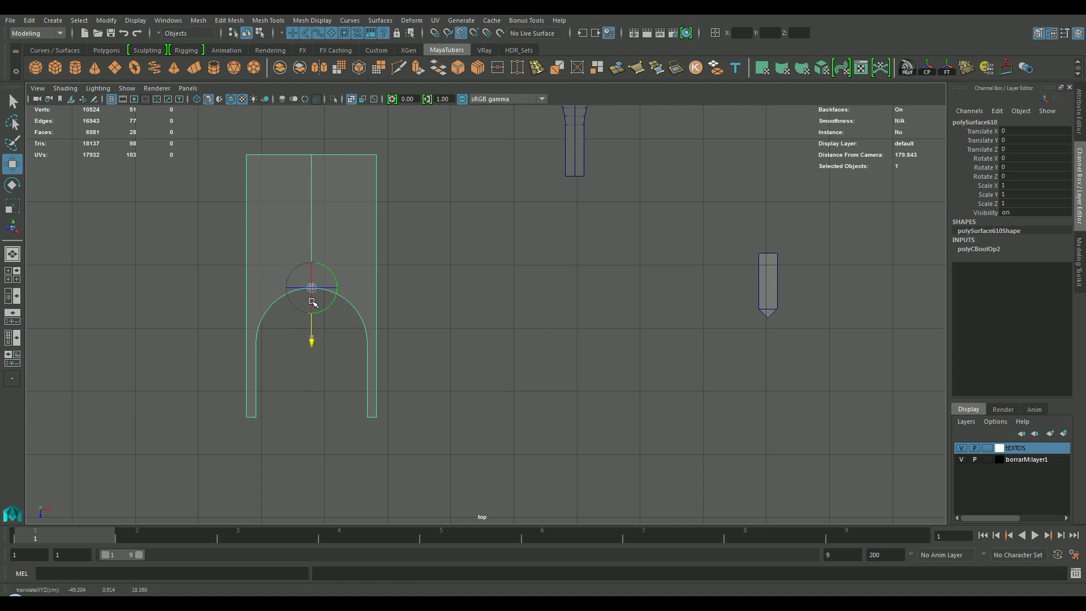
key(d)
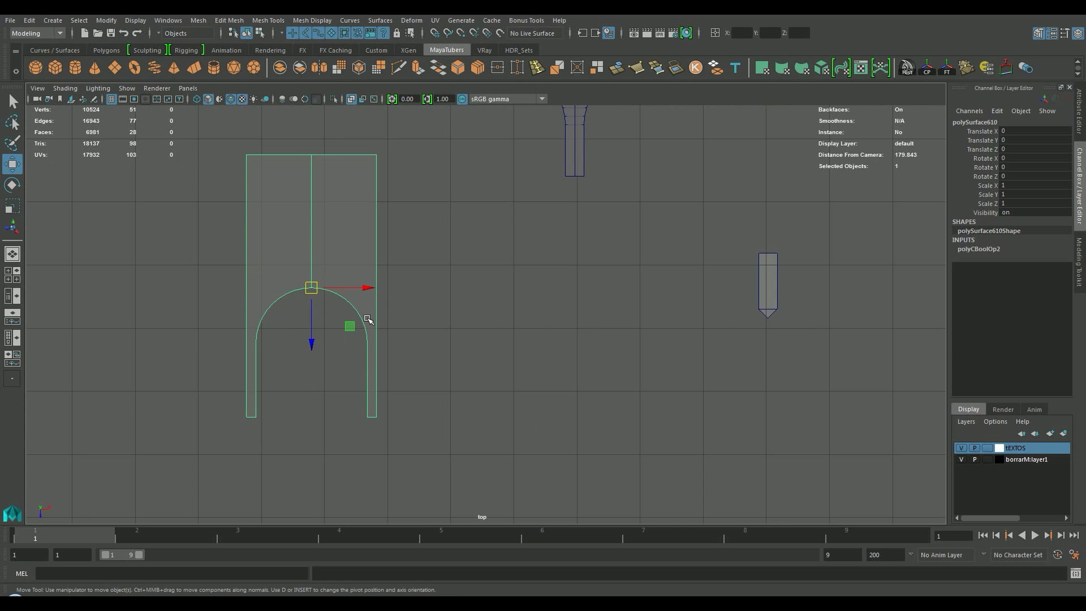
scroll(339, 317, down, 3)
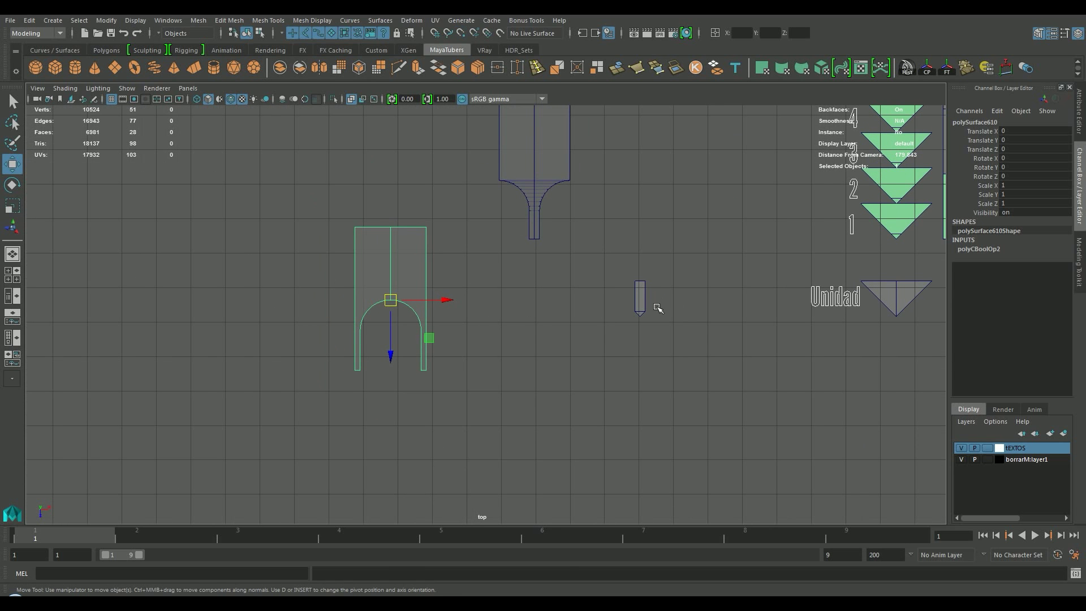
alt+middle_drag(658, 308, 353, 421)
drag(231, 431, 921, 261)
Step: Snap the Atacia piece's leg ends and upper vertices to the same end heights as the Grullillo piece
right_drag(279, 337, 226, 309)
drag(351, 408, 198, 325)
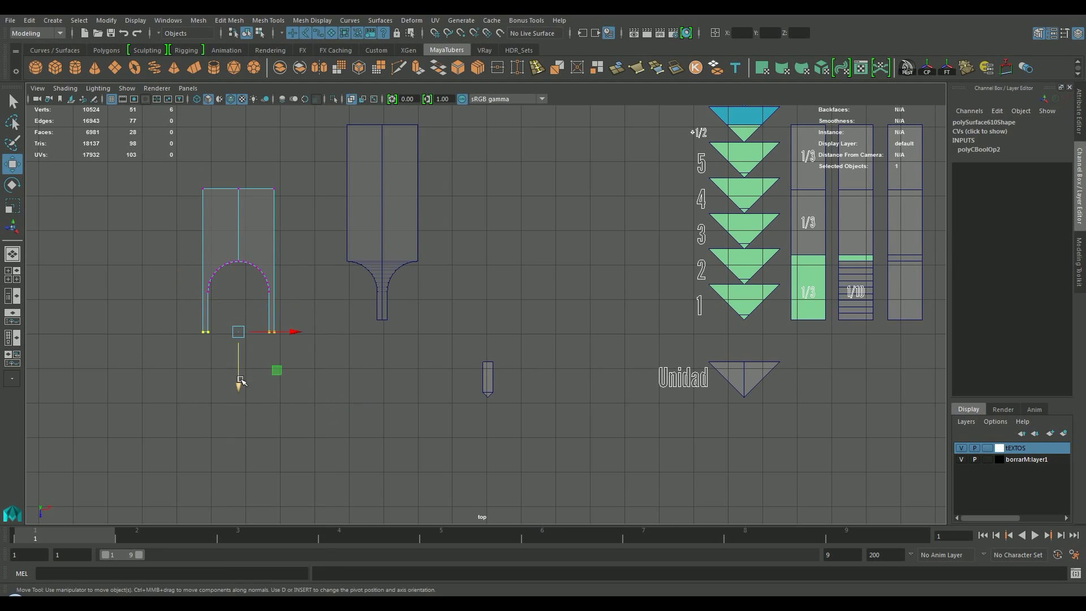
drag(237, 389, 355, 328)
drag(335, 385, 138, 318)
drag(237, 388, 239, 376)
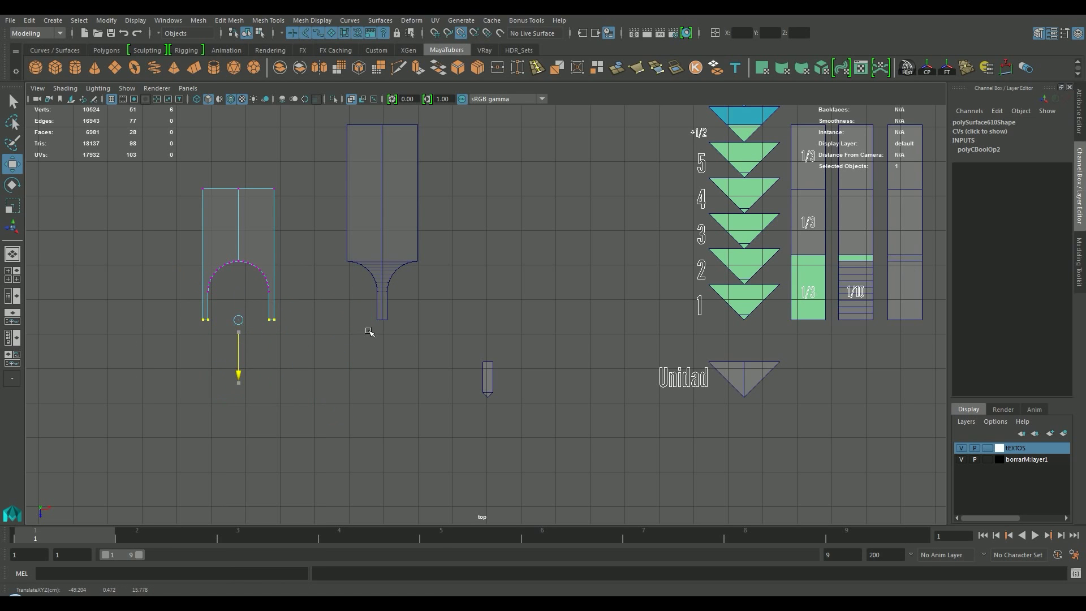
drag(281, 203, 192, 180)
alt+middle_drag(193, 180, 218, 300)
drag(266, 312, 263, 358)
key(ctrl+z)
click(617, 345)
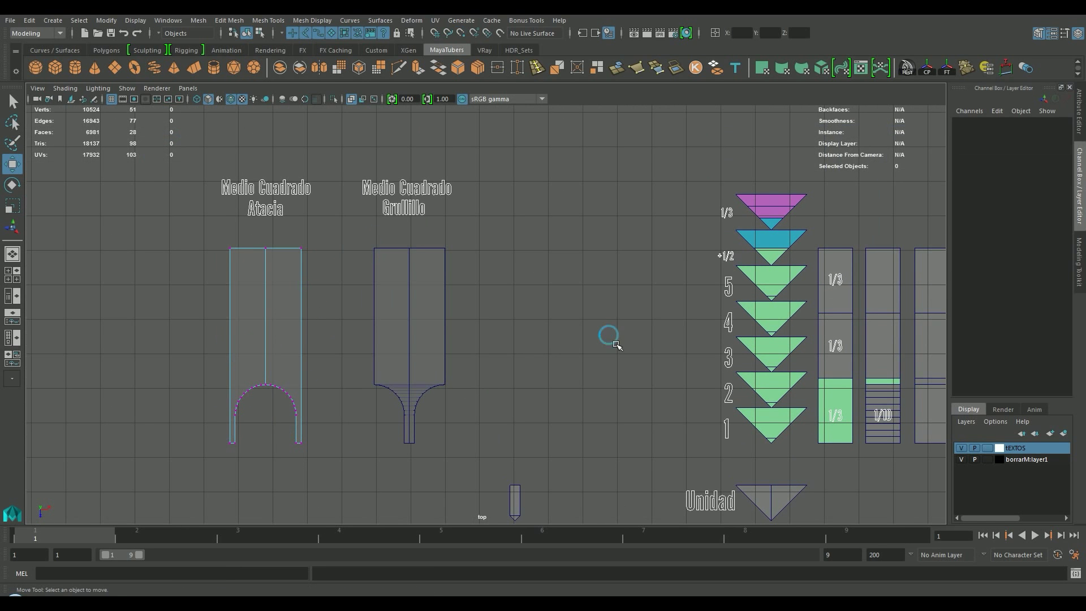
Step: Return to the perspective view and assign the green material to the Atacia piece and the yellow material to the Grullillo piece
key(space)
key(space)
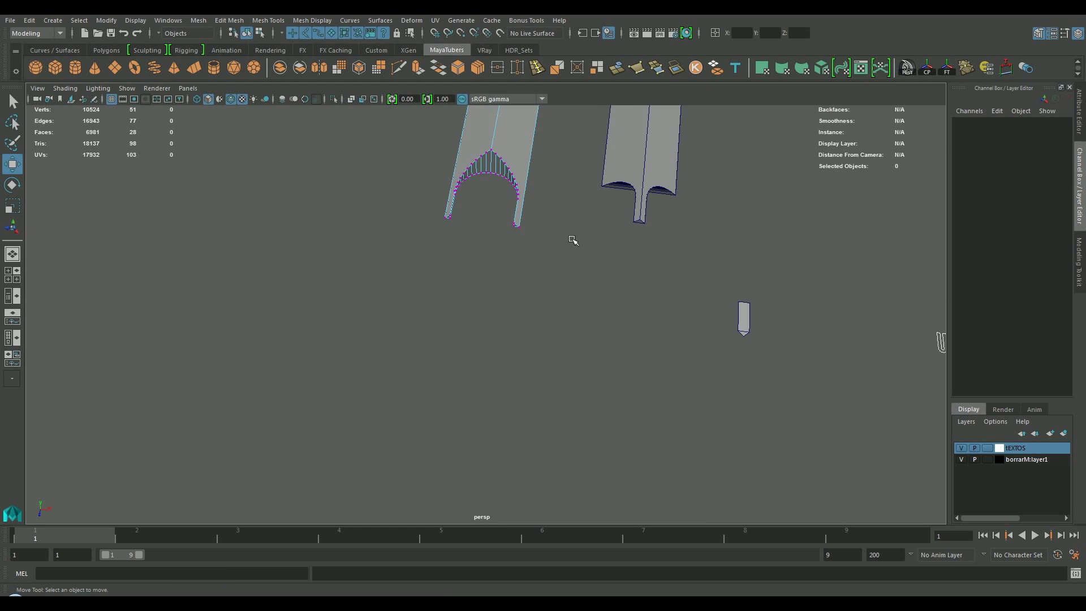
alt+drag(571, 238, 484, 345)
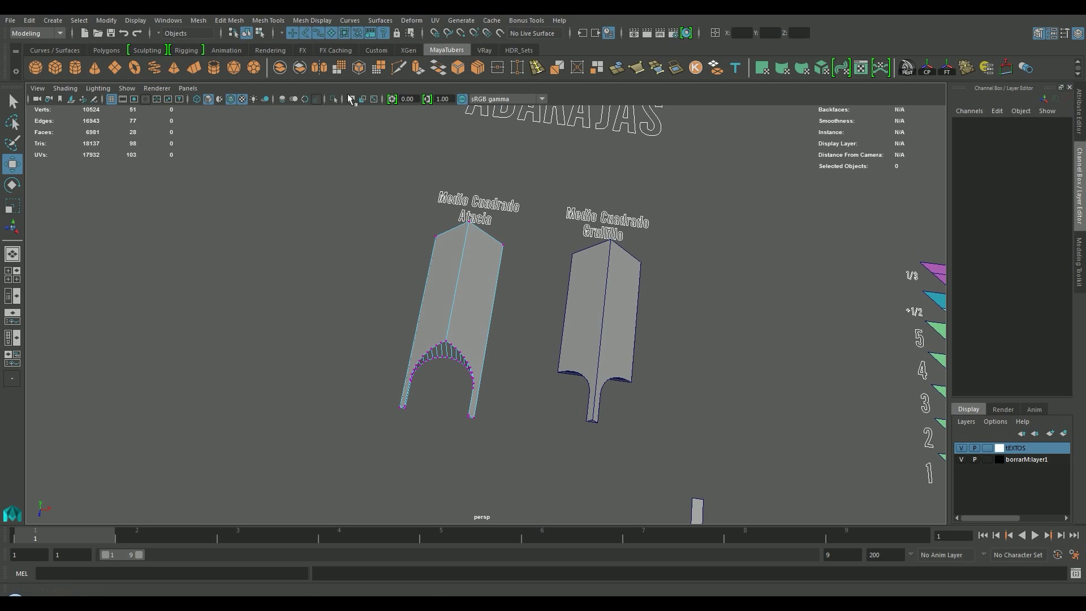
click(471, 278)
right_drag(471, 277, 564, 387)
click(600, 286)
right_drag(600, 286, 702, 398)
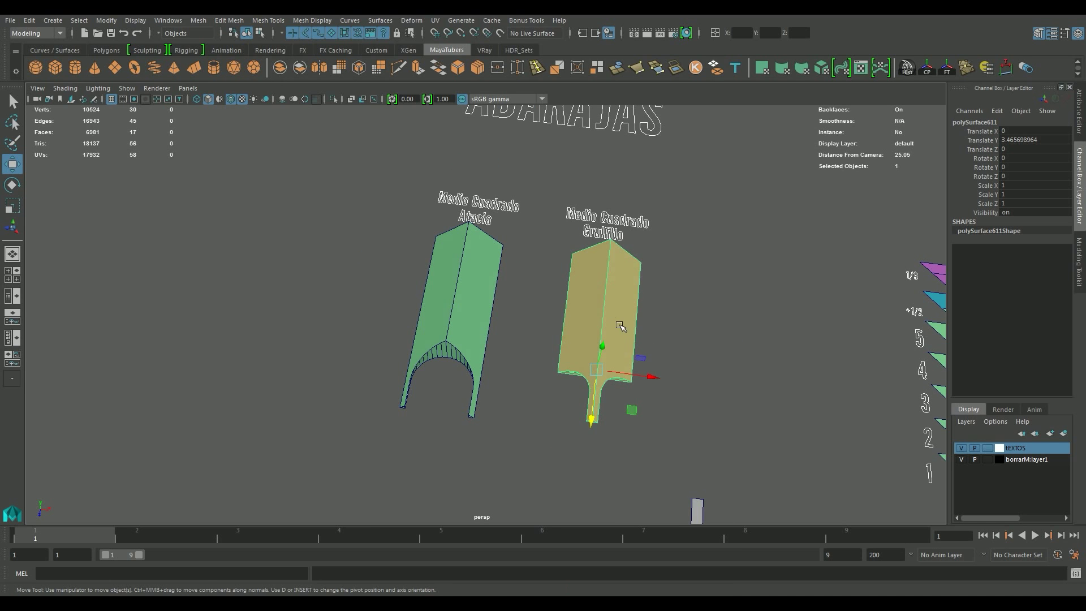
Step: Turn the Grullillo piece over about its long axis so its flat back face points up
key(e)
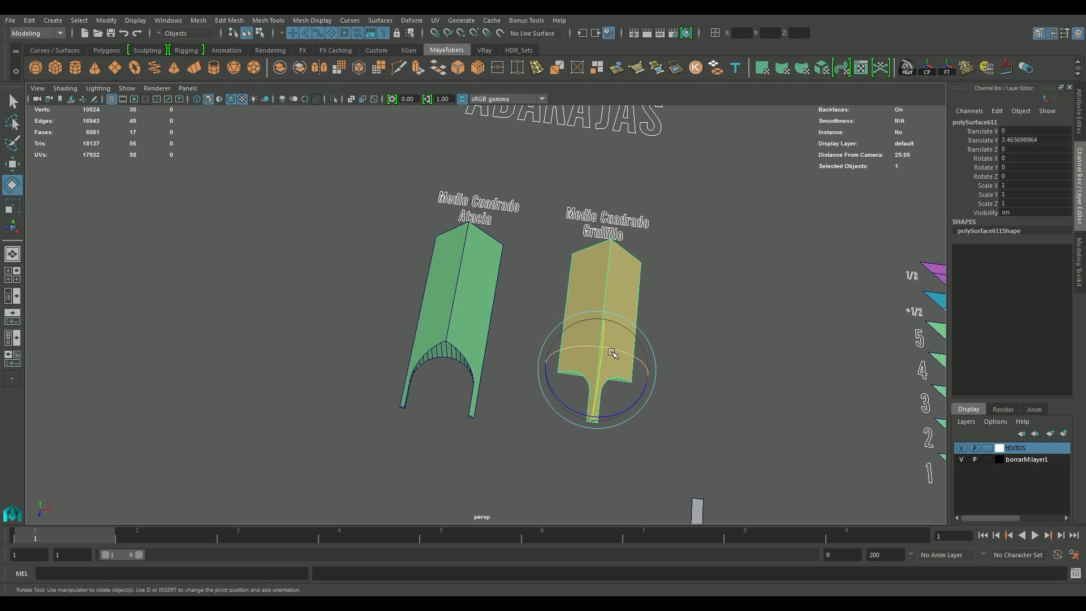
drag(612, 354, 755, 401)
click(715, 340)
Step: Compare both finished adarajas with the coloured reference Medio Cuadrado pieces and examine the model under the POSIBLE ERROR label
alt+drag(734, 356, 408, 307)
alt+middle_drag(734, 356, 352, 253)
scroll(459, 291, down, 3)
alt+middle_drag(401, 291, 363, 288)
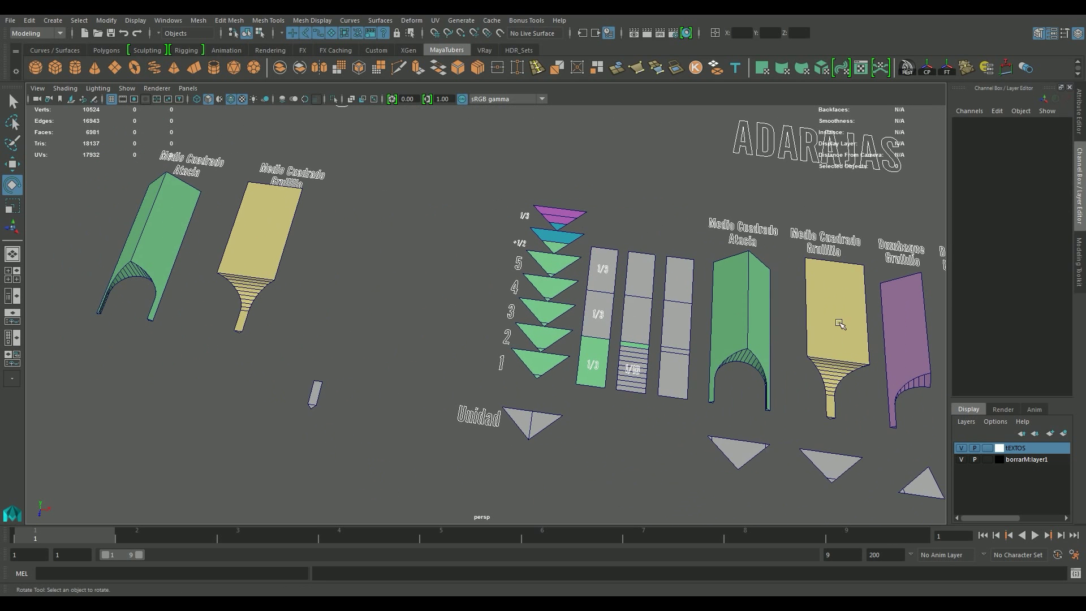
click(840, 323)
click(738, 333)
click(257, 252)
click(161, 229)
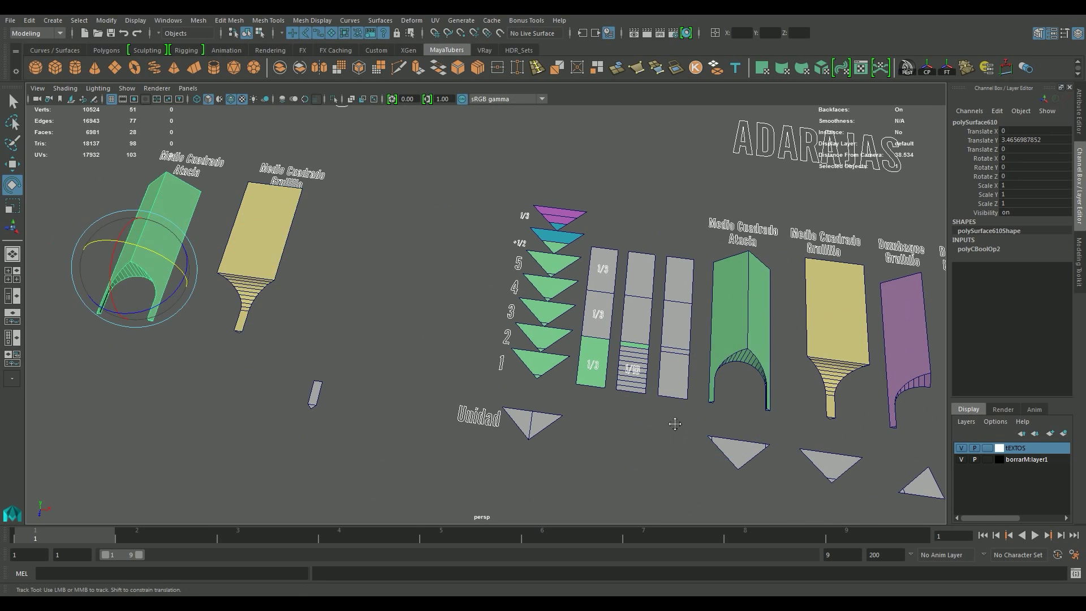
alt+middle_drag(674, 424, 652, 369)
alt+middle_drag(740, 399, 907, 392)
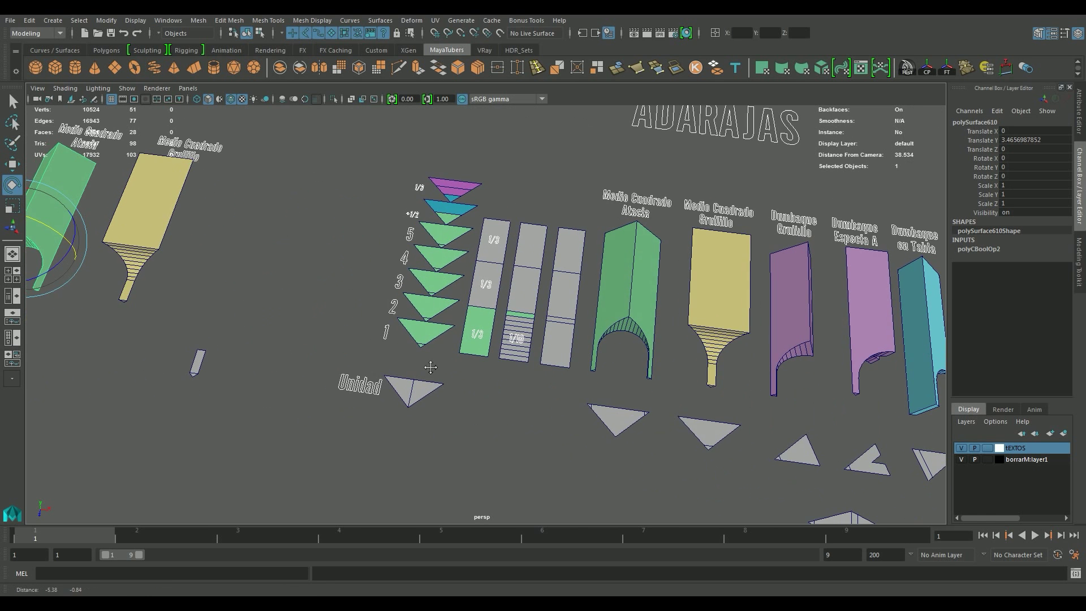
scroll(394, 413, down, 3)
alt+right_drag(738, 366, 407, 410)
alt+middle_drag(407, 410, 648, 515)
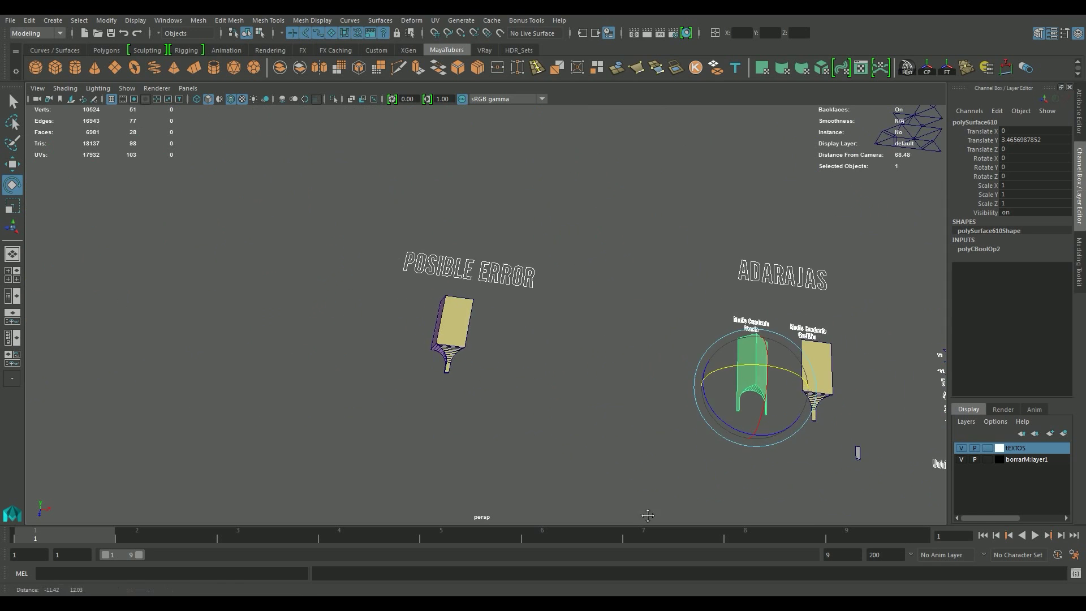
Step: Examine the seam between the yellow and purple pieces of the model under the POSIBLE ERROR label
scroll(339, 388, up, 6)
mouse_move(474, 351)
alt+mouse_down()
mouse_move(558, 322)
mouse_move(432, 347)
mouse_move(417, 332)
mouse_move(461, 364)
alt+mouse_up()
click(443, 357)
scroll(444, 354, up, 2)
scroll(455, 368, up, 3)
alt+right_drag(451, 373, 539, 350)
alt+drag(540, 350, 617, 348)
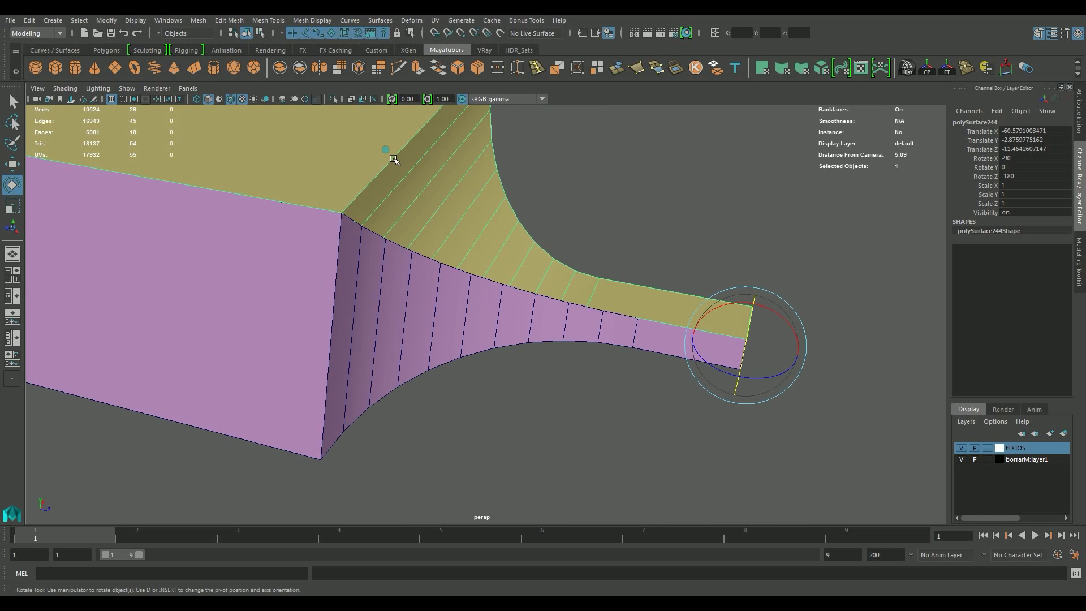
click(390, 298)
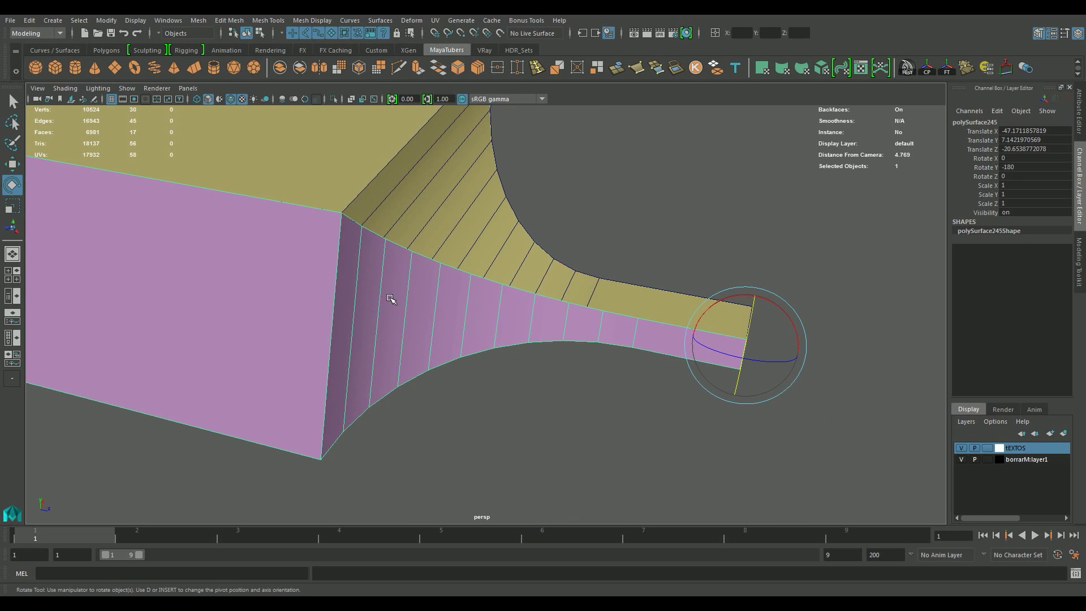
Step: Scale the purple piece's curve vertices lengthwise from the block's corner to match the yellow piece's curve length
right_drag(390, 298, 328, 287)
alt+drag(431, 334, 497, 362)
alt+right_drag(619, 432, 642, 483)
drag(631, 489, 403, 242)
drag(639, 455, 276, 208)
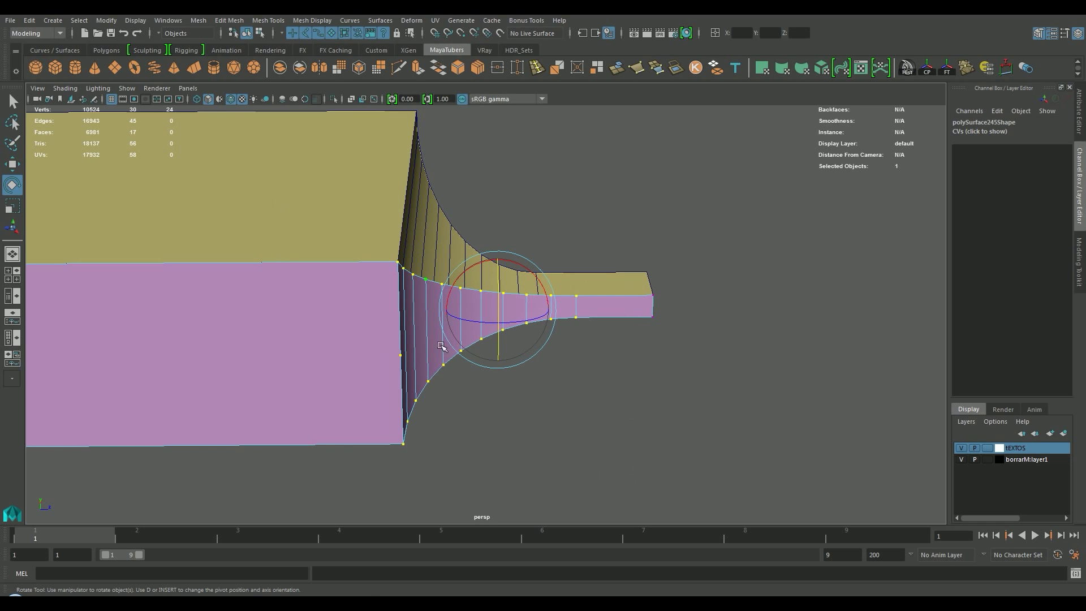
key(d)
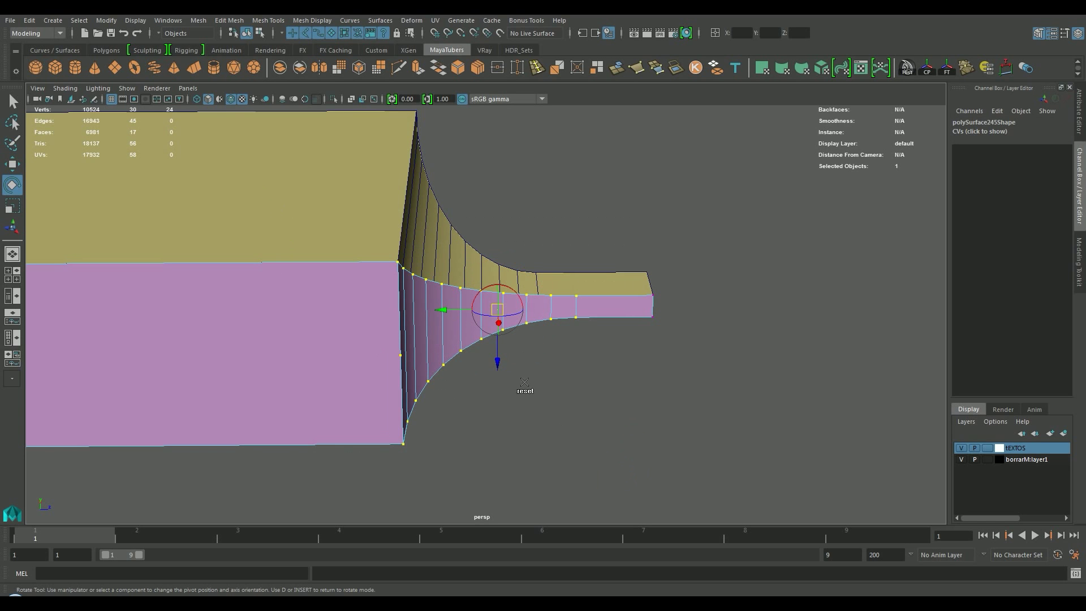
drag(495, 308, 397, 262)
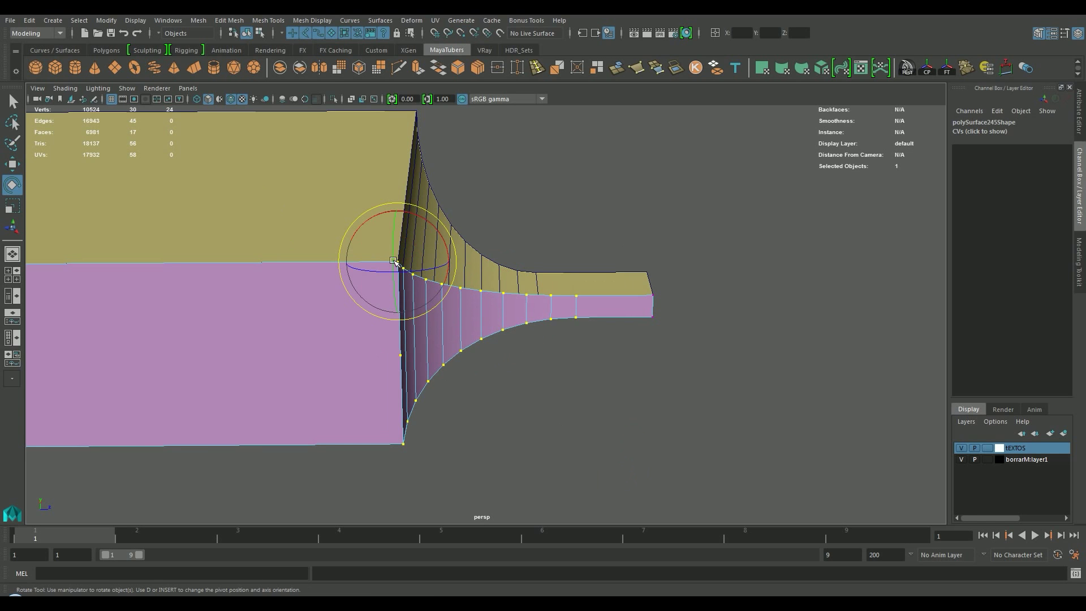
key(r)
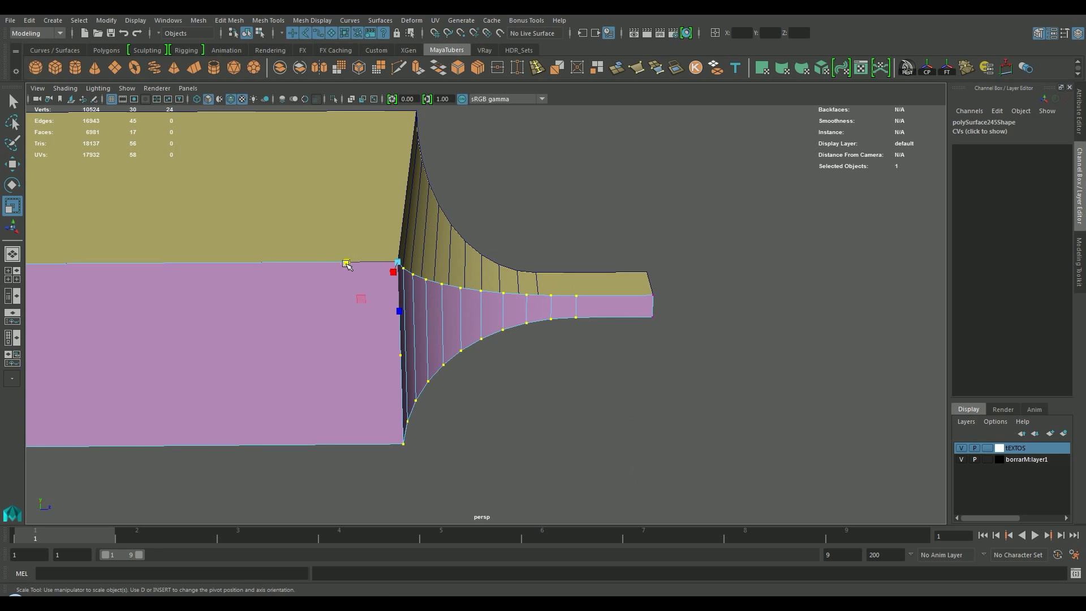
drag(356, 265, 360, 268)
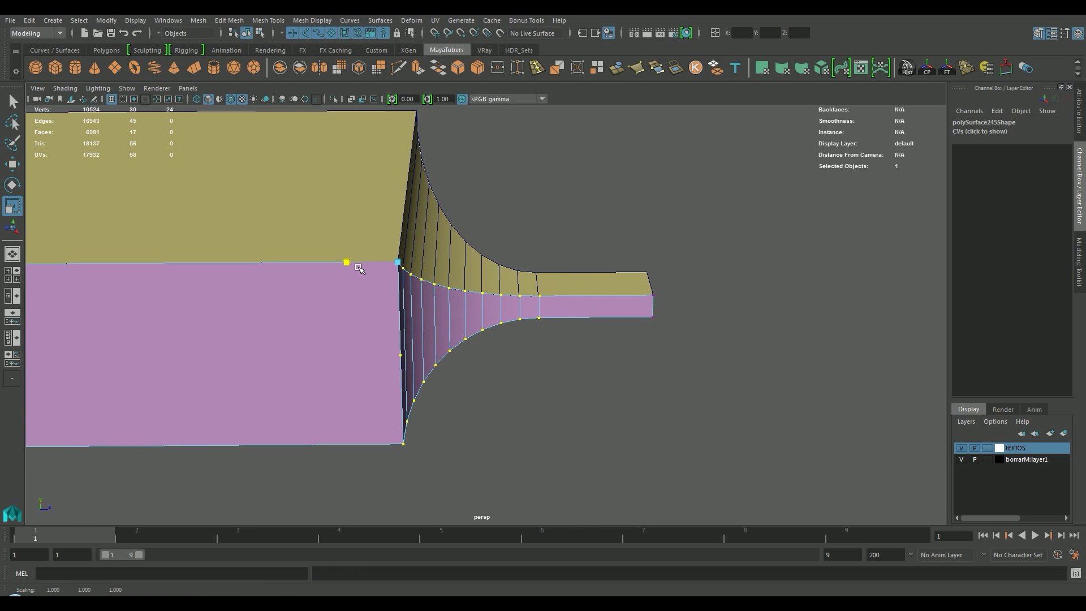
Step: Snap the purple piece's vertex pairs nearest the thin tail lengthwise to the yellow piece's matching division lines
right_drag(536, 286, 491, 287)
drag(533, 280, 552, 328)
click(461, 33)
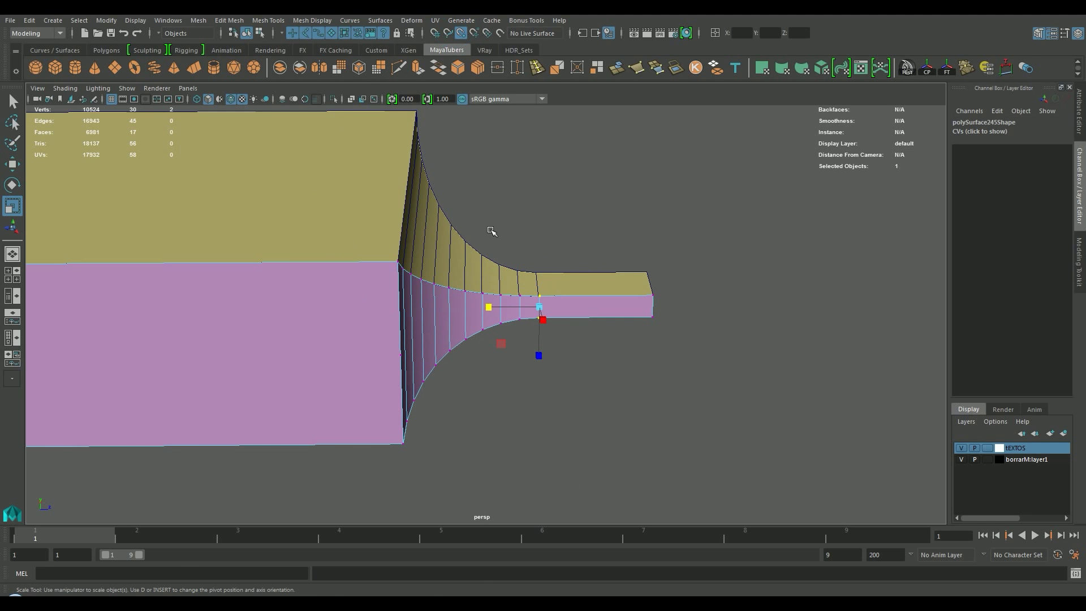
key(w)
scroll(528, 306, up, 5)
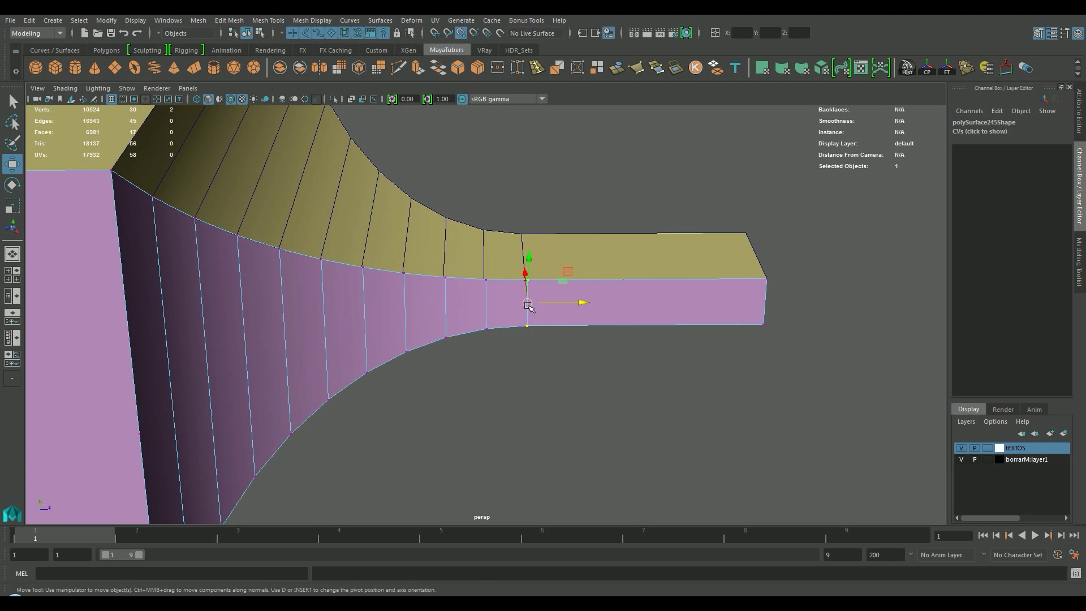
drag(570, 305, 542, 300)
drag(491, 351, 453, 306)
middle_drag(416, 385, 403, 286)
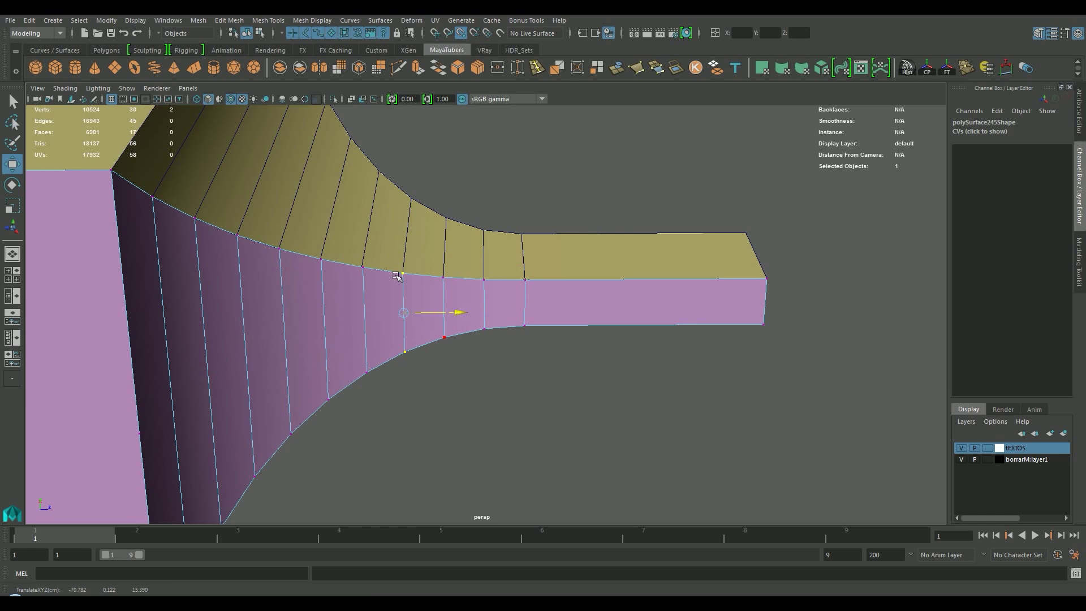
Step: Align the purple piece's mid-curve vertex pairs lengthwise with the corresponding yellow division vertices using point snapping
drag(352, 254, 382, 386)
alt+middle_drag(384, 370, 518, 346)
drag(534, 300, 480, 242)
drag(460, 420, 419, 206)
mouse_move(503, 314)
mouse_down()
mouse_move(485, 308)
mouse_move(500, 310)
mouse_up()
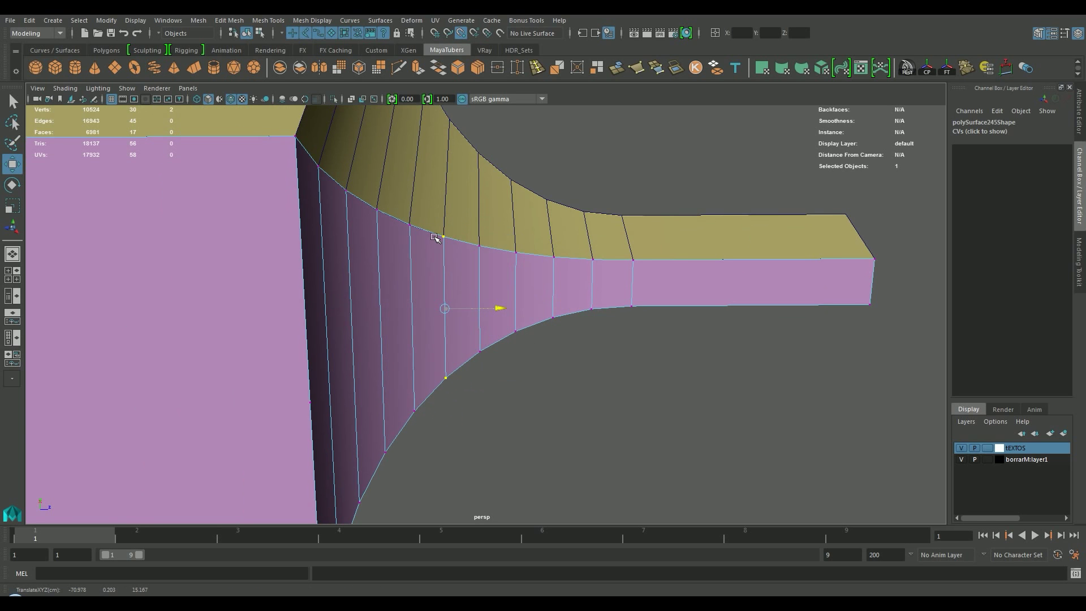
drag(428, 444, 396, 188)
drag(447, 318, 385, 321)
alt+drag(391, 474, 405, 439)
drag(447, 331, 412, 315)
Step: Snap the purple piece's last vertex pairs beside the block lengthwise to the matching yellow vertices
click(368, 207)
shift+click(380, 465)
mouse_move(420, 340)
mouse_down()
mouse_move(407, 346)
mouse_move(422, 346)
mouse_up()
click(345, 190)
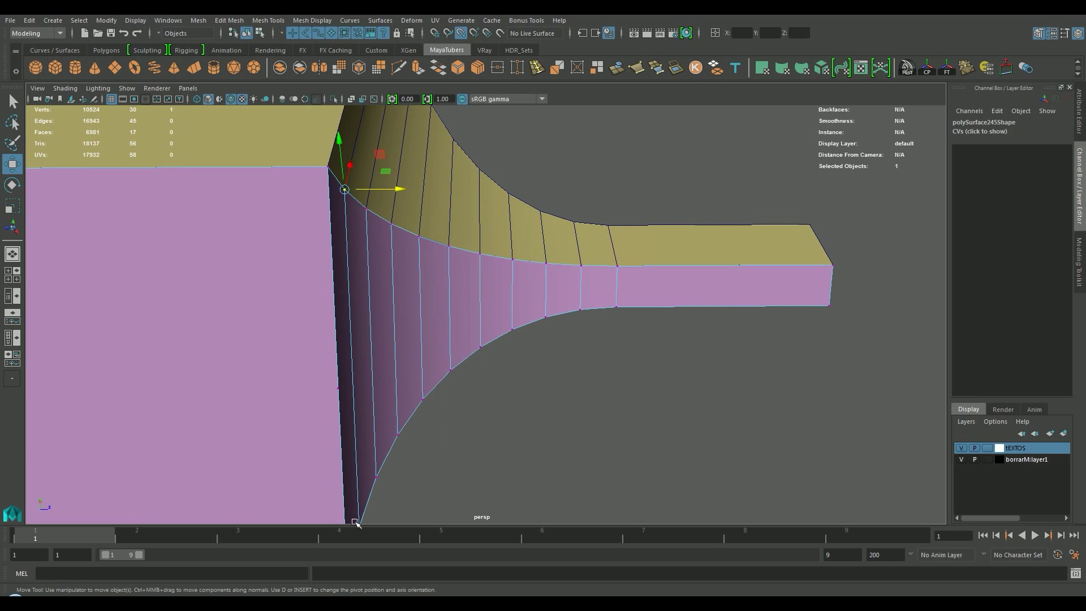
alt+middle_drag(426, 485, 381, 496)
shift+click(389, 439)
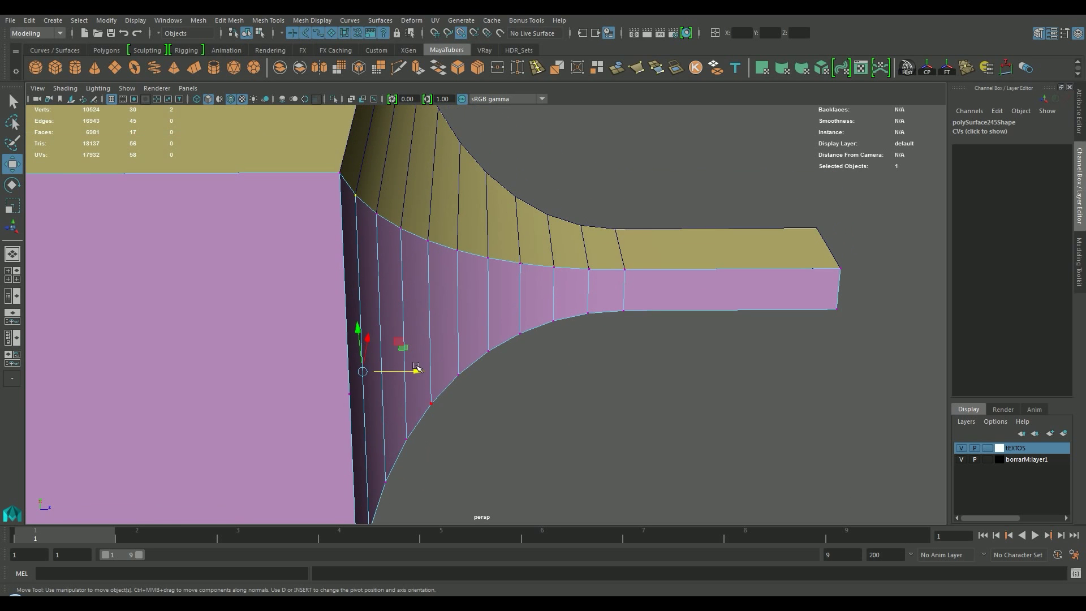
mouse_move(416, 369)
mouse_down()
mouse_move(506, 371)
mouse_move(419, 371)
mouse_up()
Step: Inspect the corrected seam between the yellow and purple pieces from several sides and compare it with the finished adarajas
click(569, 164)
alt+drag(570, 165, 490, 262)
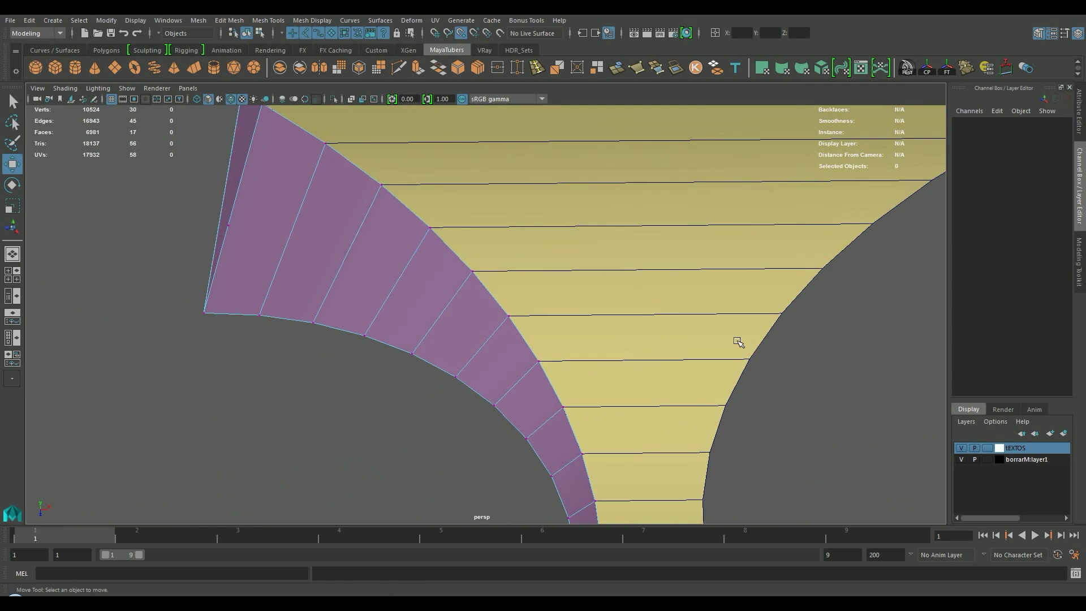
click(738, 342)
scroll(545, 303, down, 10)
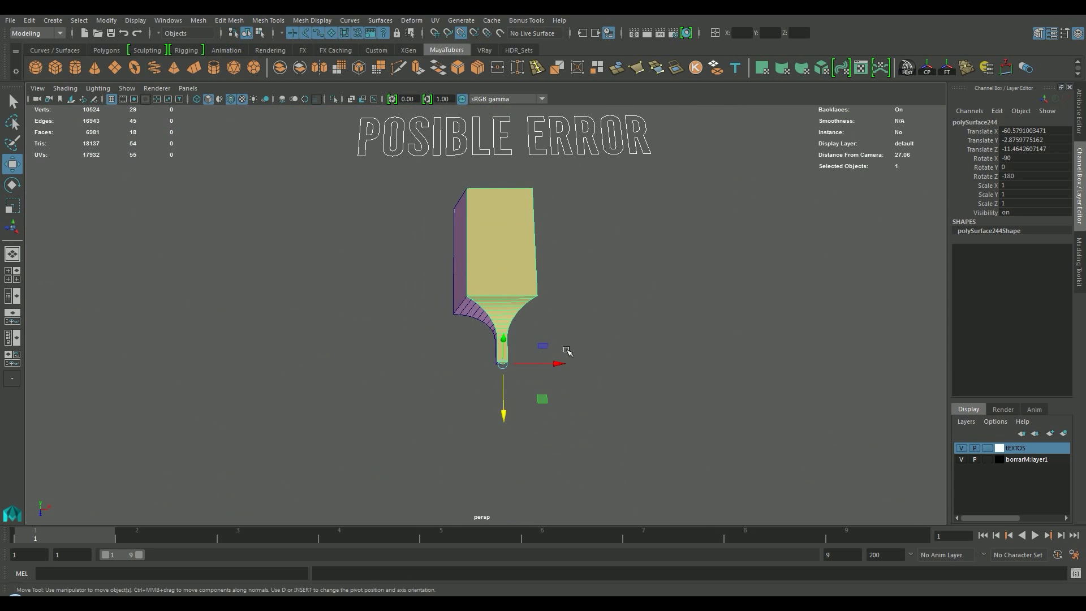
alt+drag(568, 351, 524, 269)
alt+right_drag(524, 269, 622, 328)
alt+drag(622, 328, 509, 317)
alt+right_drag(509, 317, 294, 317)
click(255, 390)
Step: Duplicate the red piece at the front corner of the assembled vault and snap the copy to the same corner of the empty line layout
alt+middle_drag(637, 242, 588, 287)
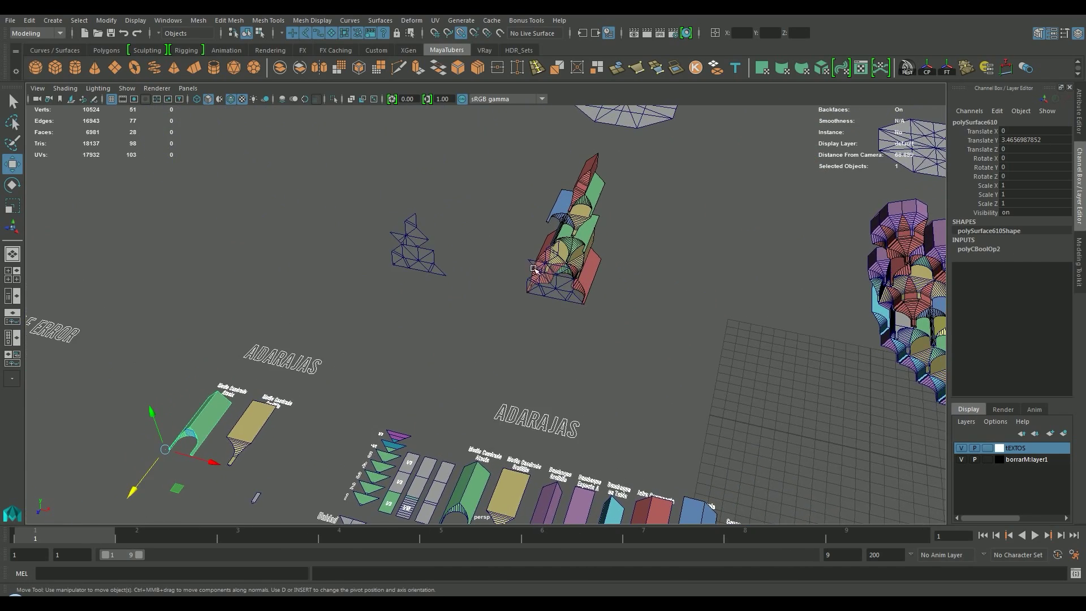
scroll(497, 300, up, 5)
alt+drag(492, 296, 588, 403)
click(627, 379)
click(634, 385)
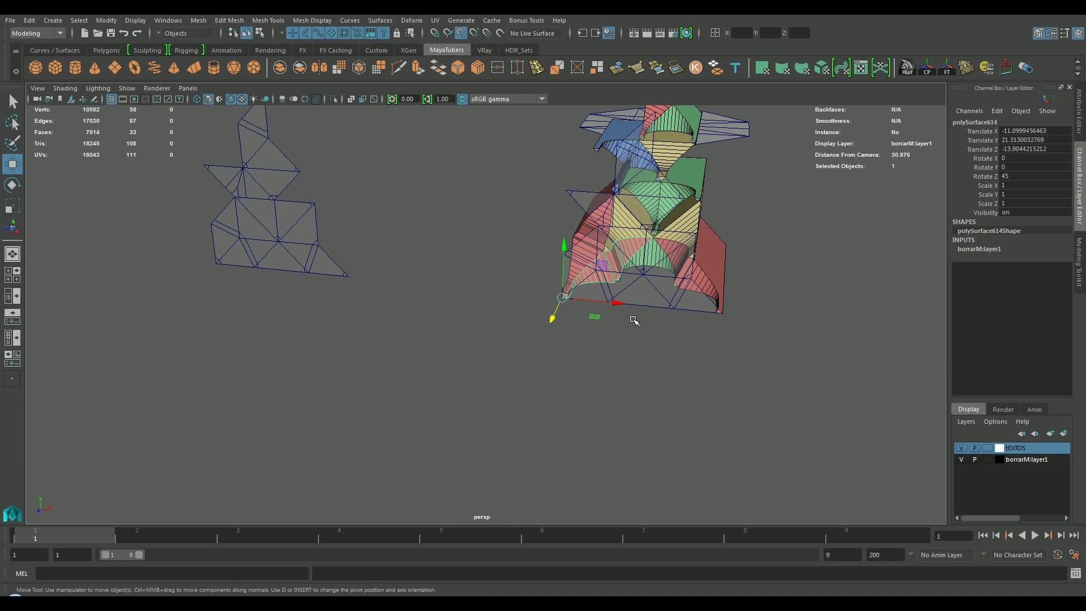
drag(619, 302, 217, 263)
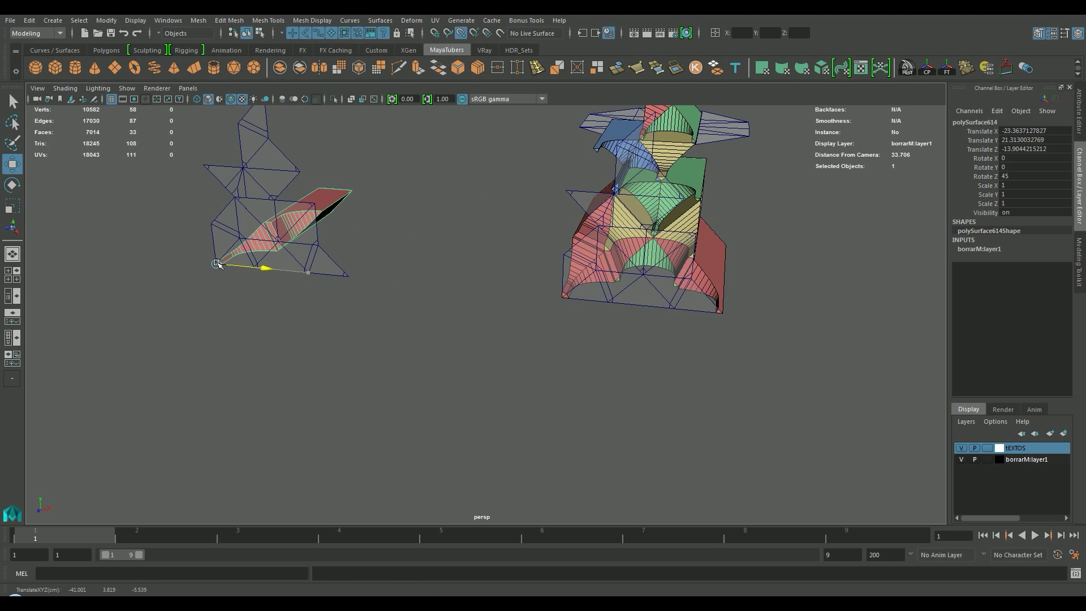
alt+middle_drag(599, 346, 746, 259)
Step: Set the green Atacia piece's pivot on its leg end, duplicate the piece and move the copy beside the red piece in the layout
scroll(566, 294, down, 2)
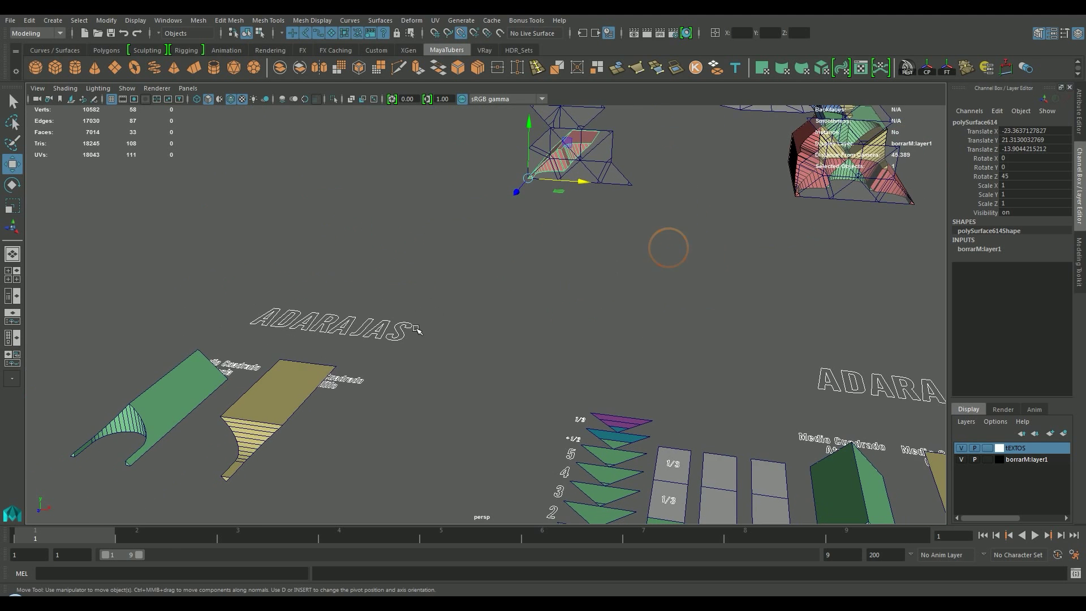
click(199, 395)
key(d)
drag(67, 466, 147, 453)
key(d)
key(ctrl+d)
drag(124, 371, 594, 278)
drag(573, 235, 351, 407)
Step: Undo the stray pivot move and snap the green copy's leg end to the red piece's lower corner so their sides meet
click(597, 277)
key(f)
key(ctrl+z)
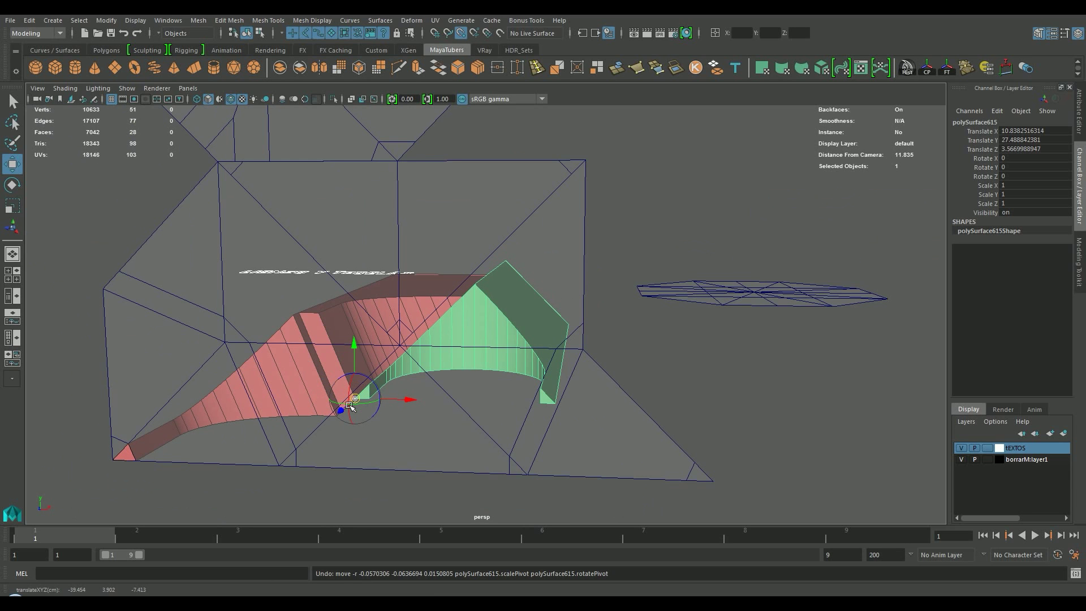
click(351, 406)
drag(350, 406, 424, 448)
click(683, 424)
alt+drag(683, 424, 456, 362)
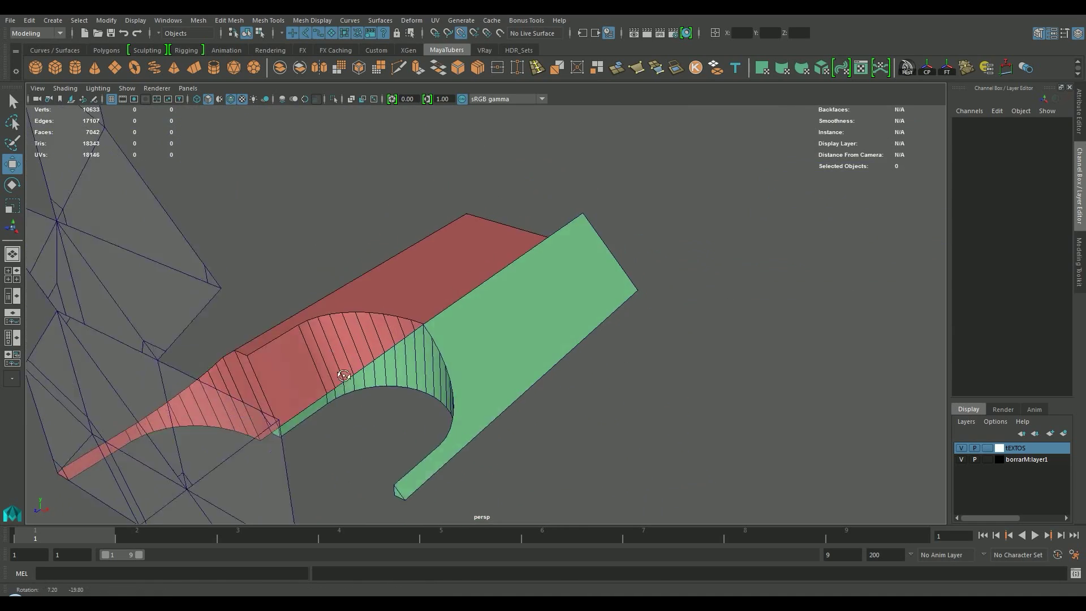
alt+right_drag(455, 362, 341, 364)
alt+drag(555, 376, 635, 393)
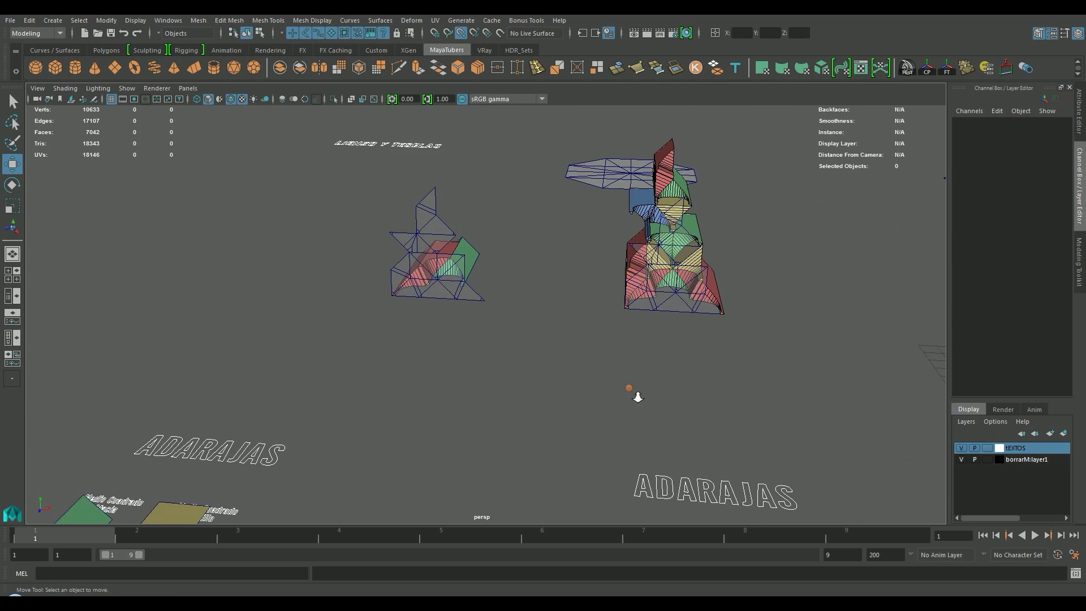
Step: Set the yellow Grullillo piece's pivot on its tail tip, duplicate the piece and move the copy into the line layout
scroll(635, 393, down, 3)
click(318, 432)
key(d)
drag(319, 450, 304, 470)
key(d)
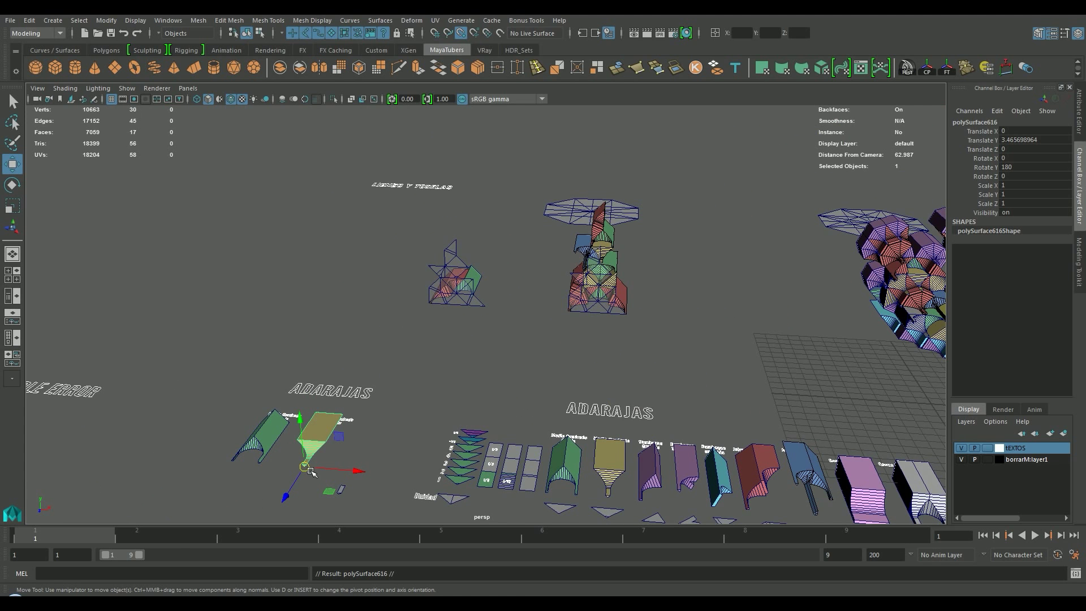
alt+drag(338, 465, 389, 461)
drag(220, 459, 450, 282)
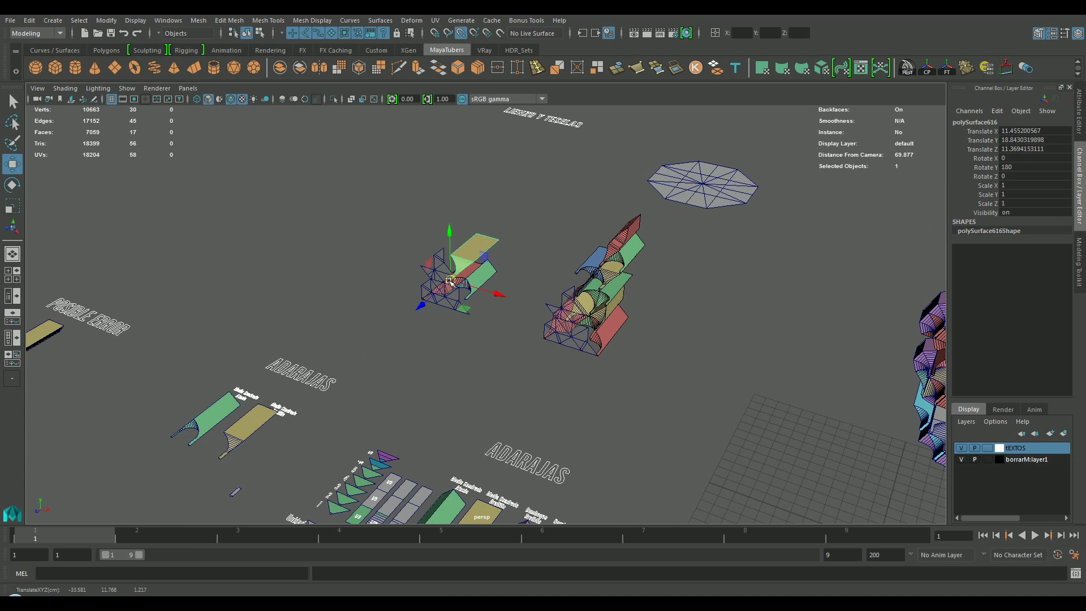
Step: Snap the Grullillo copy's tail tip to the red piece's corner and set its Y rotation to 225 degrees, against the green piece
scroll(450, 281, up, 5)
drag(396, 303, 446, 352)
drag(351, 346, 625, 451)
alt+middle_drag(626, 451, 676, 273)
alt+drag(676, 273, 525, 316)
key(e)
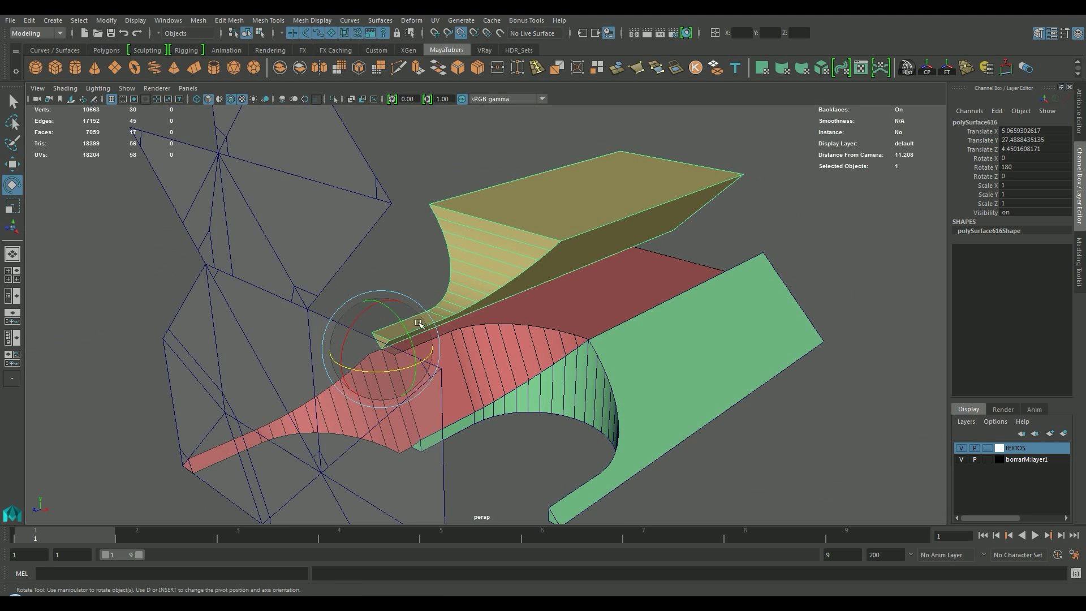
drag(420, 324, 413, 346)
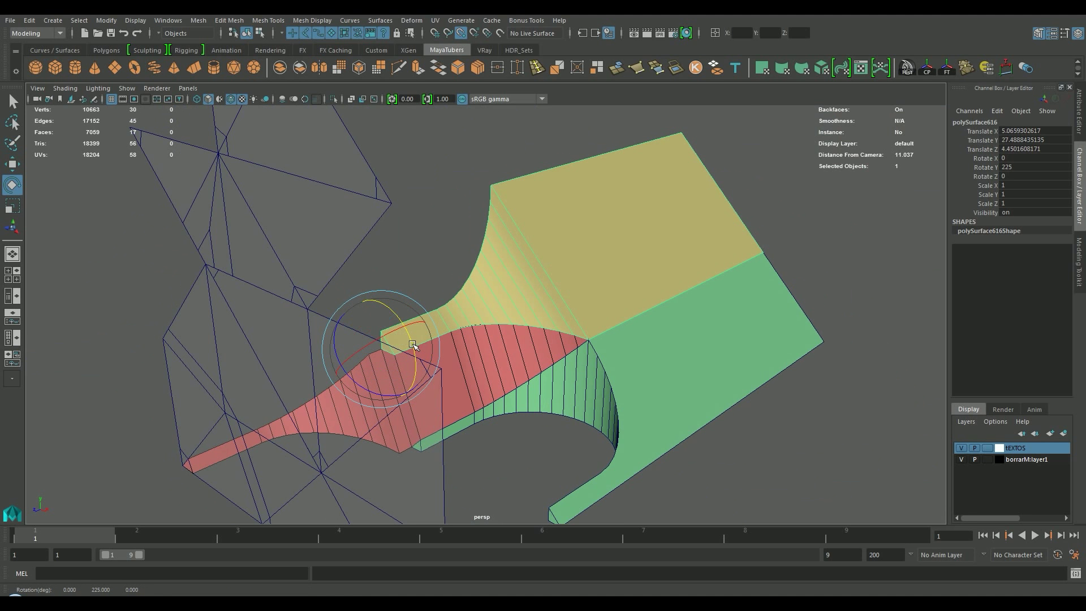
Step: Duplicate the red piece in the new layout and set the copy's Z rotation to 90 degrees about its tip
scroll(660, 327, down, 5)
alt+middle_drag(660, 327, 596, 371)
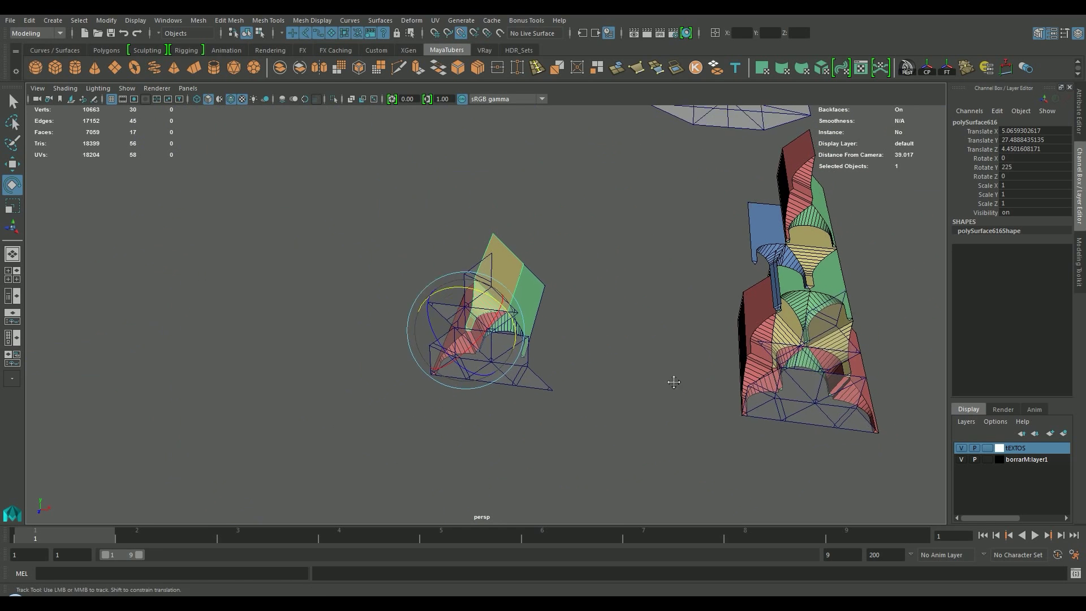
mouse_move(596, 371)
alt+mouse_down()
mouse_move(599, 359)
mouse_move(654, 357)
mouse_move(596, 367)
alt+mouse_up()
click(369, 338)
key(ctrl+d)
alt+drag(382, 343, 372, 381)
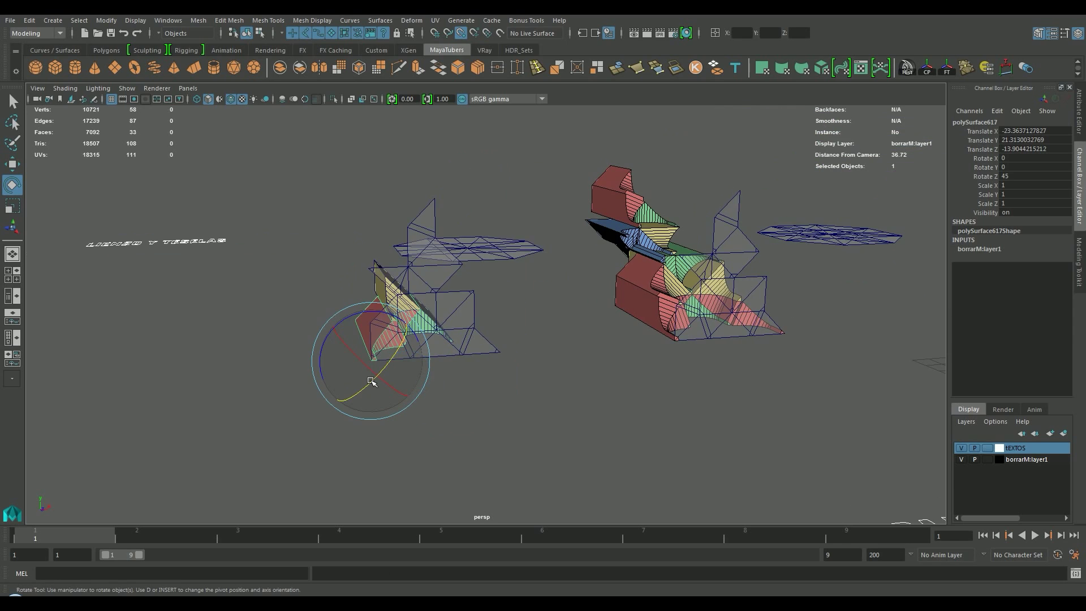
drag(388, 318, 311, 390)
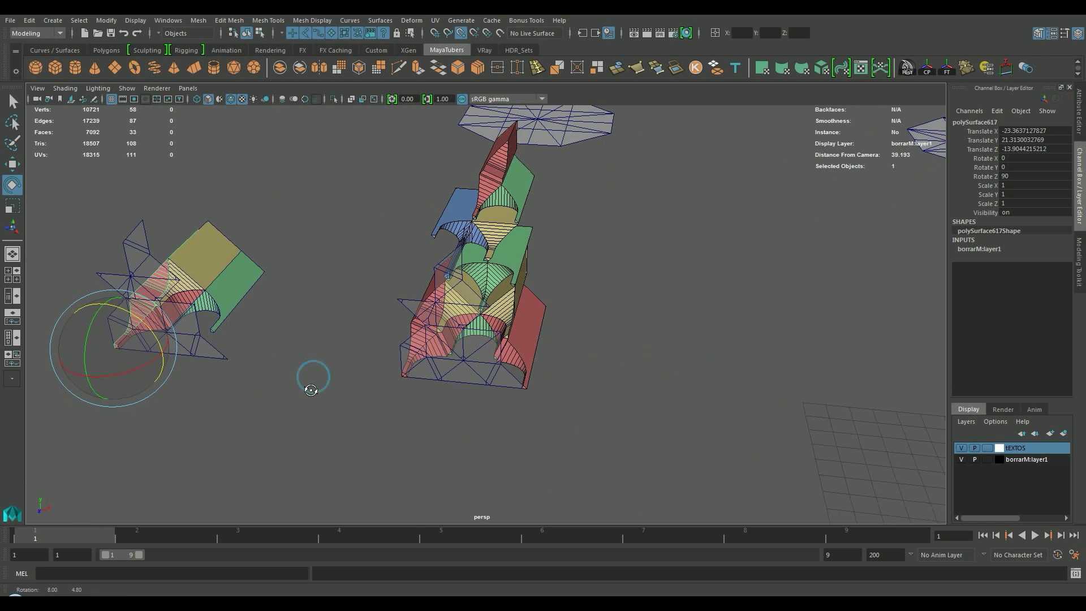
Step: Duplicate the green Atacia piece in the new layout and snap the copy to the upper corner where red and yellow pieces meet
click(517, 257)
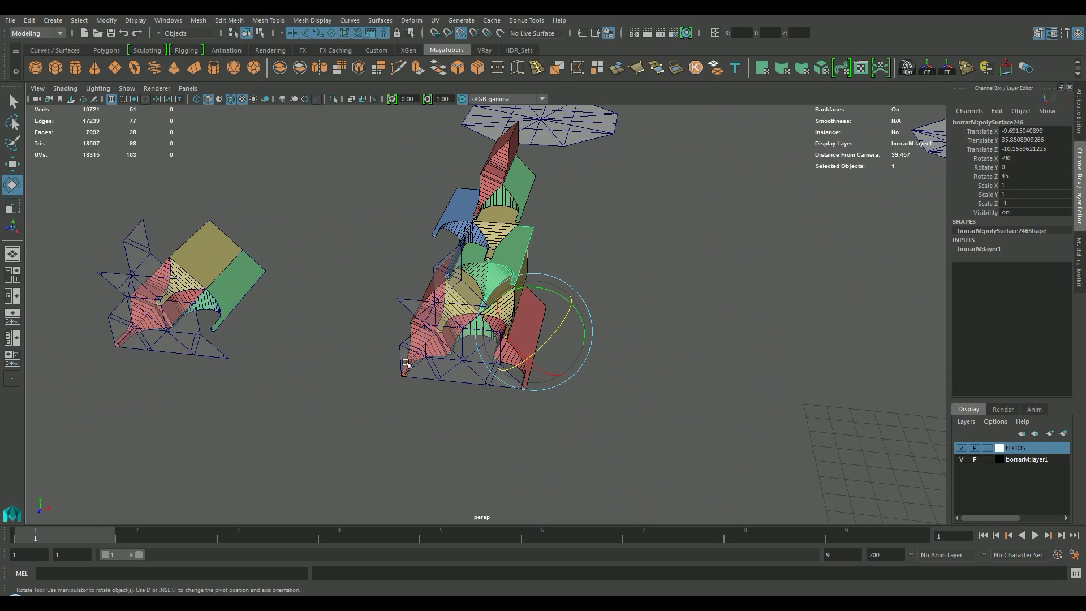
click(226, 290)
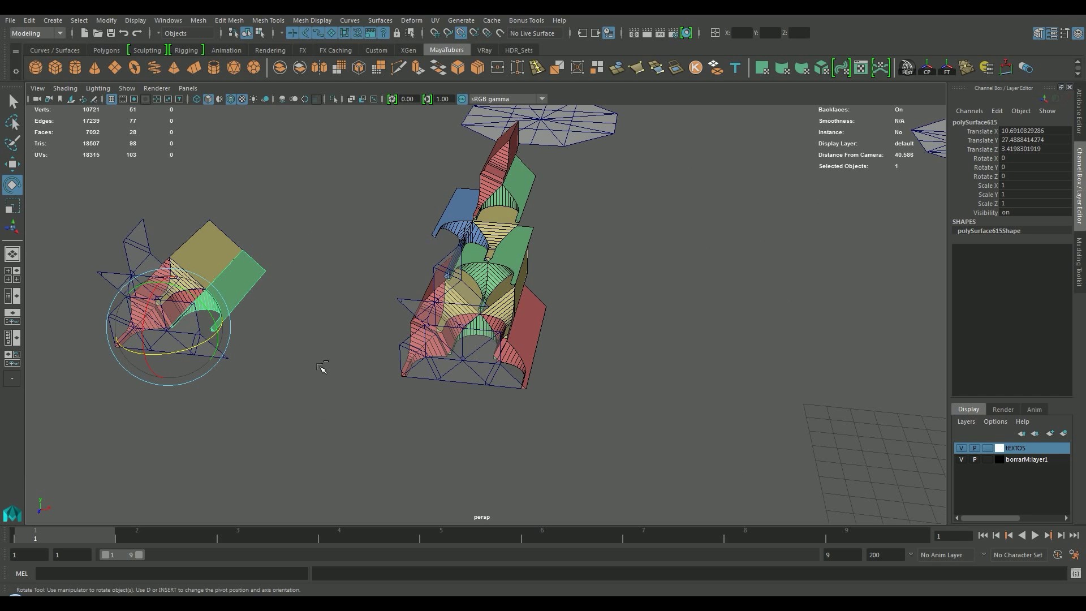
alt+drag(321, 368, 260, 371)
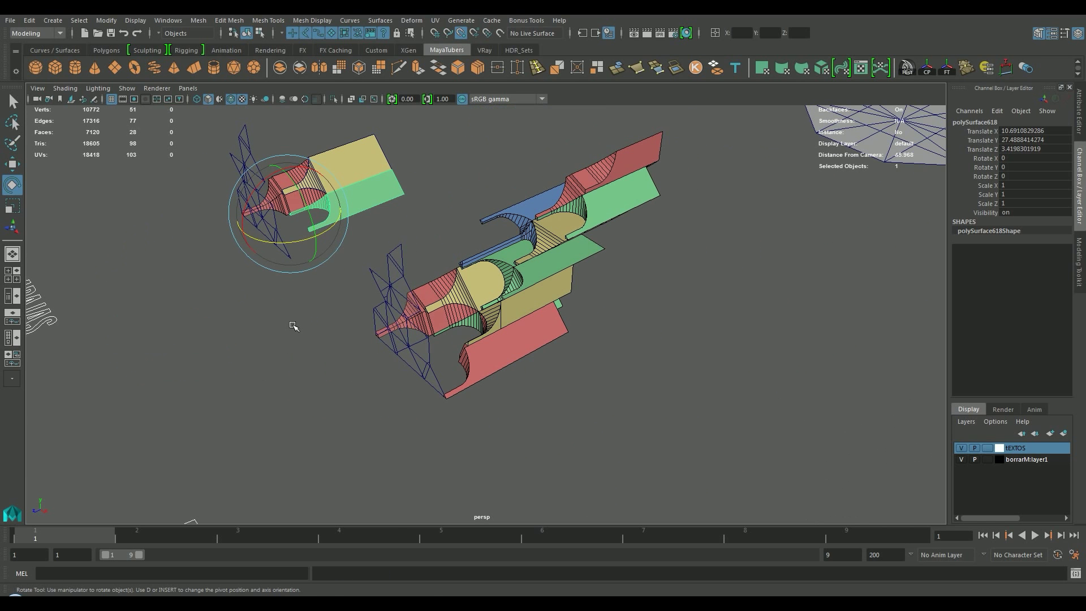
key(w)
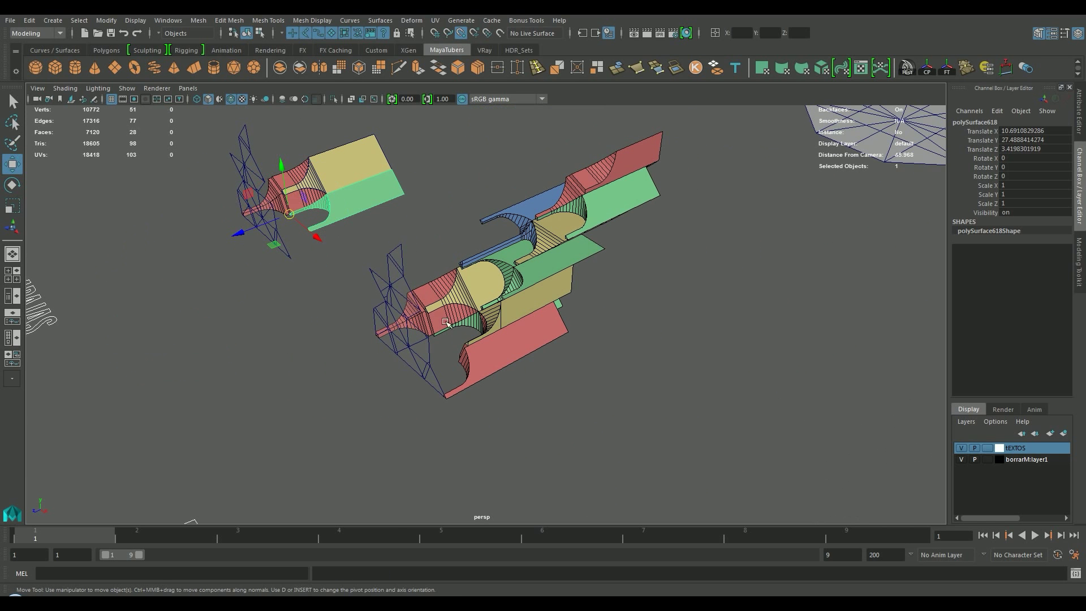
drag(290, 215, 312, 158)
Step: Place the green Atacia copy's pivot on the red piece's back corner and raise the copy to Translate Y 29.3778
alt+drag(328, 194, 364, 213)
alt+right_drag(363, 213, 577, 345)
key(d)
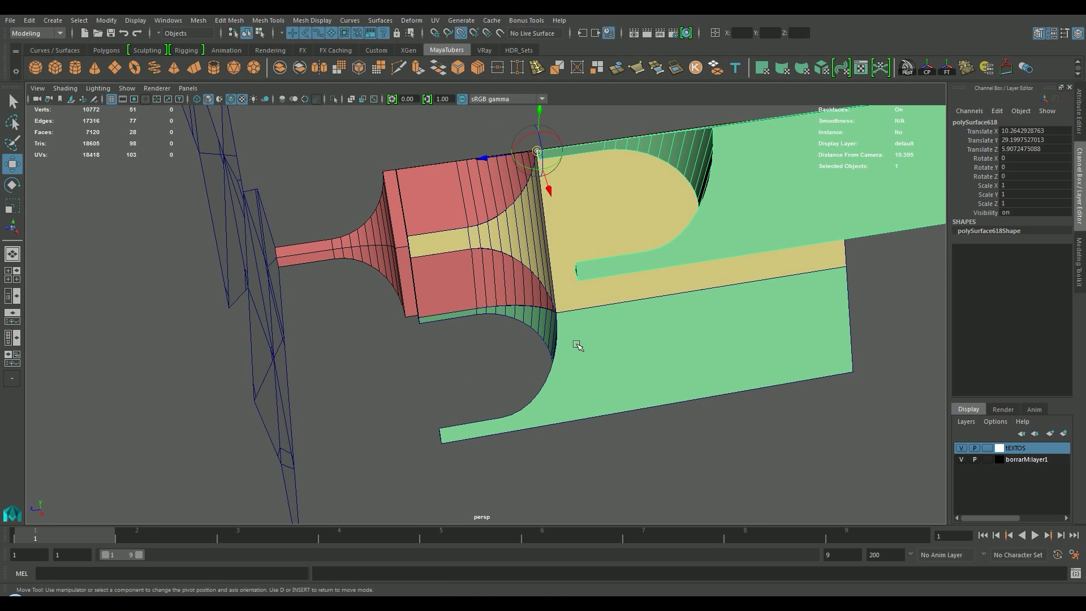
drag(538, 153, 374, 171)
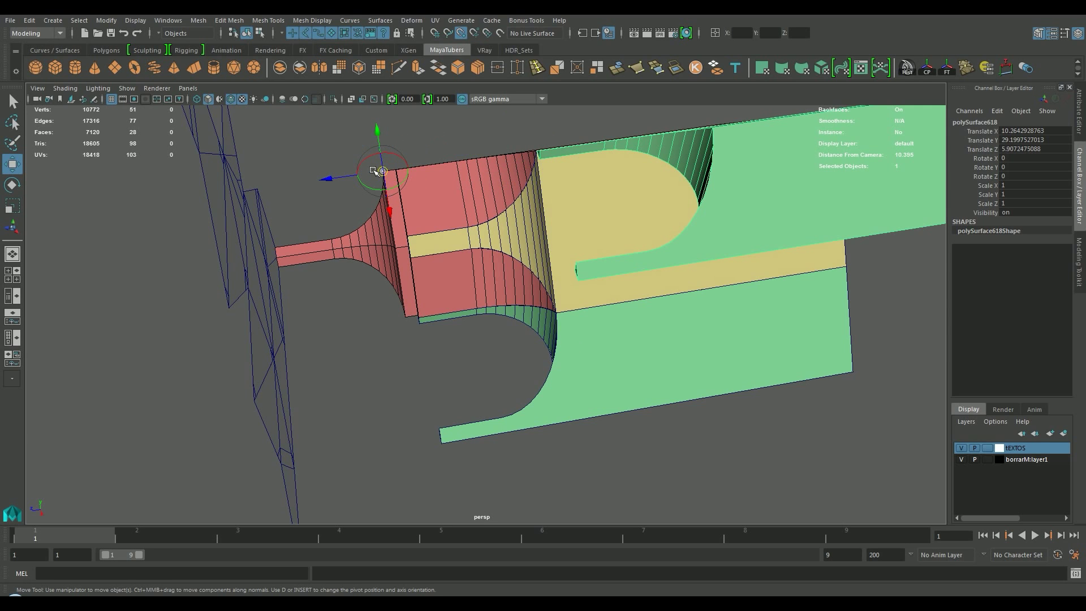
drag(355, 176, 397, 174)
alt+drag(818, 224, 413, 295)
Step: Snap the green copy's pivot back to its tail tip and set its Y rotation to 45 degrees over the yellow piece
key(d)
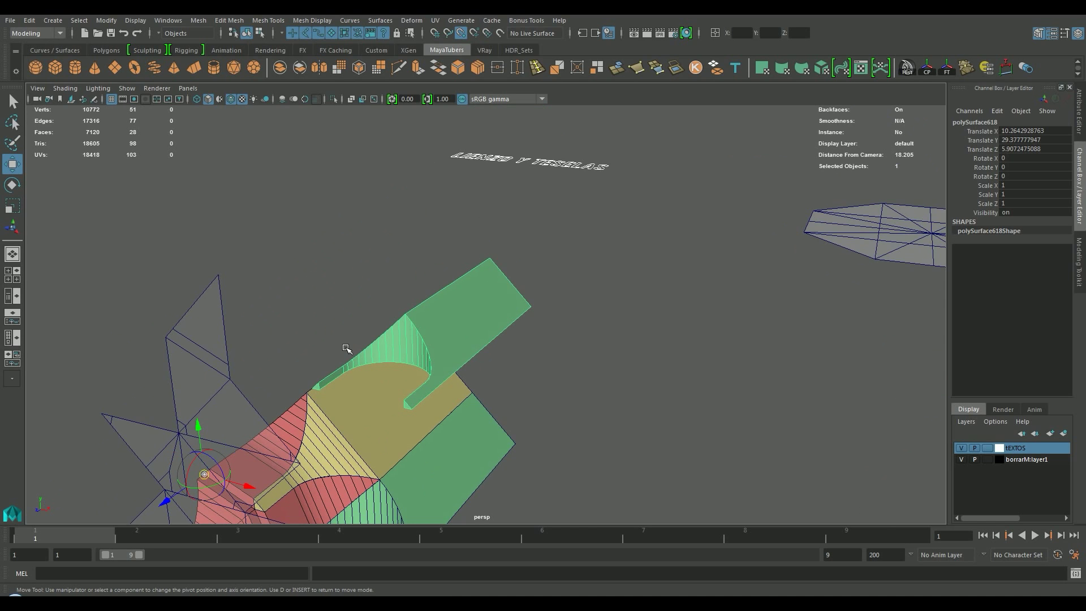
drag(206, 475, 287, 387)
key(r)
key(t)
key(r)
key(e)
drag(271, 380, 330, 80)
alt+drag(427, 150, 494, 306)
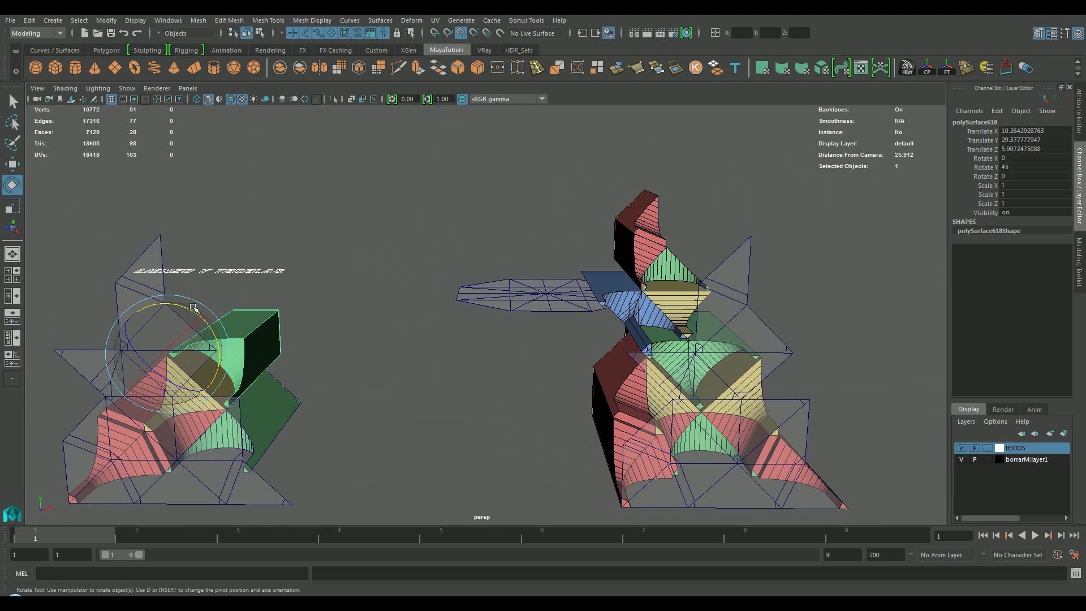
Step: Duplicate the rotated green piece, snap the copy to the yellow piece's opposite corner and set its Y rotation to -45 degrees
key(d)
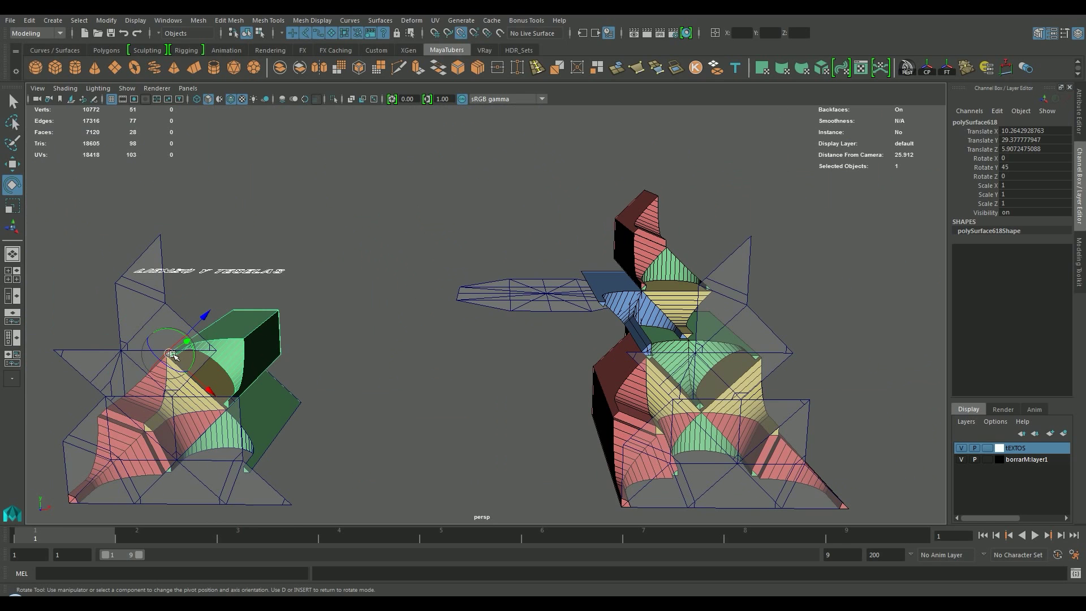
key(ctrl+d)
key(w)
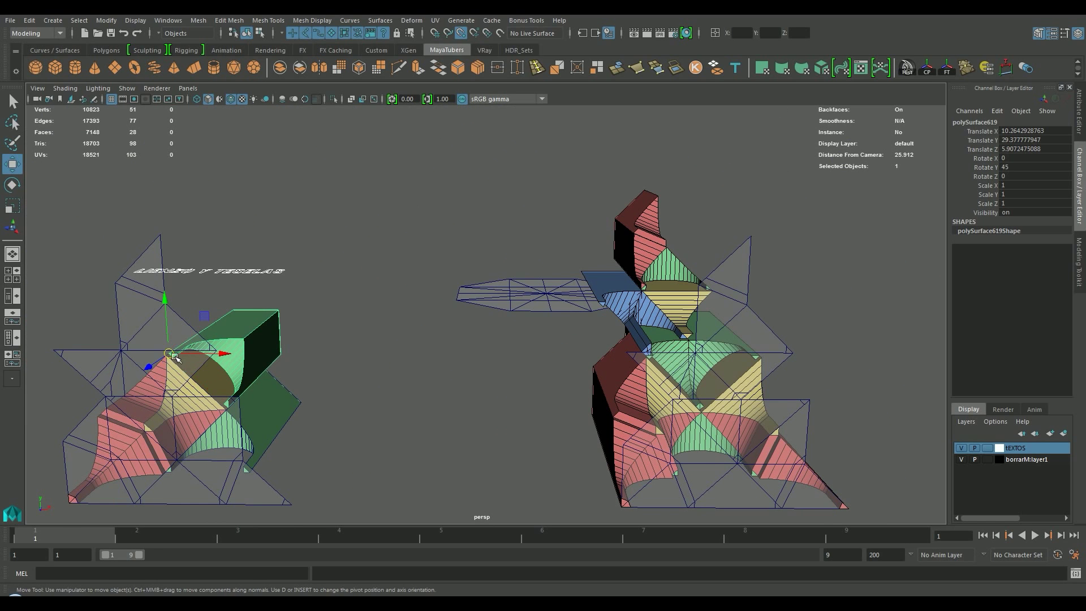
drag(172, 354, 231, 409)
key(r)
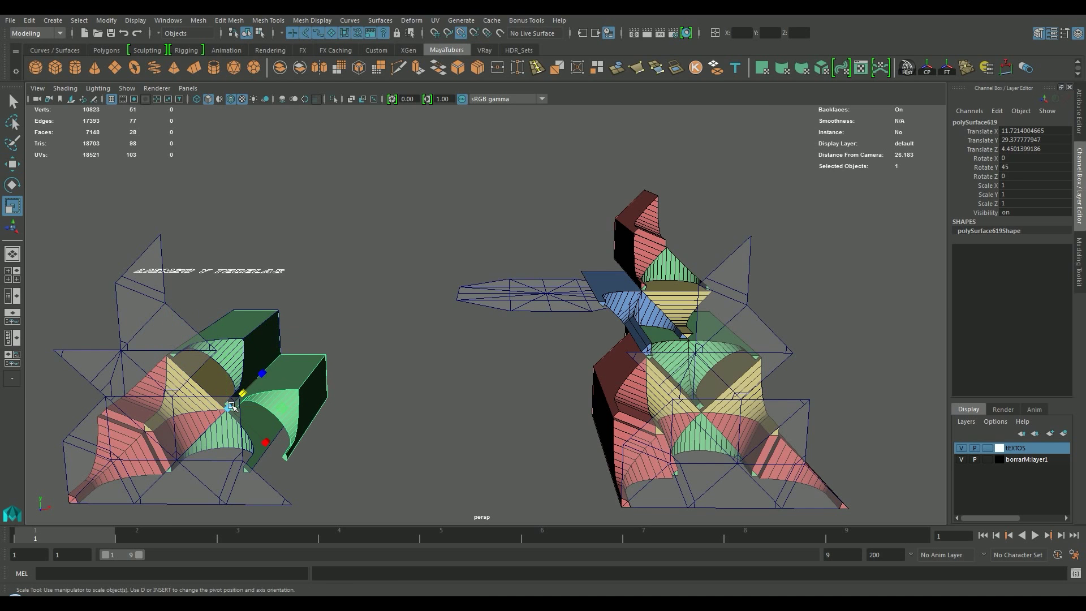
key(e)
drag(265, 385, 368, 354)
alt+drag(474, 390, 387, 312)
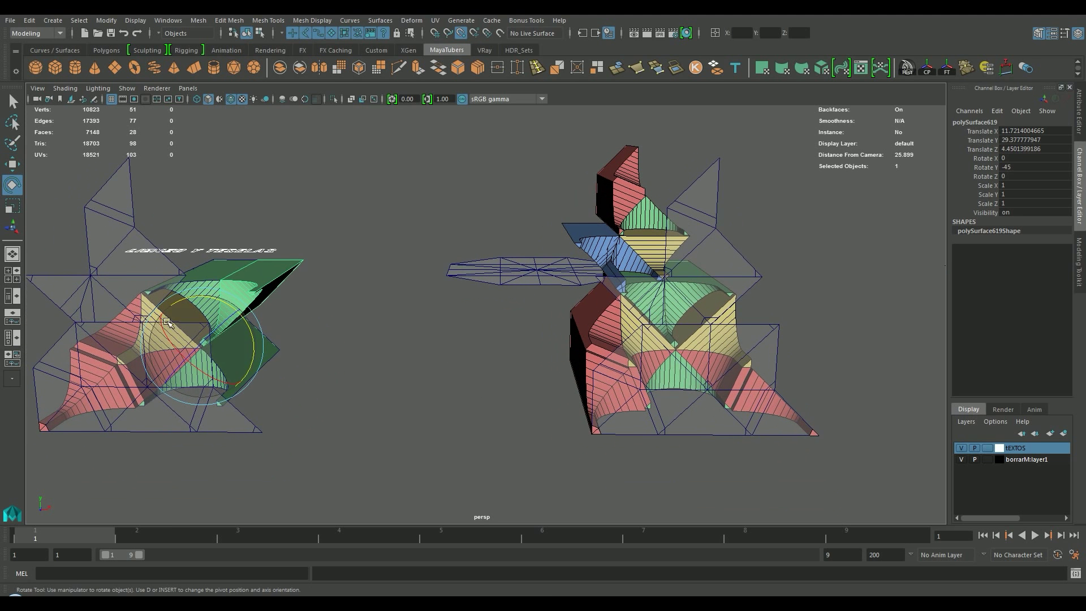
Step: Duplicate the yellow Grullillo piece, snap its tip above the junction of the two green pieces and set its Y rotation to 180 degrees
alt+drag(168, 322, 142, 343)
click(176, 285)
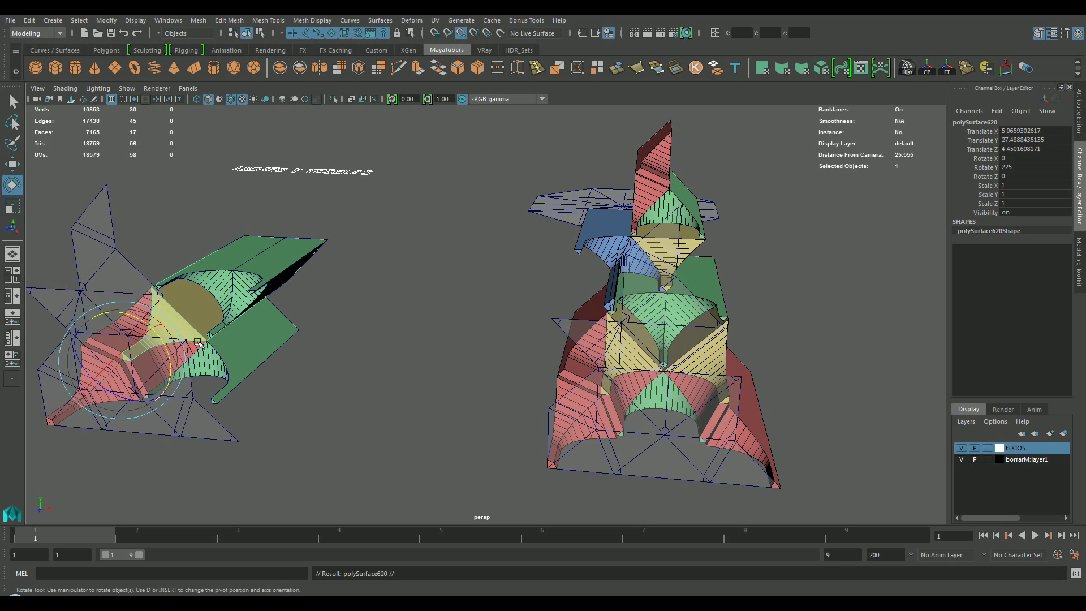
click(129, 361)
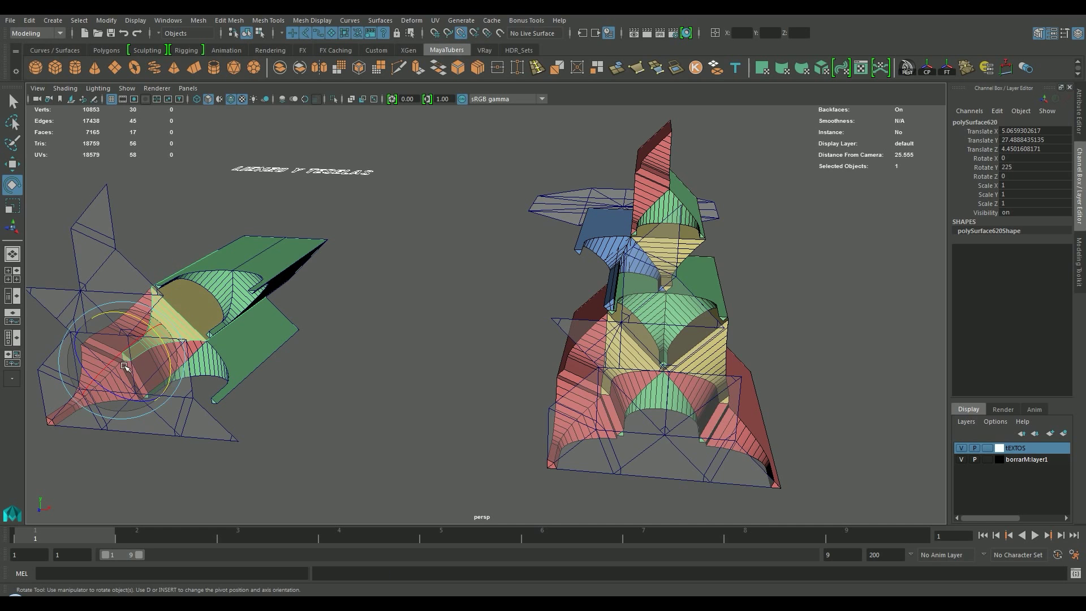
key(w)
drag(125, 365, 232, 269)
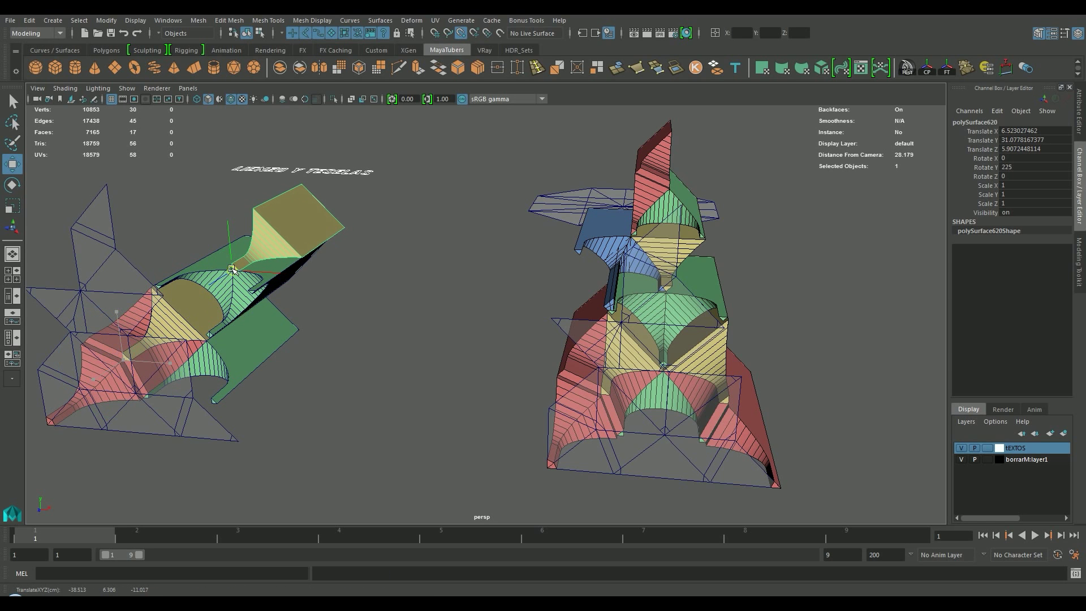
key(e)
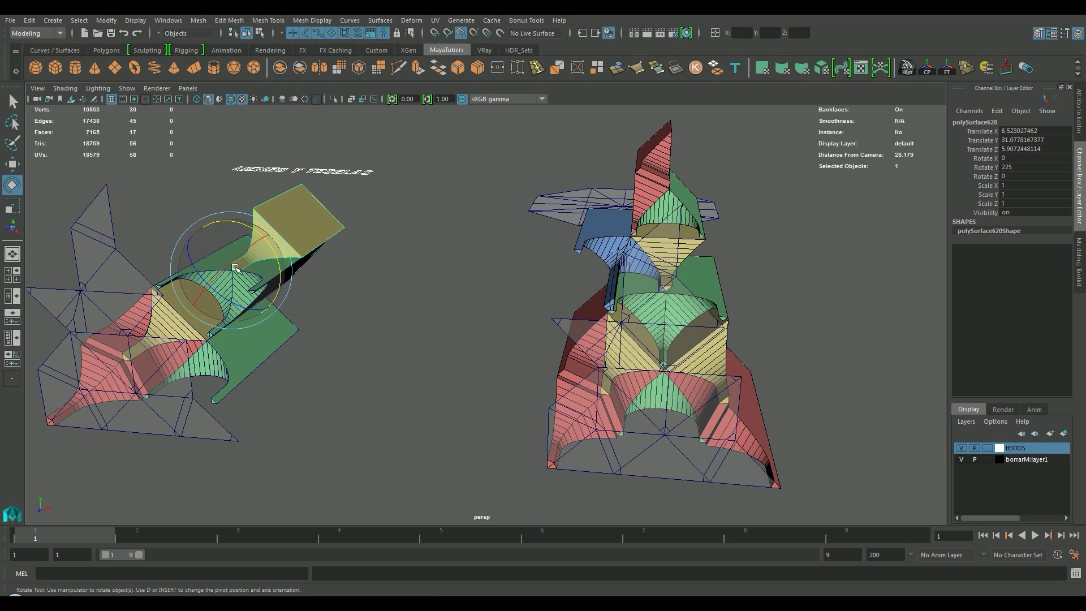
drag(277, 253, 250, 223)
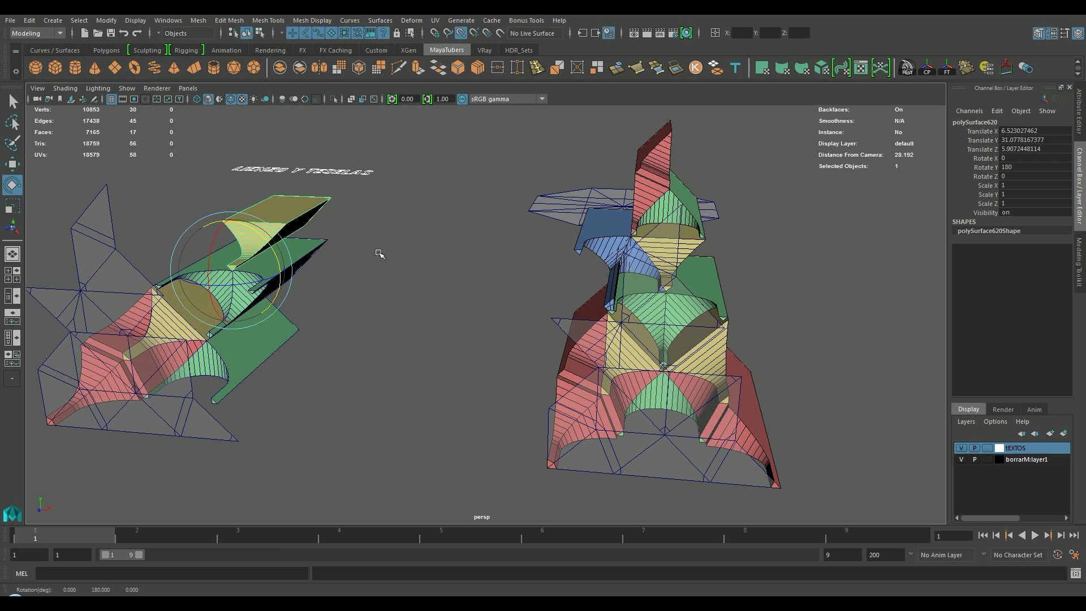
Step: Duplicate the lowest green Atacia piece in the new layout and snap the copy to the upper yellow piece's corner
click(238, 365)
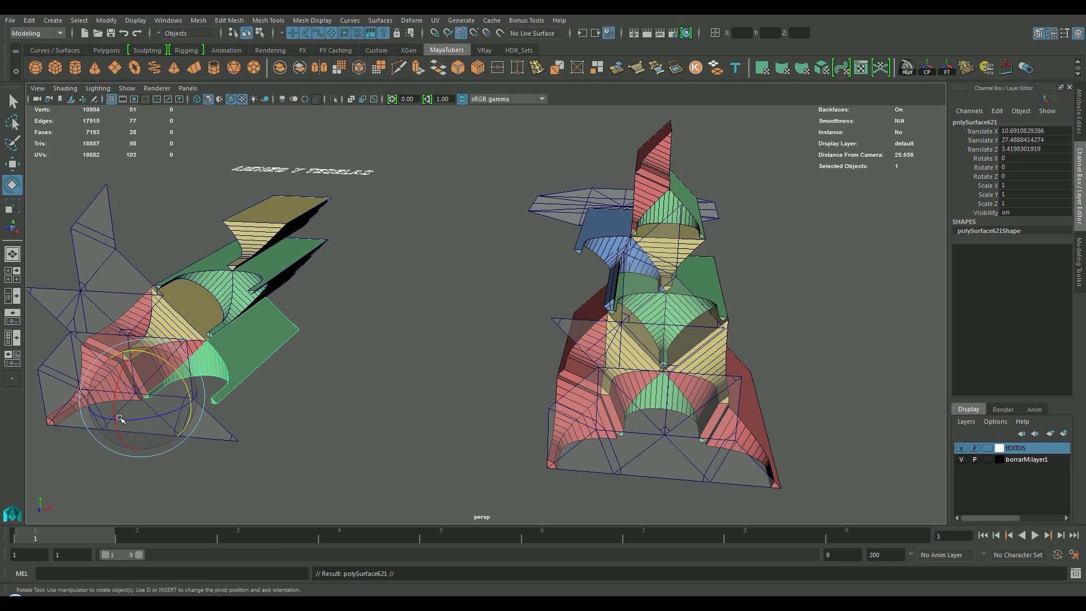
key(w)
drag(147, 394, 259, 280)
alt+middle_drag(259, 280, 310, 457)
alt+drag(310, 457, 368, 368)
alt+right_drag(368, 368, 439, 276)
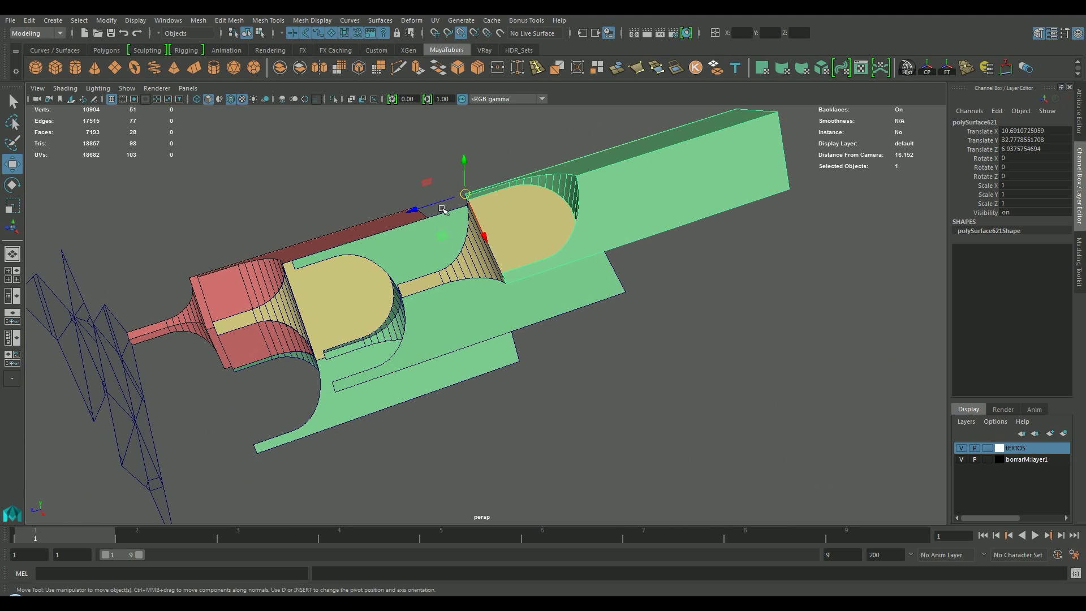
Step: Move the top green copy's pivot to the lower yellow piece's corner and raise the copy to Translate Y 32.9668
key(d)
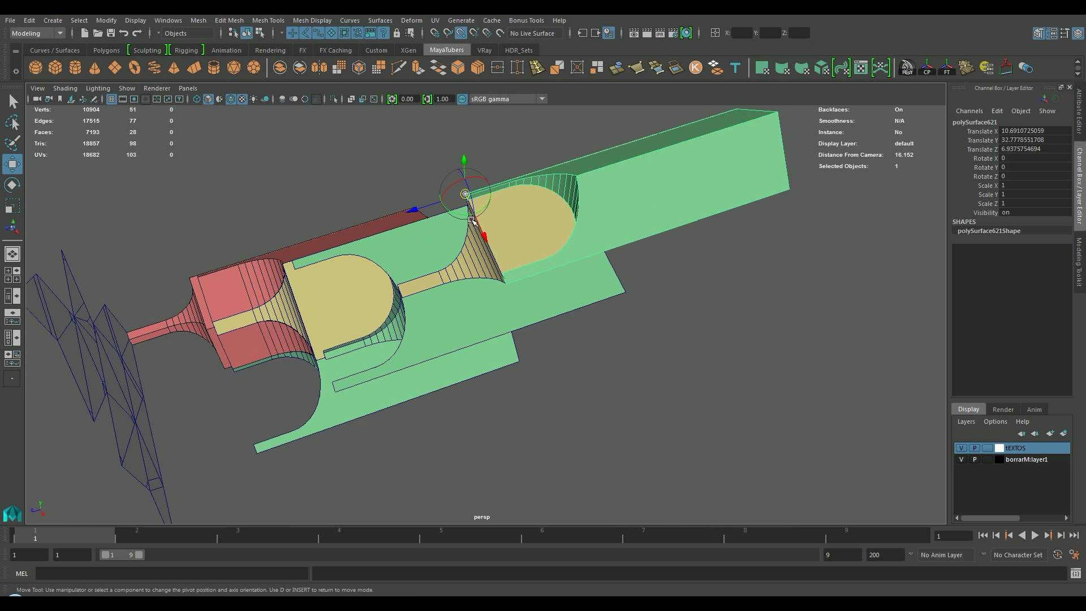
drag(465, 200, 281, 264)
key(d)
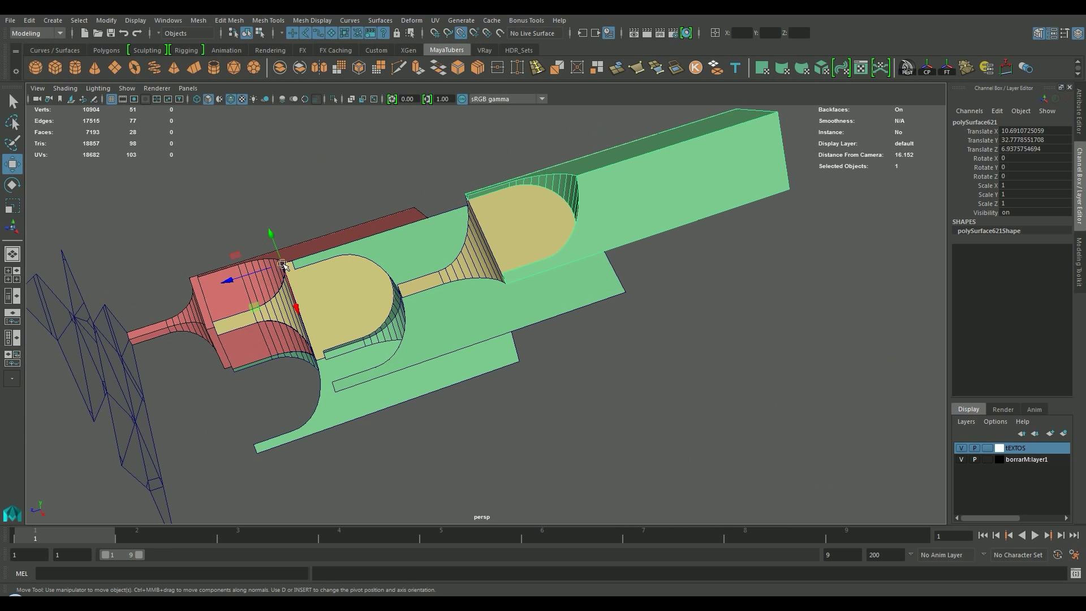
drag(269, 266, 293, 261)
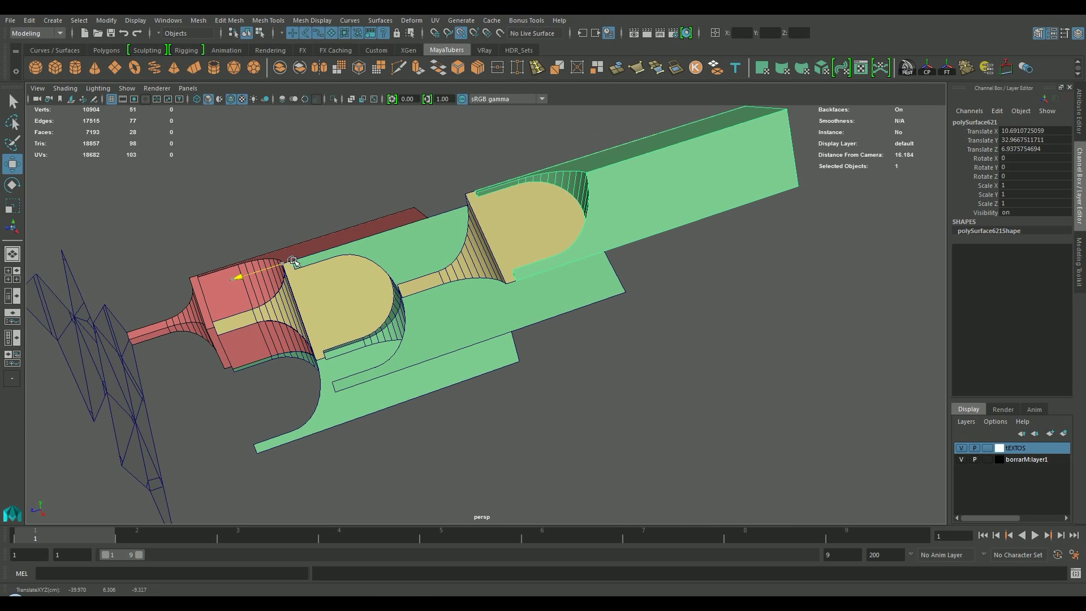
alt+drag(622, 288, 481, 375)
Step: Duplicate the two blue pieces of the reference model, group the copies and center the group's pivot
click(612, 247)
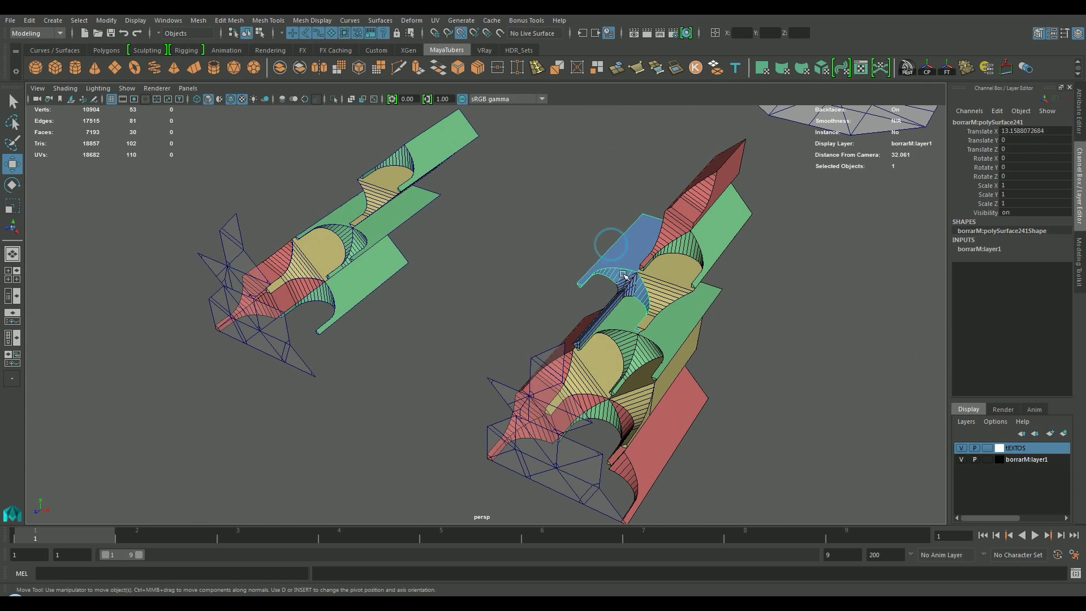
shift+click(627, 288)
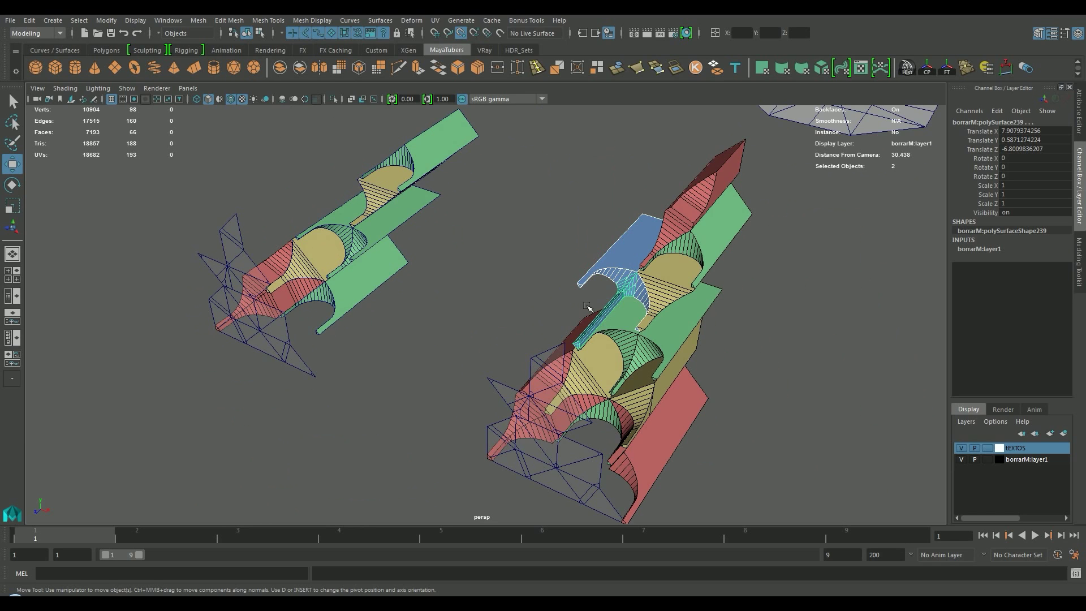
key(ctrl+d)
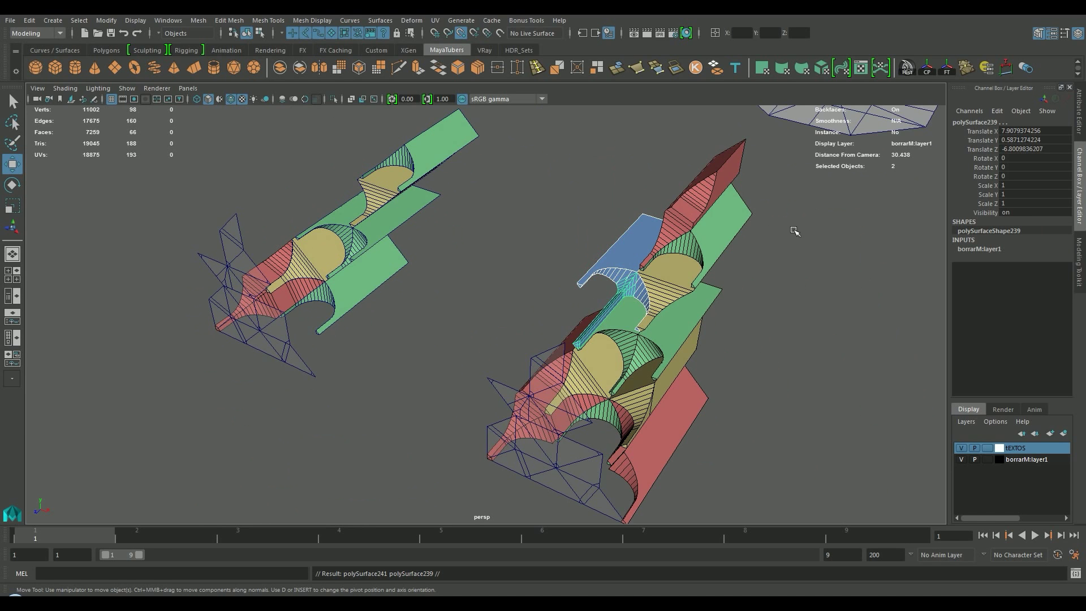
click(926, 69)
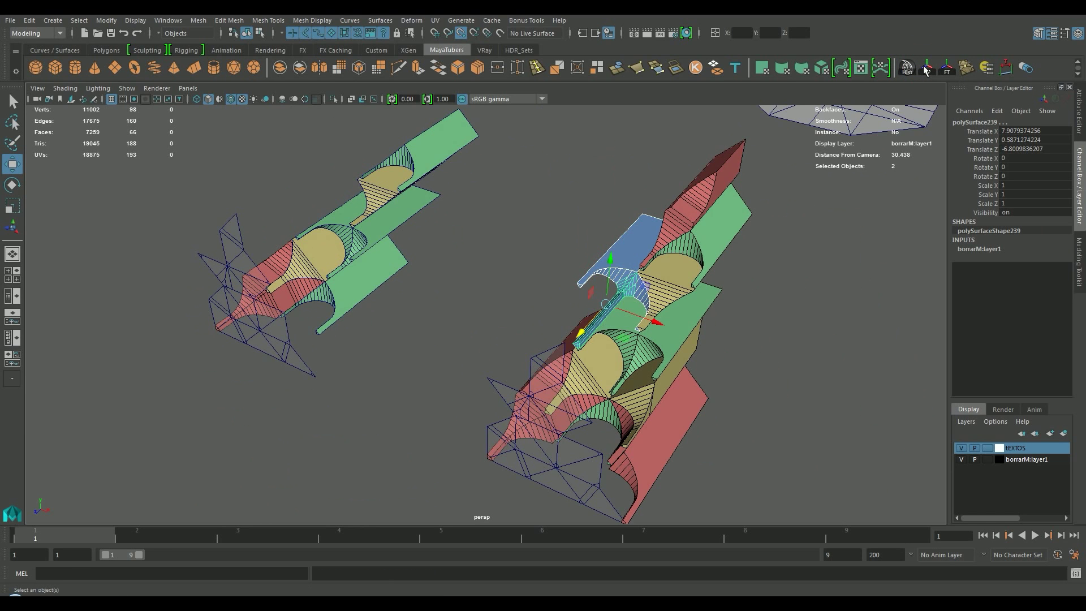
key(ctrl+g)
click(928, 69)
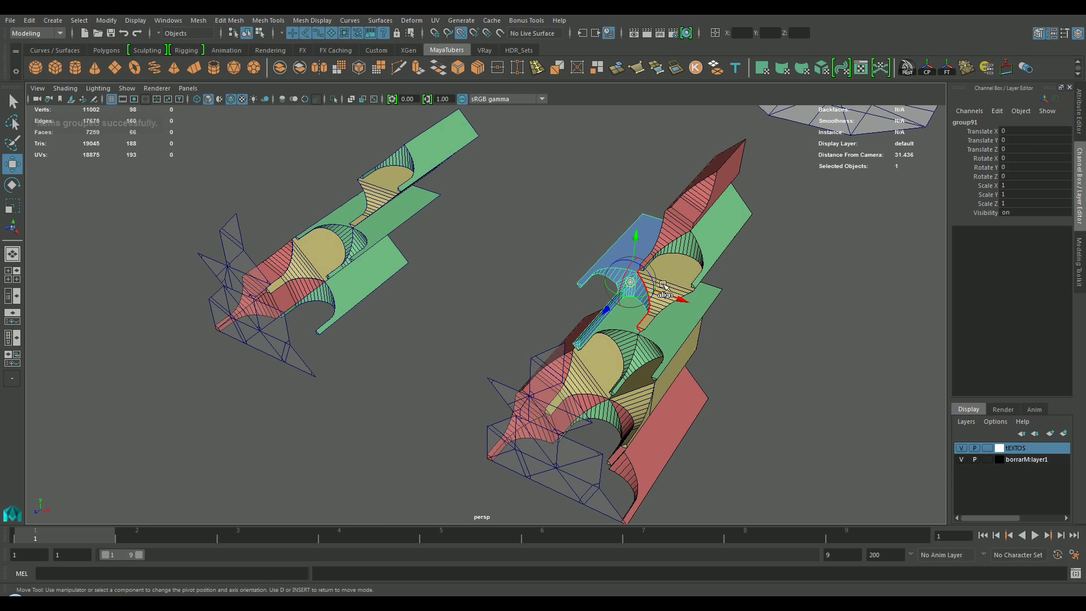
Step: Snap the blue group's pivot to its upper corner and shift the group along X to -12.2638 in the new layout
mouse_move(635, 290)
mouse_down()
mouse_move(656, 267)
mouse_move(691, 283)
mouse_move(641, 269)
mouse_up()
alt+right_drag(641, 269, 226, 359)
alt+middle_drag(226, 358, 347, 371)
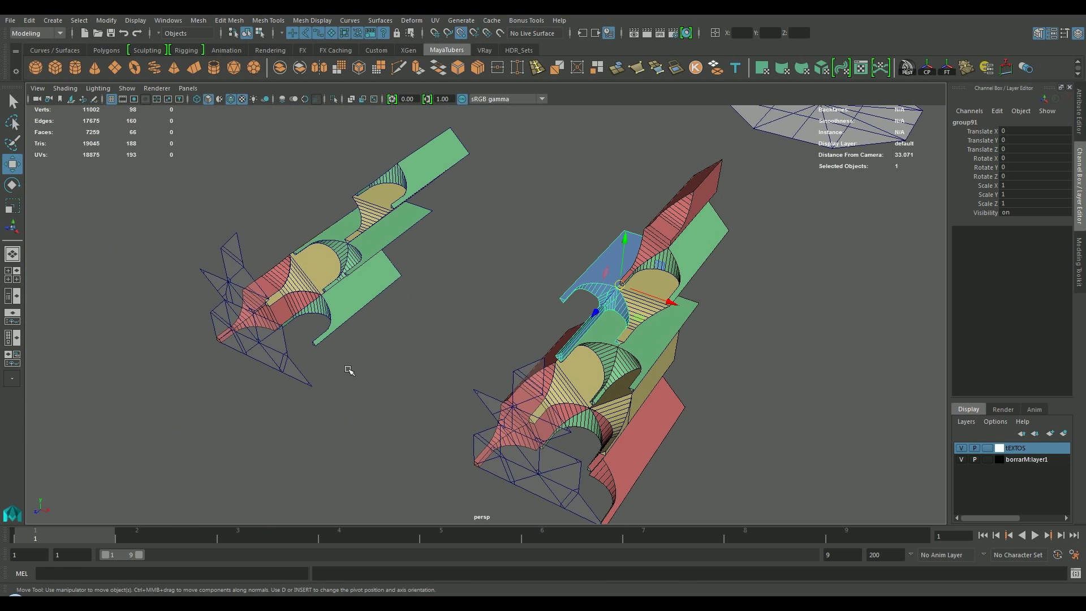
drag(671, 299, 333, 173)
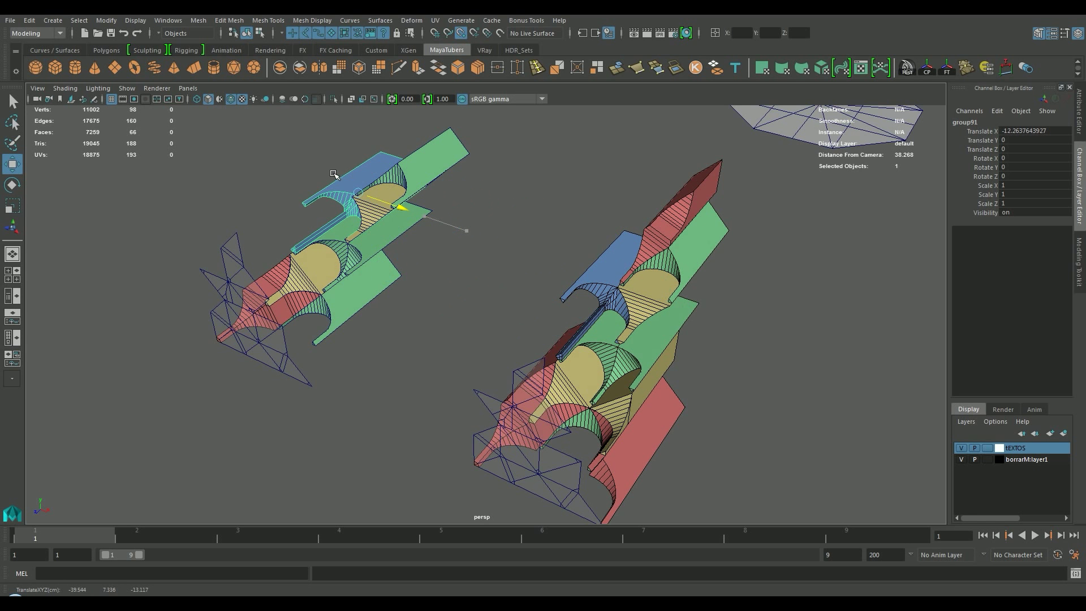
Step: Align the blue group's upper corner with the adjoining yellow piece, setting Translate Z to 0.2106
key(f)
alt+right_drag(364, 213, 809, 359)
alt+drag(808, 359, 522, 243)
scroll(555, 374, down, 10)
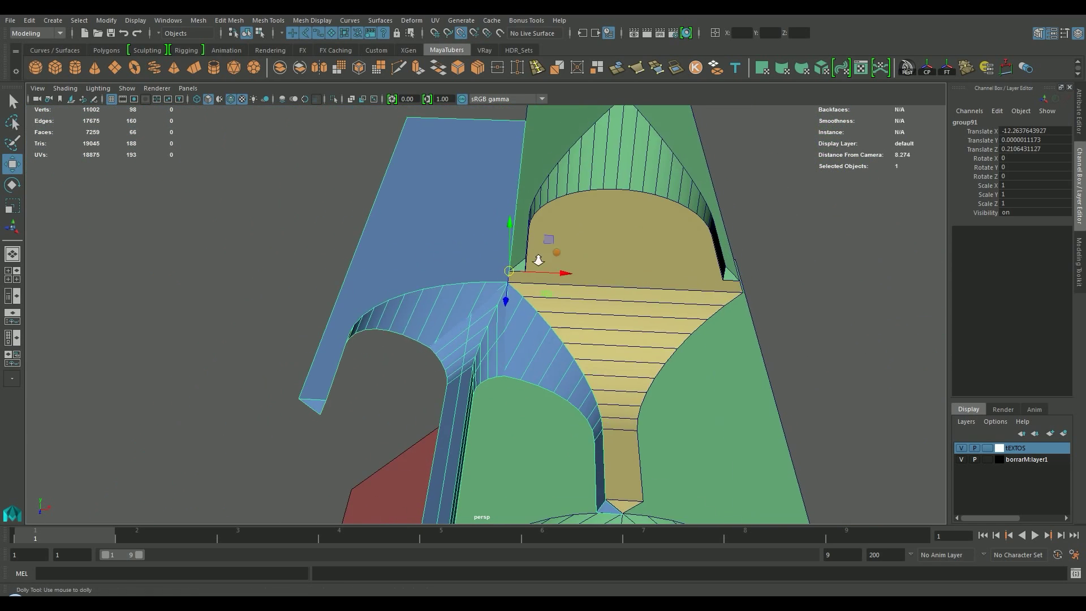
alt+drag(555, 373, 485, 234)
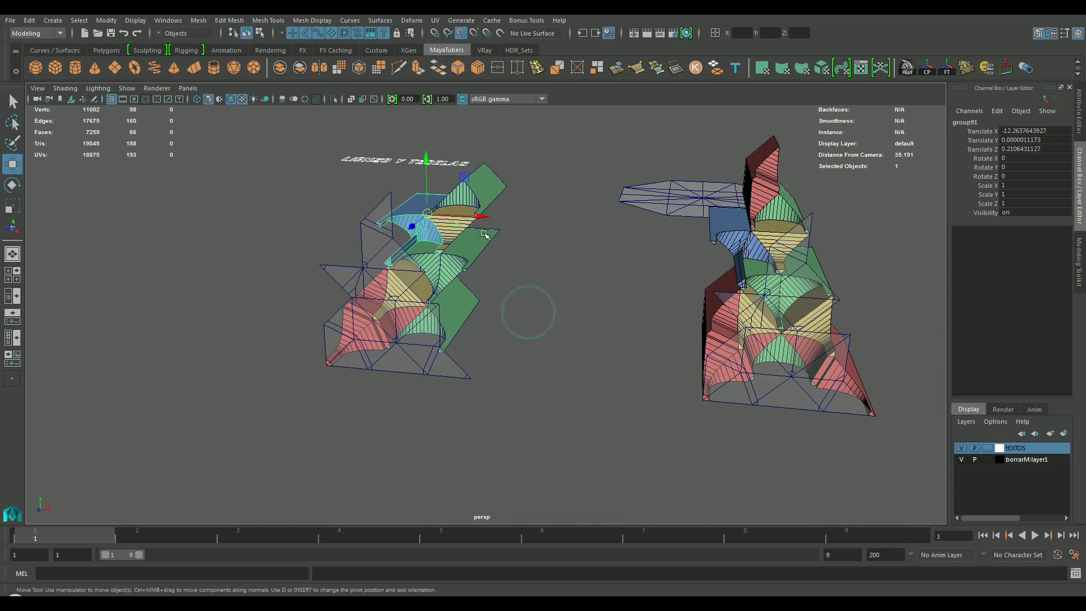
alt+drag(232, 348, 374, 340)
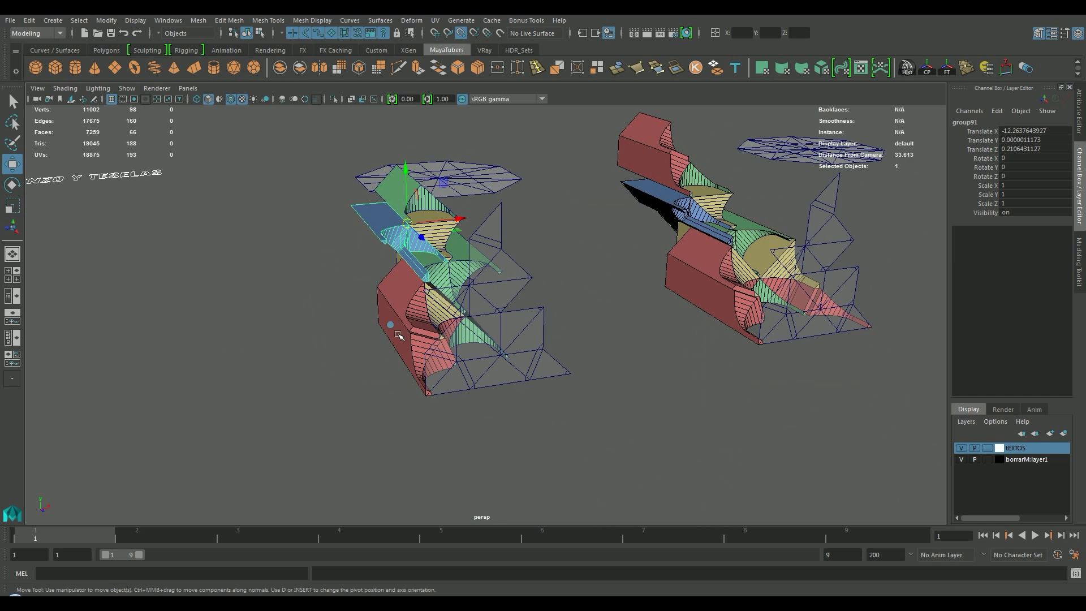
Step: Duplicate the large red piece at the new layout's outer corner and snap the copy to the top of the assembly
click(399, 334)
key(ctrl+d)
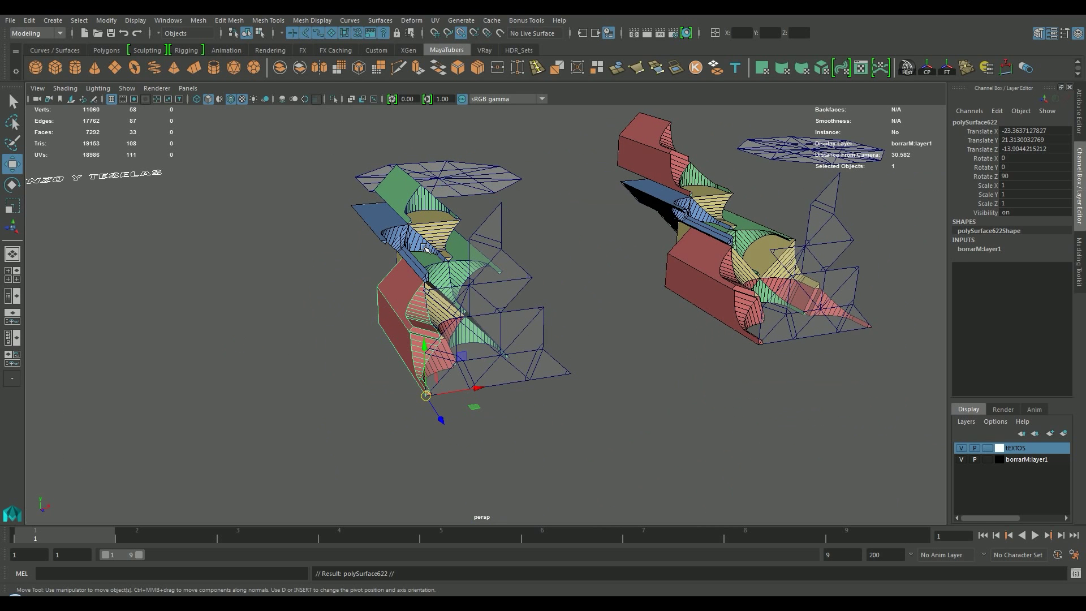
key(v)
key(v)
drag(427, 396, 514, 325)
Step: Duplicate the large red corner piece, snap the copy to the layout's opposite lower corner and set its Z rotation to 180 degrees
key(shift+d)
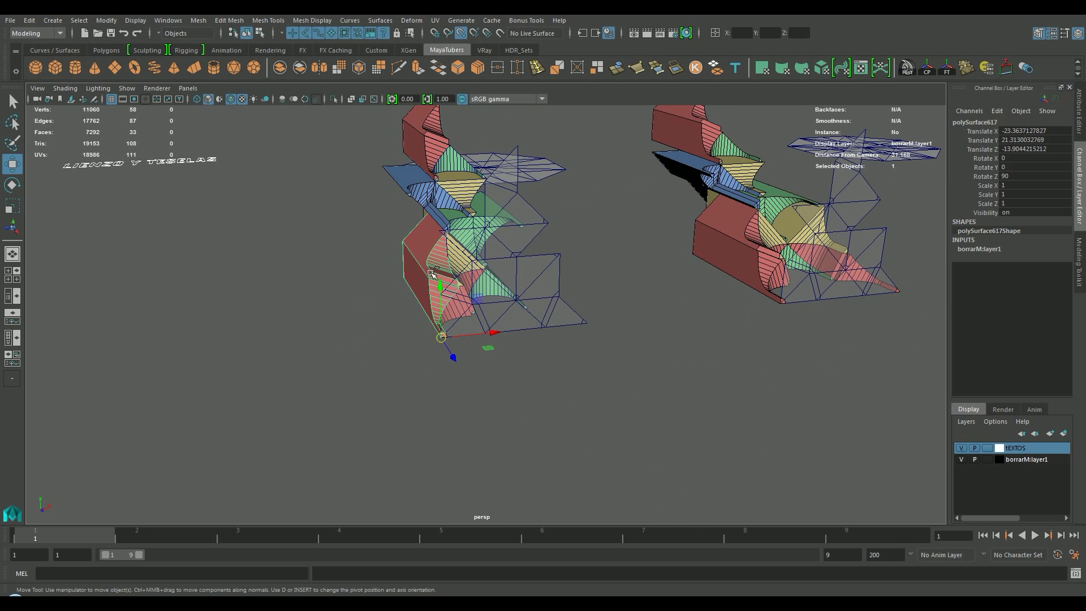
drag(440, 337, 553, 333)
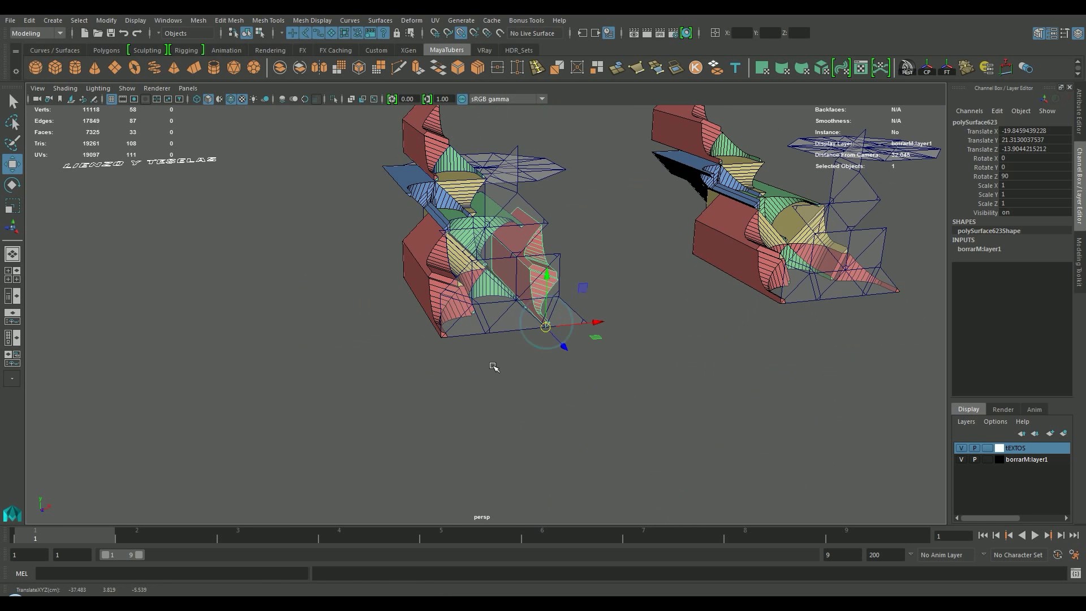
alt+right_drag(492, 364, 670, 356)
alt+middle_drag(670, 356, 411, 288)
drag(320, 256, 460, 250)
scroll(562, 267, down, 5)
key(r)
key(e)
drag(485, 233, 594, 311)
scroll(635, 319, down, 5)
alt+drag(381, 306, 363, 291)
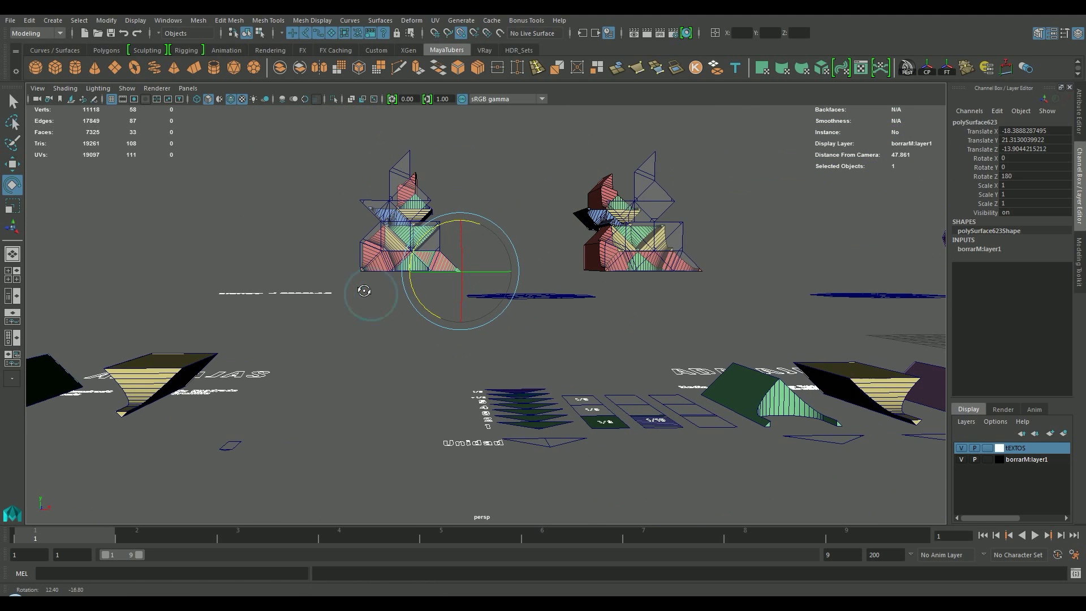
Step: Select all the assembled adaraja pieces in the new layout and duplicate the whole set
scroll(376, 320, up, 5)
alt+right_drag(658, 353, 306, 380)
alt+drag(307, 380, 459, 173)
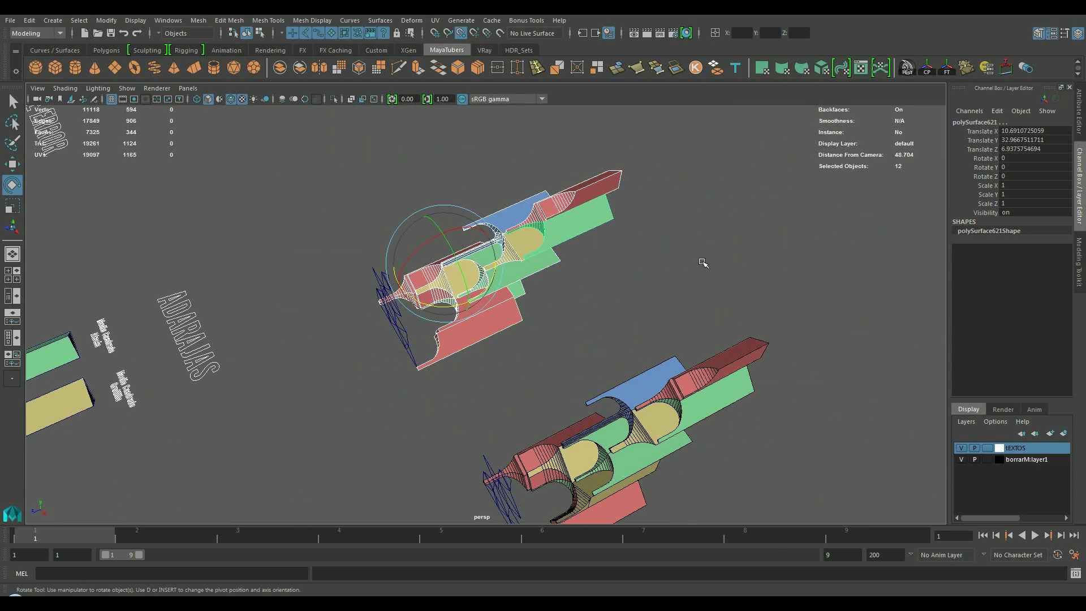
key(a)
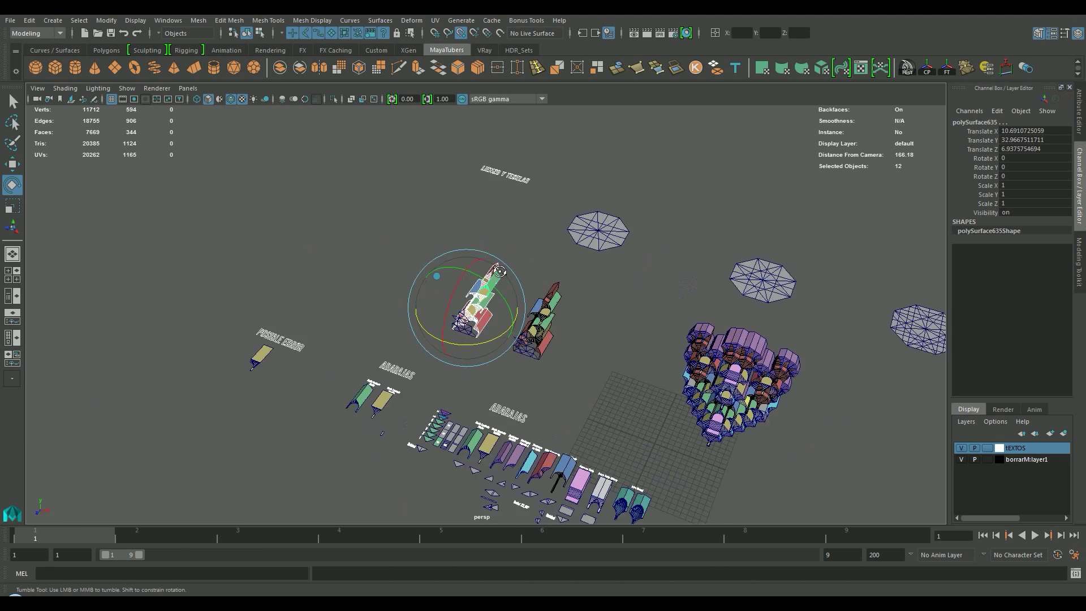
key(w)
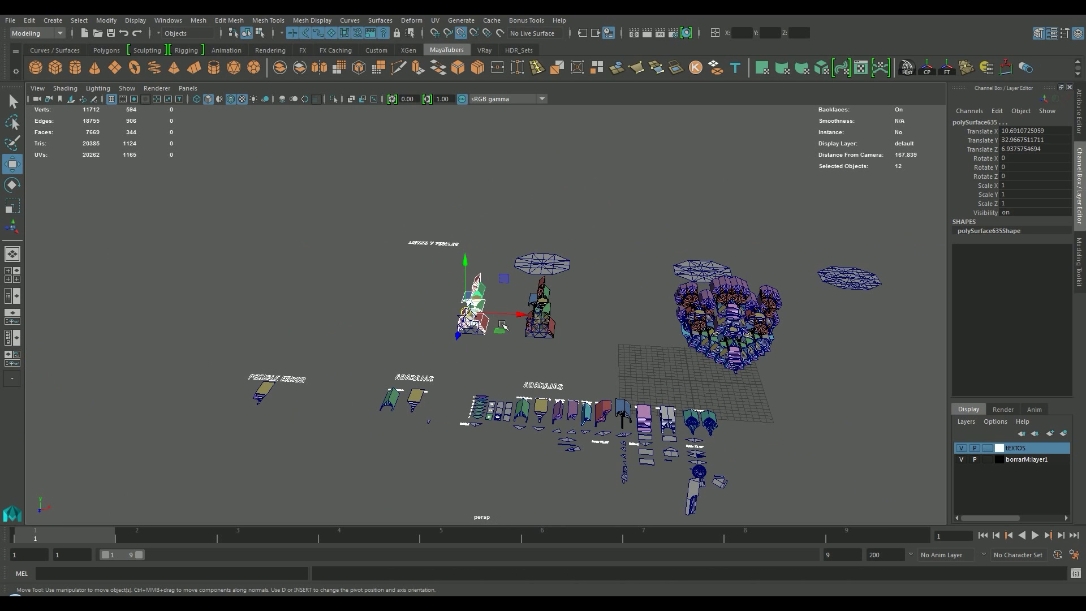
drag(500, 321, 333, 317)
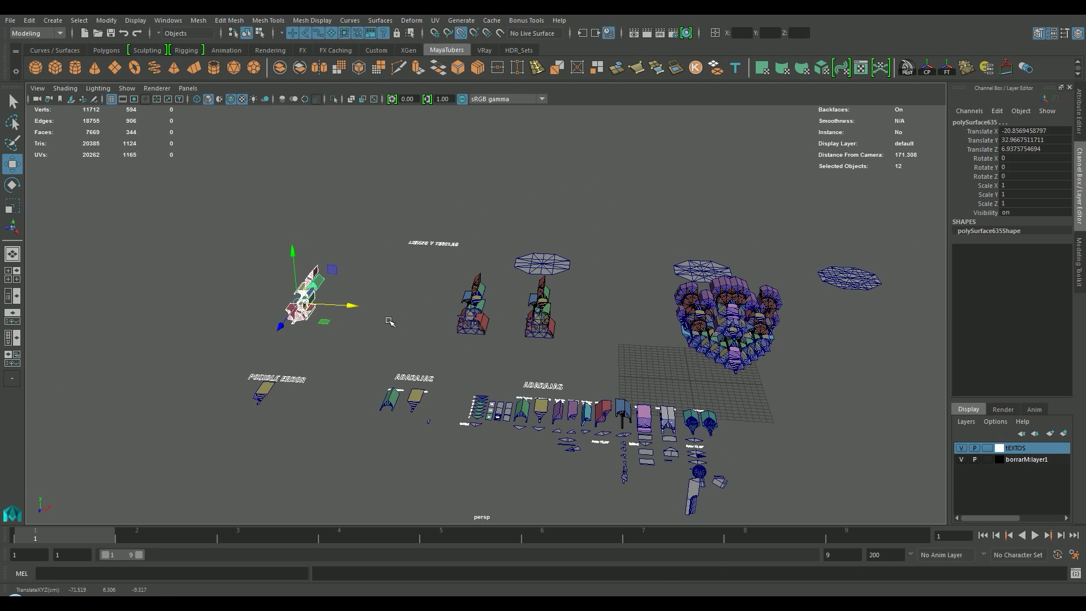
key(ctrl+z)
key(f)
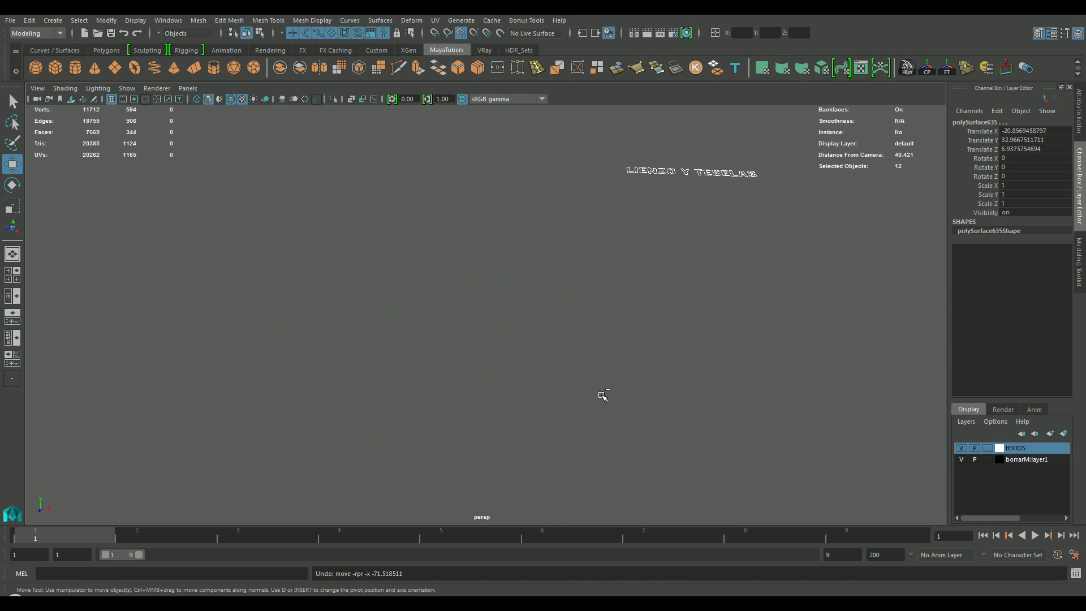
alt+right_drag(636, 322, 423, 324)
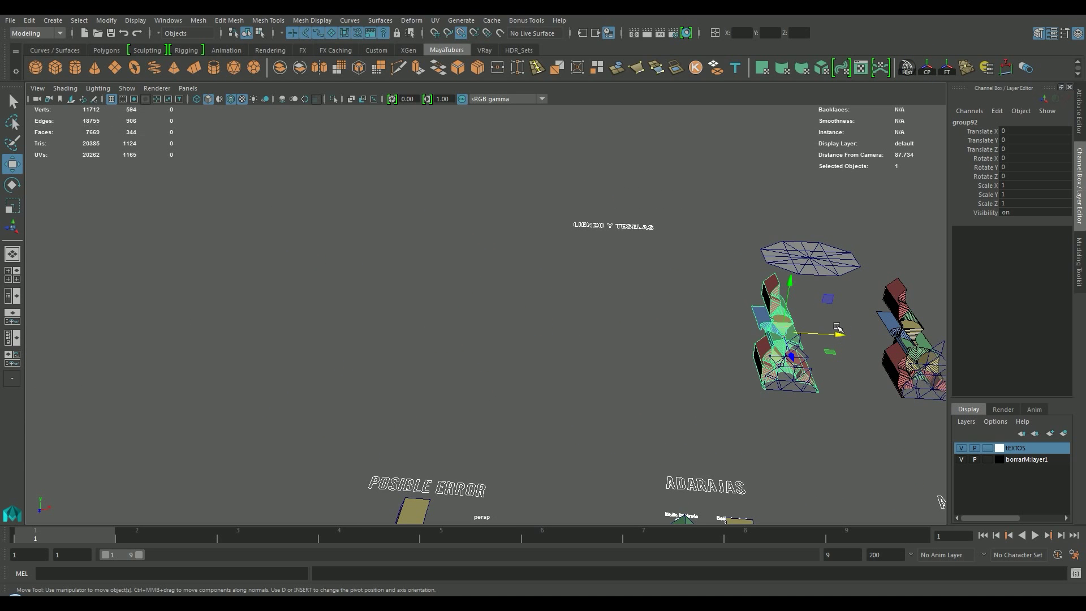
Step: Move the grouped copy of the section away from the others to Translate X about -33.55 and place its pivot at its upper tip
drag(836, 333, 447, 256)
key(d)
key(ctrl+z)
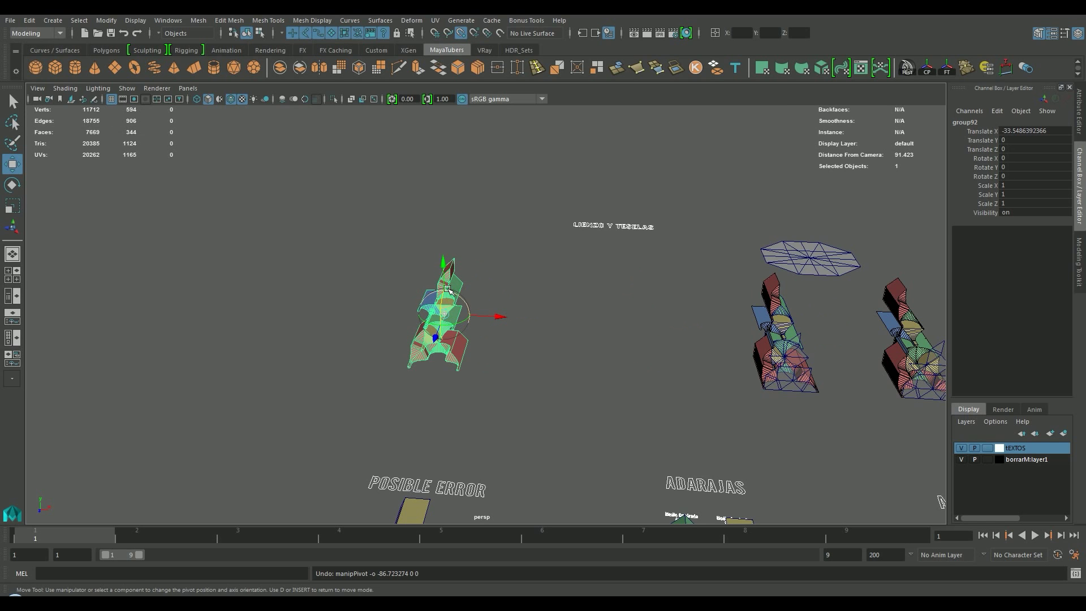
drag(450, 312, 456, 261)
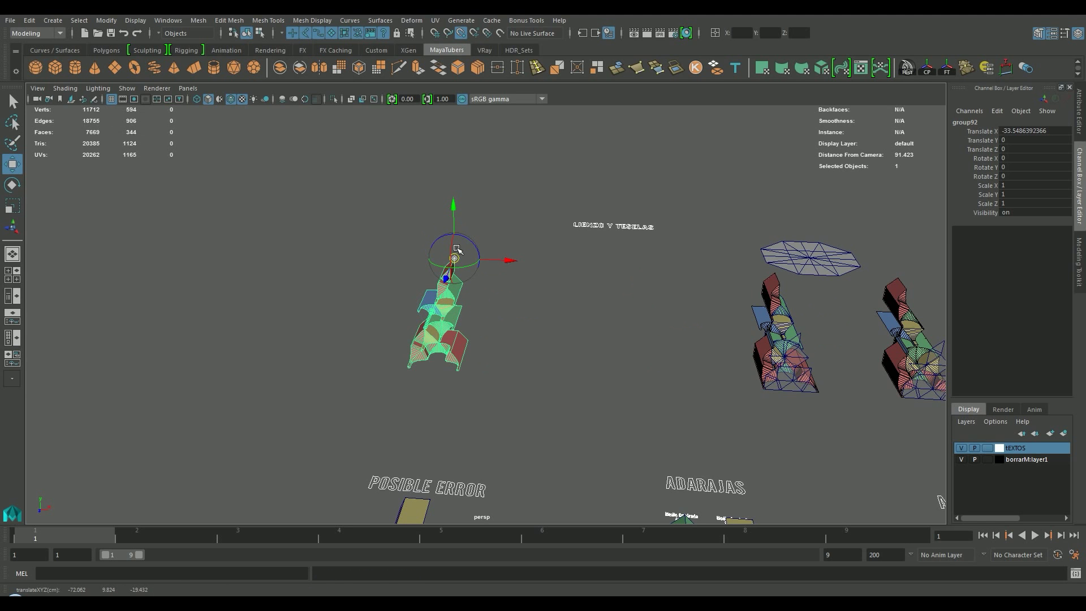
key(d)
Step: Duplicate the grouped section and rotate the copy -45 degrees around Z about the tip pivot
alt+drag(449, 334, 469, 321)
key(ctrl+d)
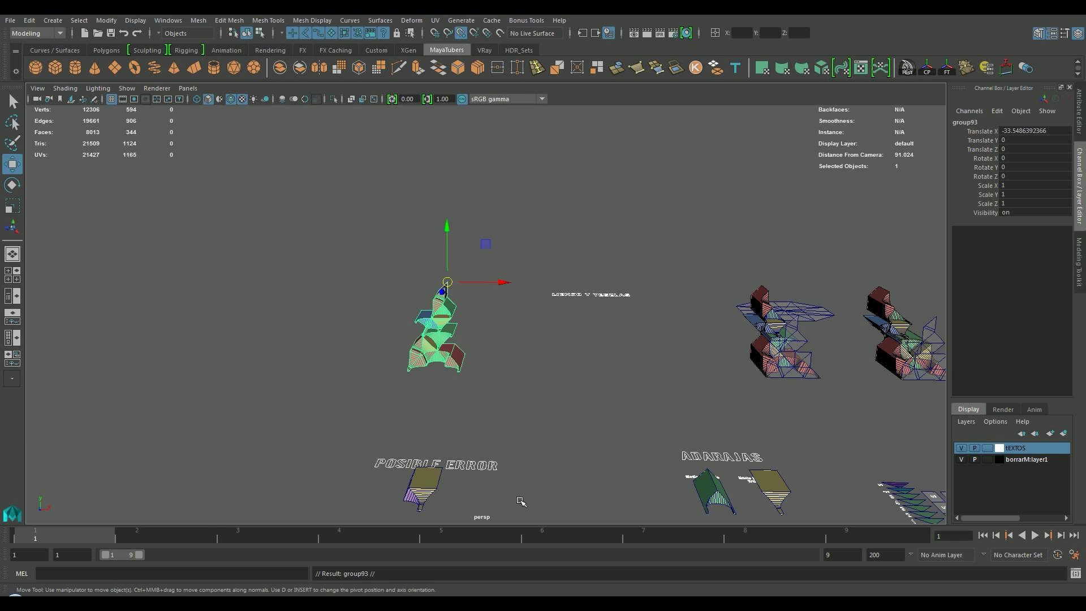
key(e)
drag(481, 244, 504, 279)
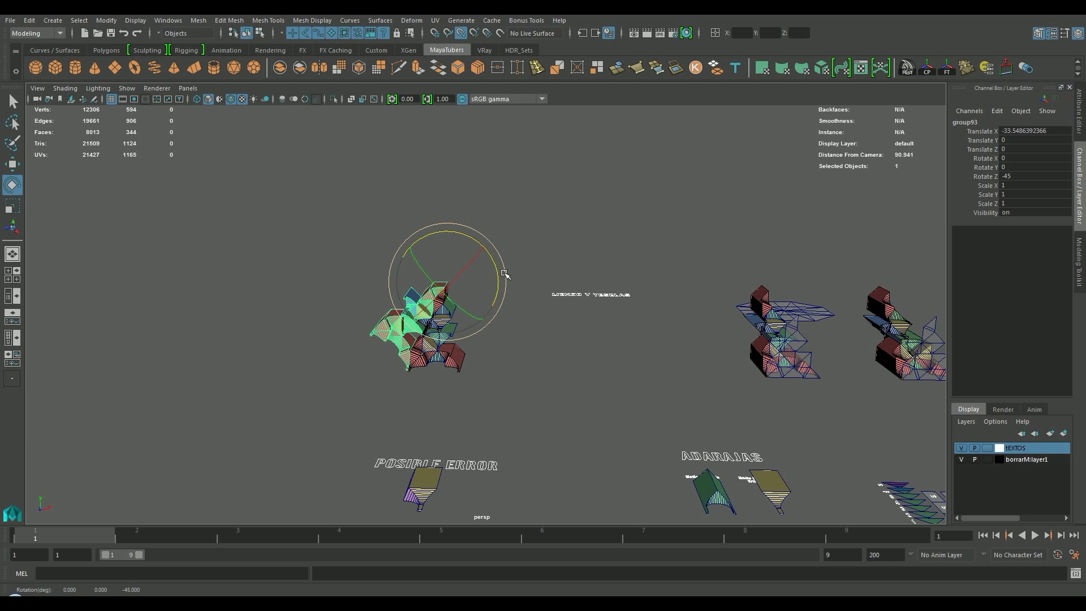
Step: Repeat the duplicate with the same rotation six more times to close the full ring of eight sections, and clear the selection
key(shift+d)
key(shift+d)
key(shift+d)
key(shift+d)
key(shift+d)
key(shift+d)
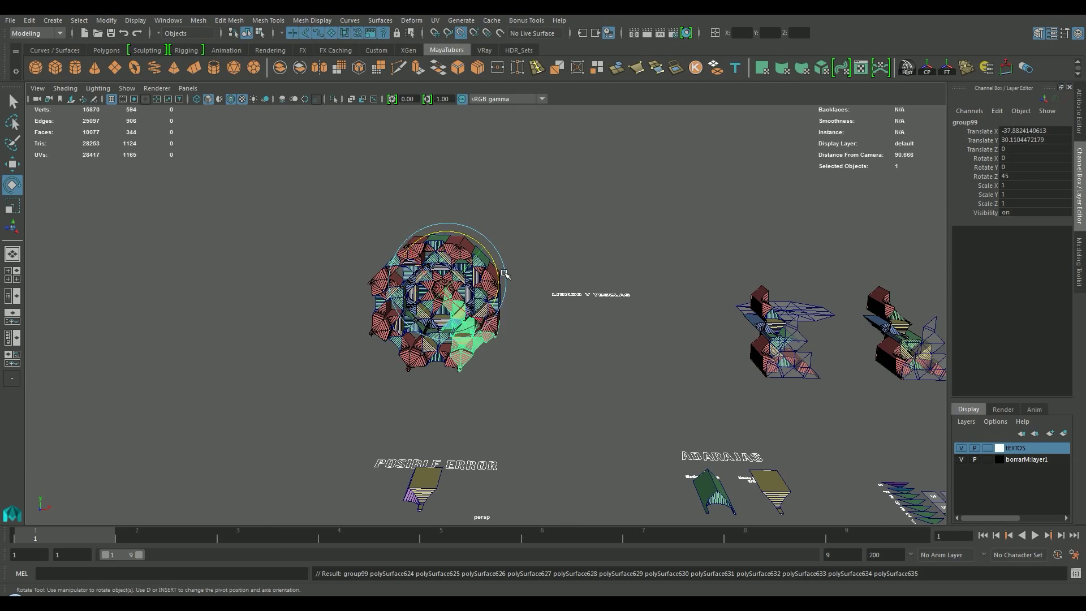
click(534, 342)
Step: Examine the assembled eight-section dome from below, checking how the adaraja pieces fit around the central star
alt+drag(528, 330, 651, 373)
scroll(832, 368, up, 6)
scroll(279, 392, down, 5)
scroll(574, 190, up, 5)
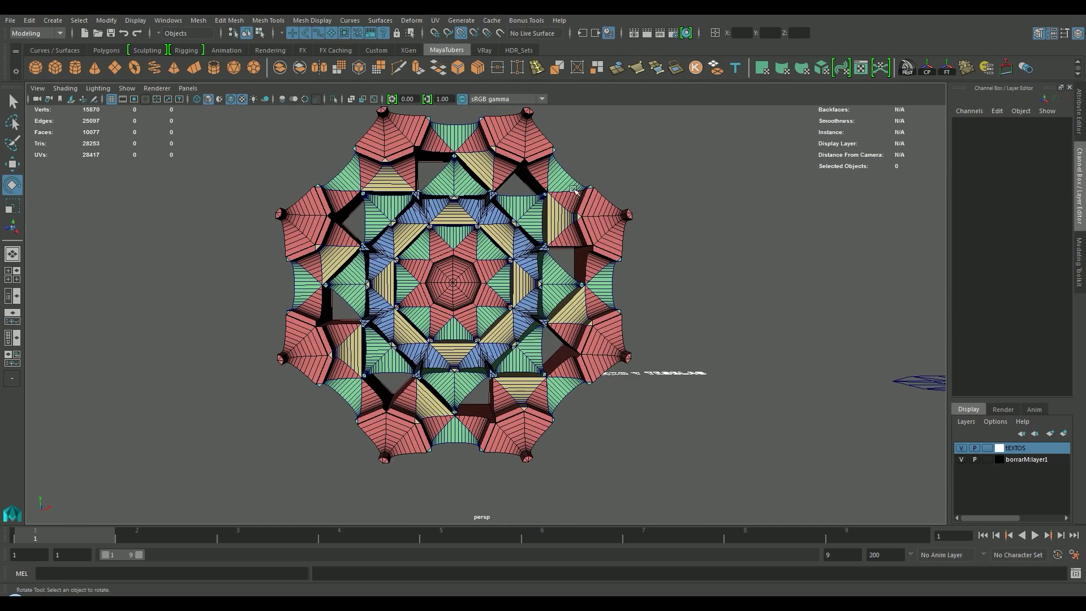
scroll(708, 322, down, 4)
Step: Examine the large muqarnas vault from its underside, front and top, and select a red face on its flat upper pattern
alt+drag(725, 337, 650, 449)
scroll(645, 442, up, 6)
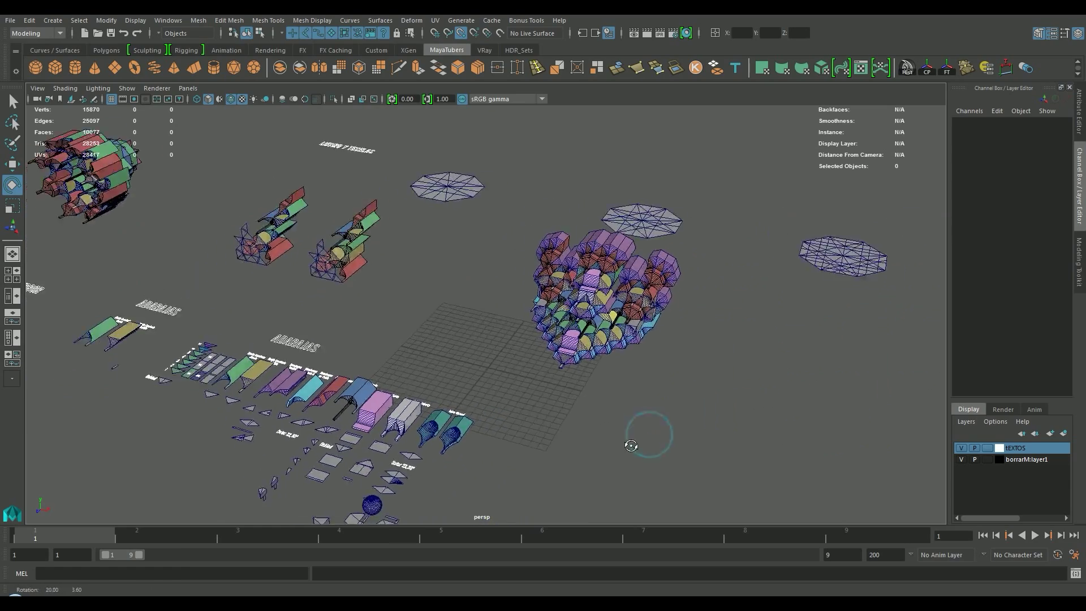
scroll(898, 454, up, 4)
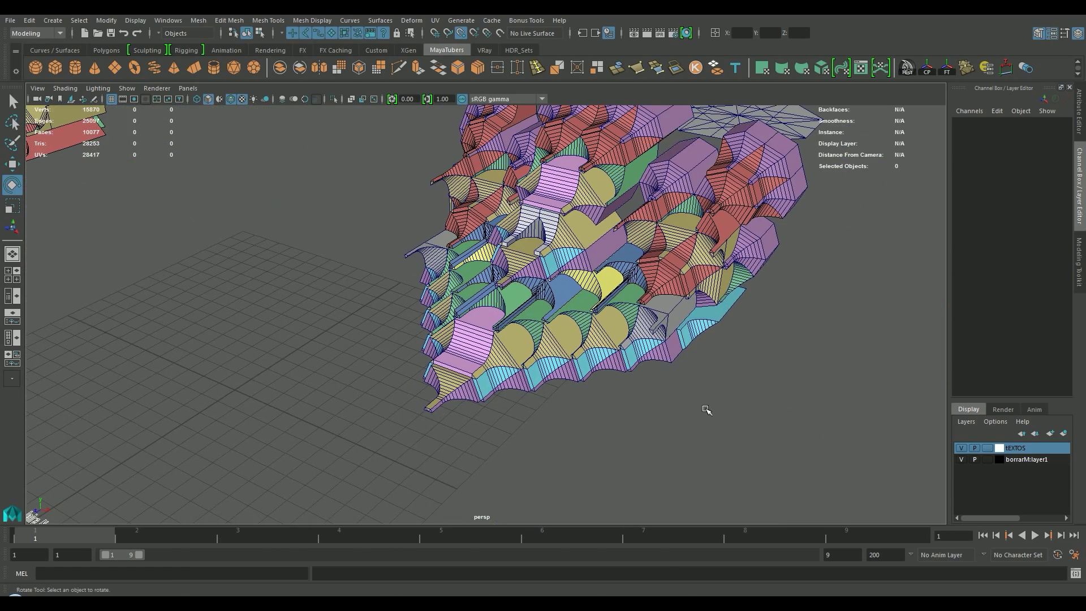
alt+drag(675, 411, 578, 363)
click(499, 317)
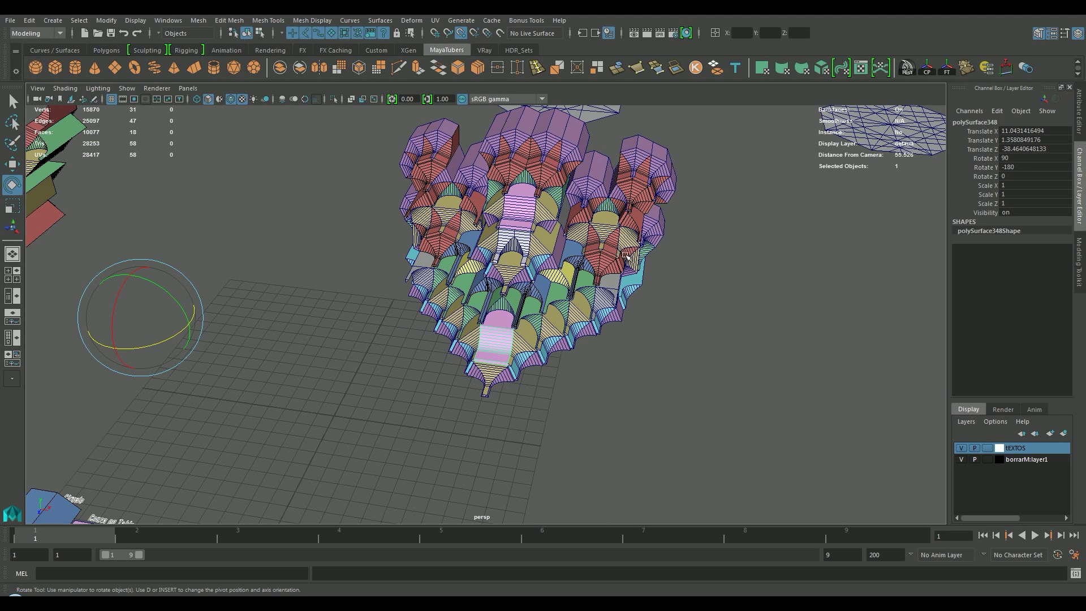
alt+drag(545, 221, 367, 229)
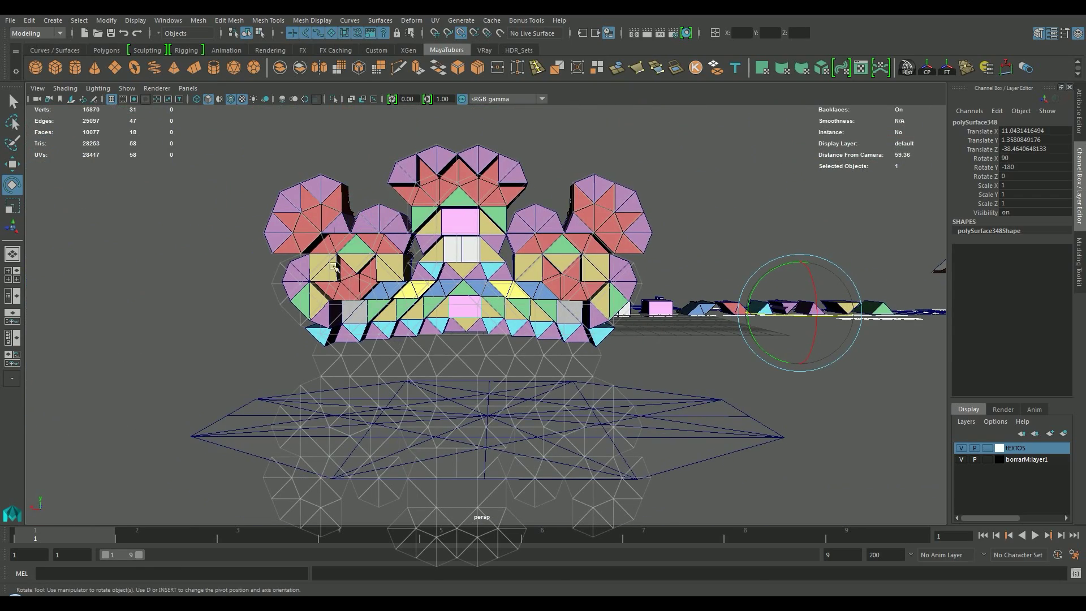
alt+drag(334, 267, 473, 267)
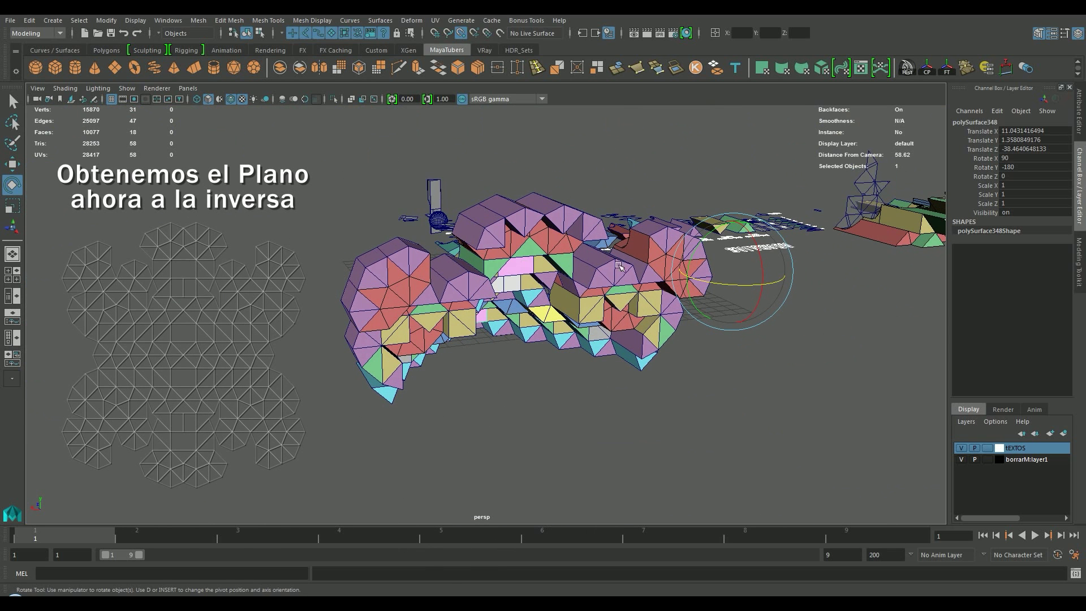
right_drag(399, 279, 399, 314)
click(405, 305)
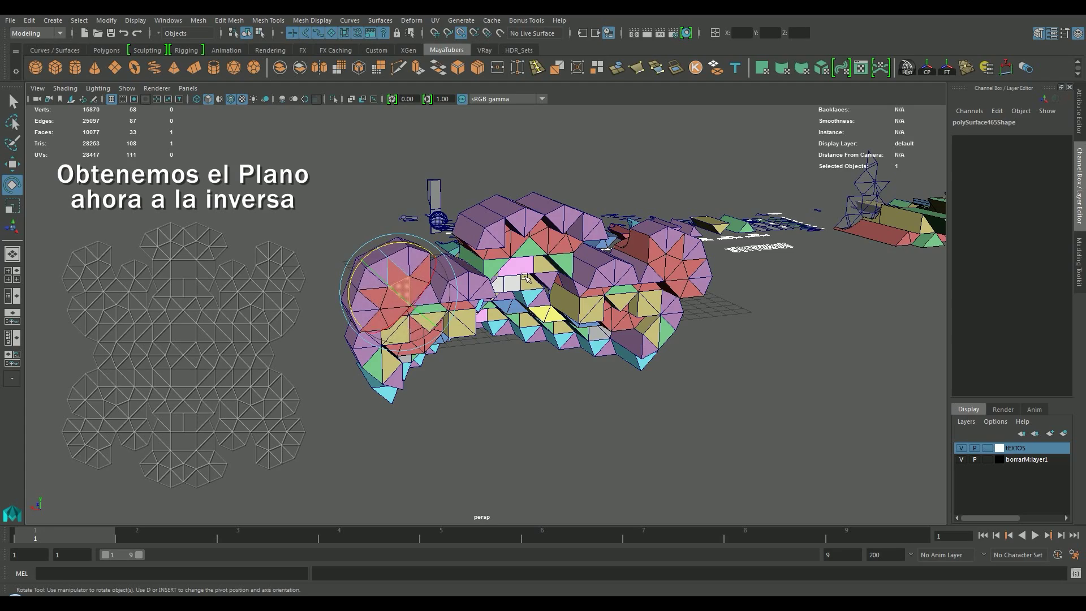
Step: Examine the octagonal line layouts and the separate flat tile pieces laid out beside the vault
alt+drag(614, 306, 647, 358)
alt+middle_drag(647, 358, 195, 389)
alt+middle_drag(750, 364, 374, 353)
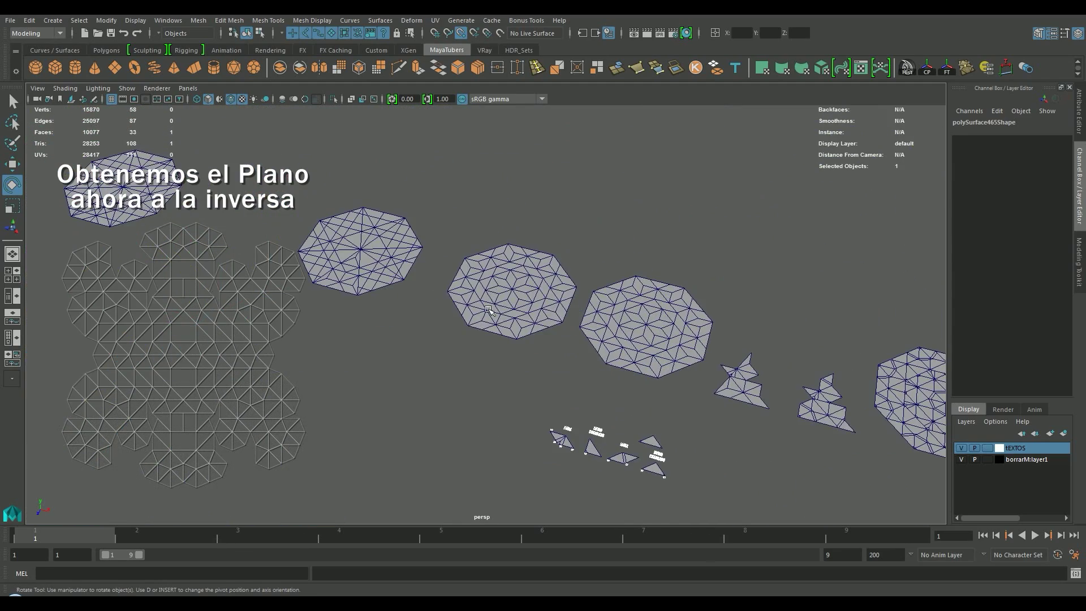
click(494, 299)
click(878, 434)
alt+middle_drag(878, 434, 774, 467)
alt+drag(565, 422, 652, 379)
alt+right_drag(653, 378, 572, 422)
alt+drag(571, 422, 803, 410)
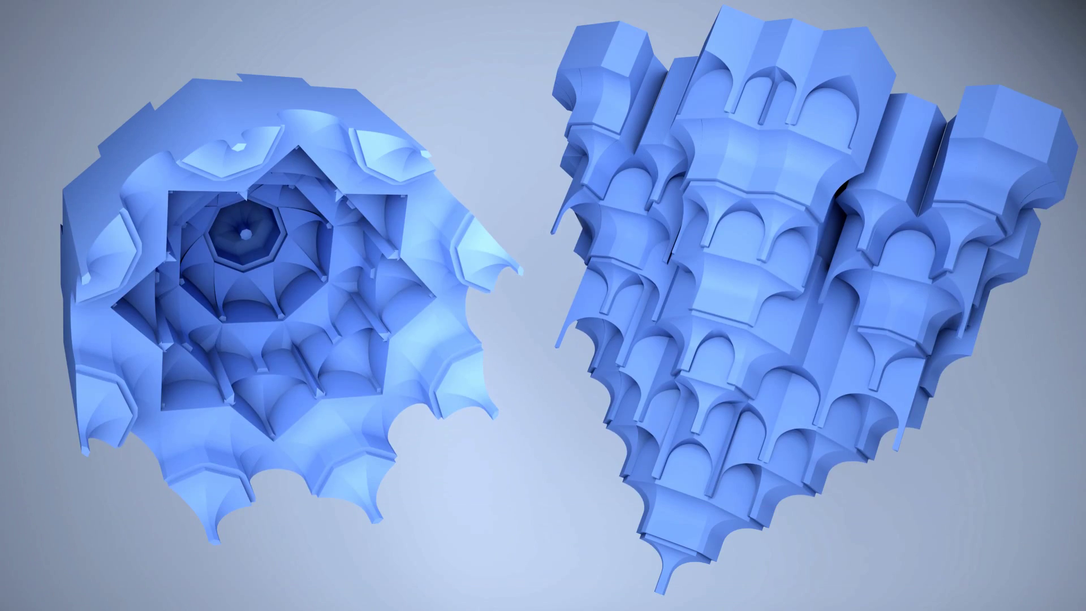